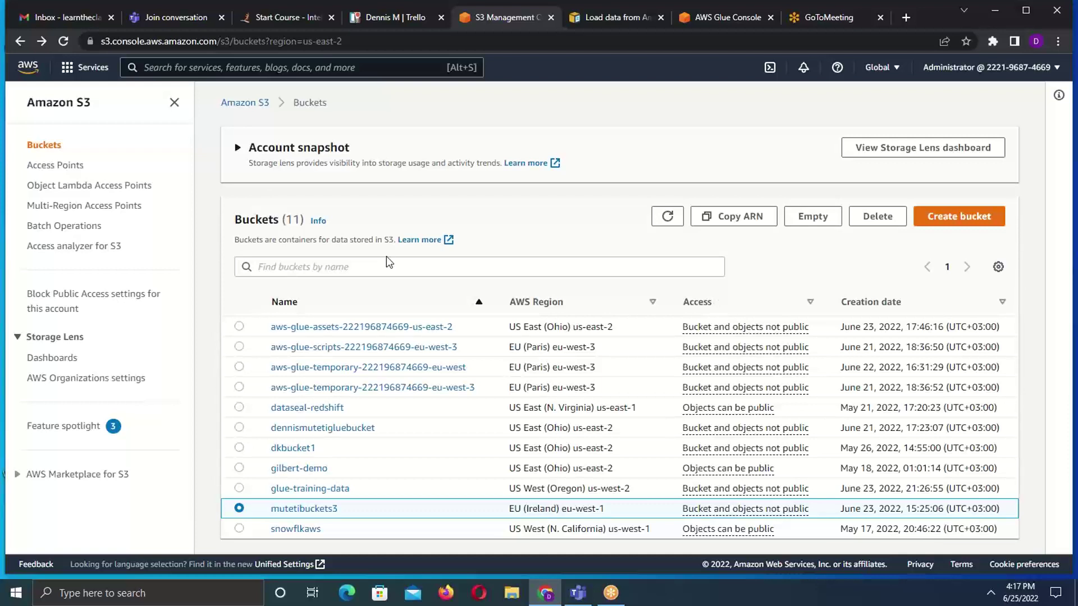
- Expand the account snapshot and open mutetibuckets3 to show its input, output, scripts and temp_files folders
left_click(303, 148)
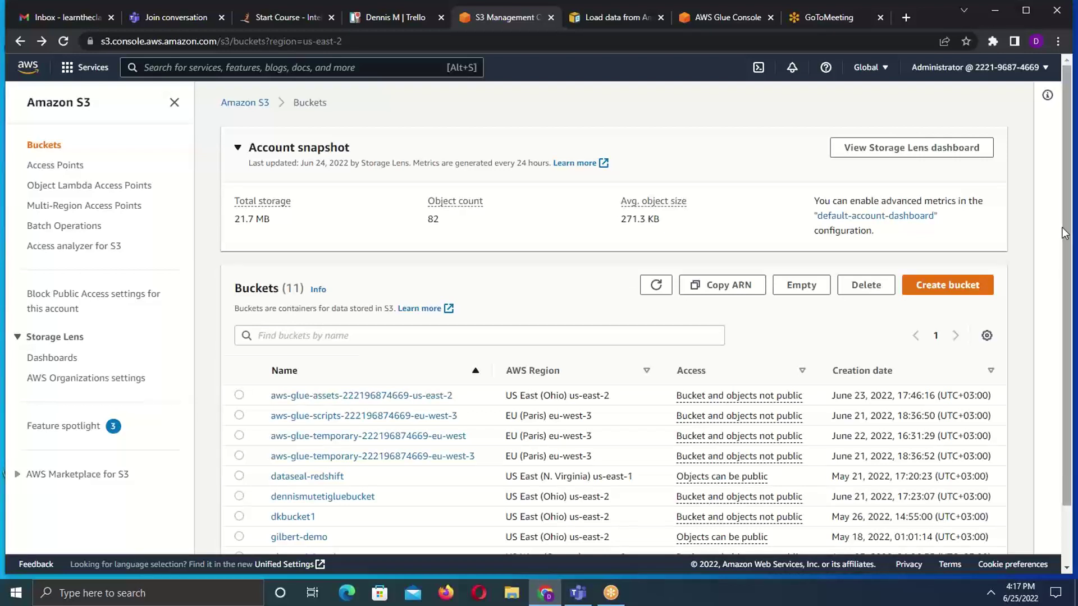
left_click_drag(1066, 311, 1072, 370)
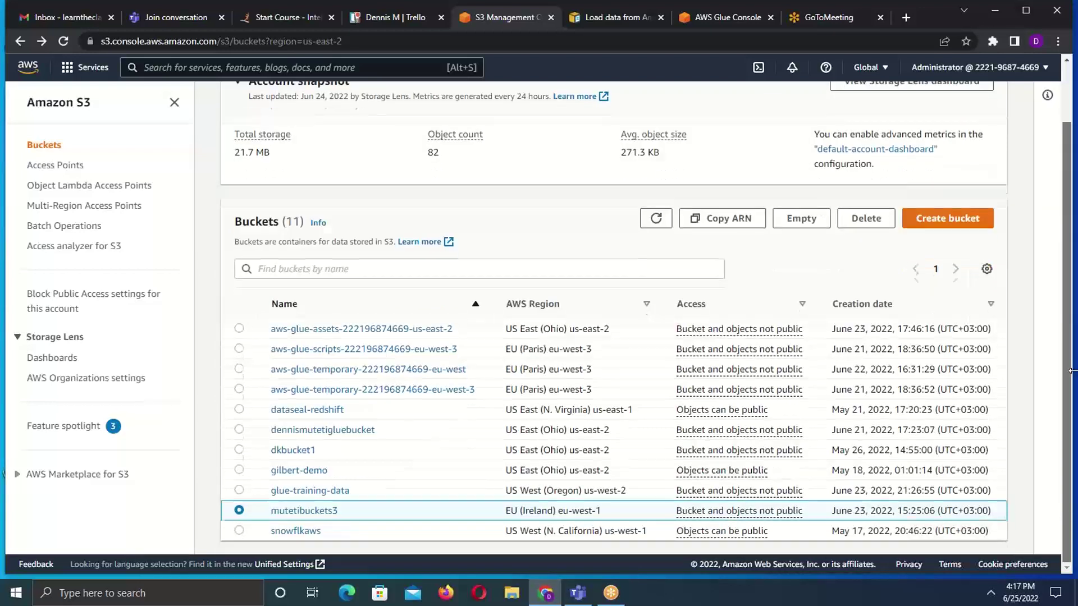
left_click(304, 510)
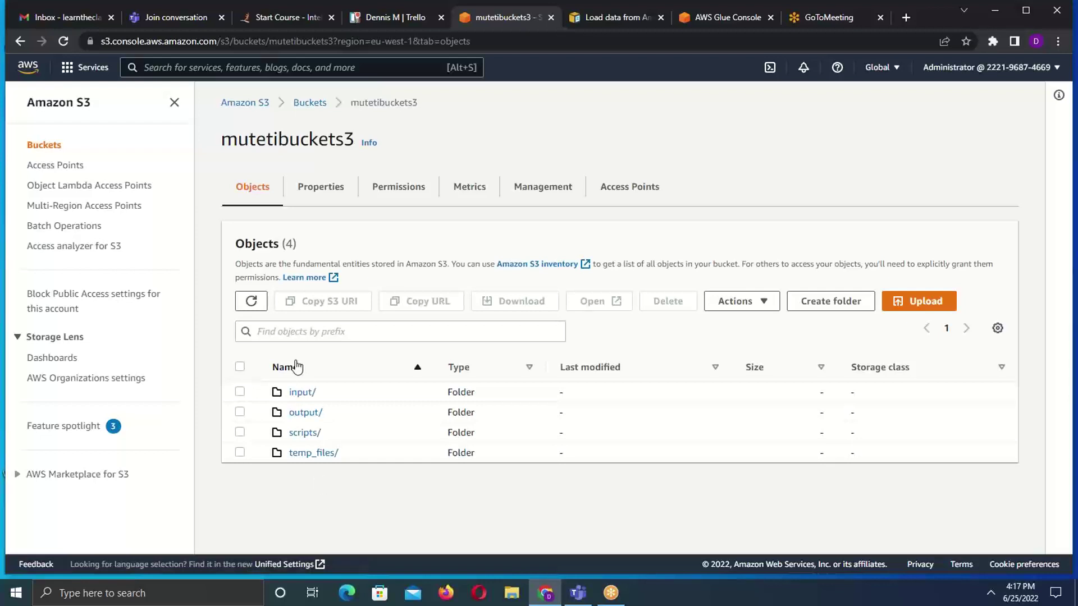
left_click(297, 395)
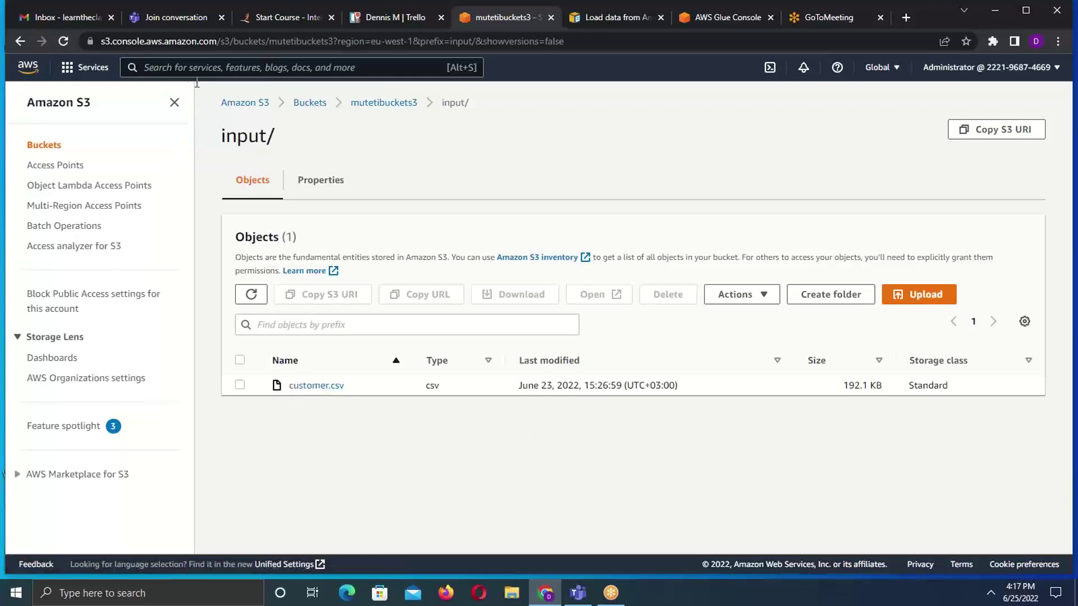
left_click(20, 41)
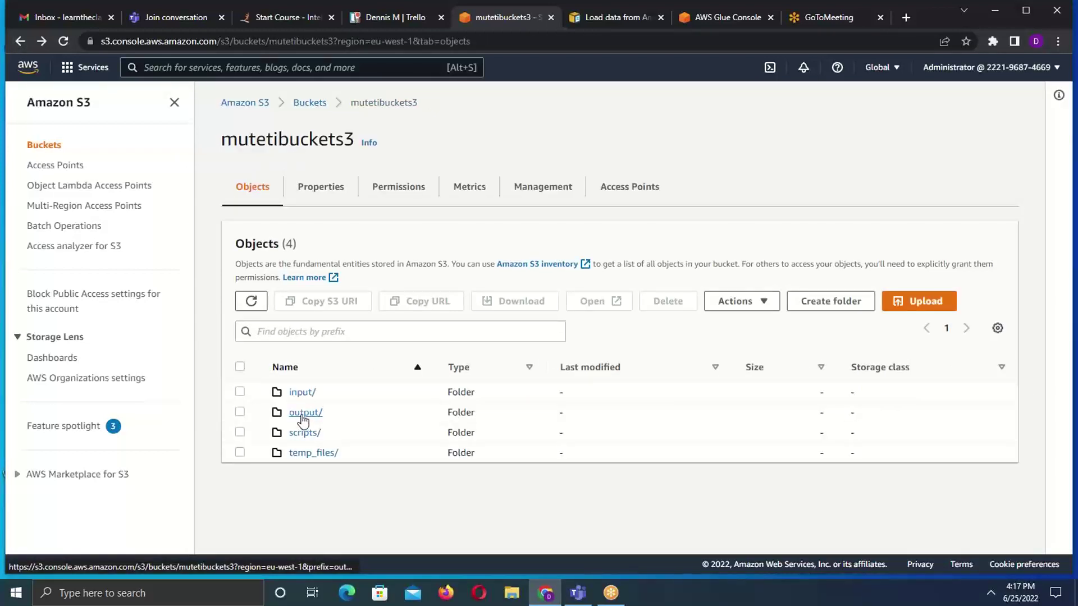
left_click(303, 414)
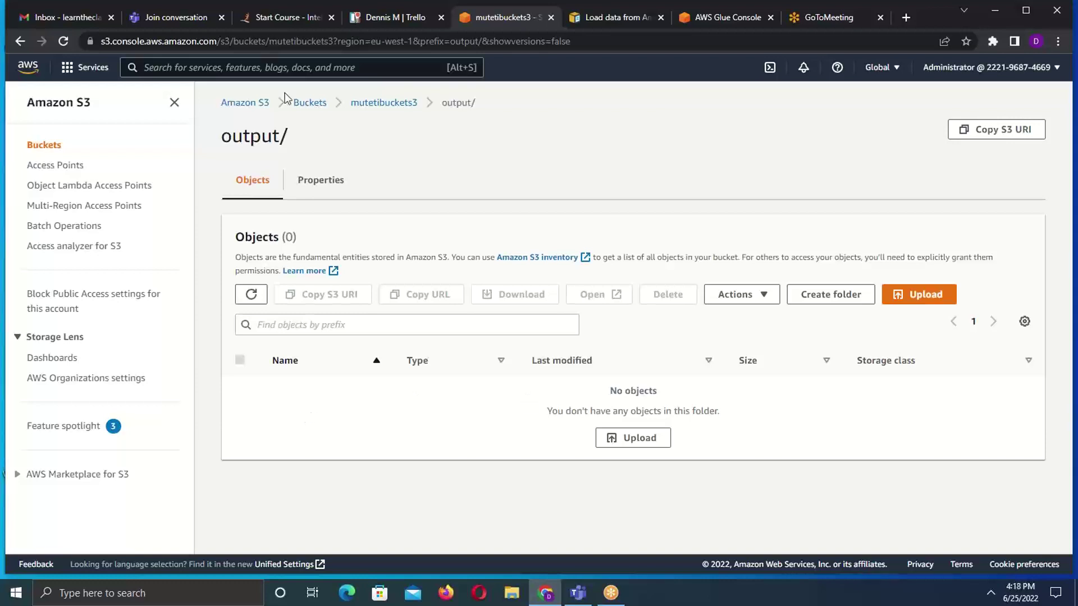
left_click(20, 41)
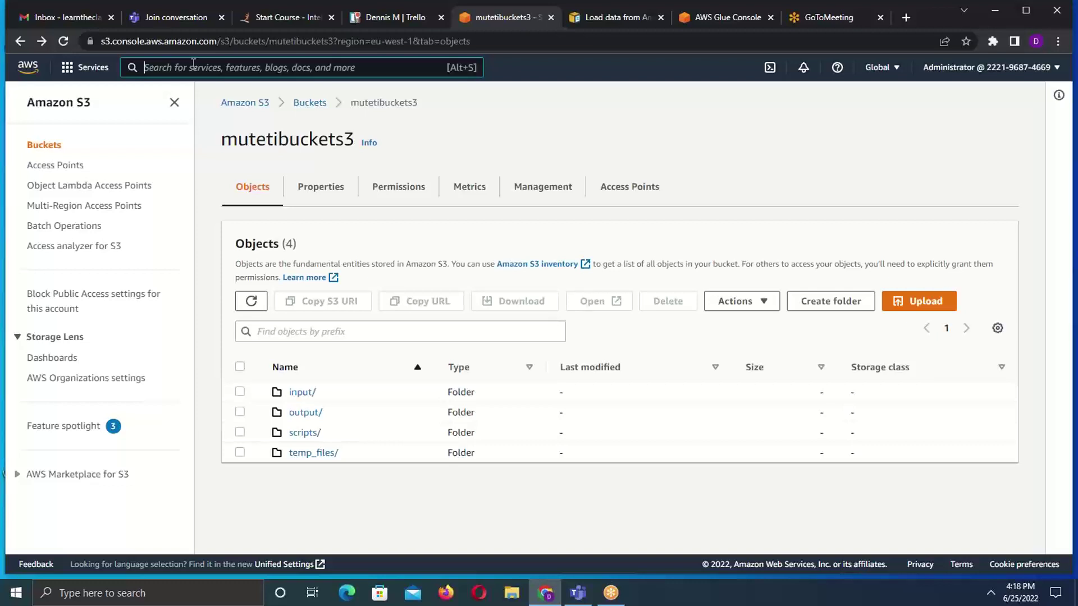
- Open the IAM console from the search bar and list its four users
type("IAM")
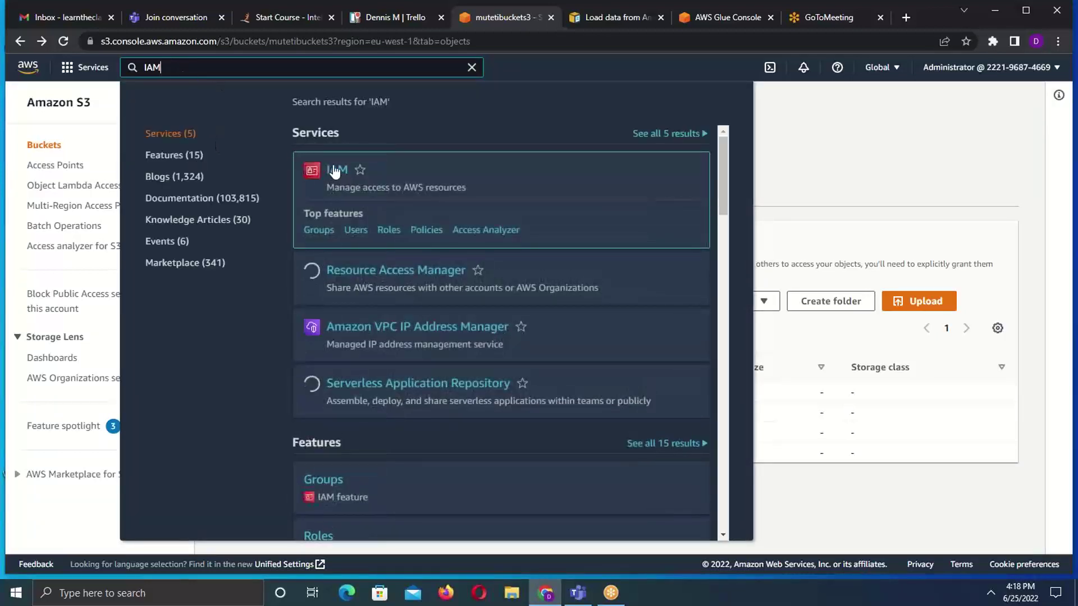
left_click(336, 172)
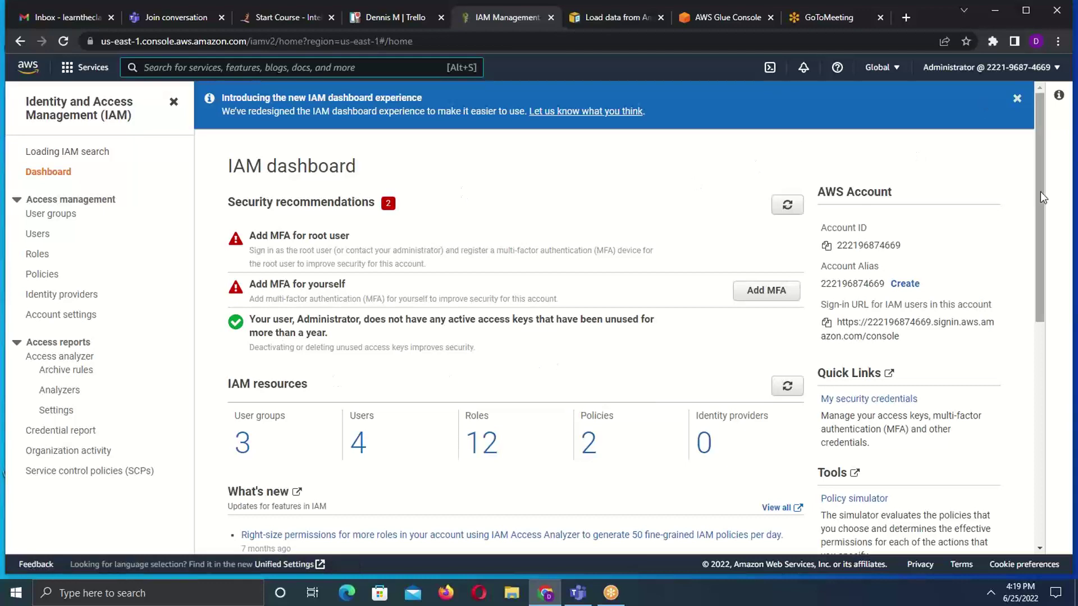
scroll(1039, 241, "down", 3)
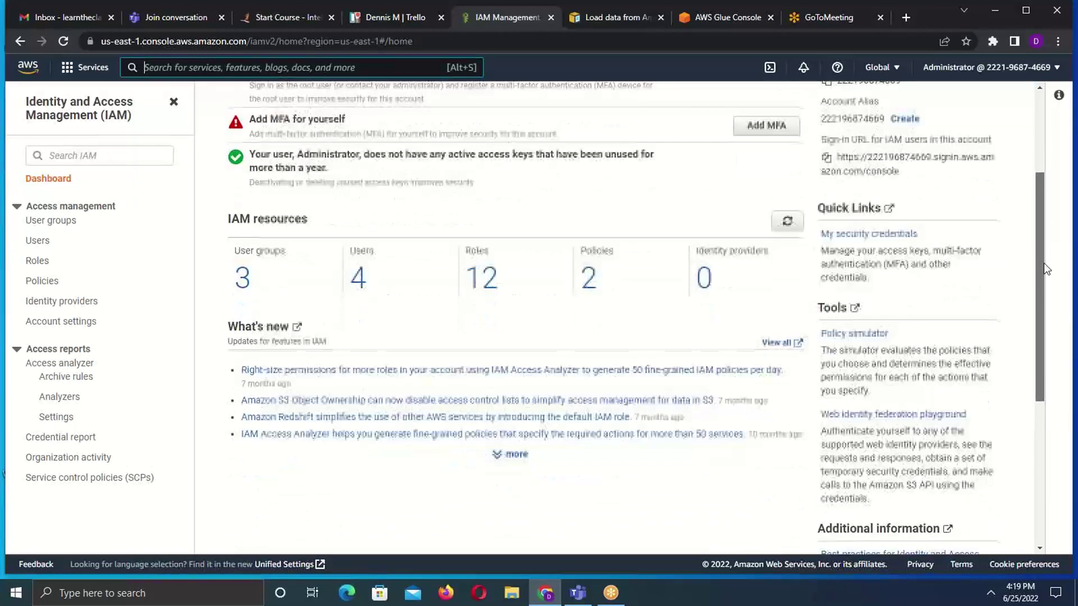
scroll(1035, 166, "up", 3)
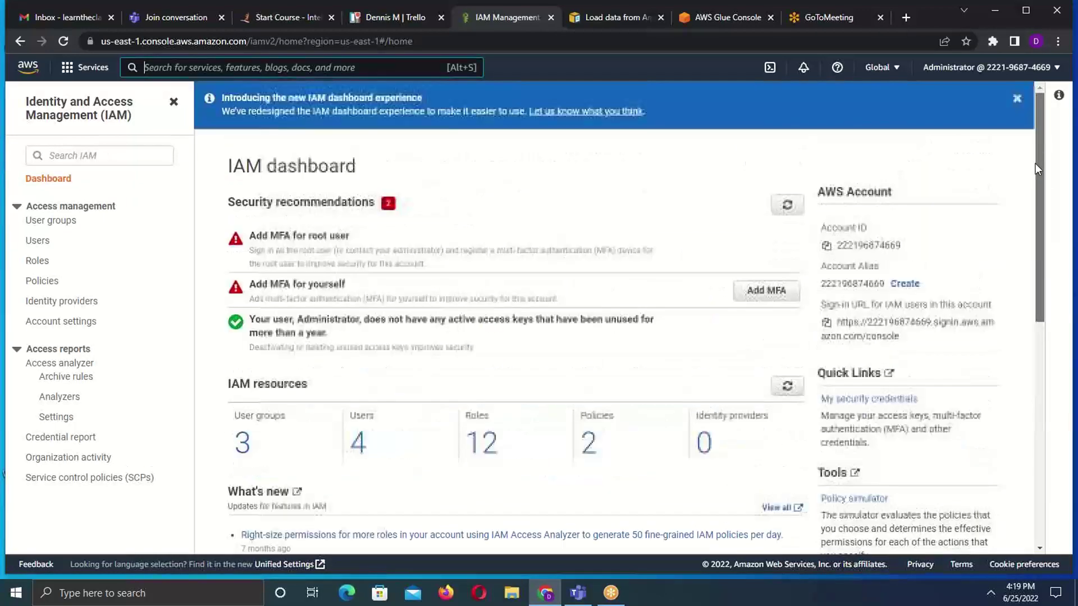
left_click(38, 241)
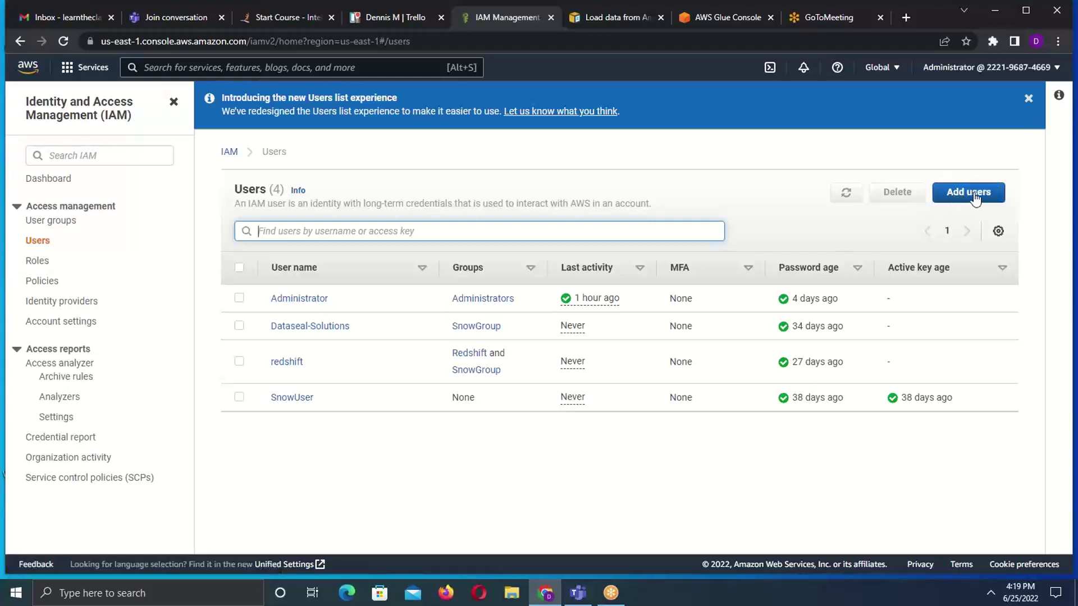
- List all 12 IAM roles down to the Glue service roles like glue_studio
left_click(38, 262)
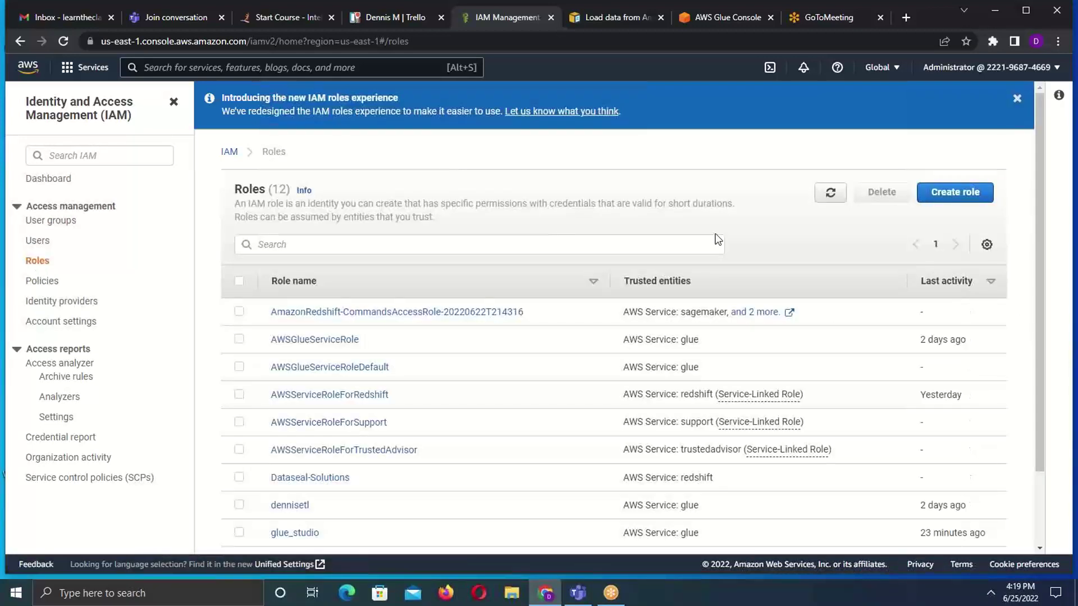
left_click_drag(1038, 244, 1038, 352)
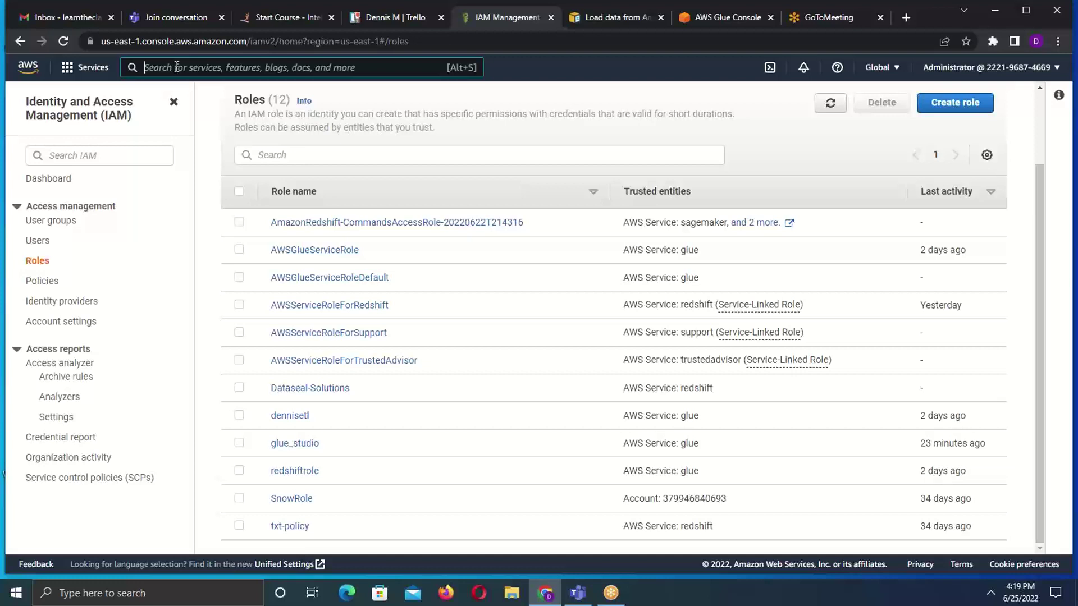
left_click(176, 66)
- Search the console for GLUE and open the AWS Glue service
type("GLUE")
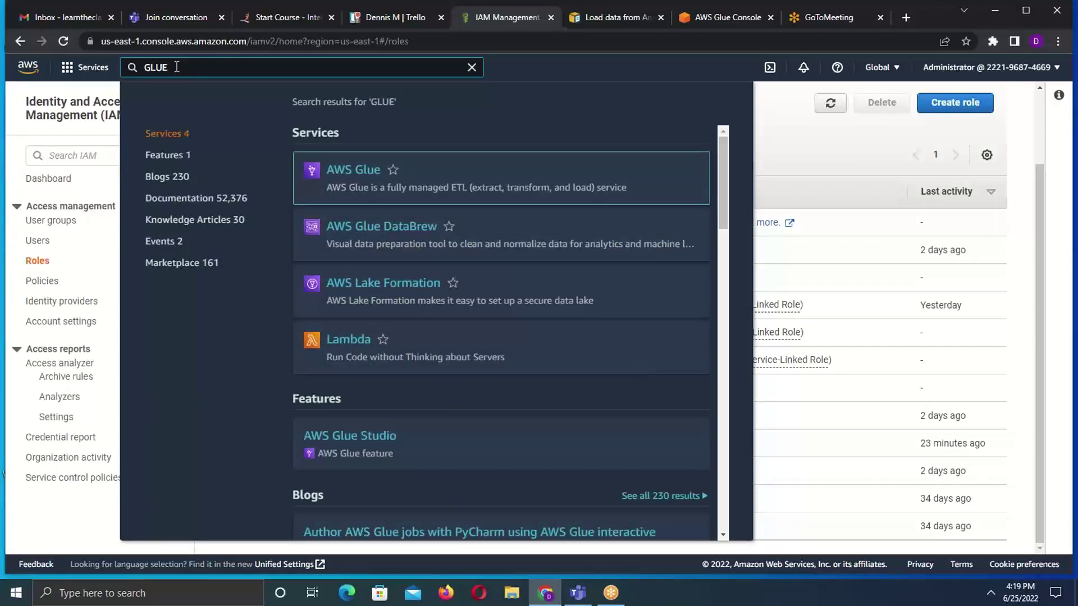
mouse_move(323, 169)
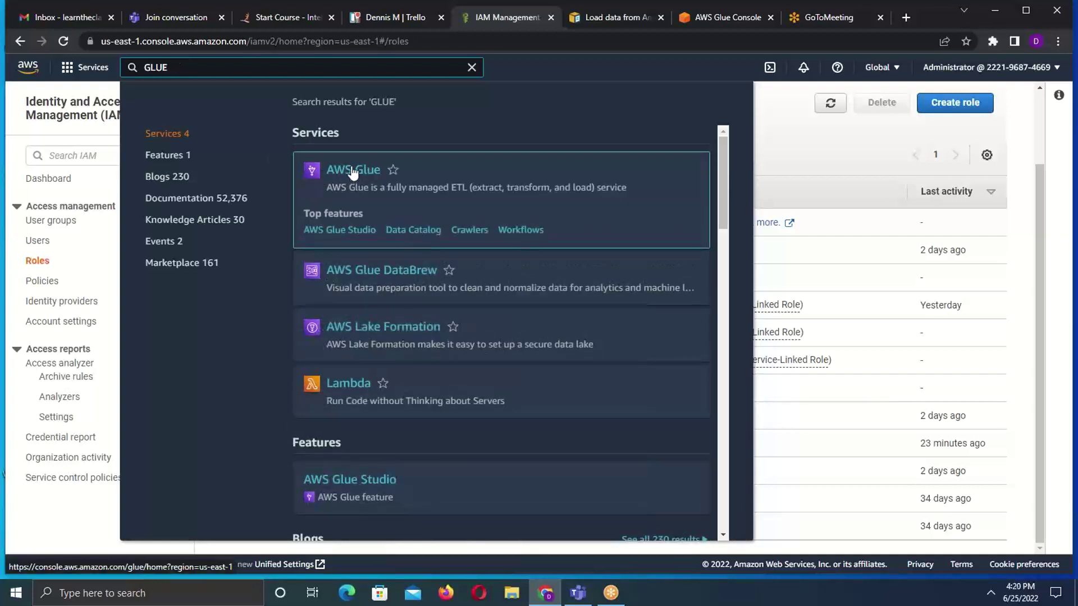
left_click(181, 68)
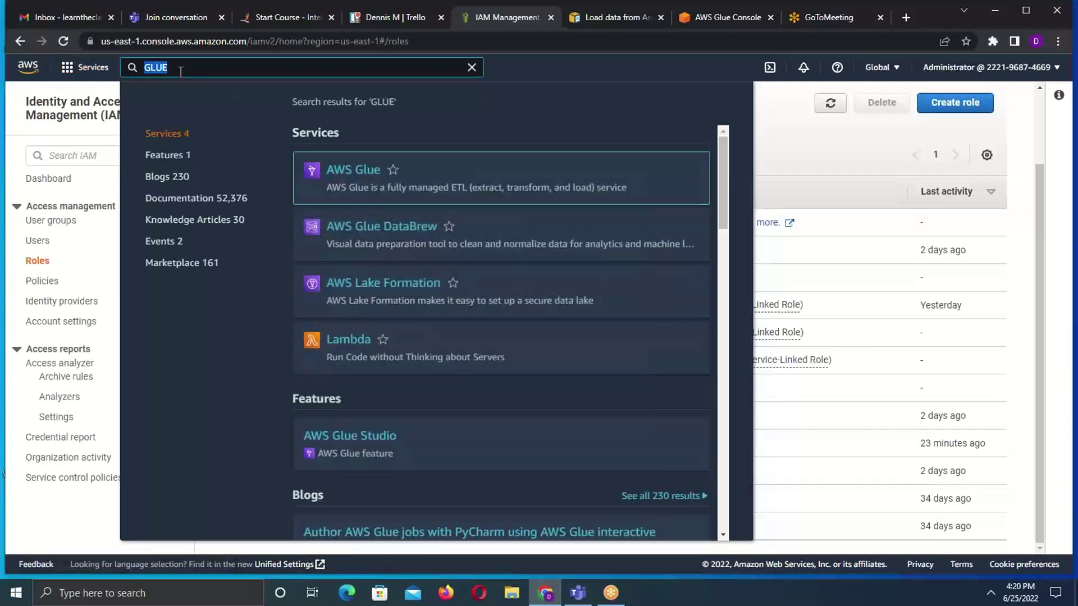
left_click(181, 71)
mouse_move(342, 169)
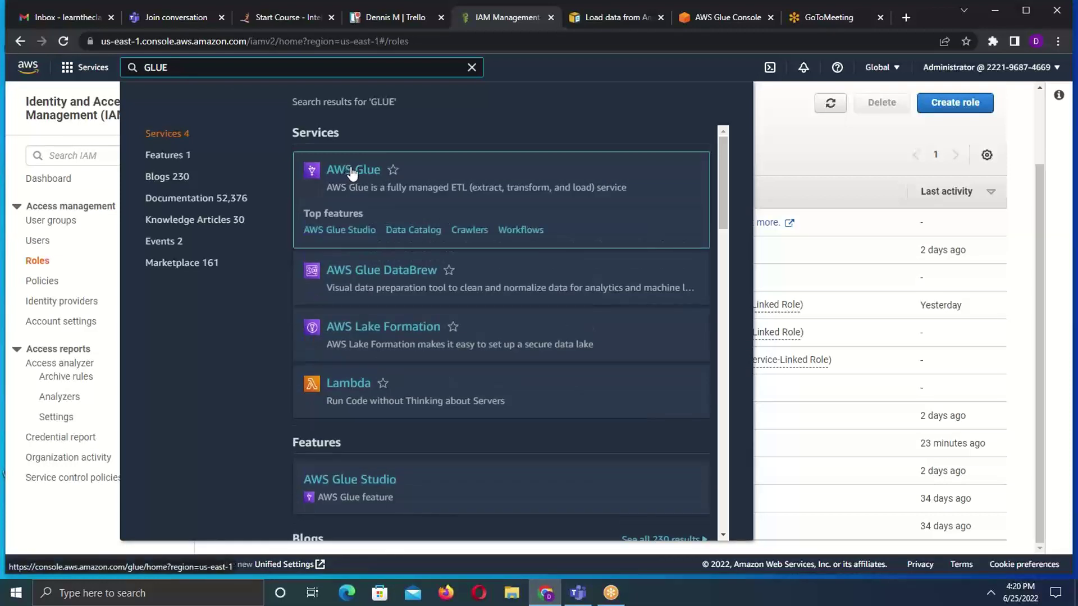
left_click(352, 171)
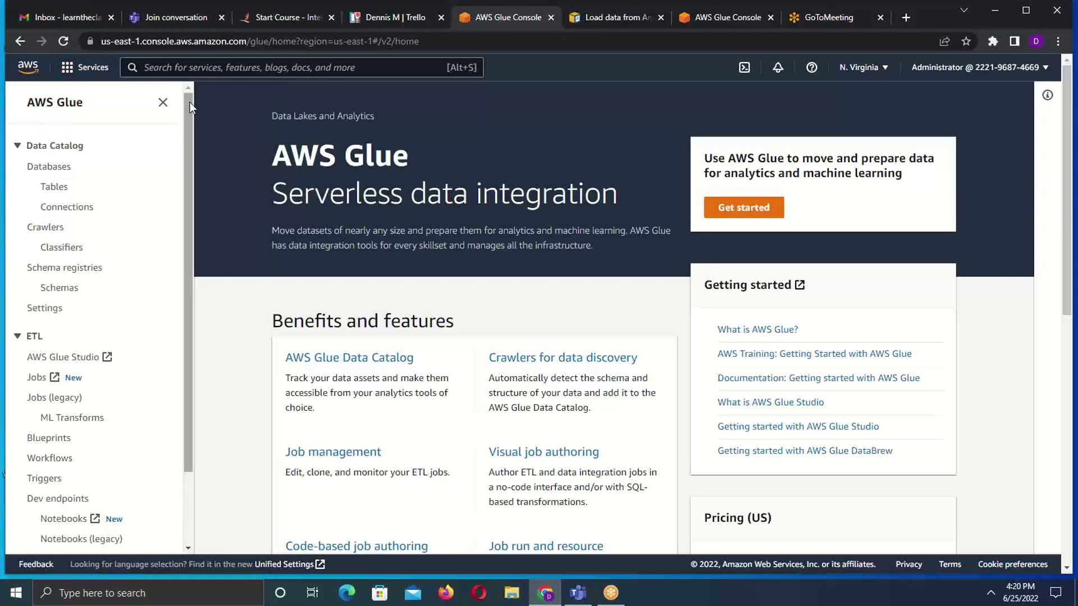
- Open the Data Catalog Databases page, which lists the single database muisyodb
left_click_drag(186, 116, 187, 154)
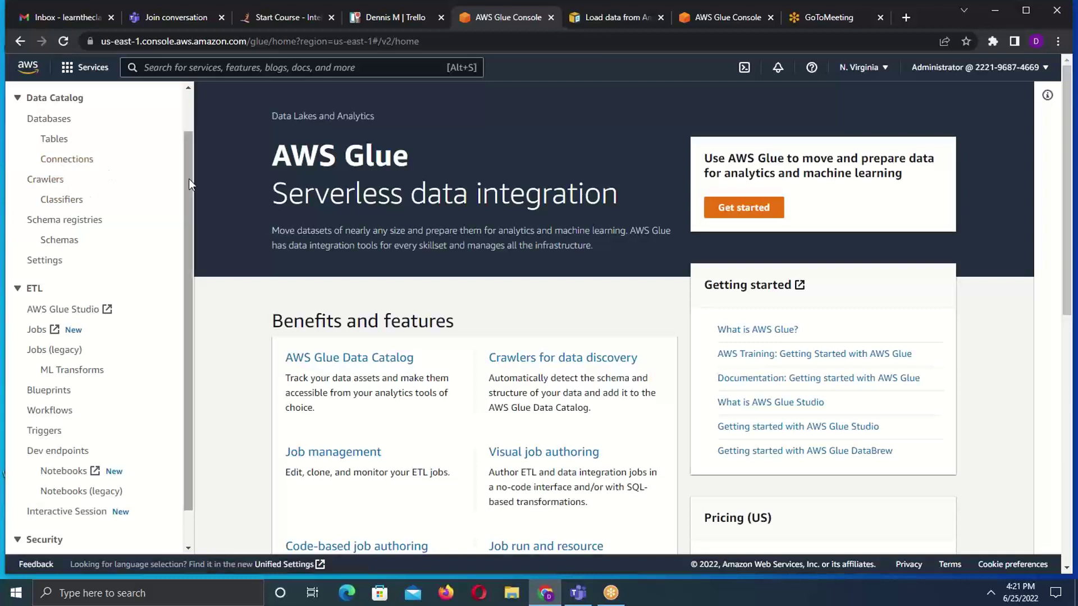
left_click_drag(191, 180, 174, 238)
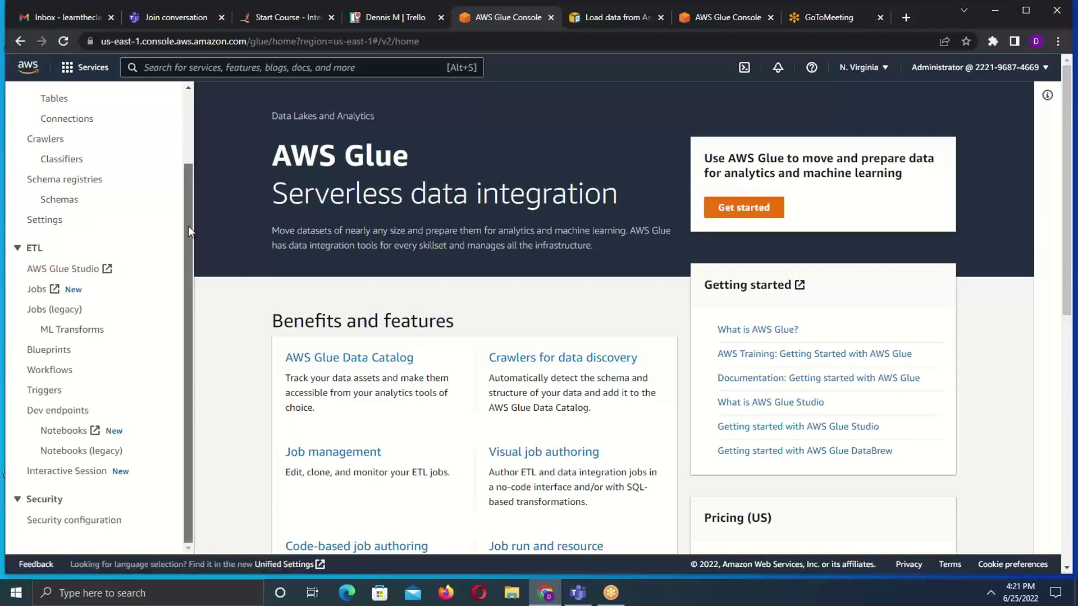
left_click_drag(188, 226, 191, 158)
left_click(53, 168)
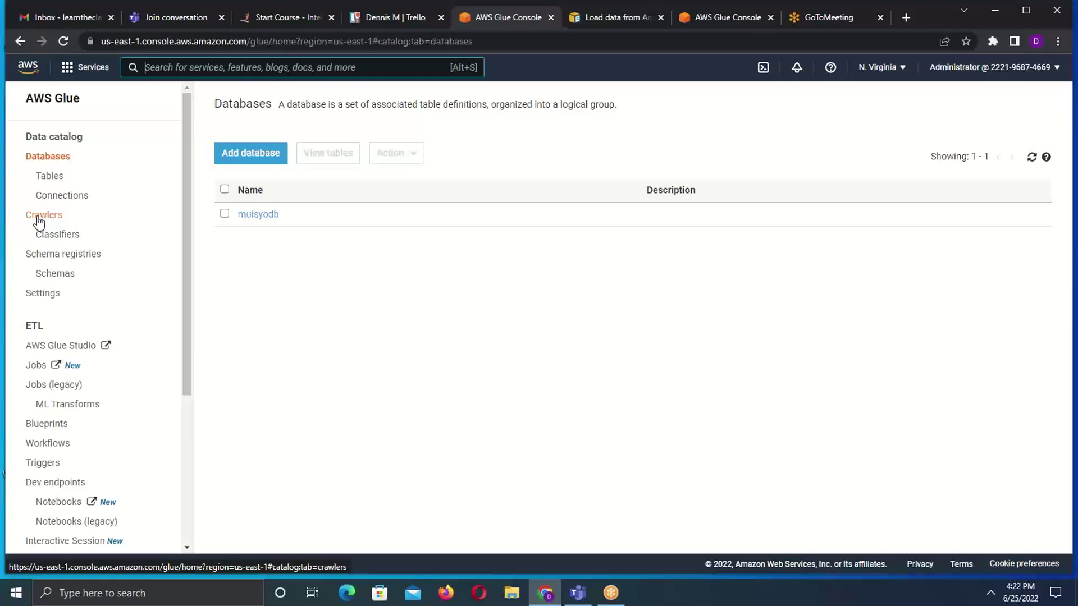
- Check the Crawlers page, allow the security popup, then open the Add database dialog
left_click(38, 220)
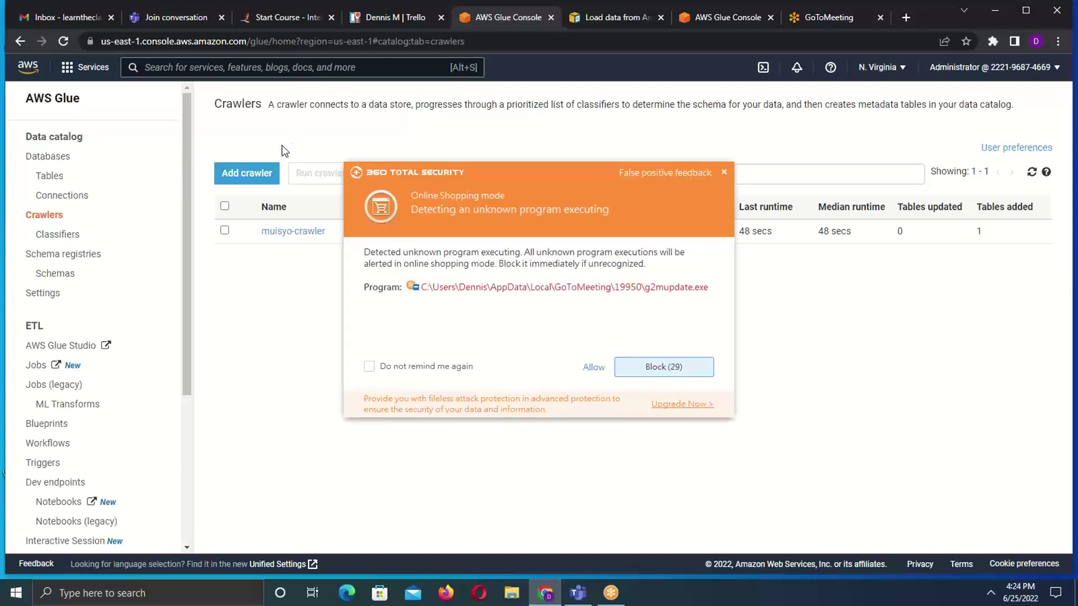
left_click(593, 368)
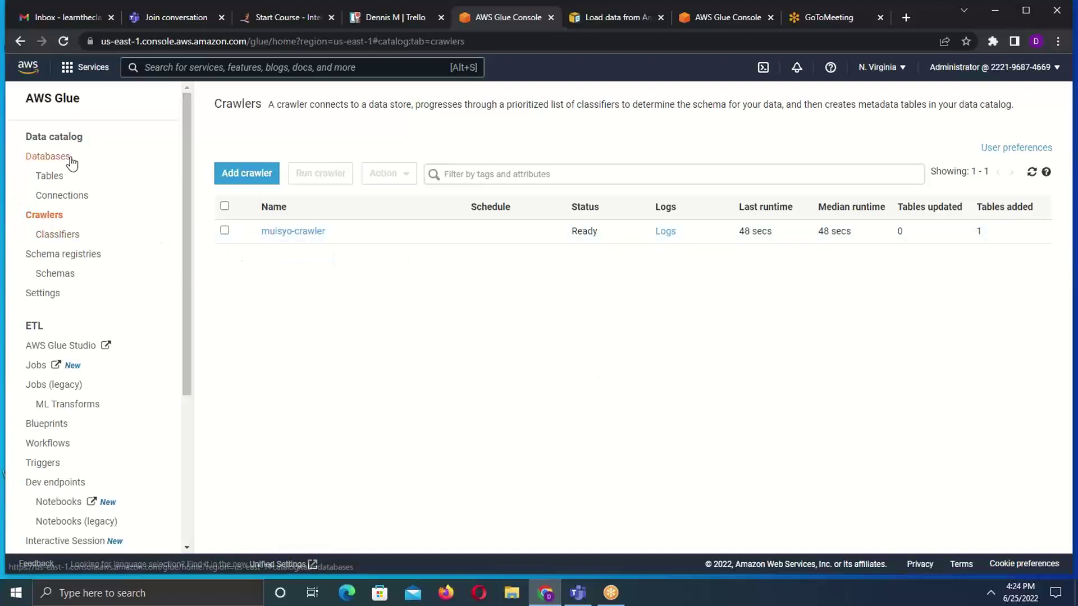
left_click(50, 157)
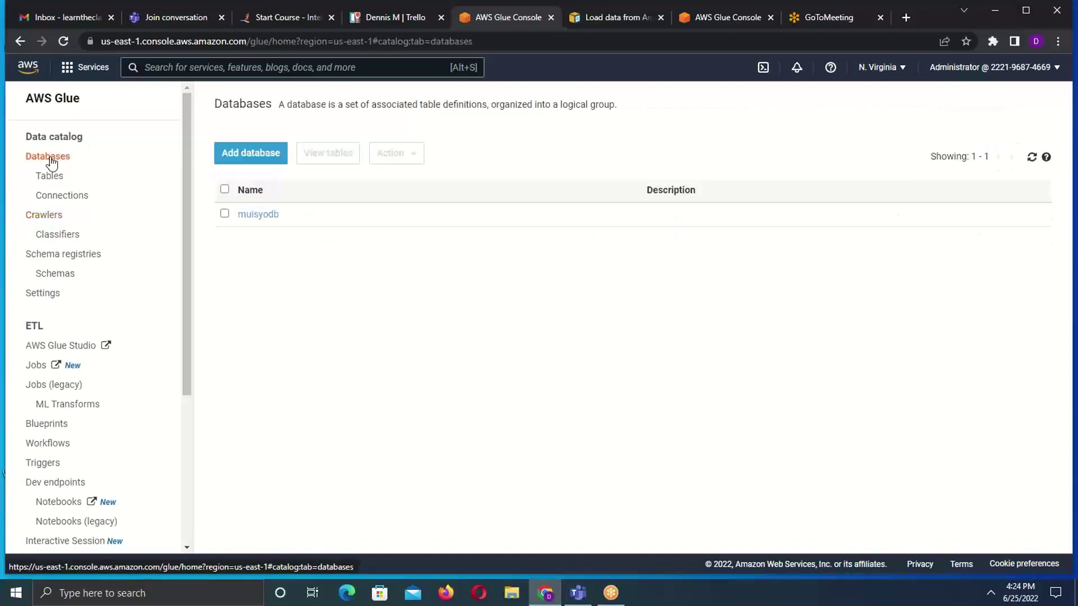
left_click(253, 156)
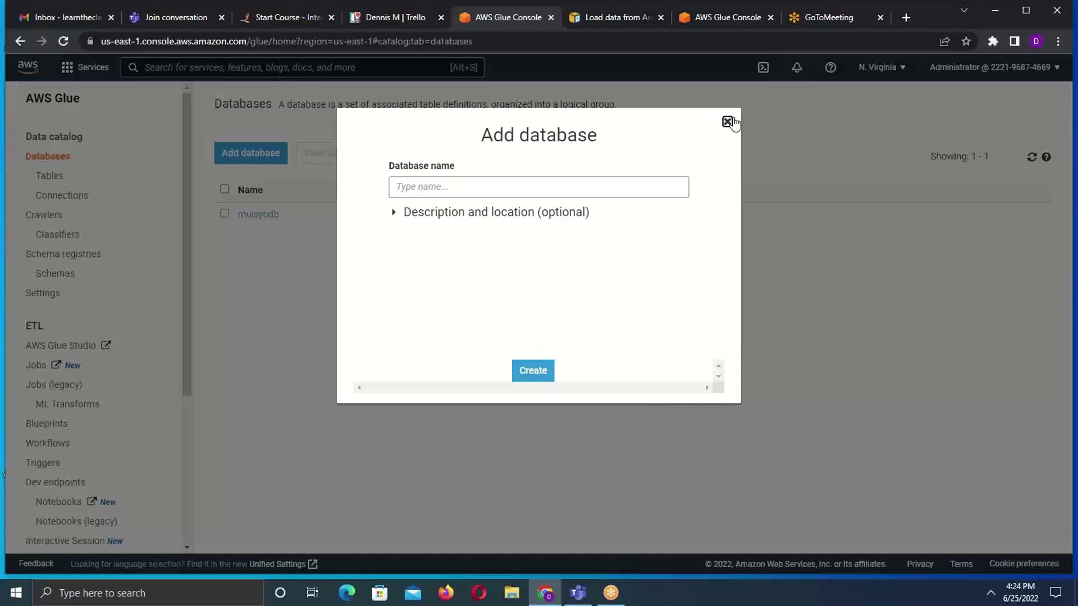
- Close the Add database dialog without creating a database and go to Crawlers
left_click(729, 121)
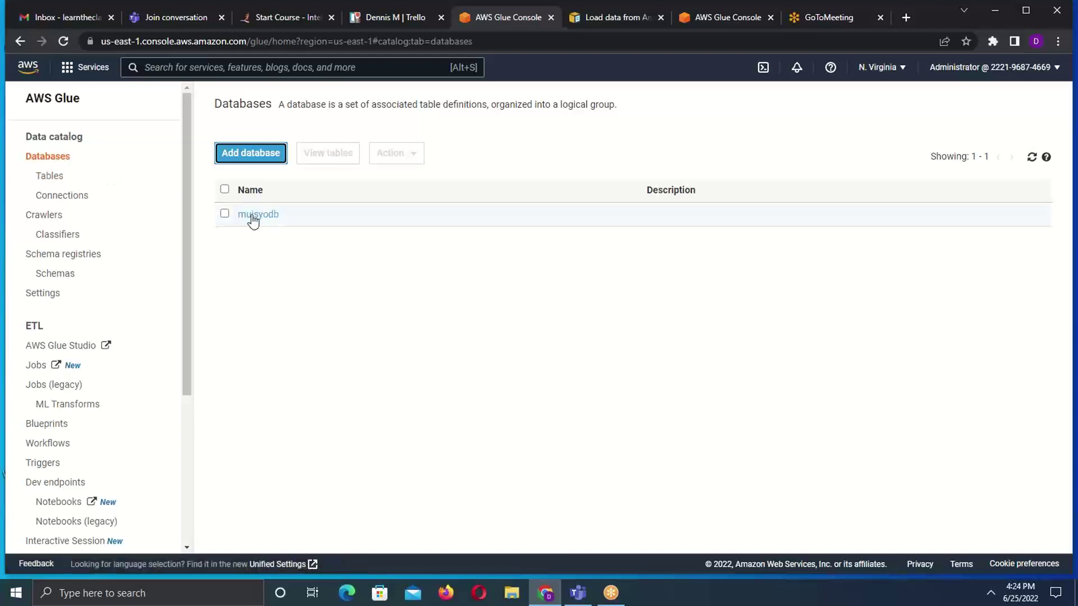
left_click(45, 218)
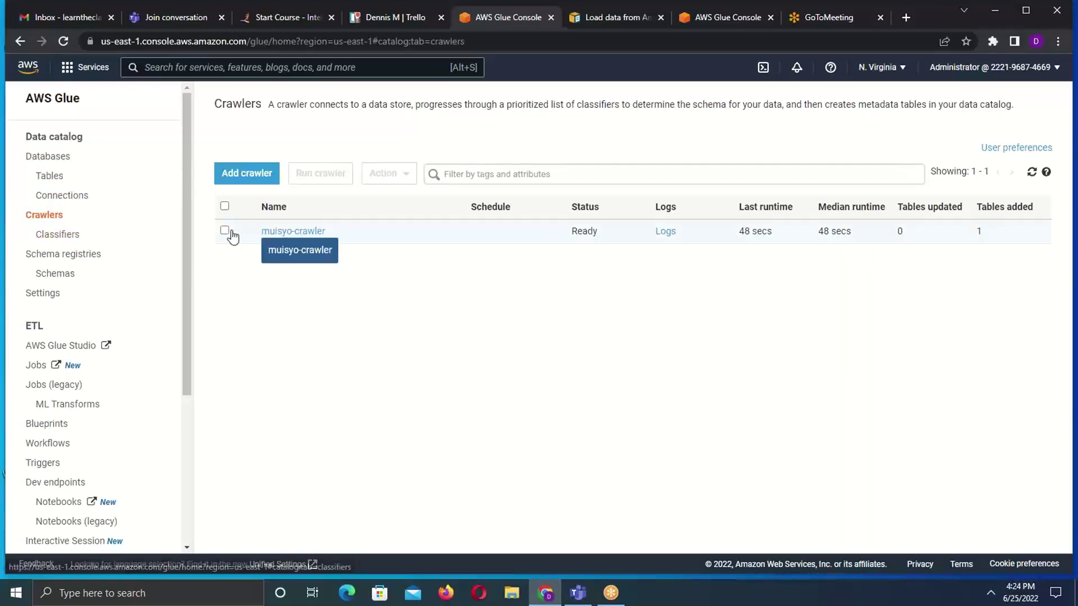
- Review muisyo-crawler's details and the Connections and Tables pages, then launch the Add crawler wizard
left_click(286, 231)
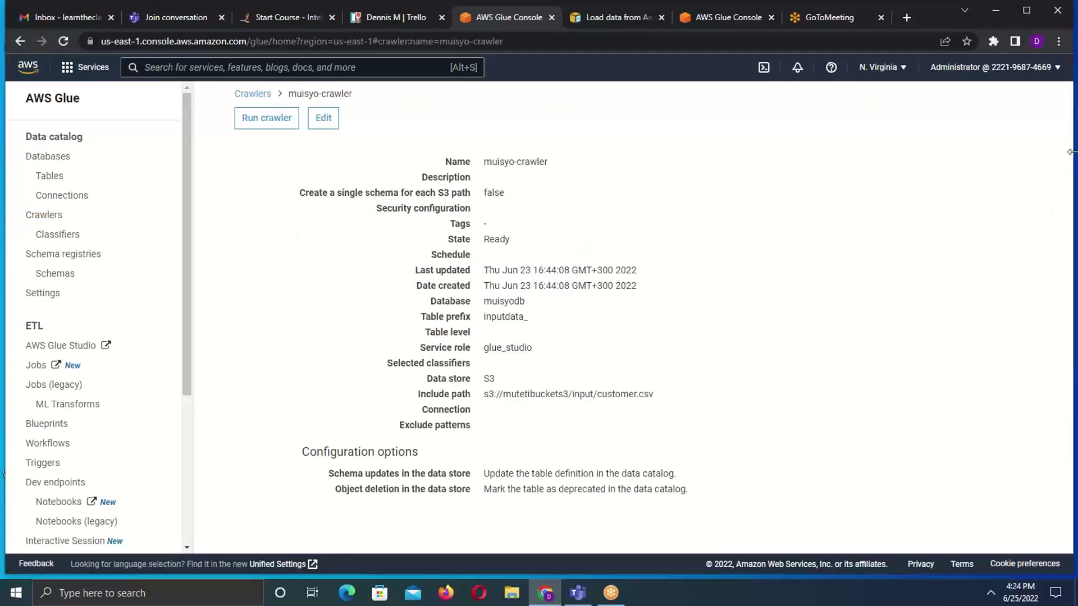
left_click_drag(1070, 151, 1071, 155)
left_click(51, 200)
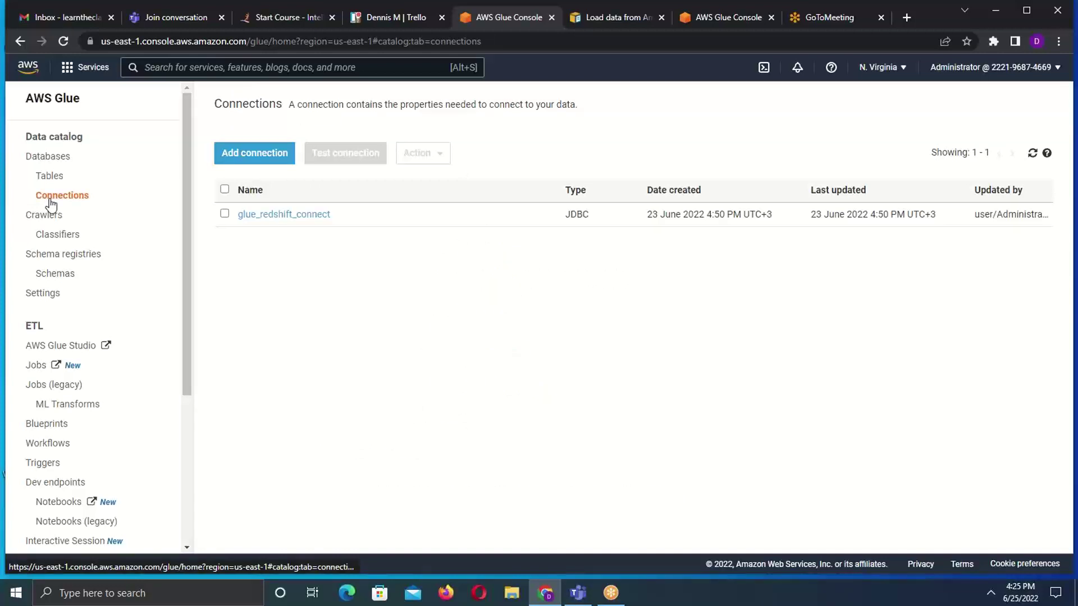
left_click(51, 177)
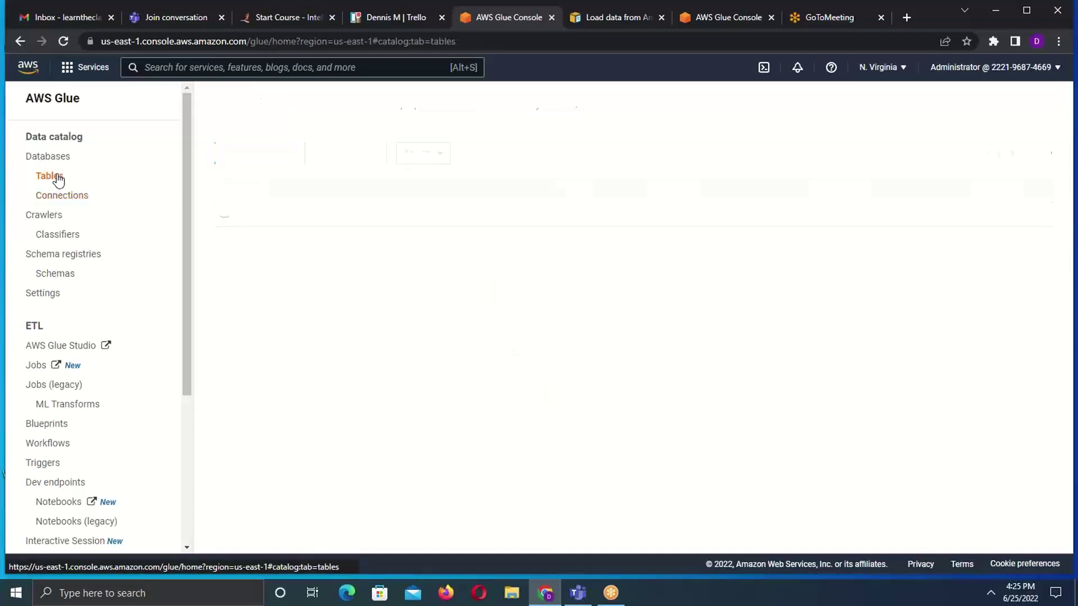
left_click(53, 217)
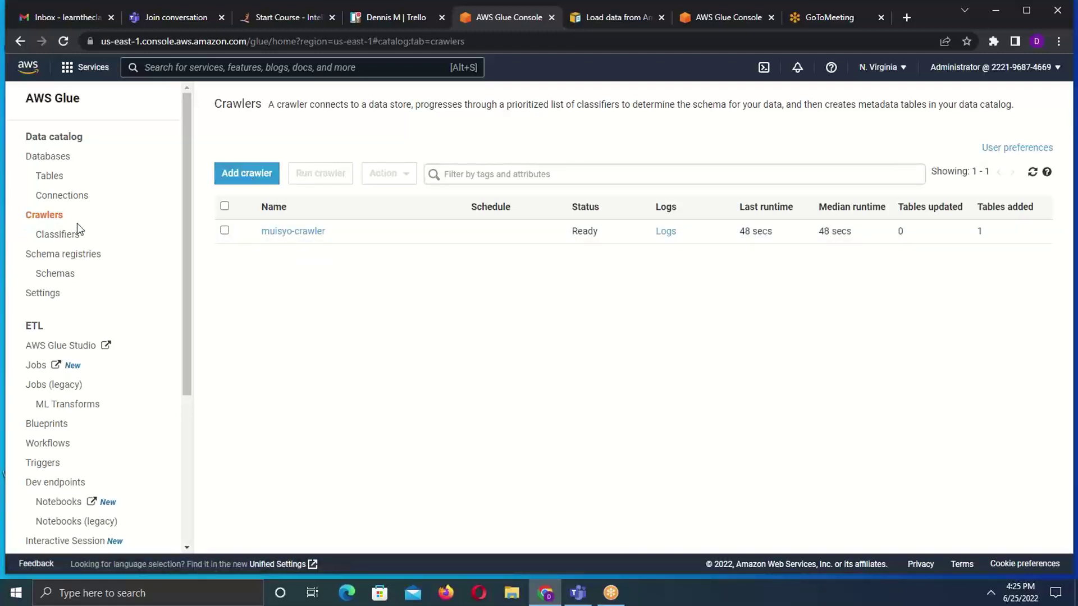
left_click(249, 175)
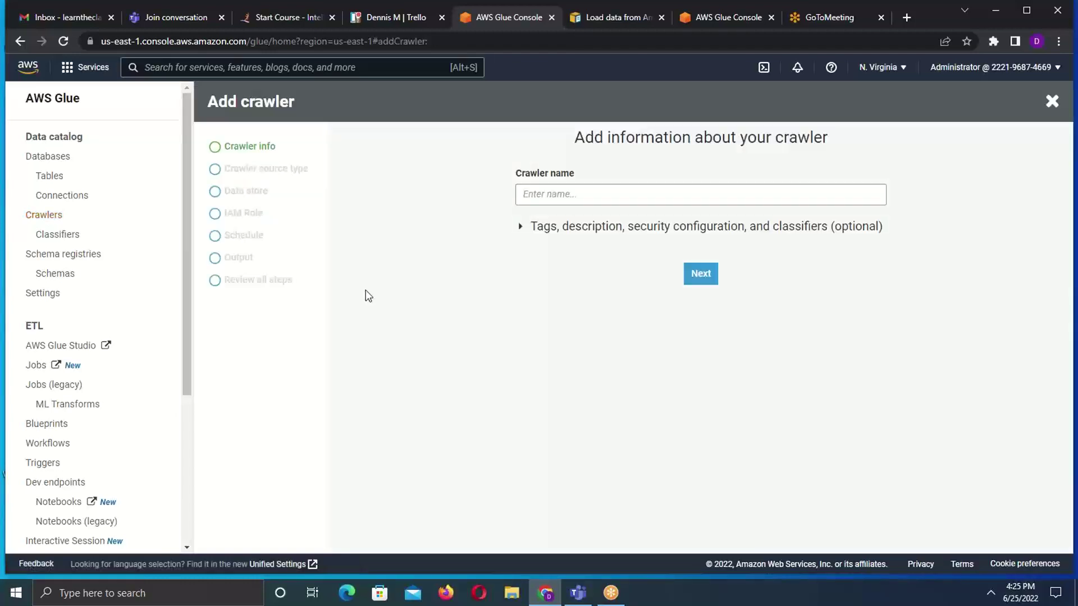
- Enter demo_crawler as the crawler name, fixing a typo, and advance to the source type step
left_click(560, 195)
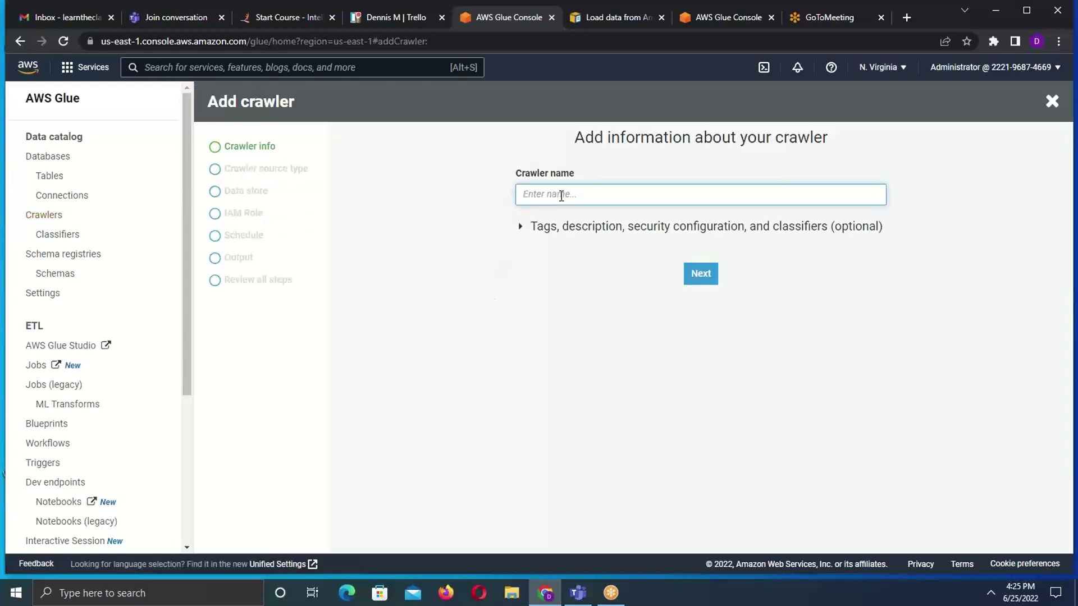
type("demo_crw")
key("BackSpace")
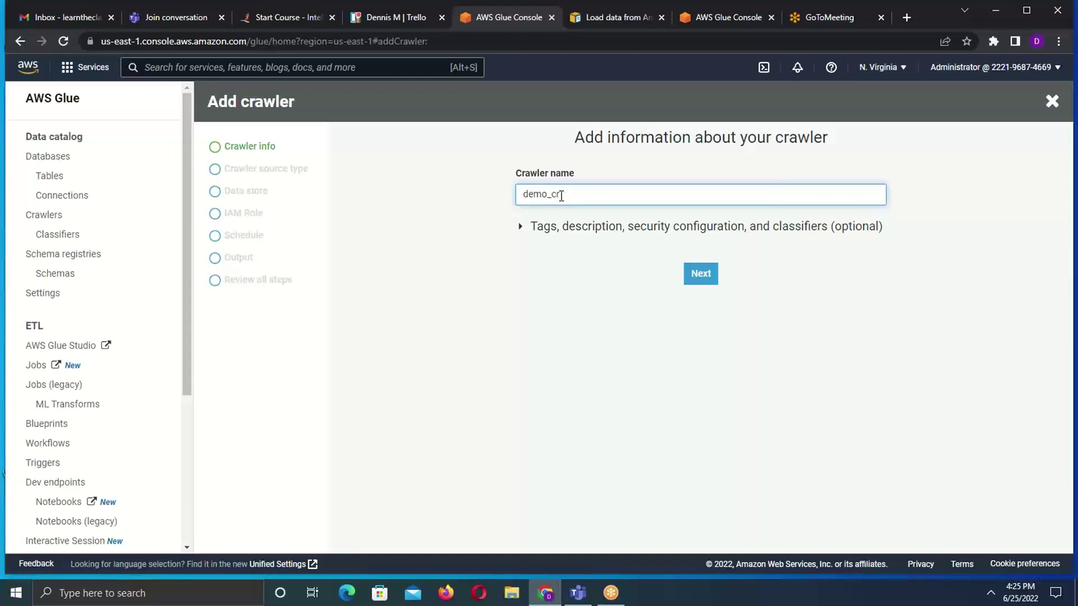
type("awler")
left_click(707, 276)
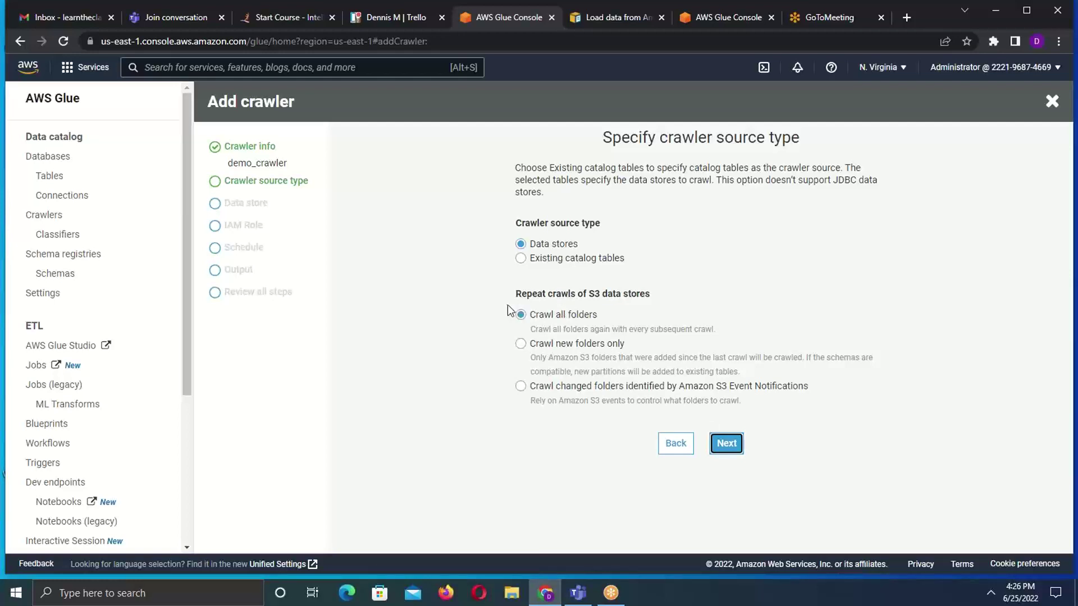
- Advance past the source type step and leave S3 as the chosen data store
left_click(724, 447)
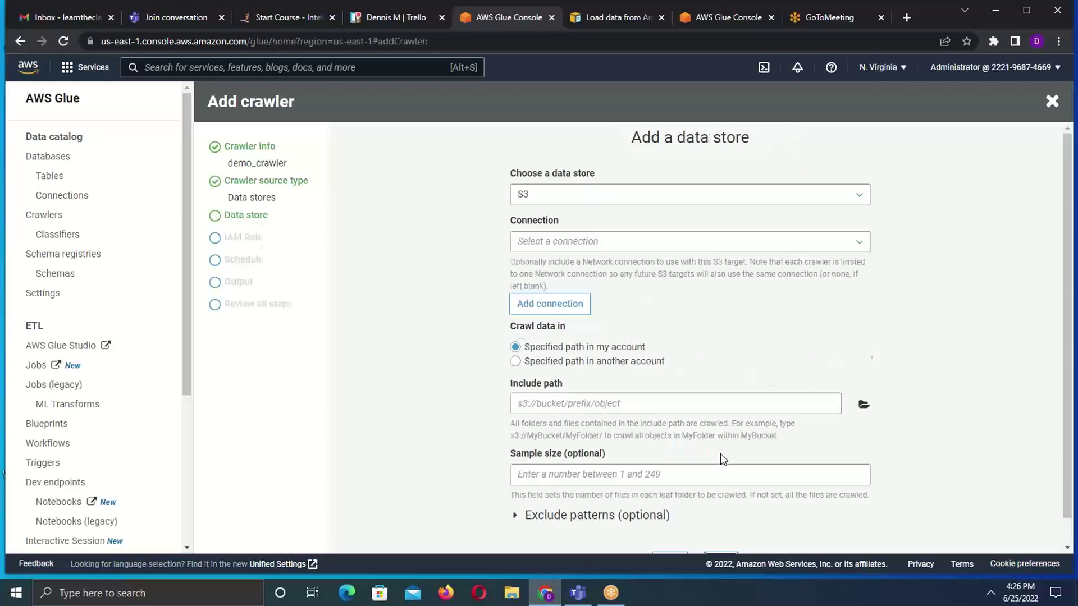
left_click(847, 196)
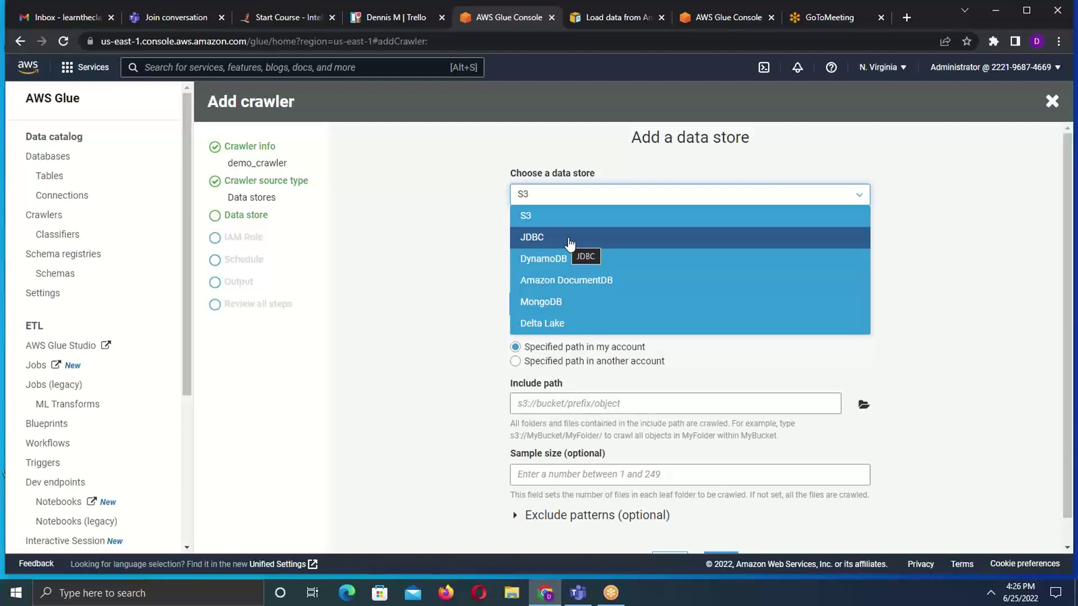
left_click(534, 216)
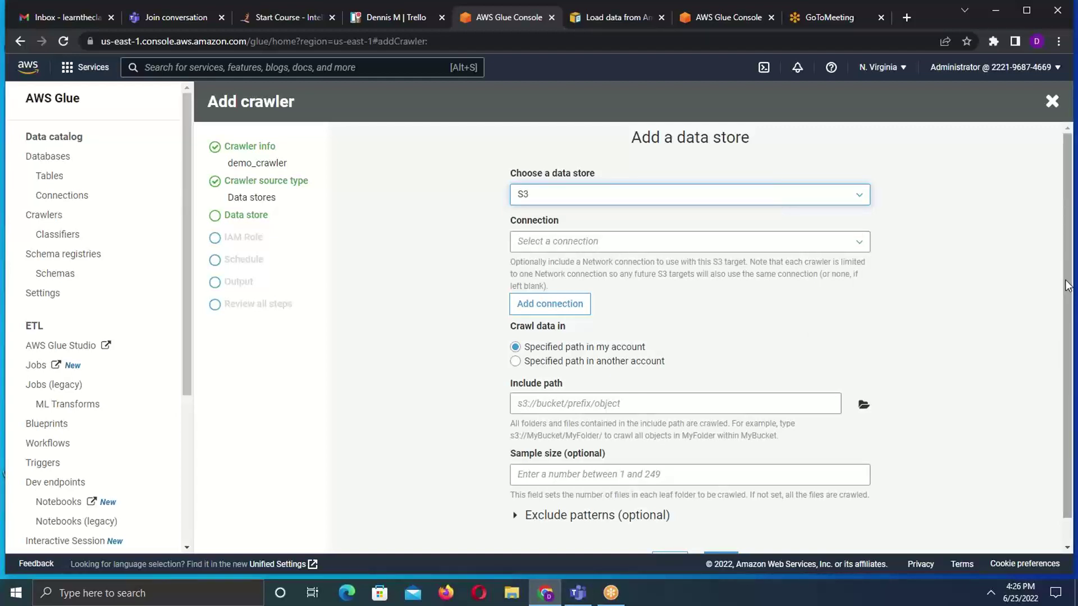
left_click_drag(1067, 285, 1068, 265)
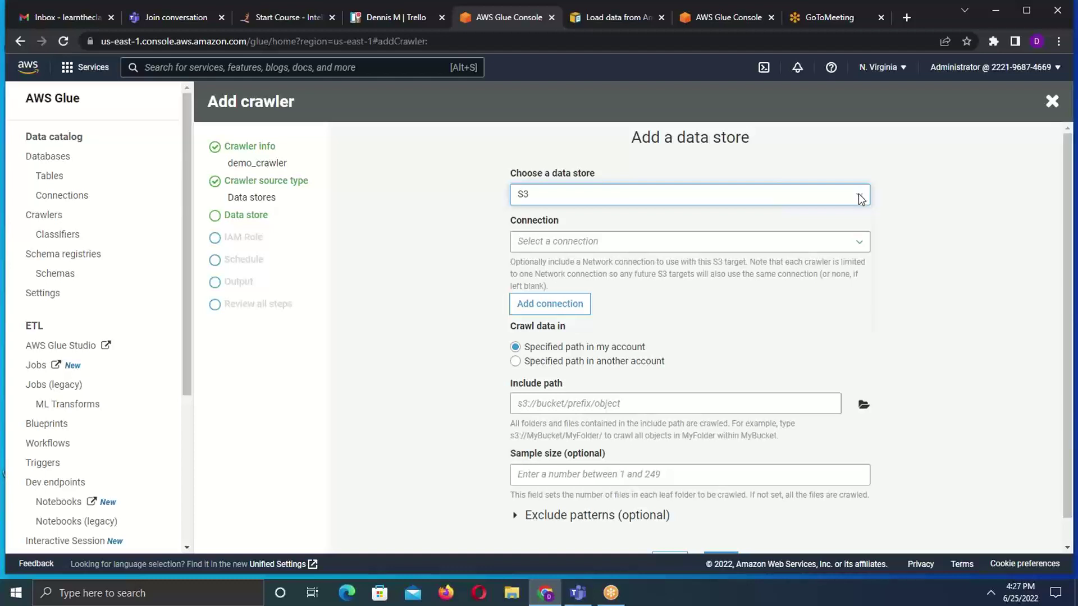
left_click(861, 199)
left_click(859, 199)
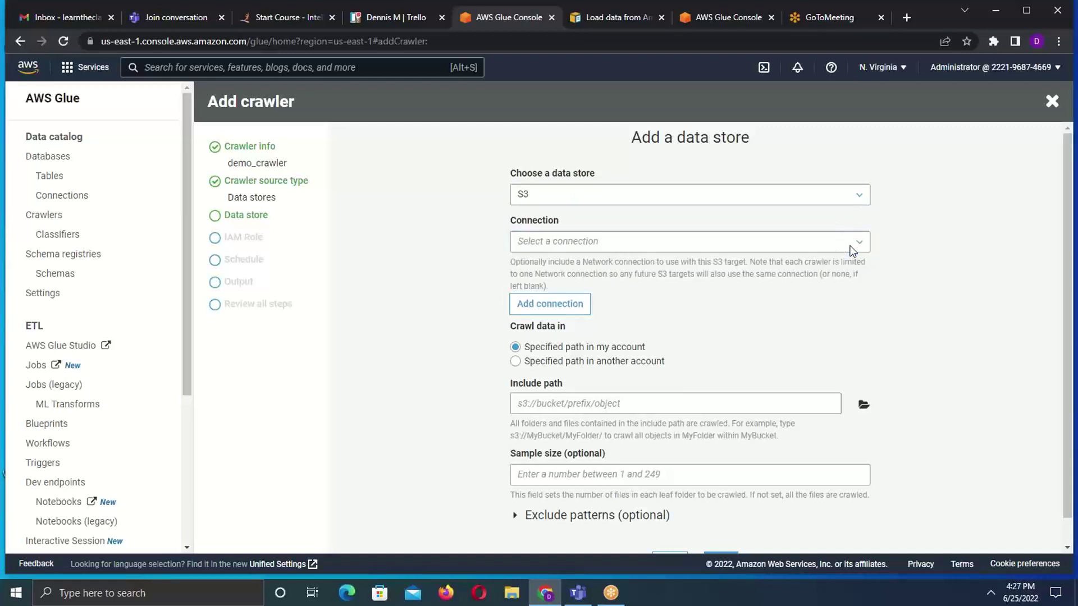
left_click_drag(1067, 241, 1069, 265)
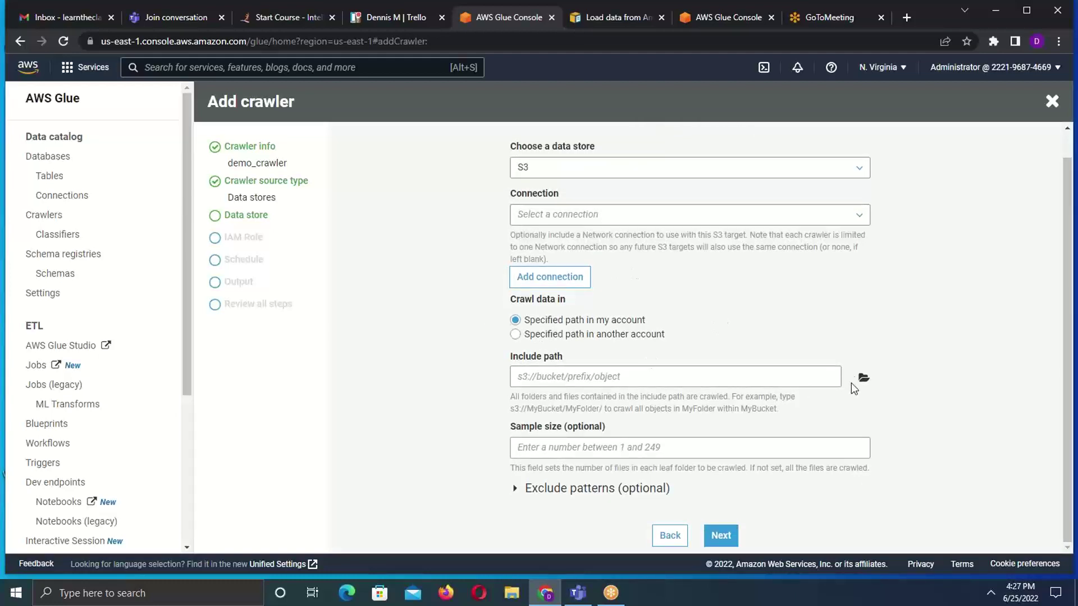
- Browse S3 to set the include path to s3://mutetibuckets3/input/customer.csv and continue
left_click(865, 382)
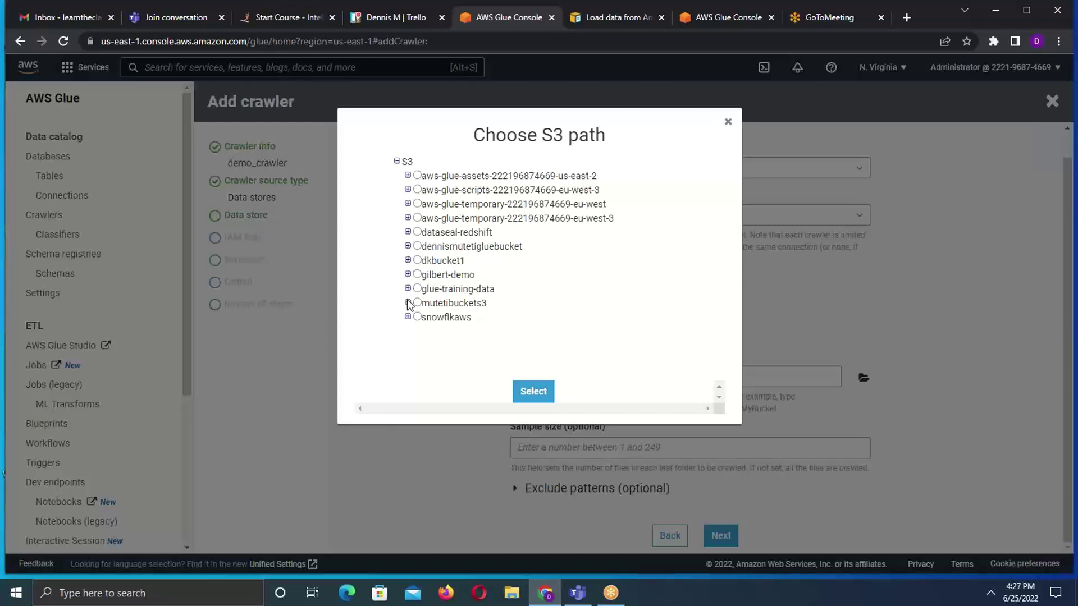
left_click(417, 303)
left_click(407, 302)
left_click(407, 303)
left_click(408, 303)
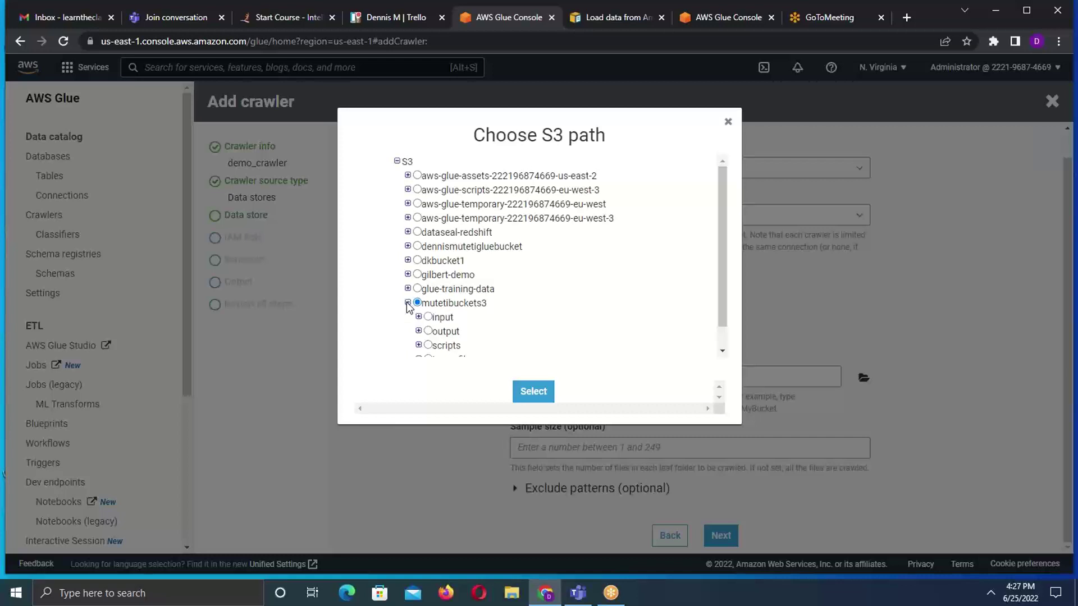
left_click(427, 316)
left_click(419, 317)
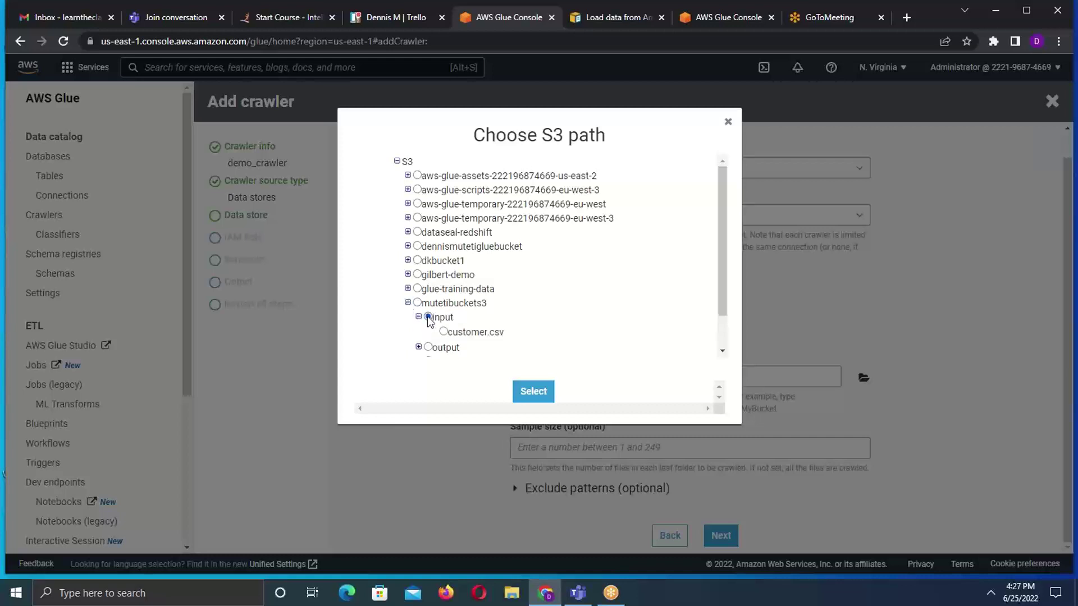
left_click(444, 332)
left_click(532, 394)
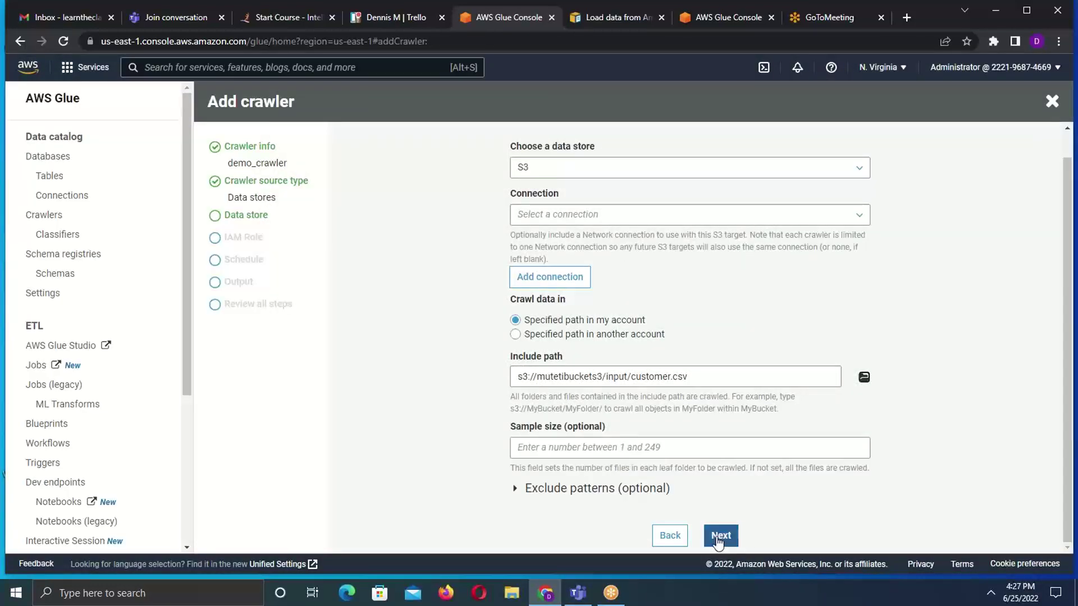
left_click(718, 536)
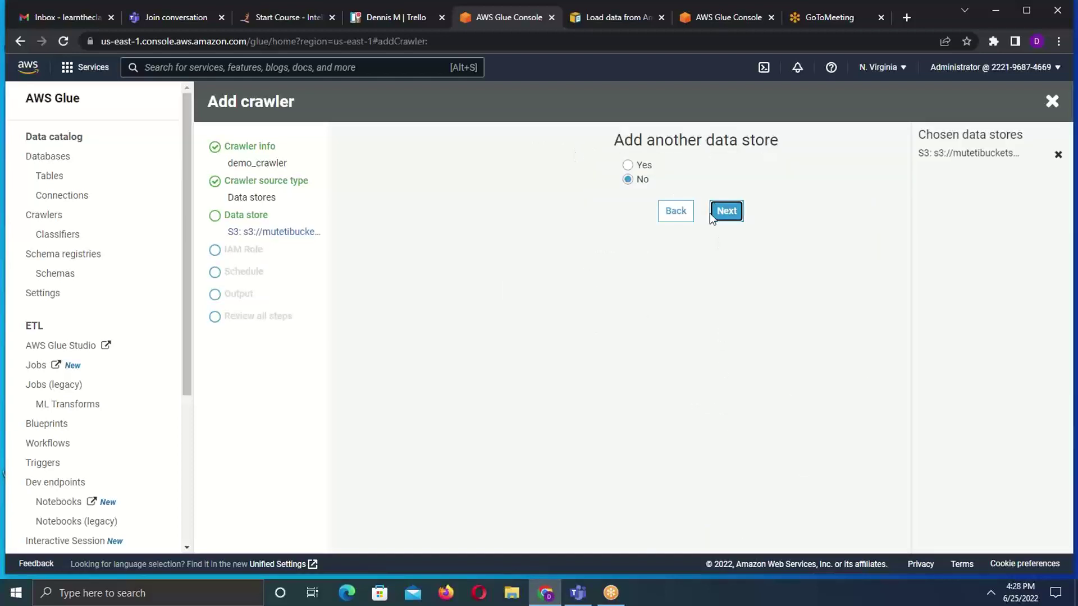
- Skip adding another data store and assign the existing glue_studio IAM role to the crawler
left_click(740, 220)
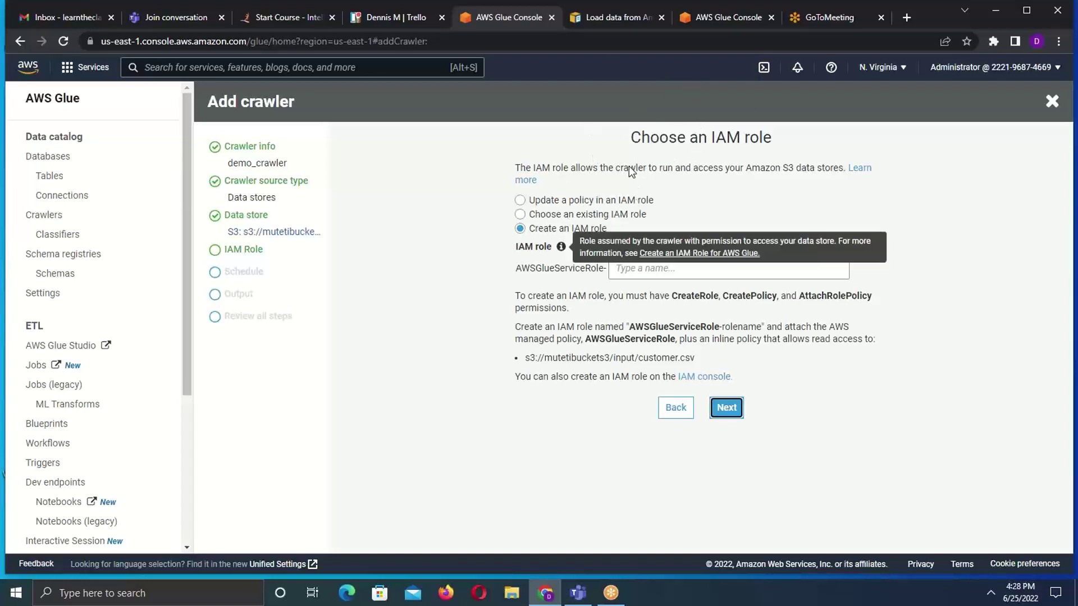
left_click(521, 215)
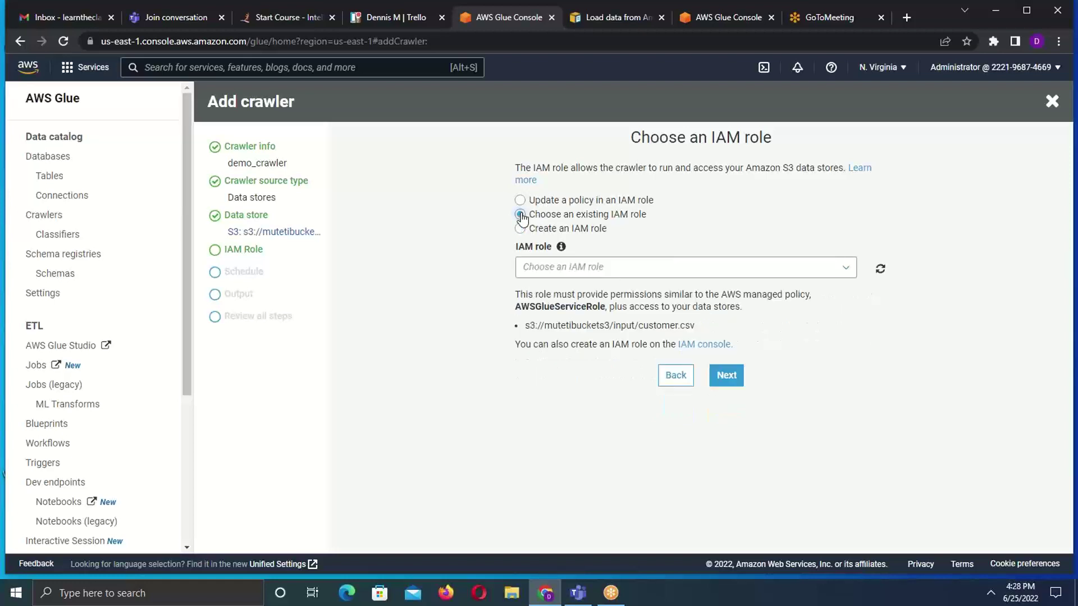
left_click(845, 271)
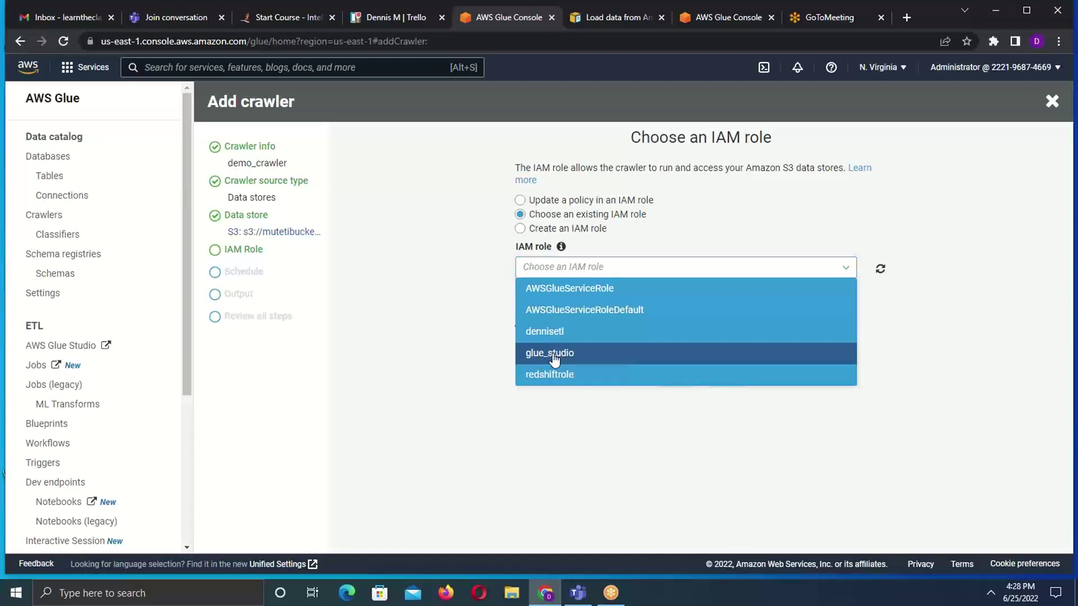
left_click(553, 355)
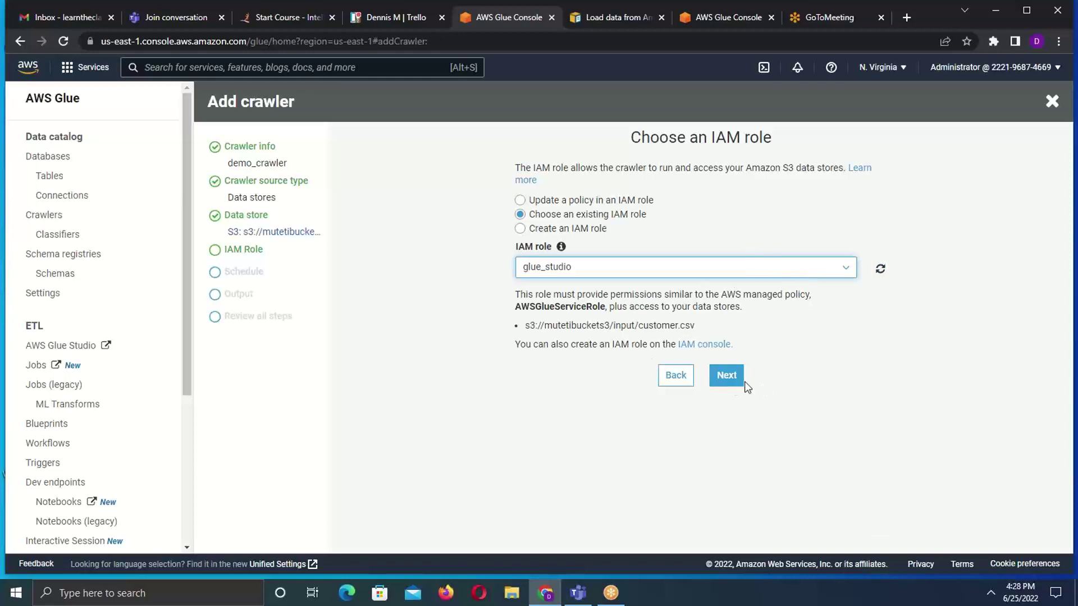
left_click(728, 376)
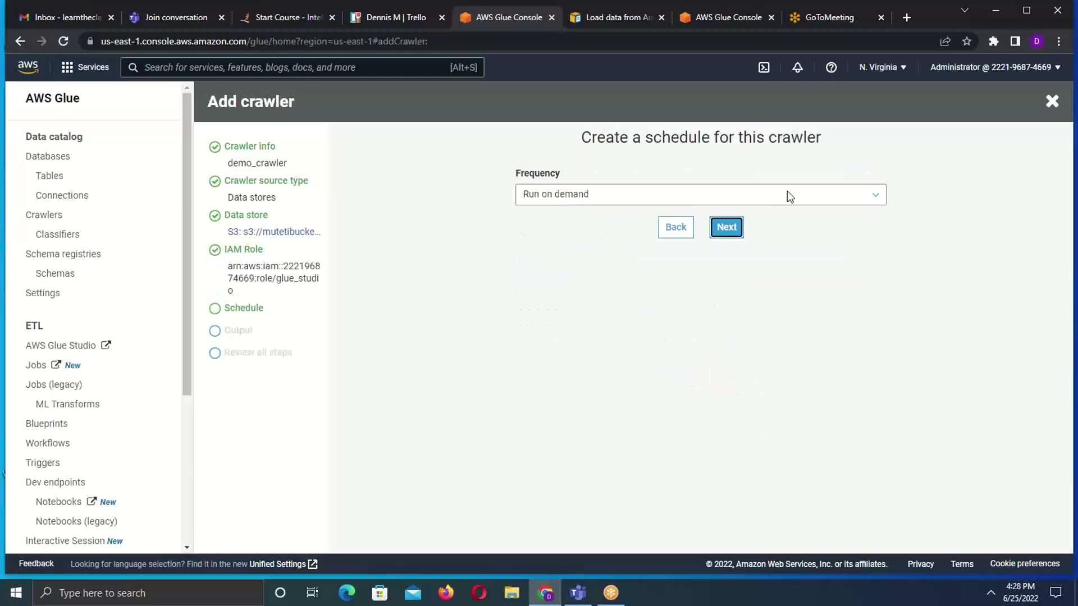
- Review the frequency options, keep Run on demand, and advance to the output settings
left_click(675, 200)
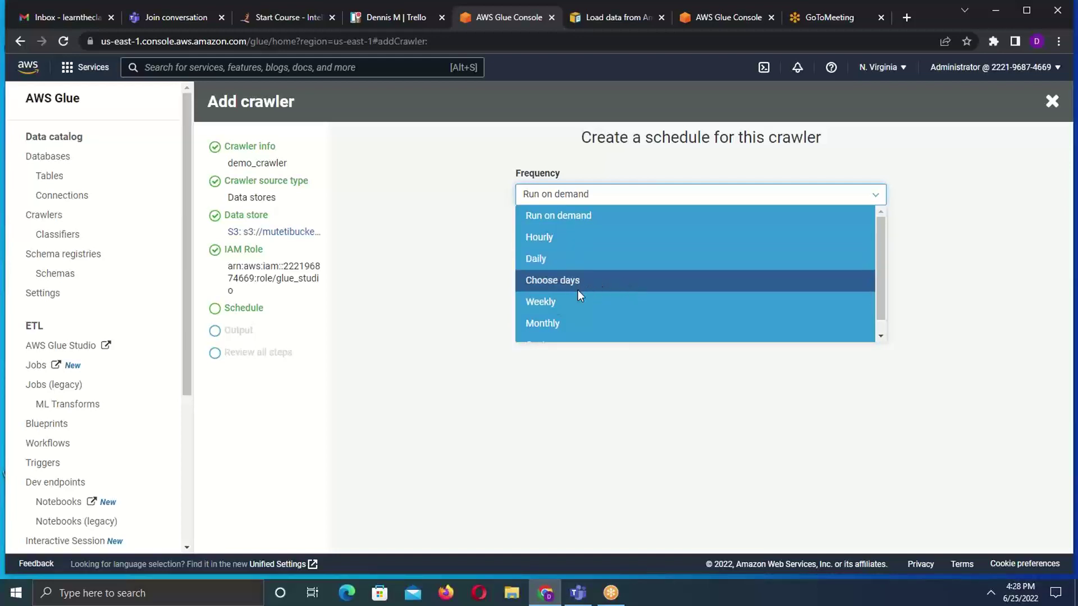
left_click_drag(881, 279, 882, 309)
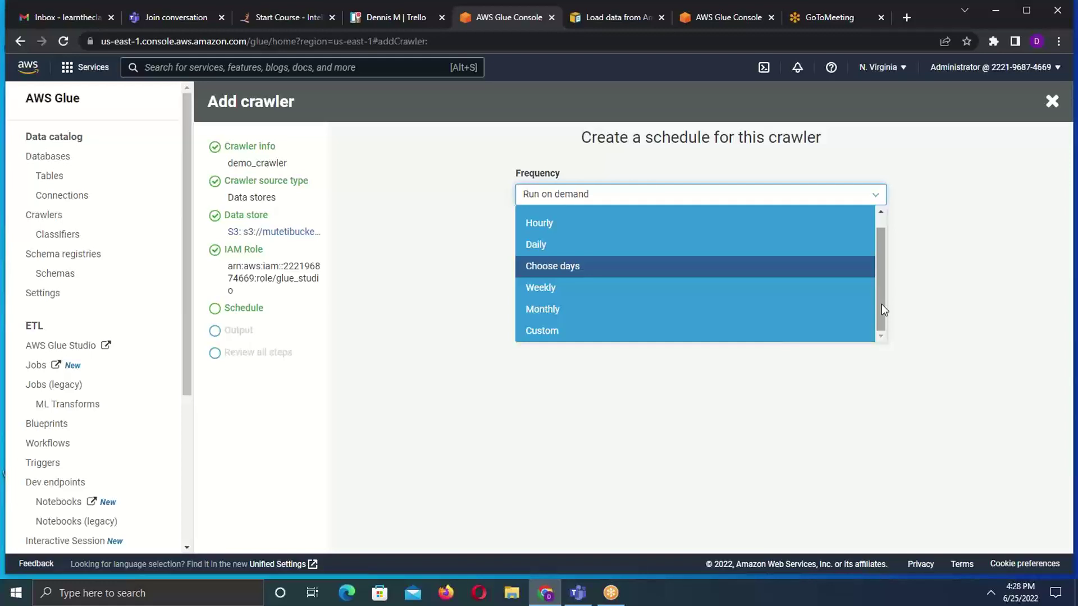
left_click_drag(880, 294, 949, 262)
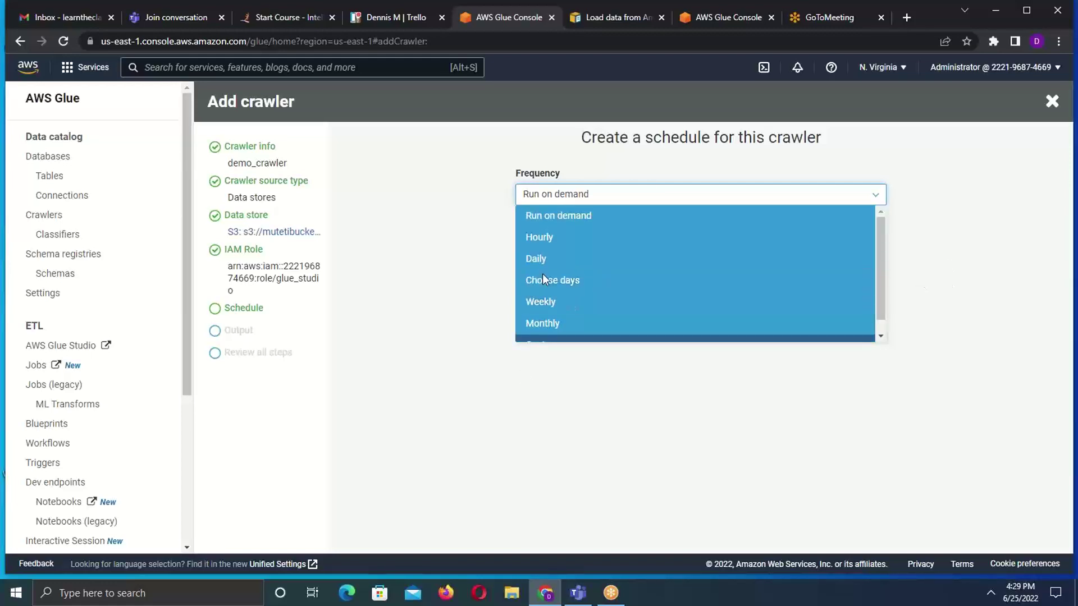
left_click(563, 223)
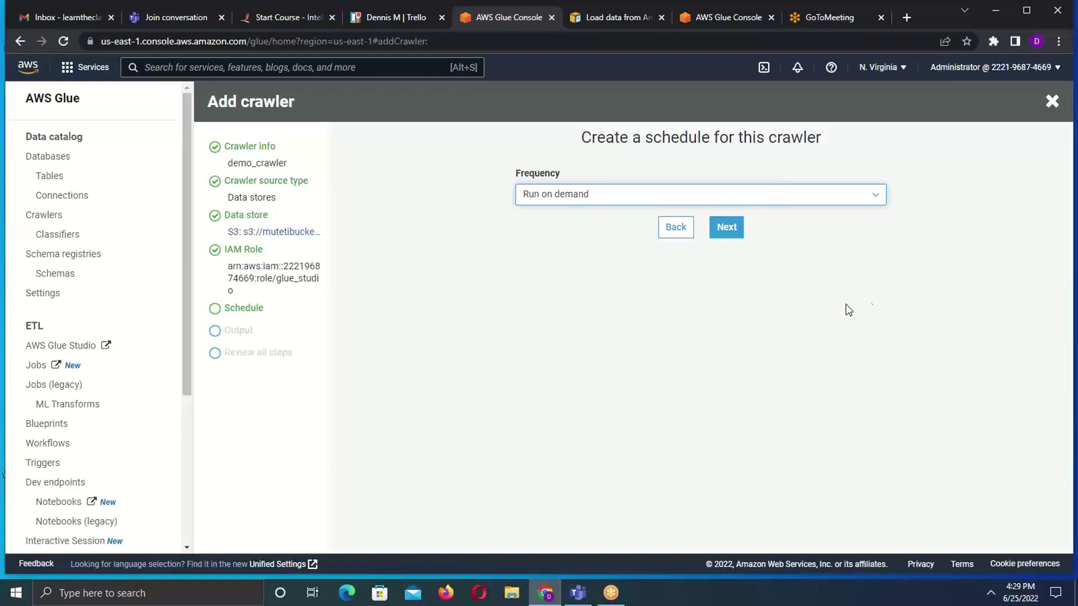
left_click(727, 227)
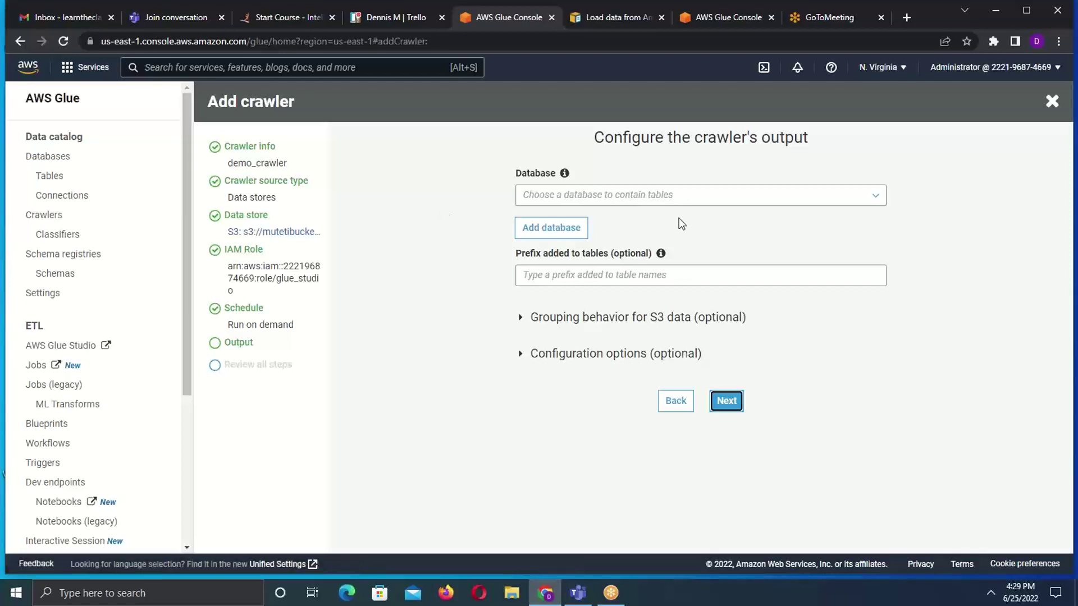
- Choose the muisyodb database for crawler output and enter the table prefix input_demo_
left_click(850, 202)
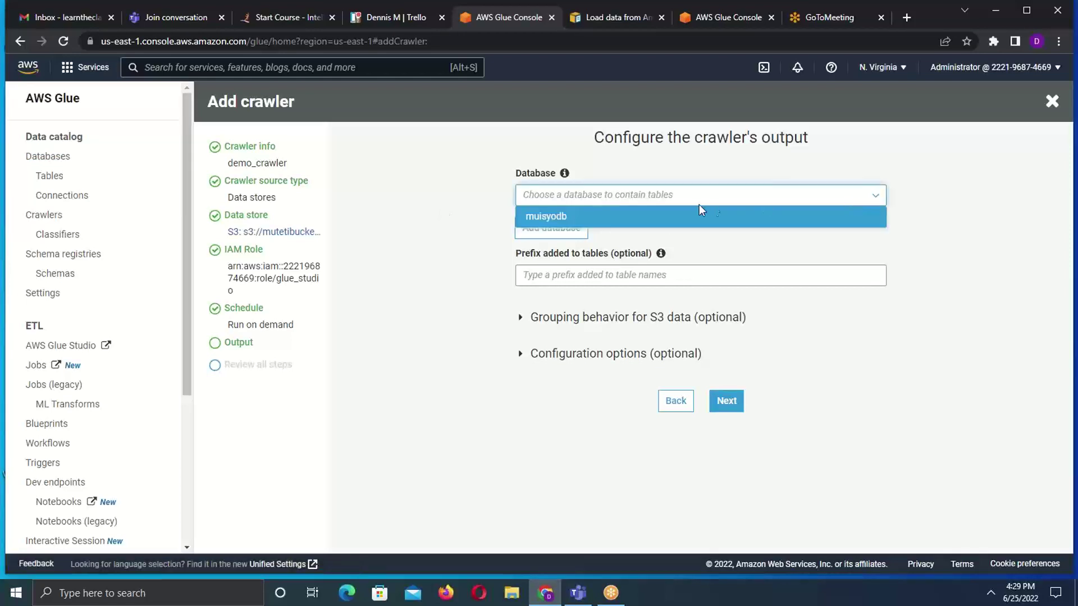
left_click(622, 217)
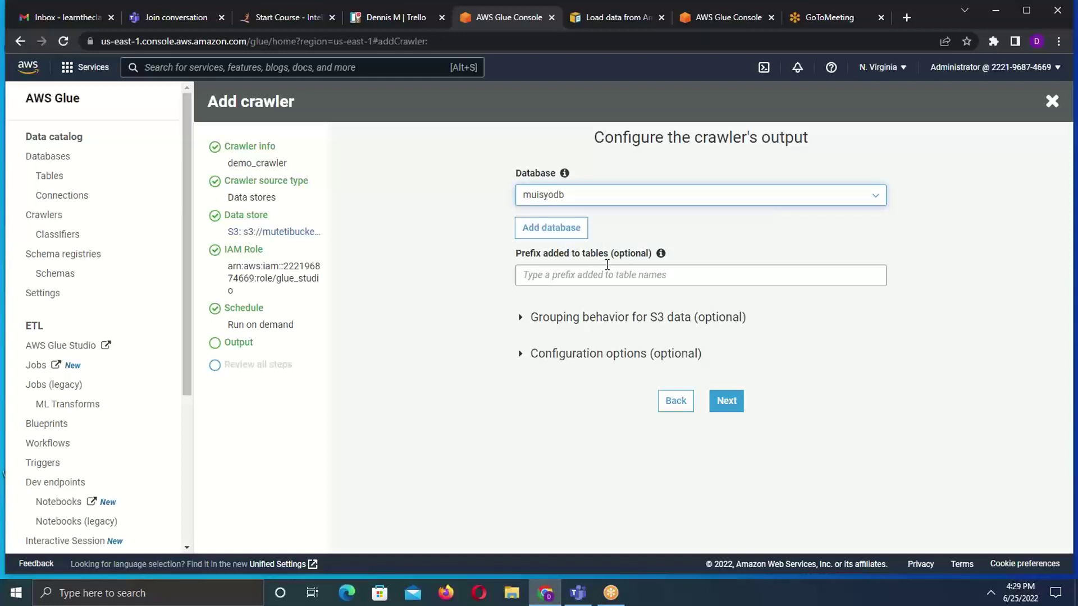
left_click(540, 278)
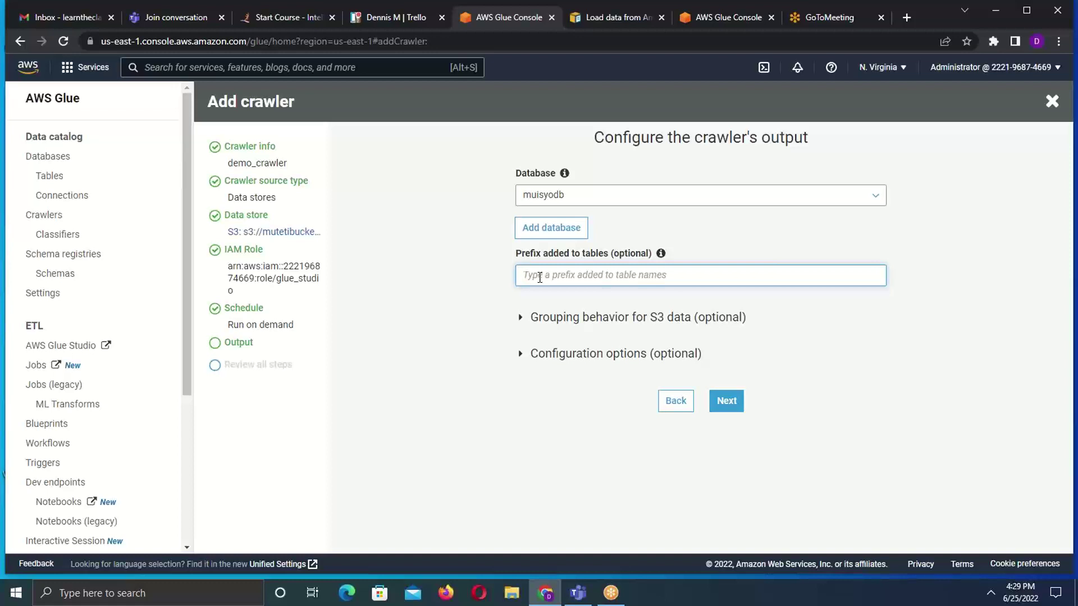
type("input")
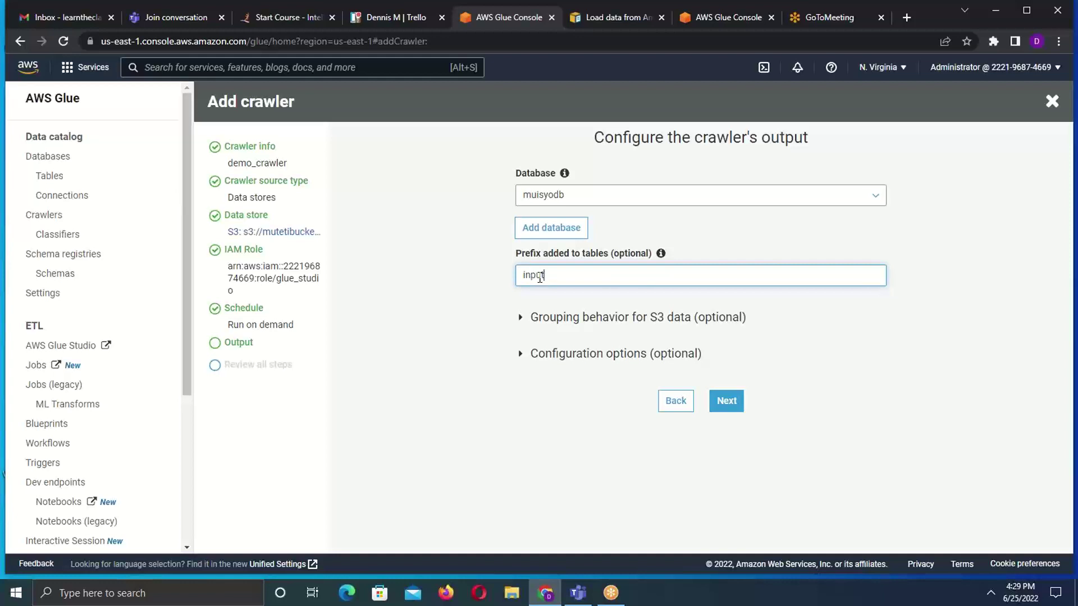
type("_demo")
type("_")
- Review all demo_crawler settings and finish creating the crawler
left_click(728, 402)
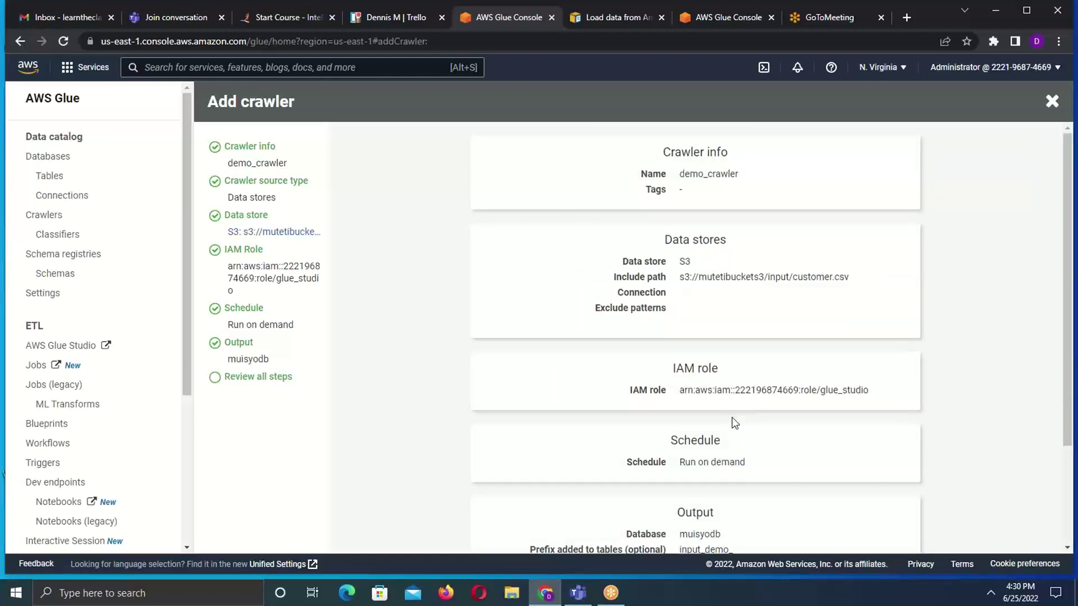
mouse_move(1065, 289)
left_mouse_down()
mouse_move(1074, 387)
mouse_move(1065, 283)
left_mouse_up()
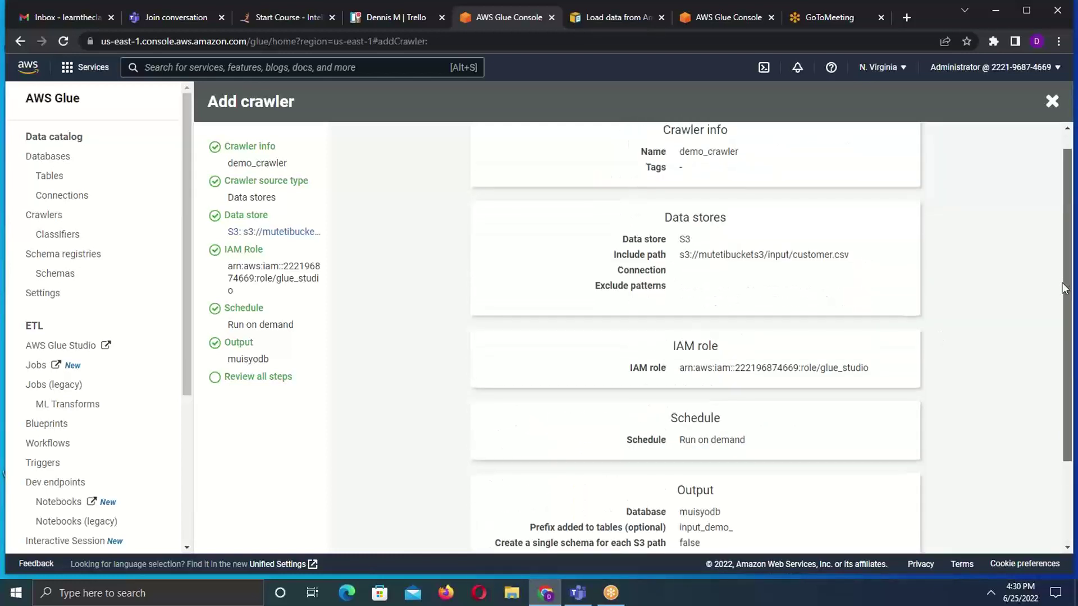
scroll(988, 457, "down", 2)
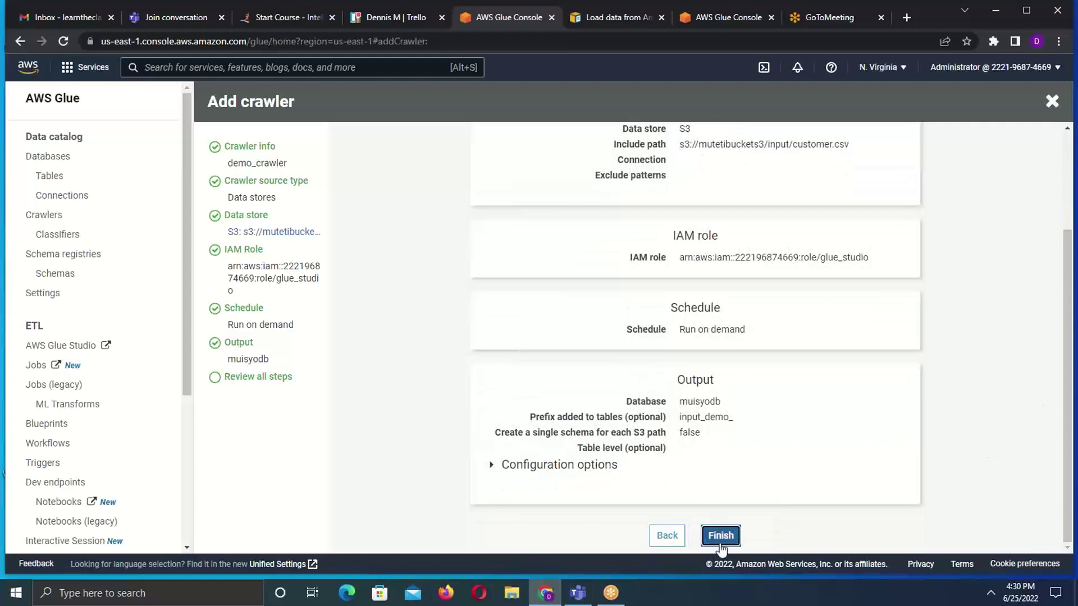
left_click(723, 537)
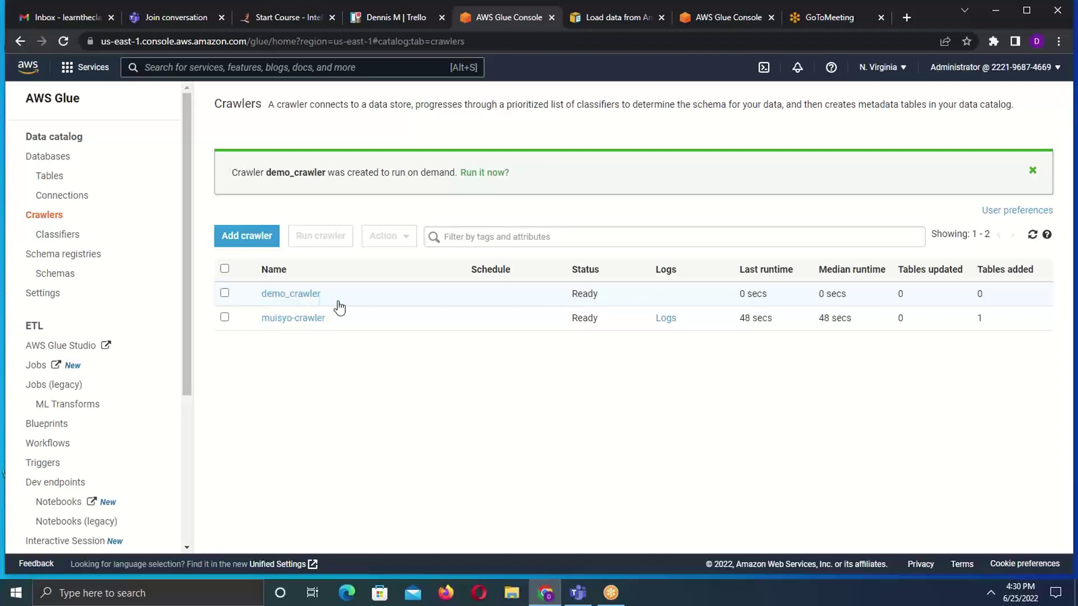
- Select demo_crawler and start it with the 'Run it now?' link
left_click(225, 294)
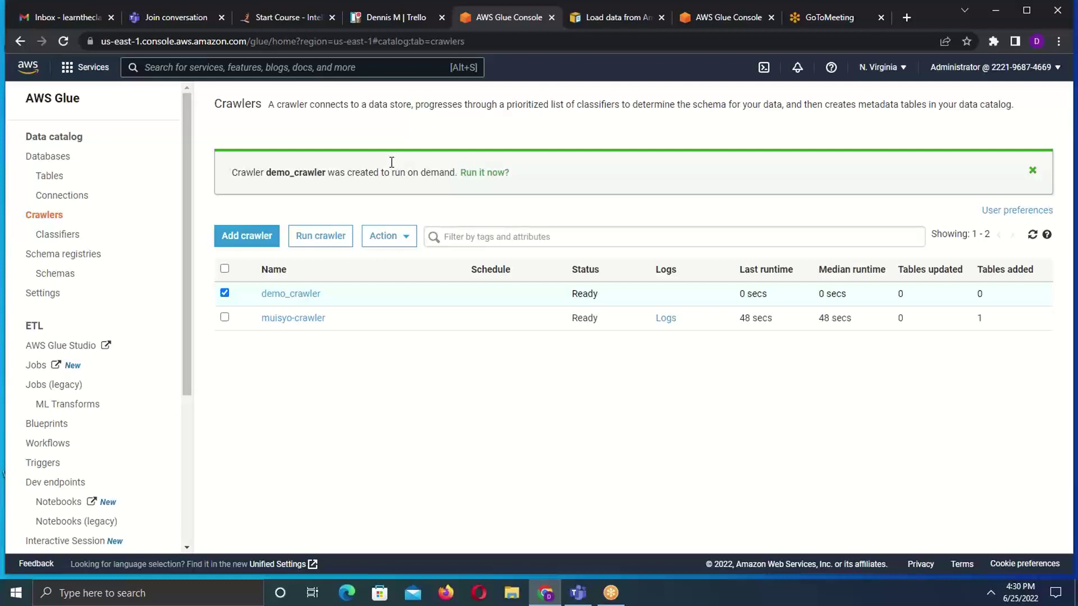
left_click(481, 174)
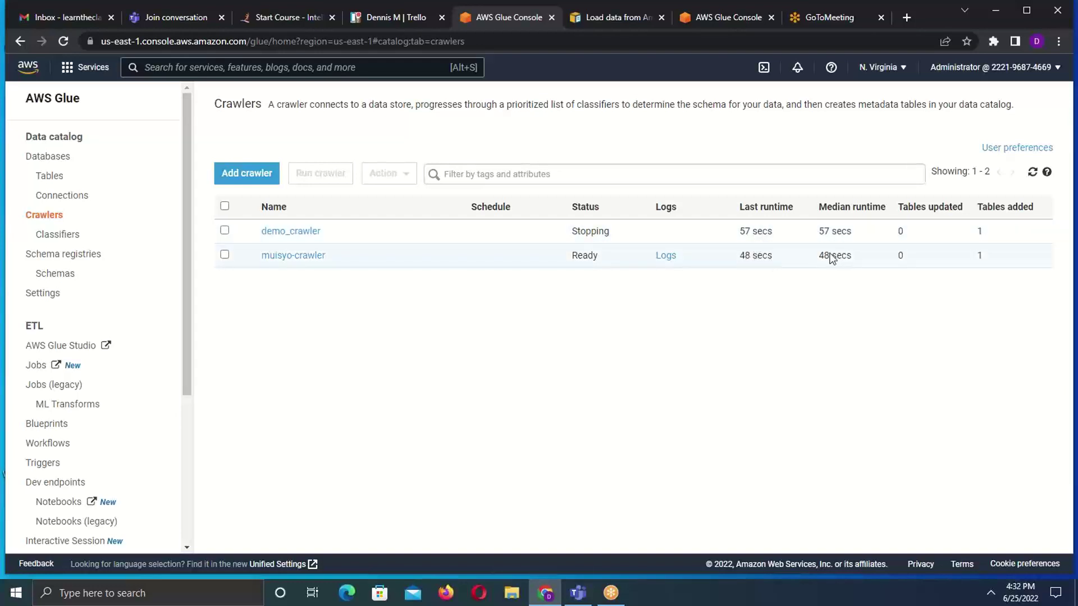
- Check muisyodb's tables for input_demo_customer_csv, then open the Glue Connections list
left_click(225, 231)
left_click(275, 232)
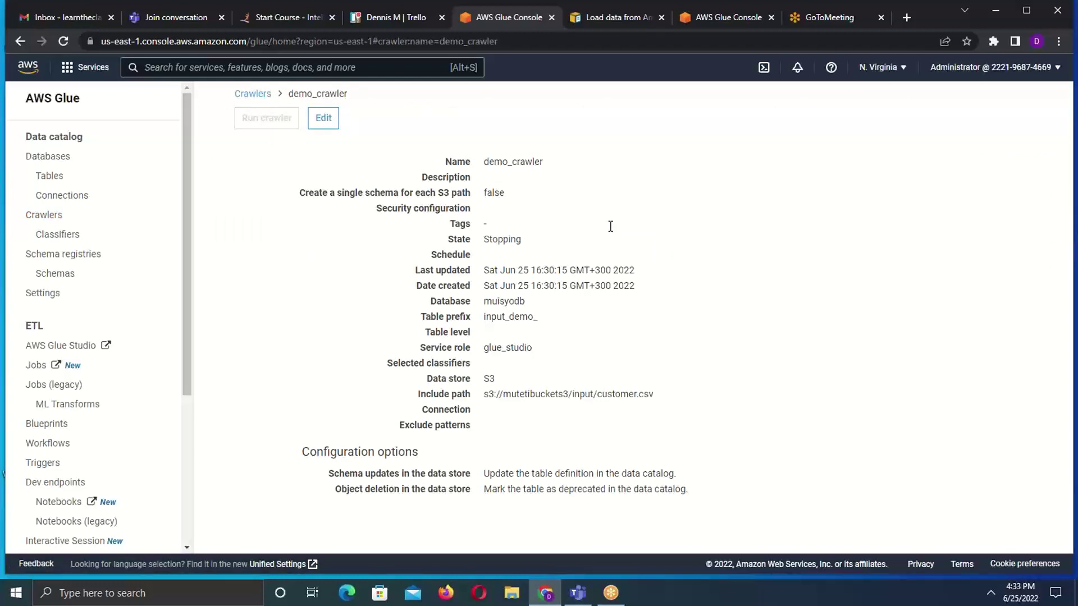
left_click(51, 163)
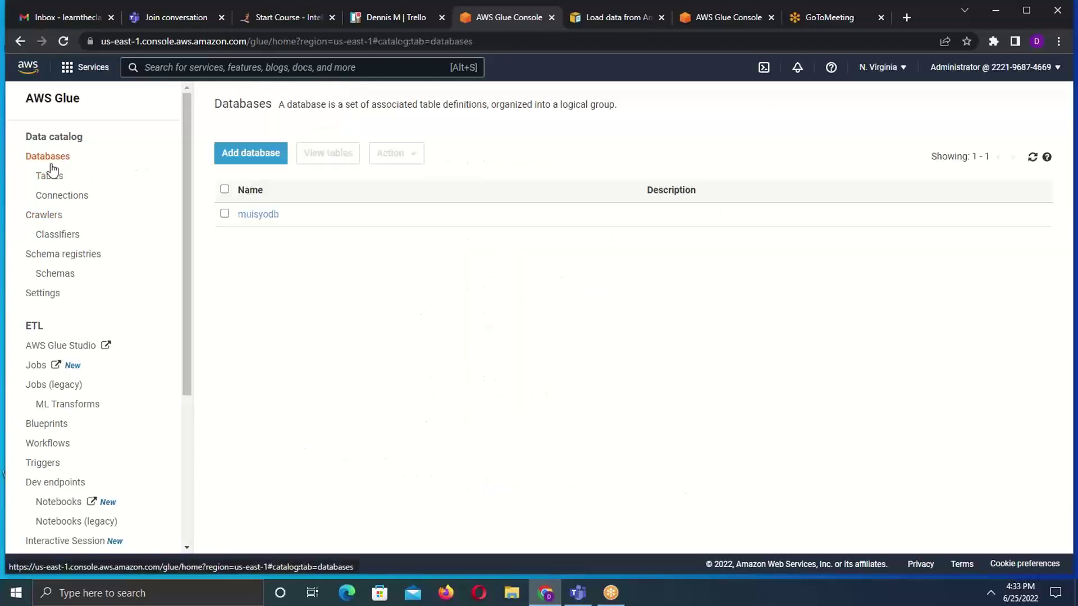
left_click(63, 41)
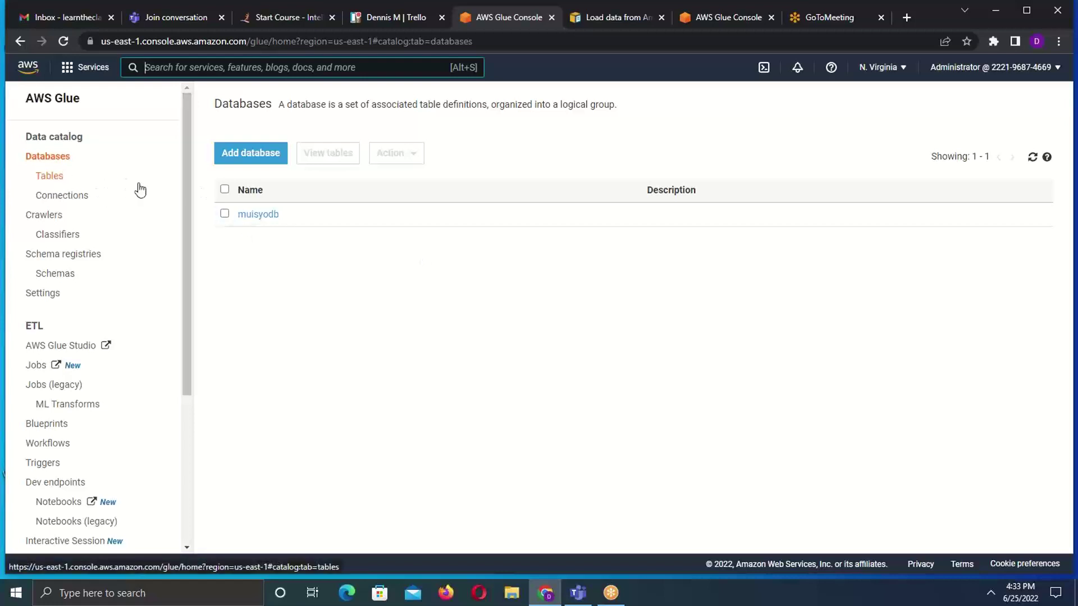
left_click(255, 214)
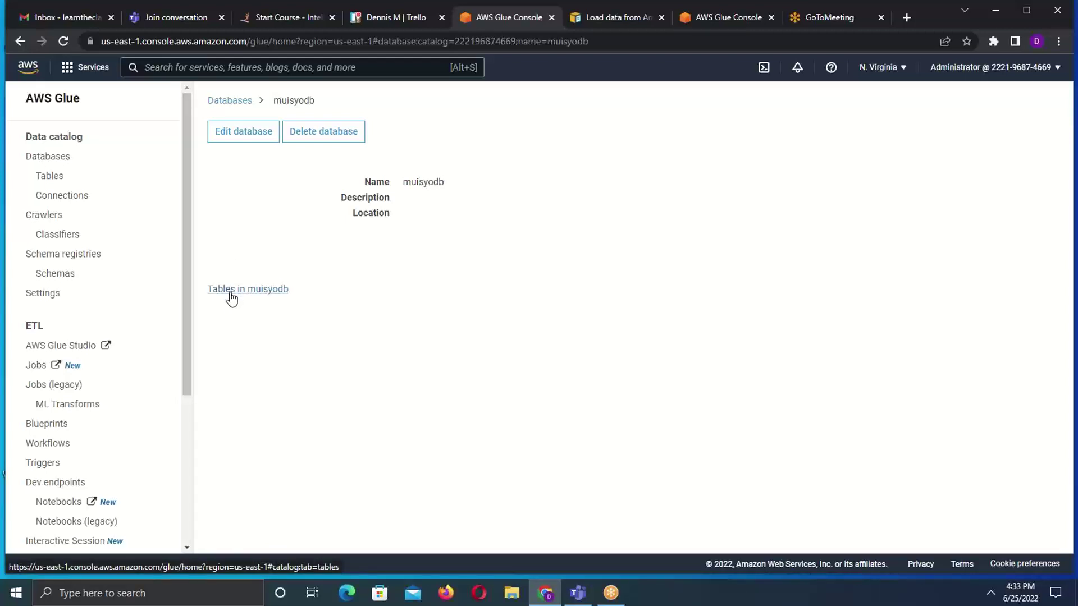
left_click(231, 299)
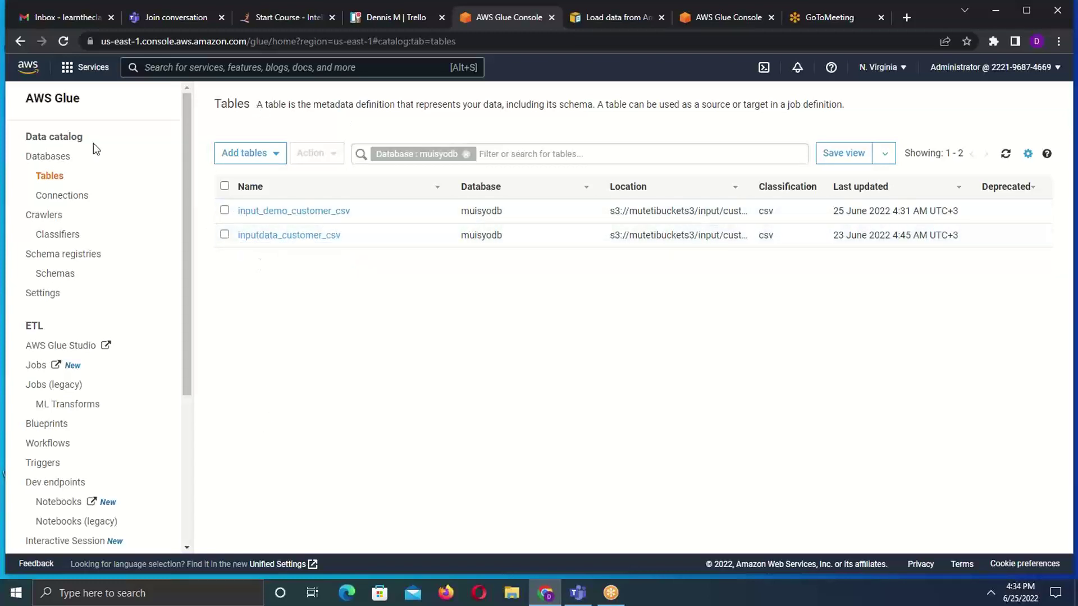
left_click(61, 199)
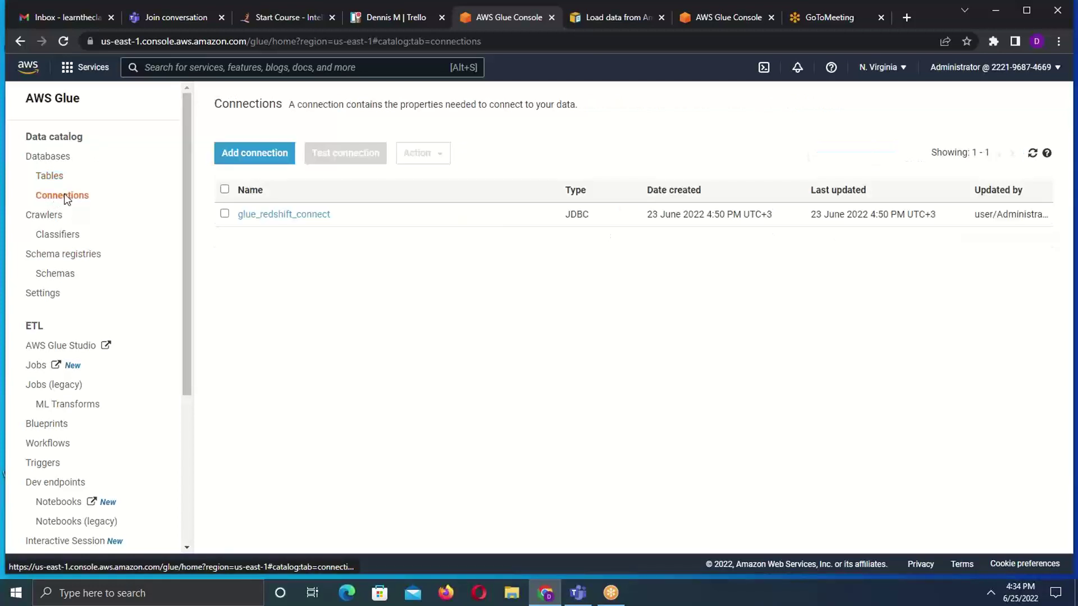
left_click_drag(190, 201, 189, 222)
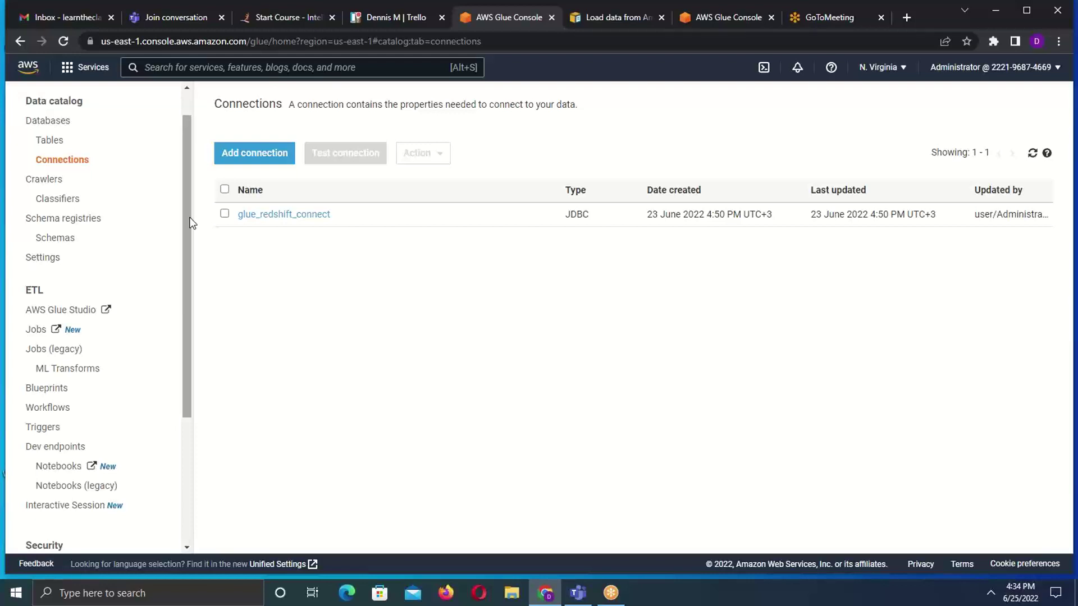
scroll(188, 208, "up", 1)
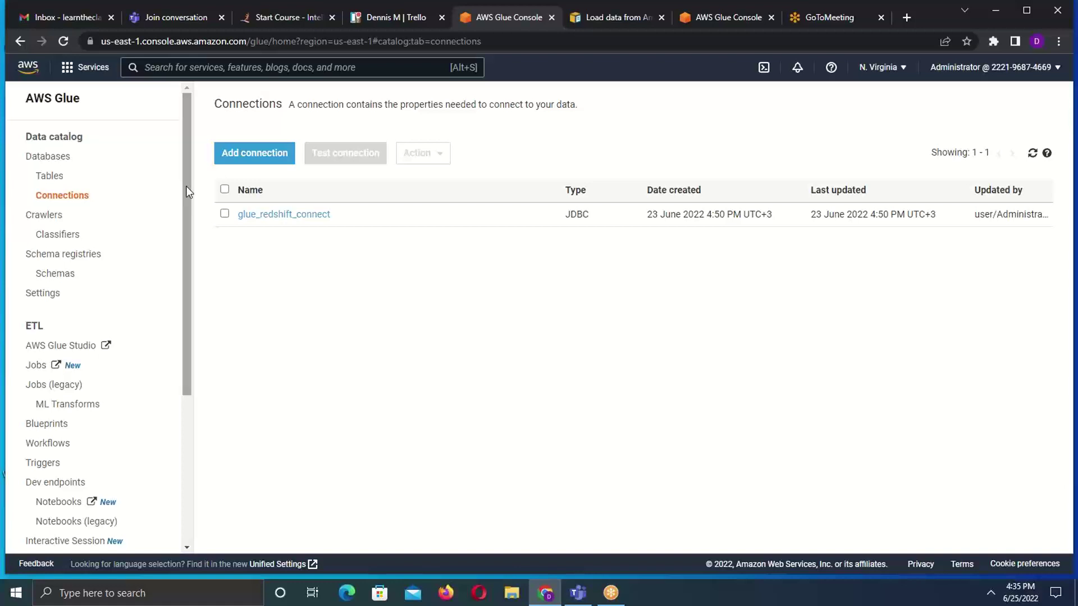
left_click_drag(186, 186, 183, 249)
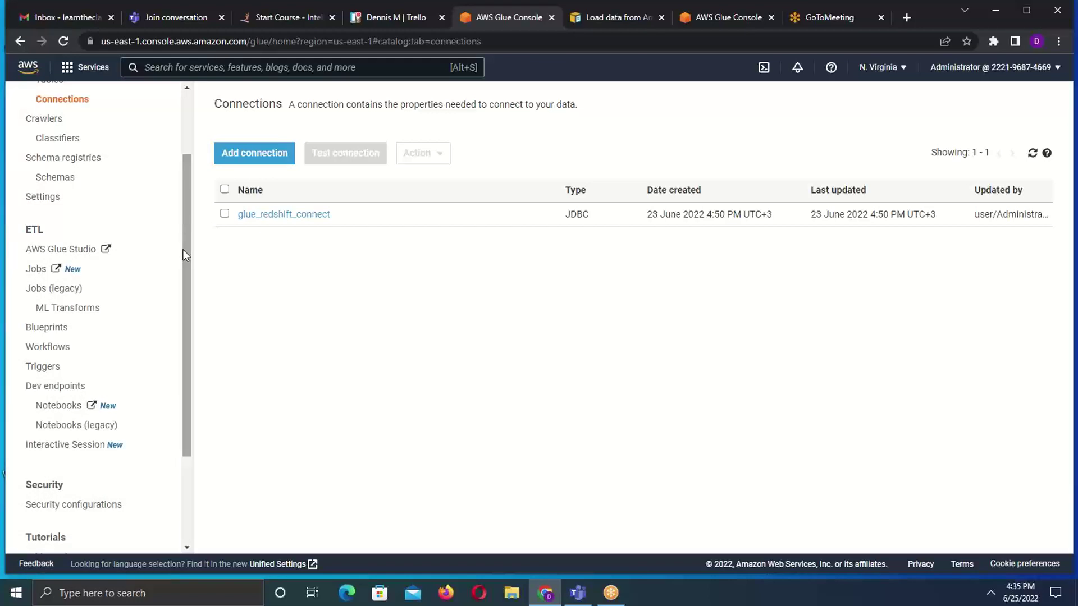
left_click_drag(187, 244, 177, 197)
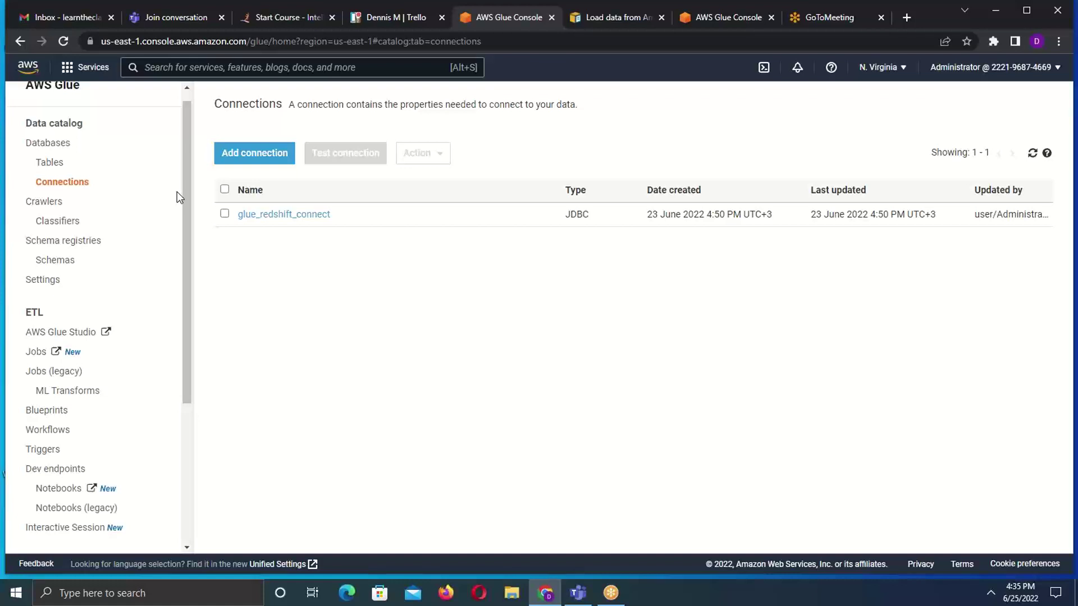
- Revisit the tables in muisyodb, then launch AWS Glue Studio in a new tab
left_click(51, 164)
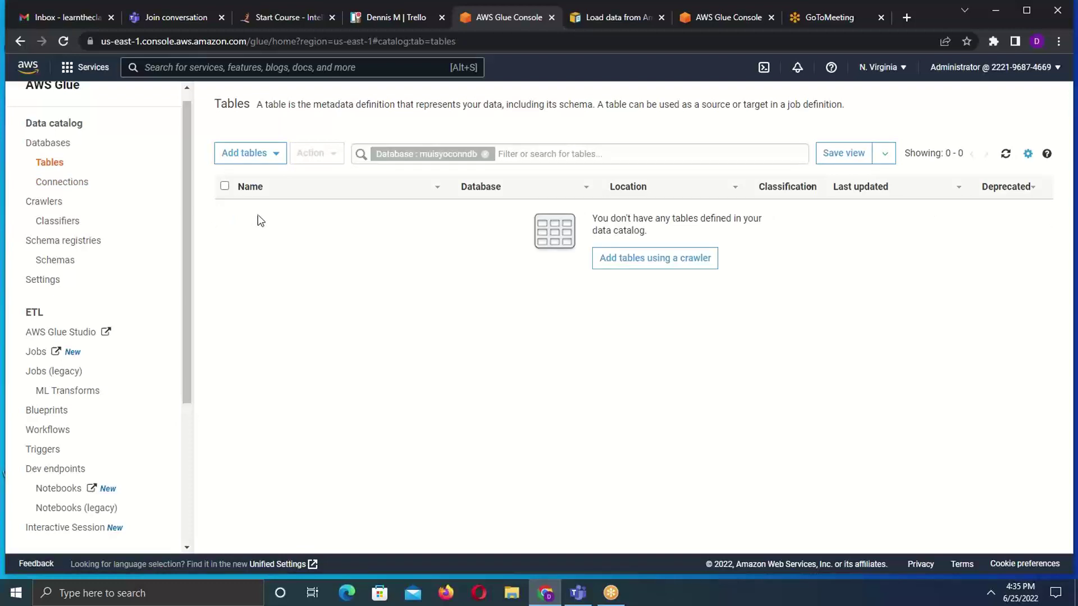
left_click(47, 148)
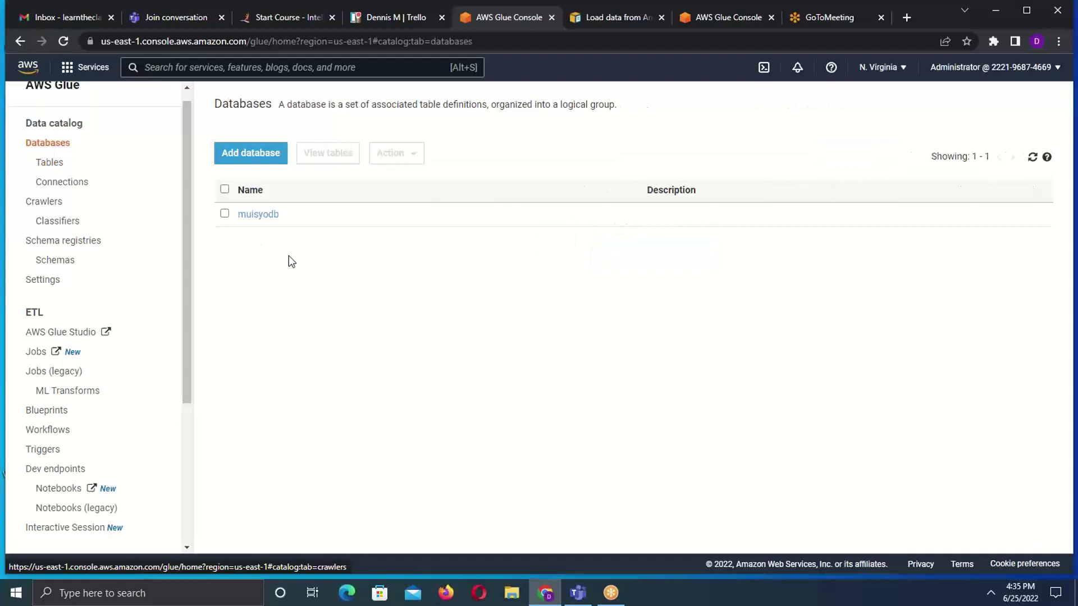
left_click(251, 221)
left_click(251, 215)
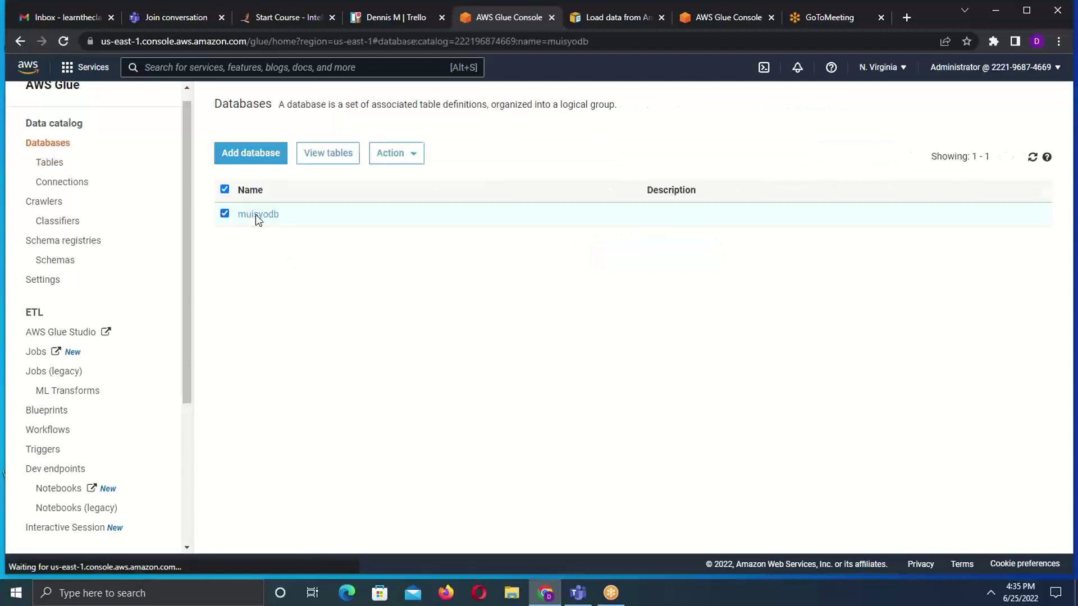
left_click(240, 289)
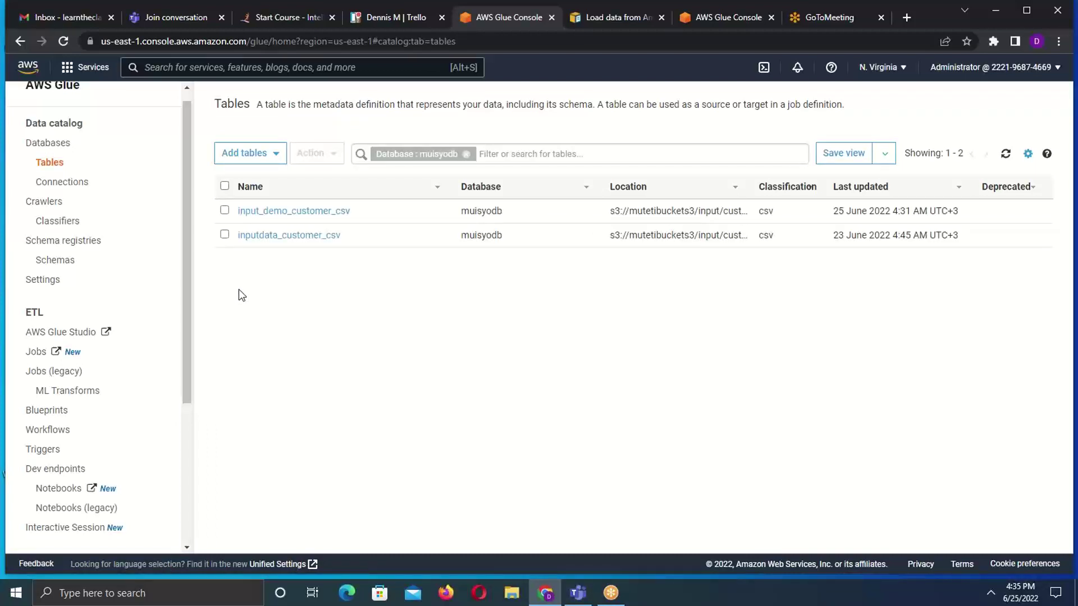
left_click_drag(187, 272, 189, 323)
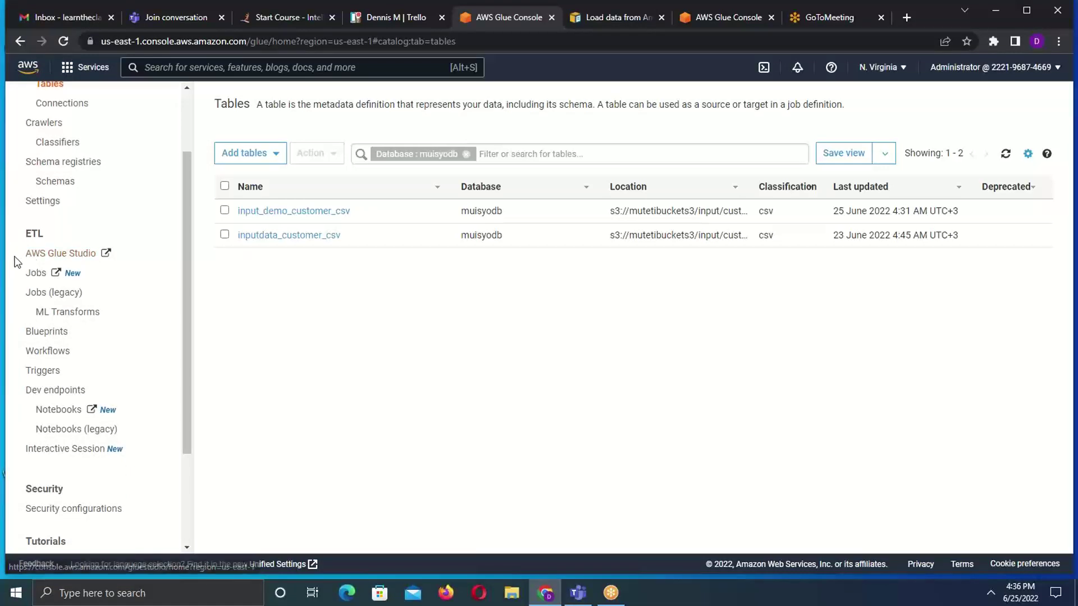
left_click(62, 255)
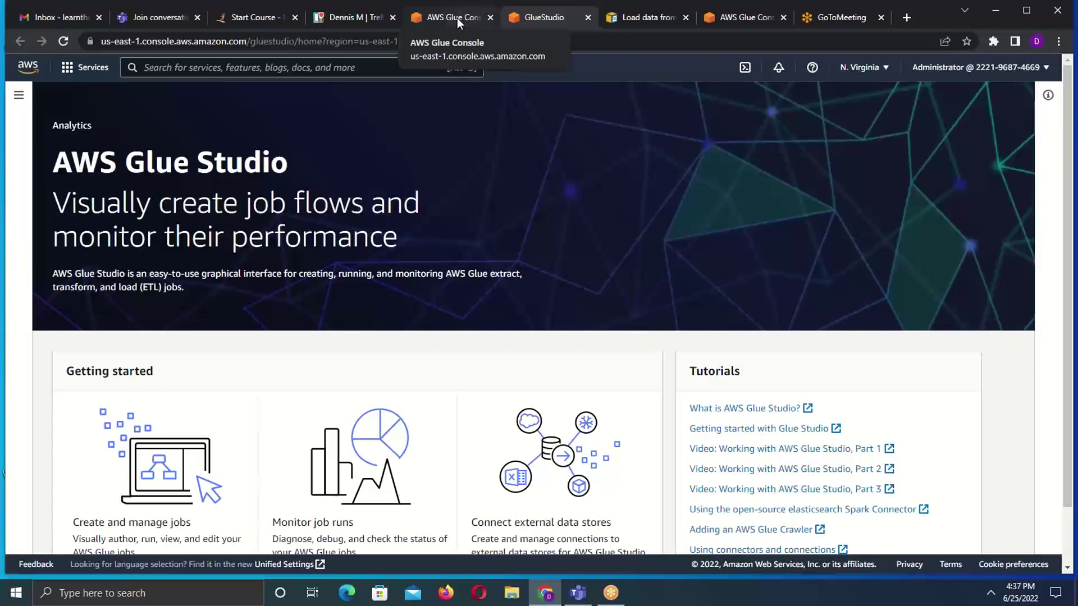
- Switch back to the Glue Console tab showing the muisyodb Tables page
left_click(457, 18)
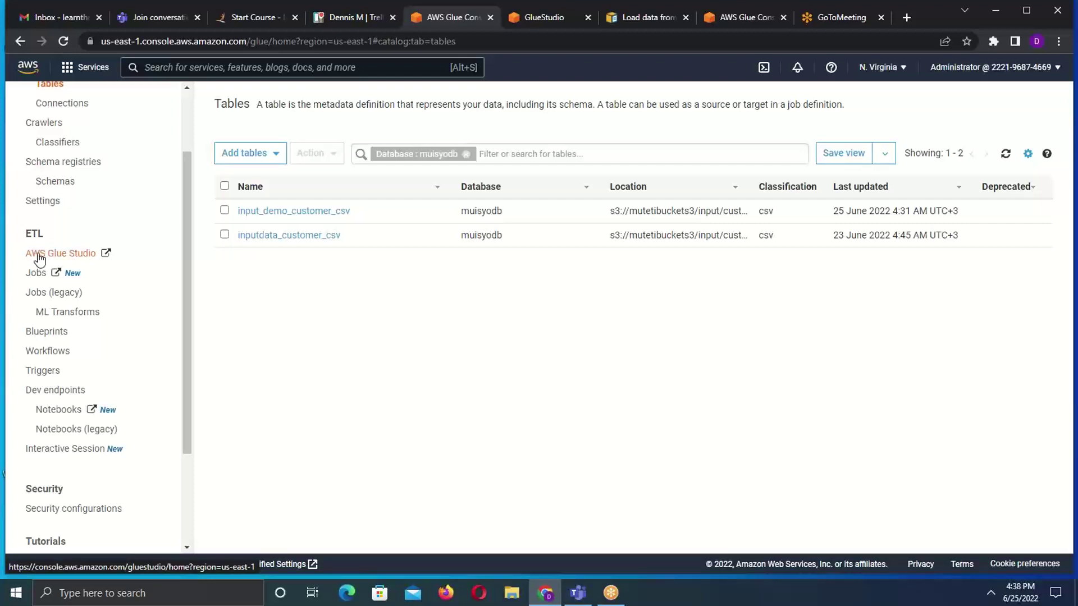
- Open AWS Glue Studio again and navigate to its Jobs page from the side menu
left_click(81, 256)
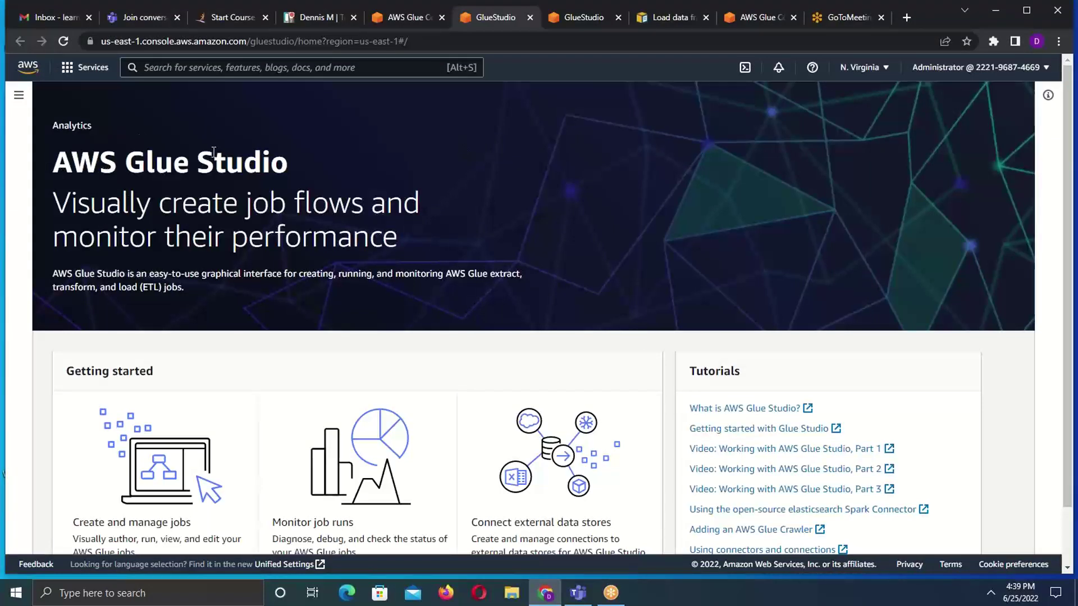
left_click(20, 100)
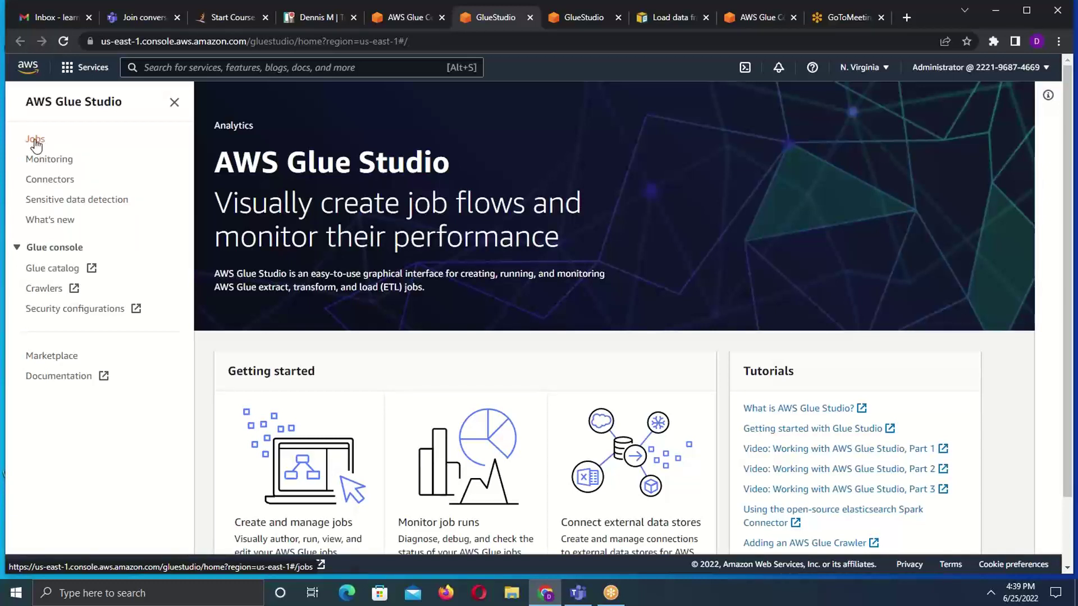
left_click(35, 140)
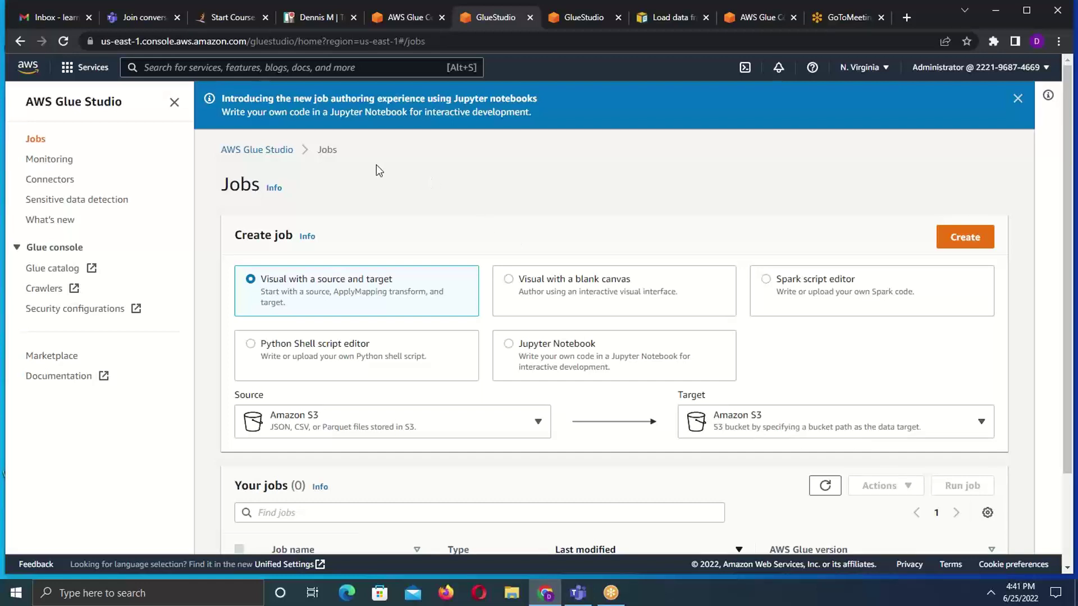
- Create a visual job with S3 source, ApplyMapping and S3 target, and view the S3 source node's properties
left_click(952, 241)
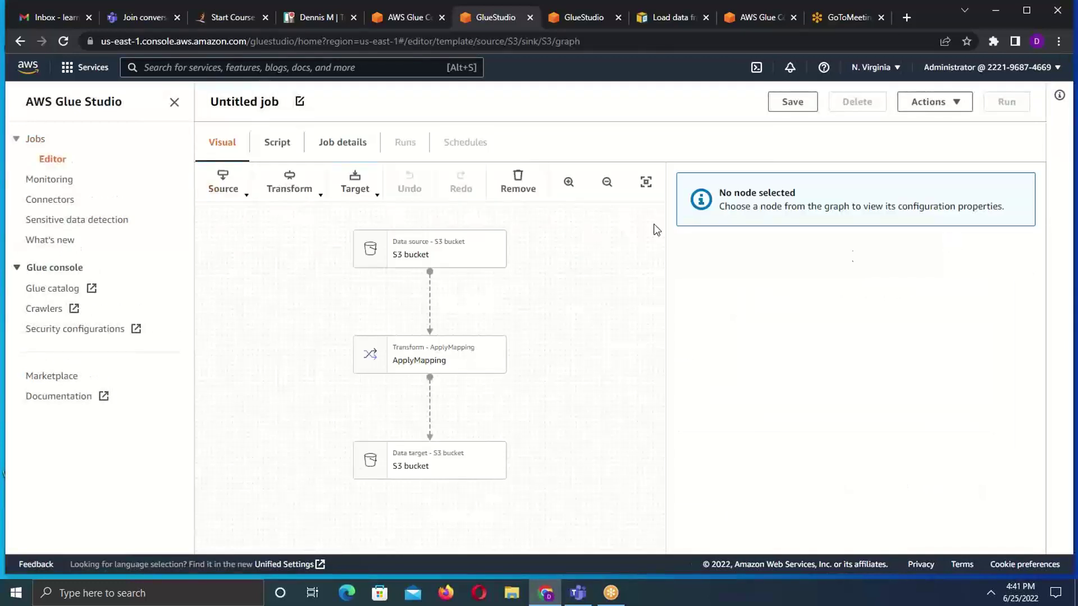
left_click(393, 247)
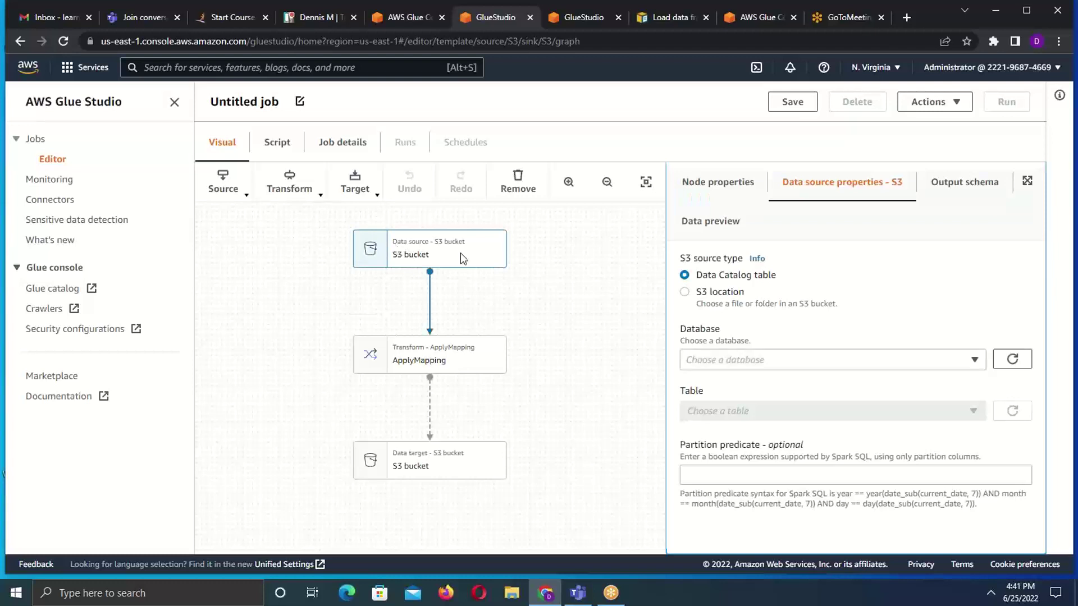
left_click(706, 186)
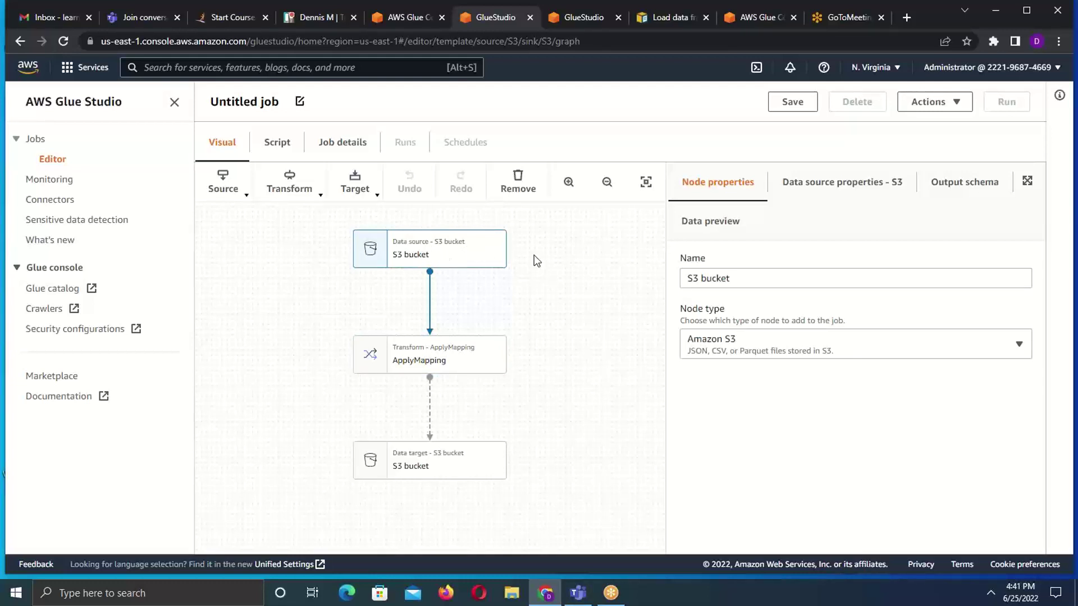
- Rename the source node from 'S3 bucket' to 'Source'
double_click(748, 282)
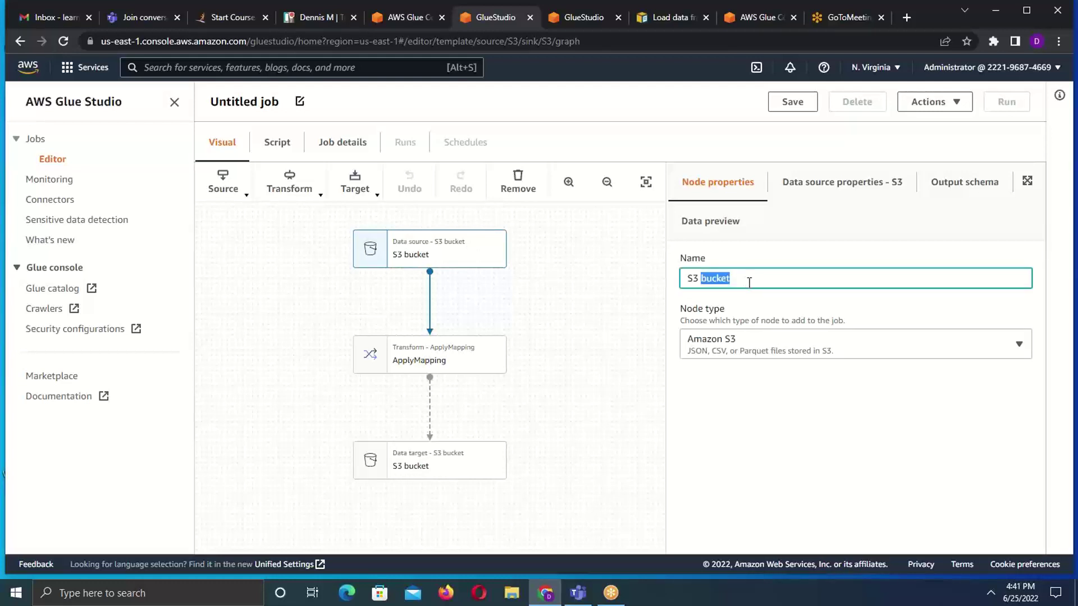
key("BackSpace")
key("BackSpace")
key("BackSpace")
key("BackSpace")
type("Surc")
key("BackSpace")
key("BackSpace")
key("BackSpace")
type("ource")
left_click(821, 345)
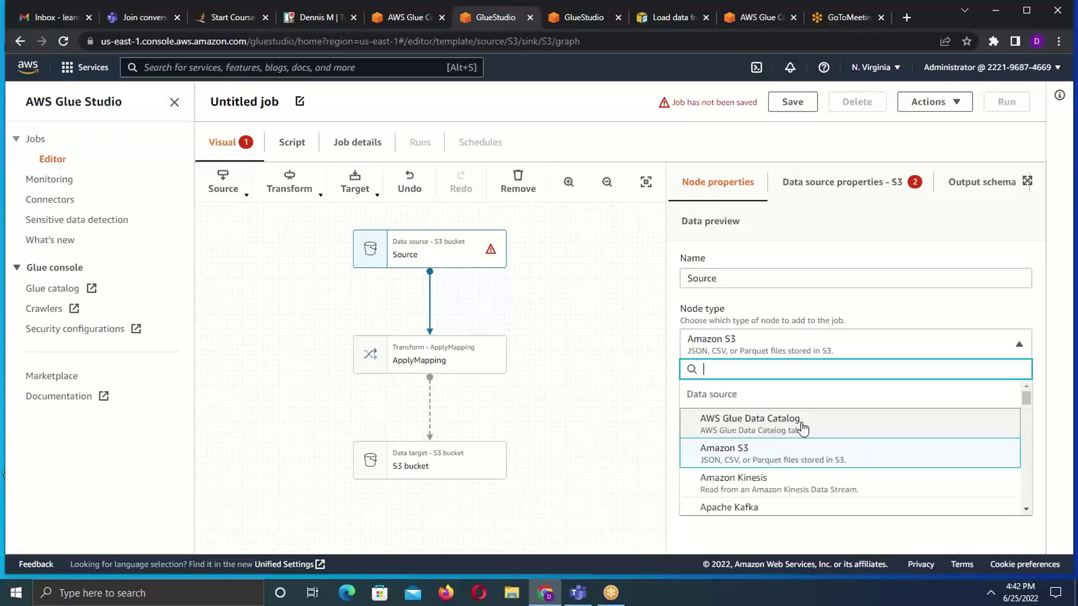
- Point the Source node at AWS Glue Data Catalog table input_demo_customer_csv in database muisyodb and preview its data
left_click(765, 424)
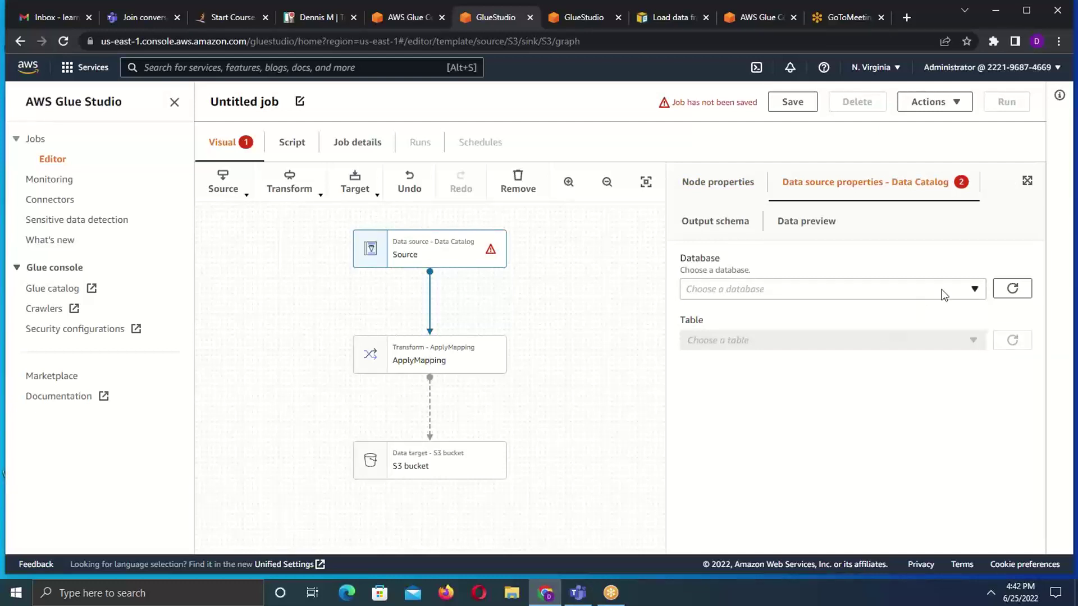
left_click(973, 290)
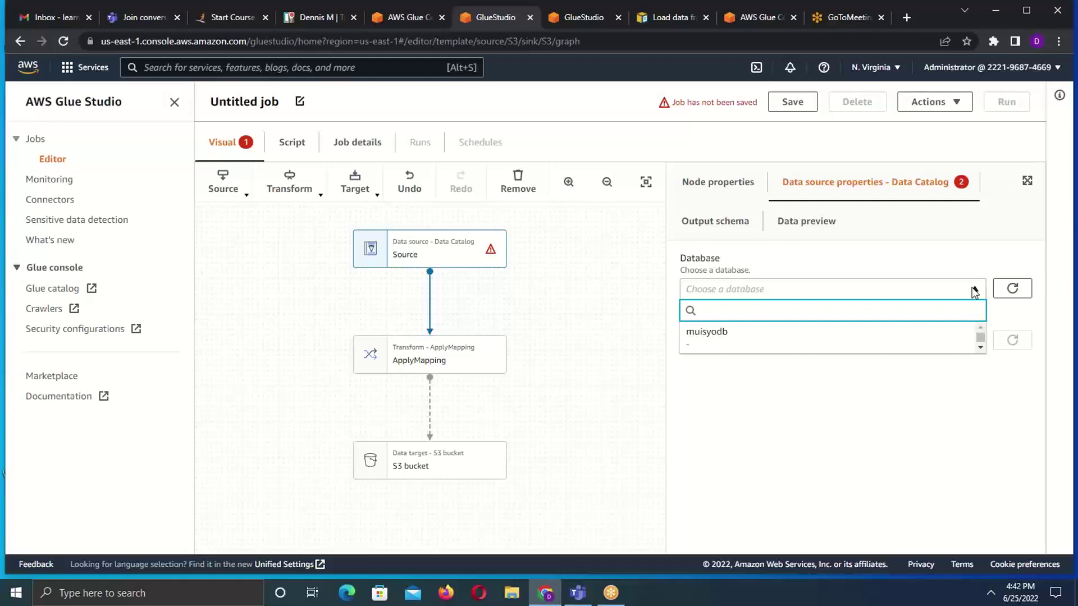
left_click(714, 336)
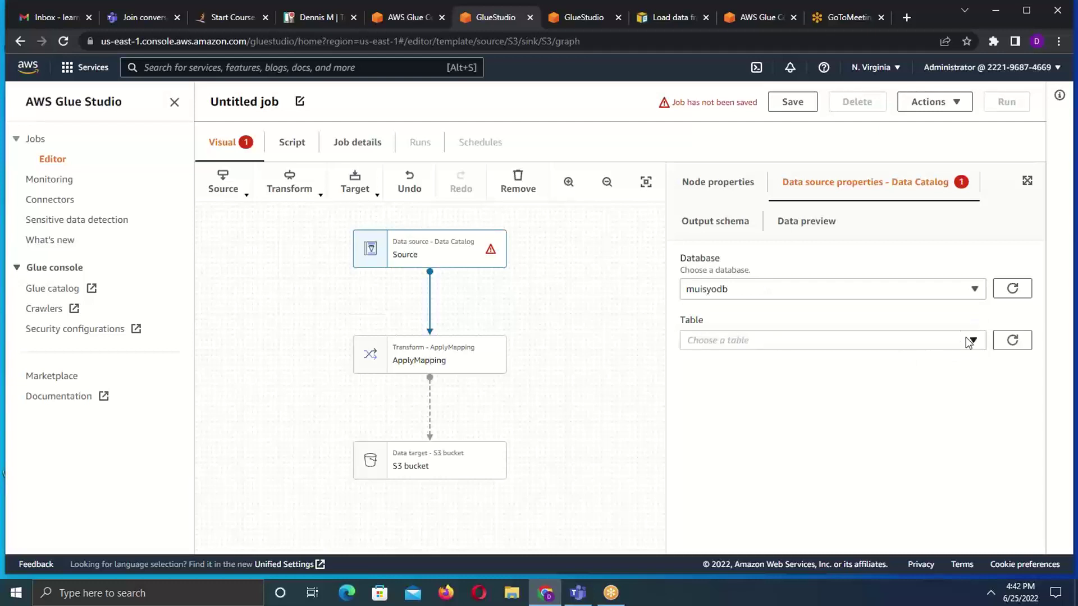
left_click(974, 341)
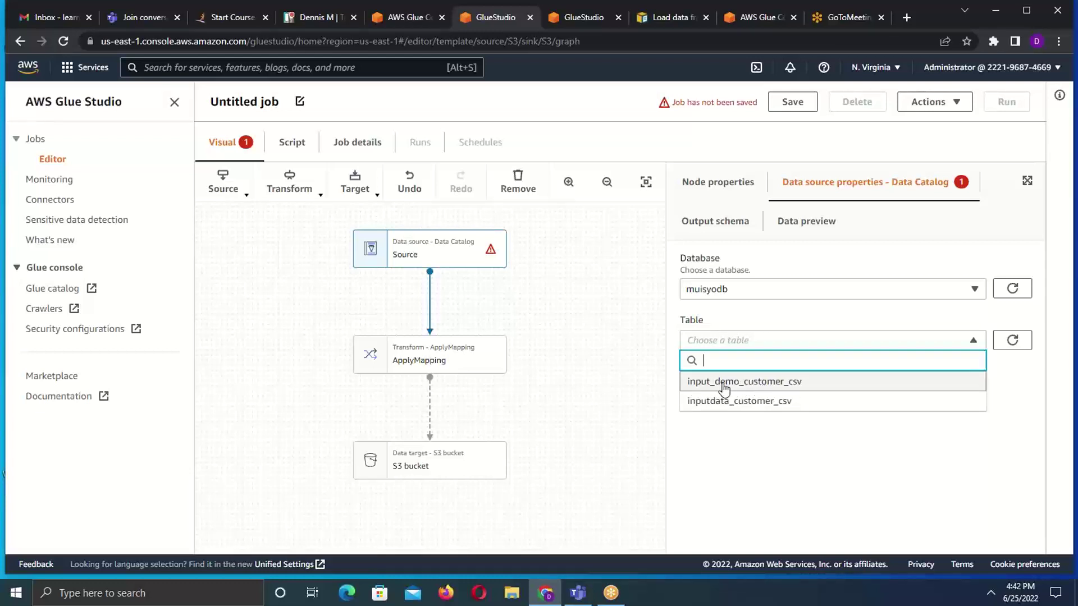
left_click(802, 386)
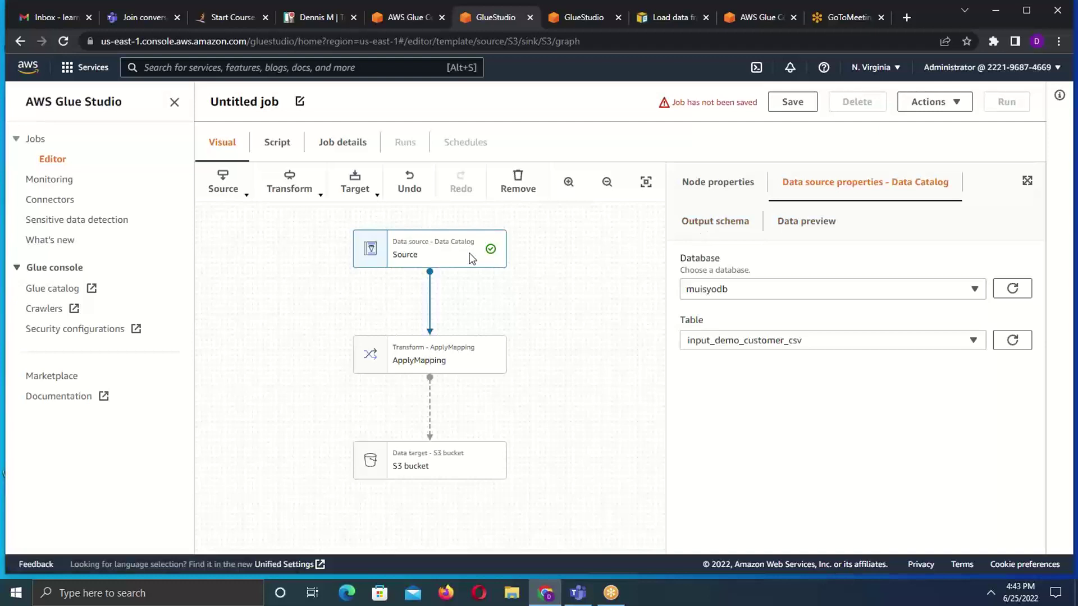
left_click(815, 233)
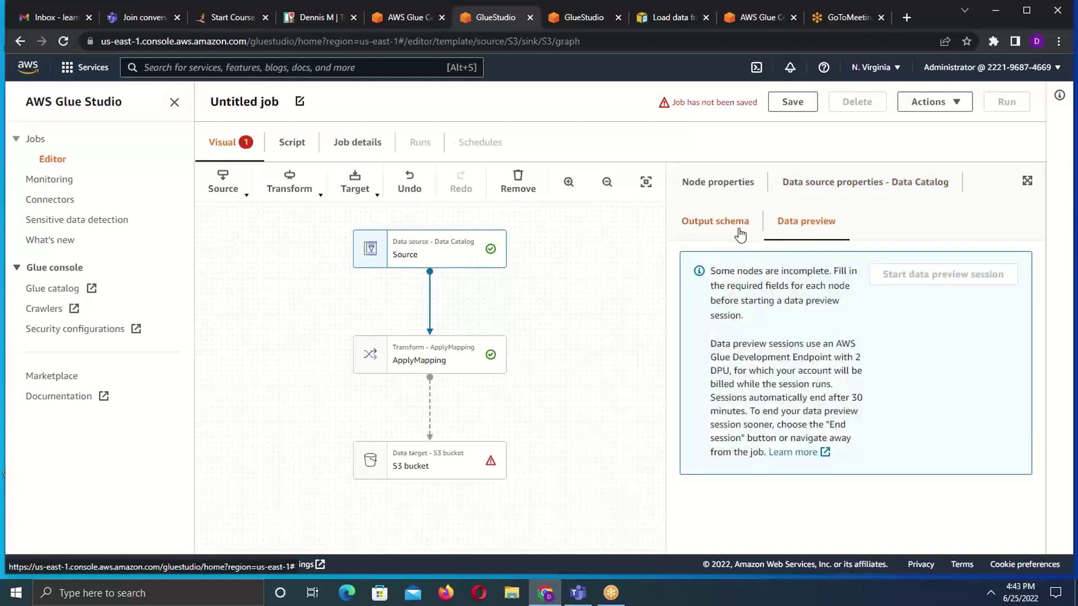
- Check the Source output schema (customerid long, namestyle boolean) and review the ApplyMapping column mappings
left_click(717, 224)
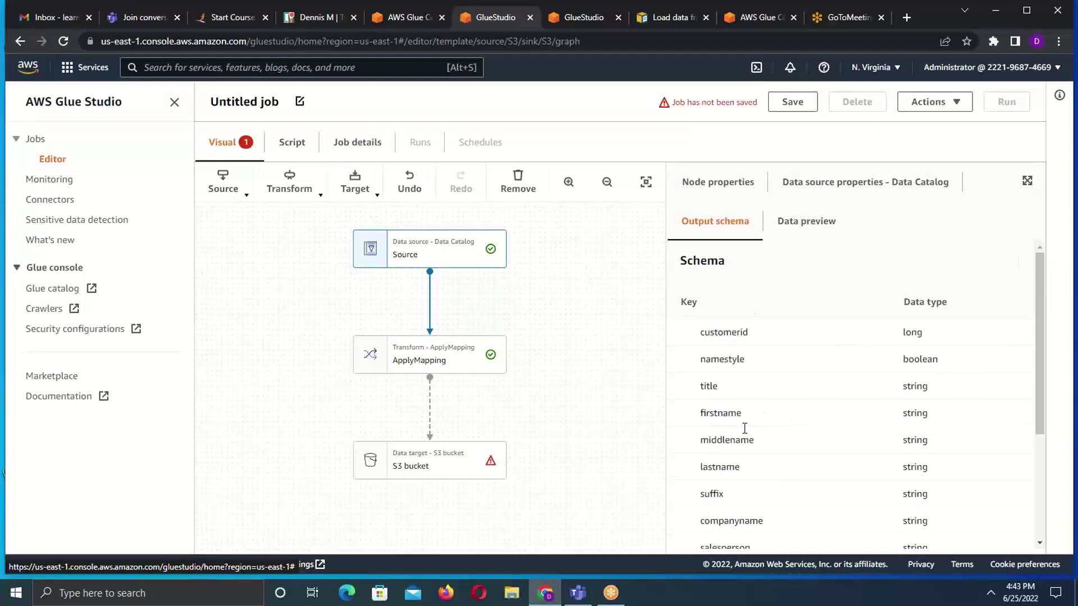
left_click(430, 355)
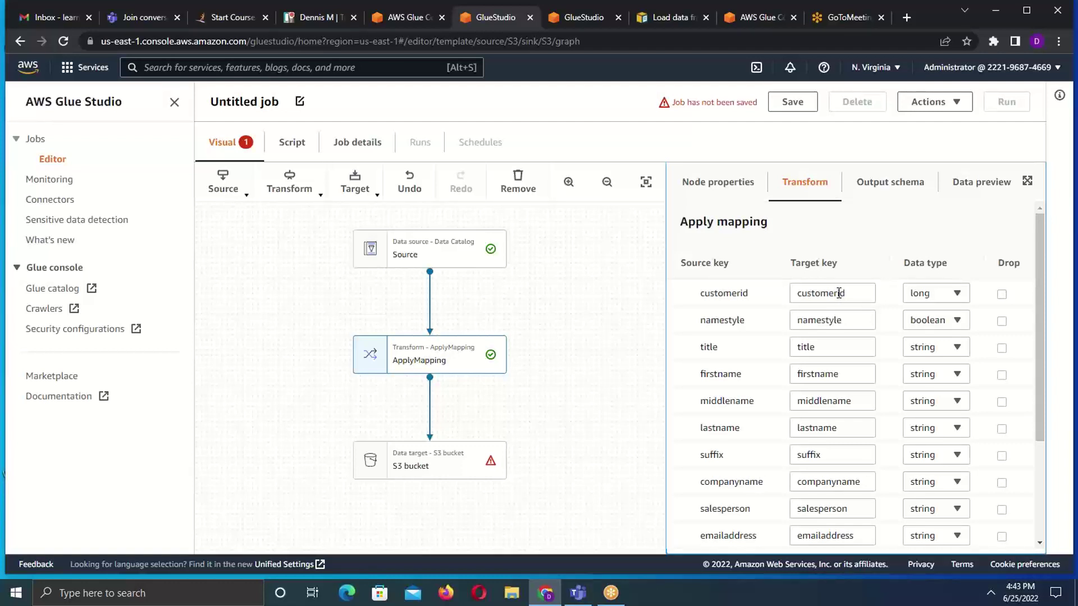
- Verify the Source reads input_demo_customer_csv from muisyodb and recheck its output schema columns
left_click(449, 252)
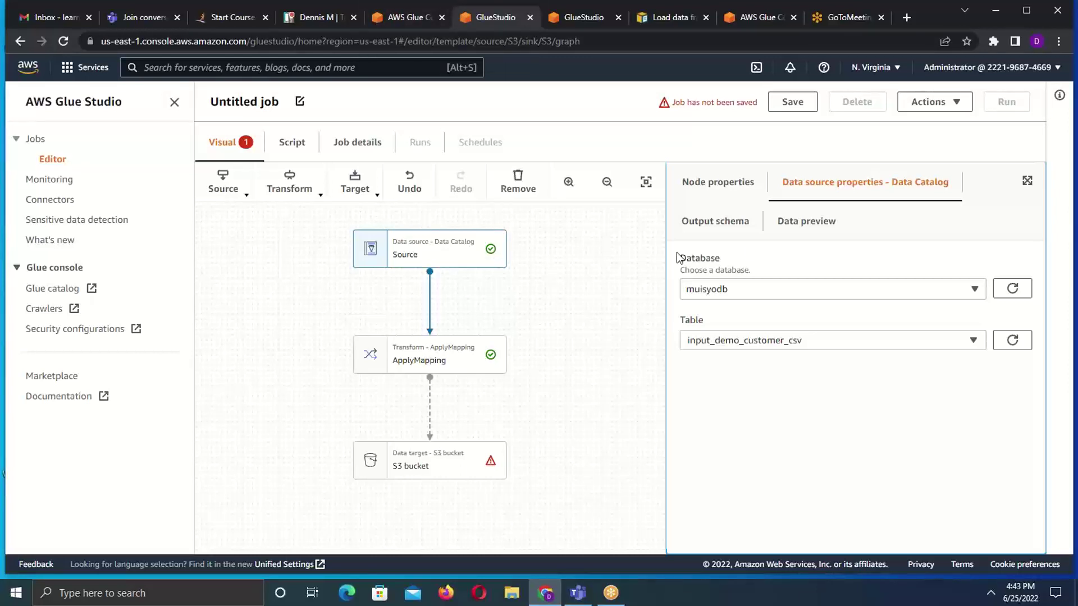
left_click(734, 230)
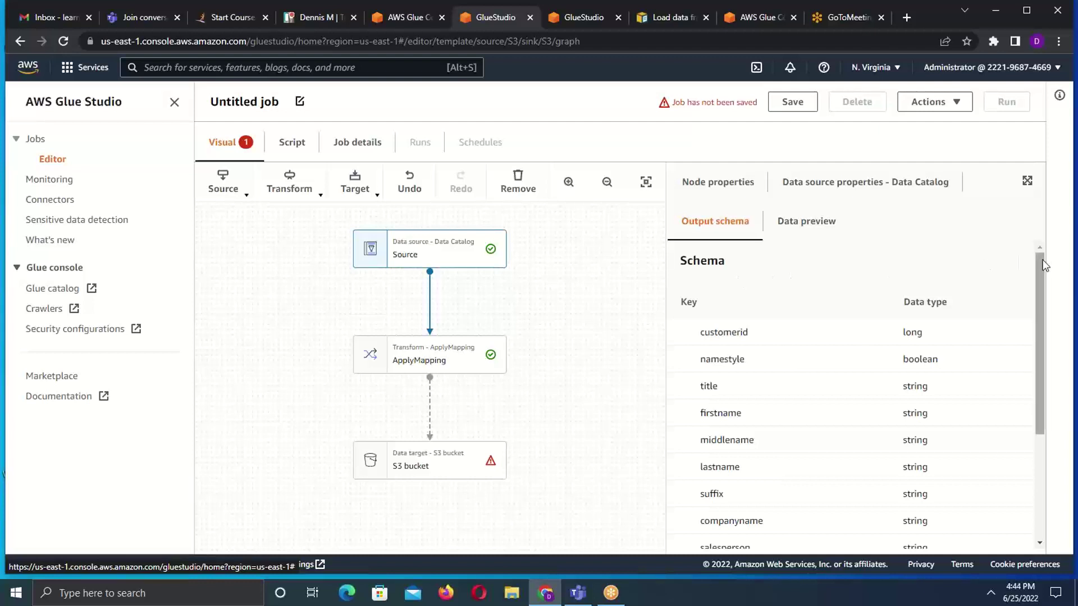
scroll(1035, 258, "down", 2)
scroll(1040, 236, "up", 2)
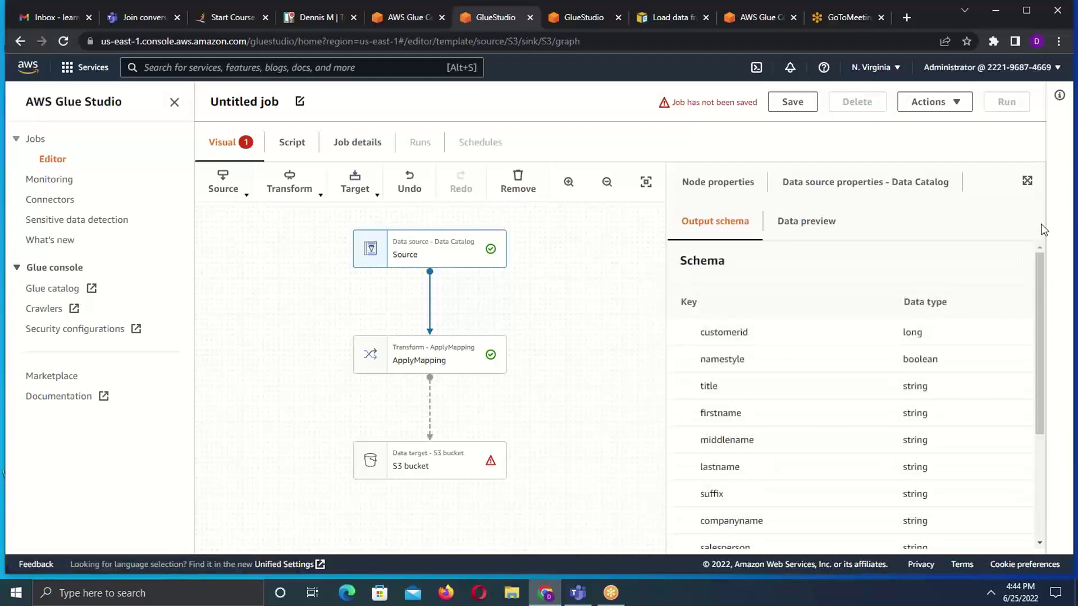
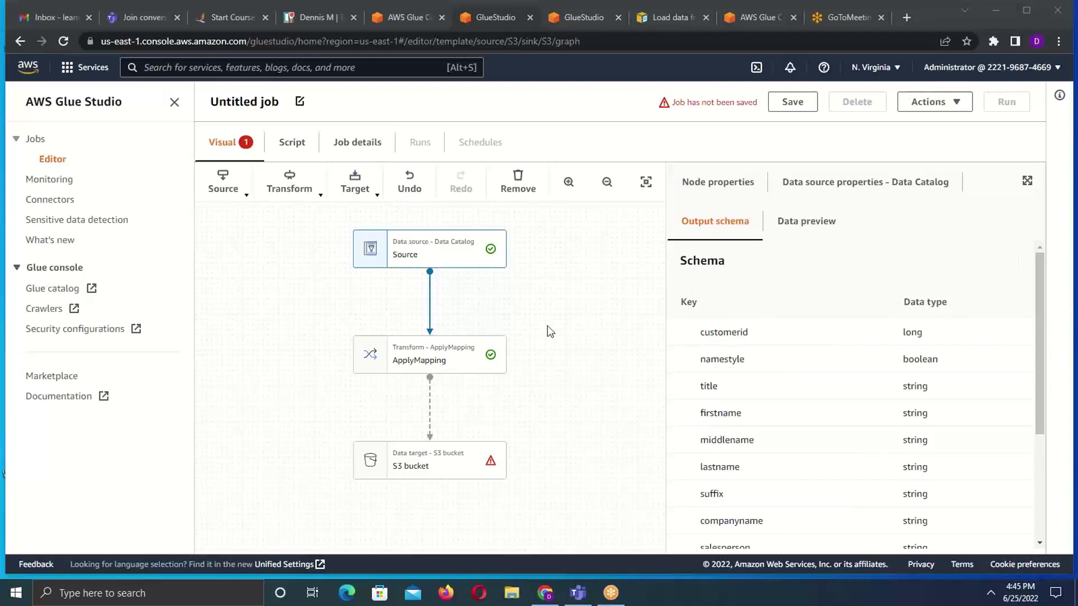
- Select the ApplyMapping node to show its Apply mapping table on the Transform tab
left_click(426, 359)
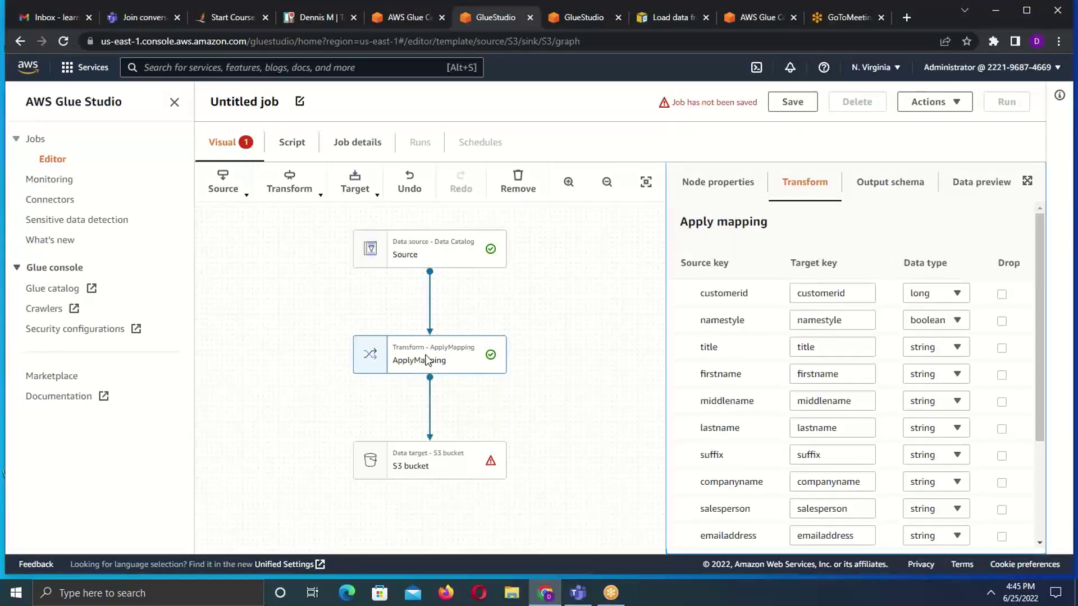
- Change the target keys customerid to customeri_d and firstname to first_name
left_click(840, 292)
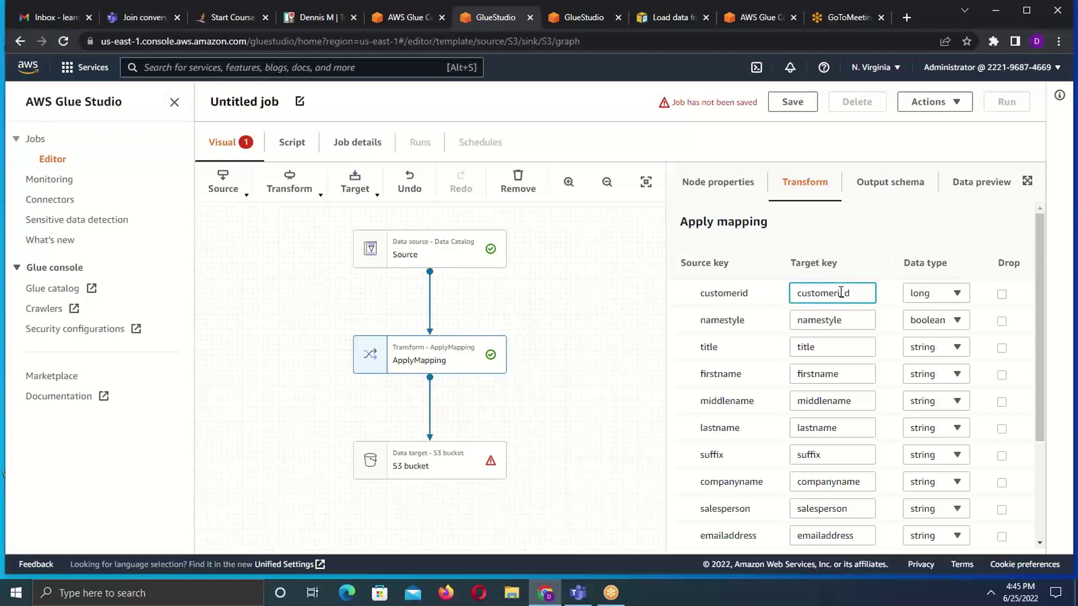
type("_")
left_click(815, 375)
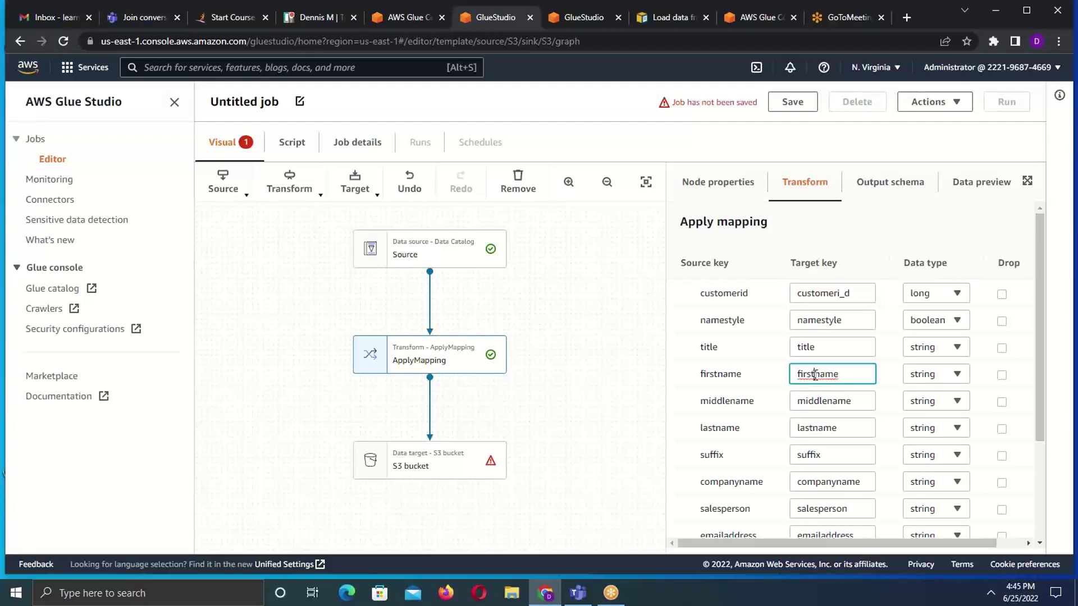
type("_")
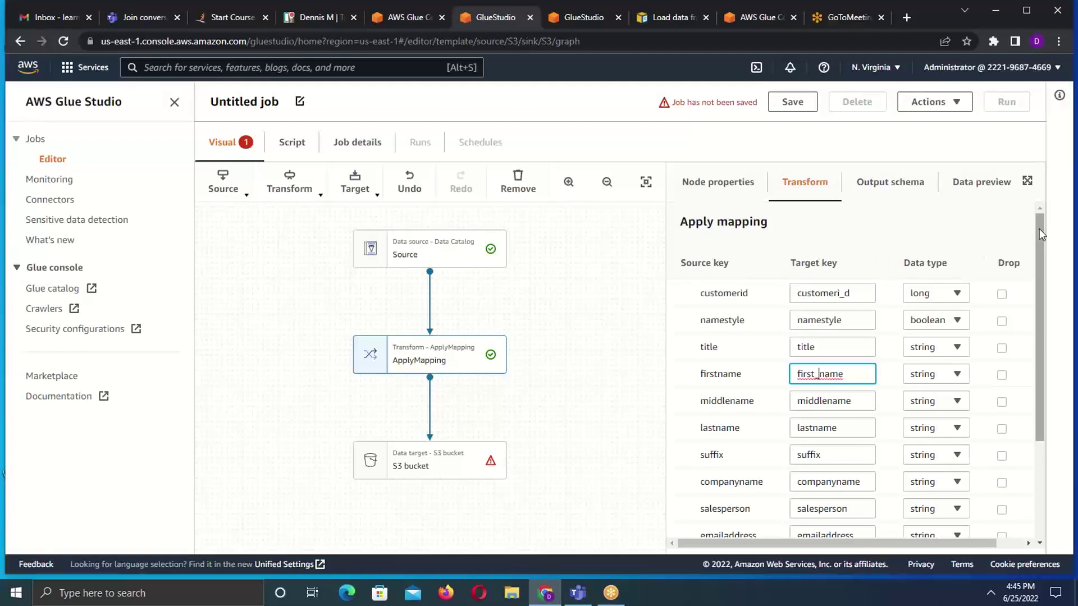
left_click_drag(1039, 228, 1038, 254)
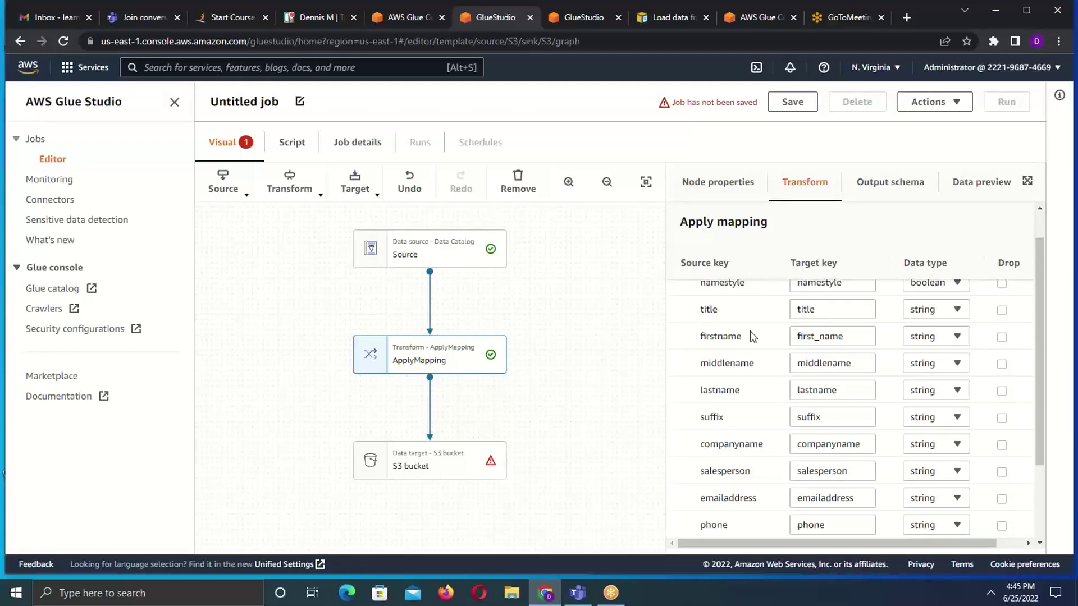
- Reselect the ApplyMapping node and glance at the available transforms list
left_click(545, 370)
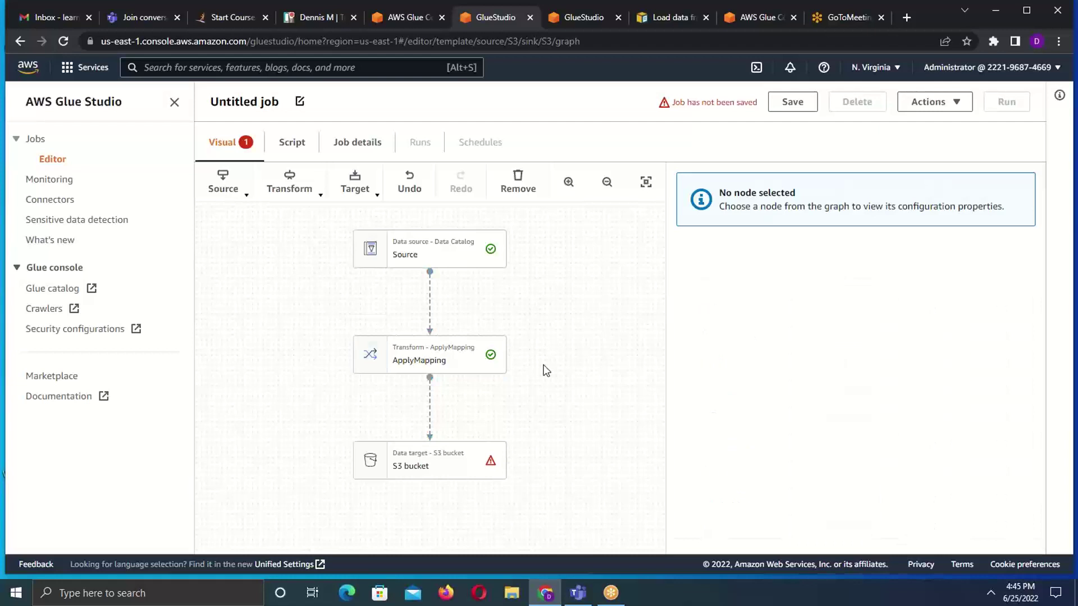
left_click(445, 363)
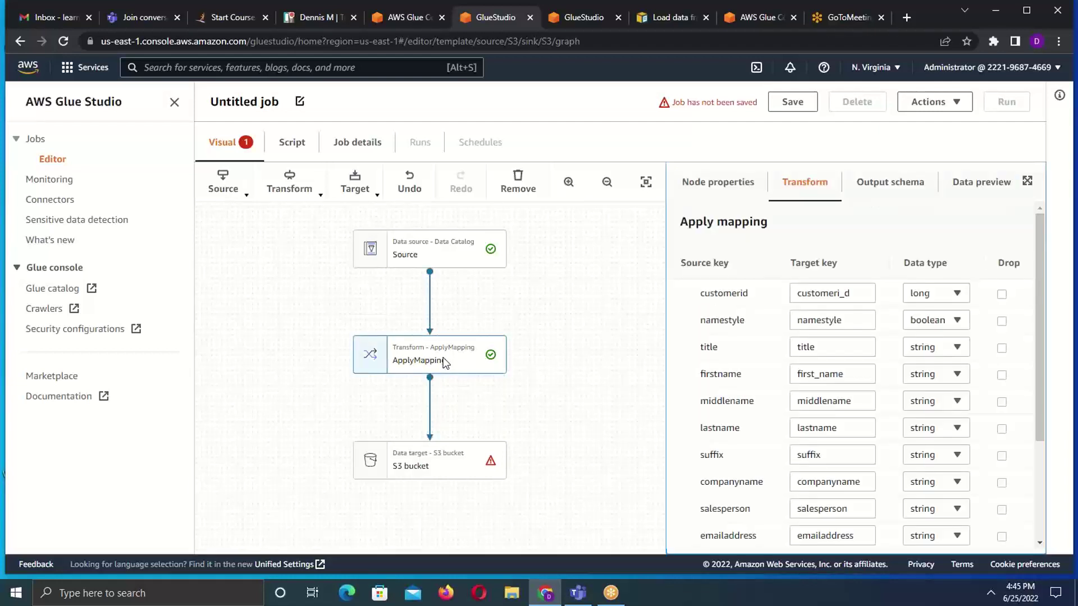
left_click(322, 196)
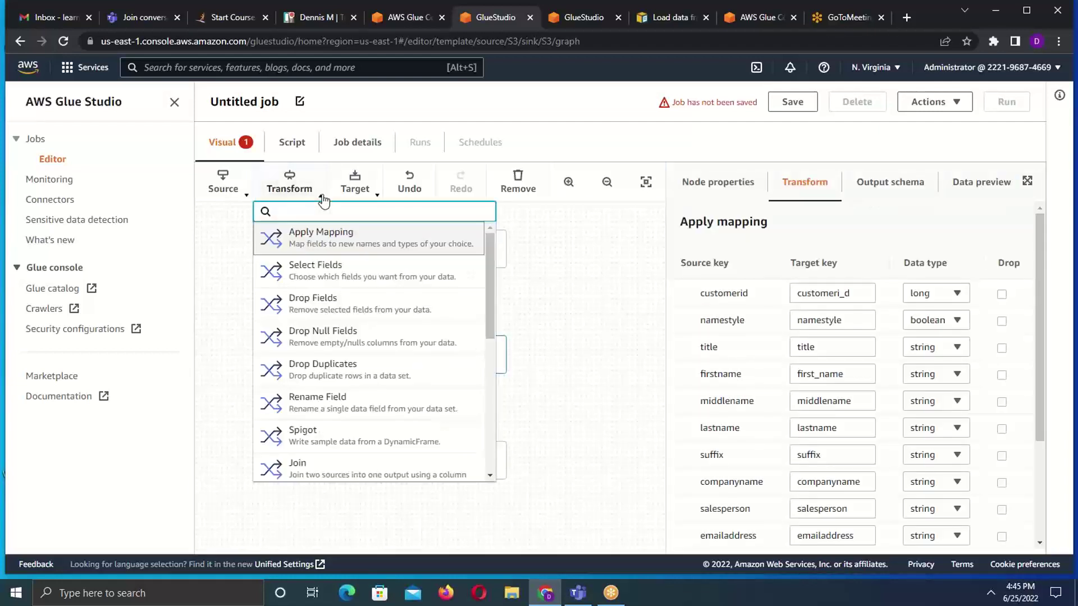
left_click(595, 331)
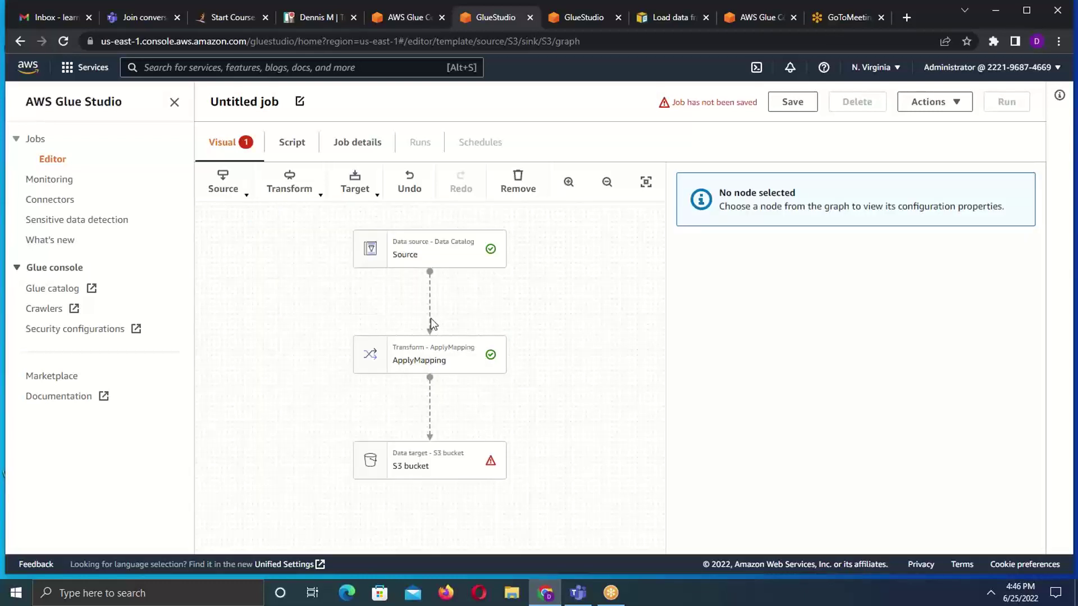
- Toggle the ApplyMapping node on the canvas, ending with its customeri_d and first_name mappings displayed
left_click(435, 363)
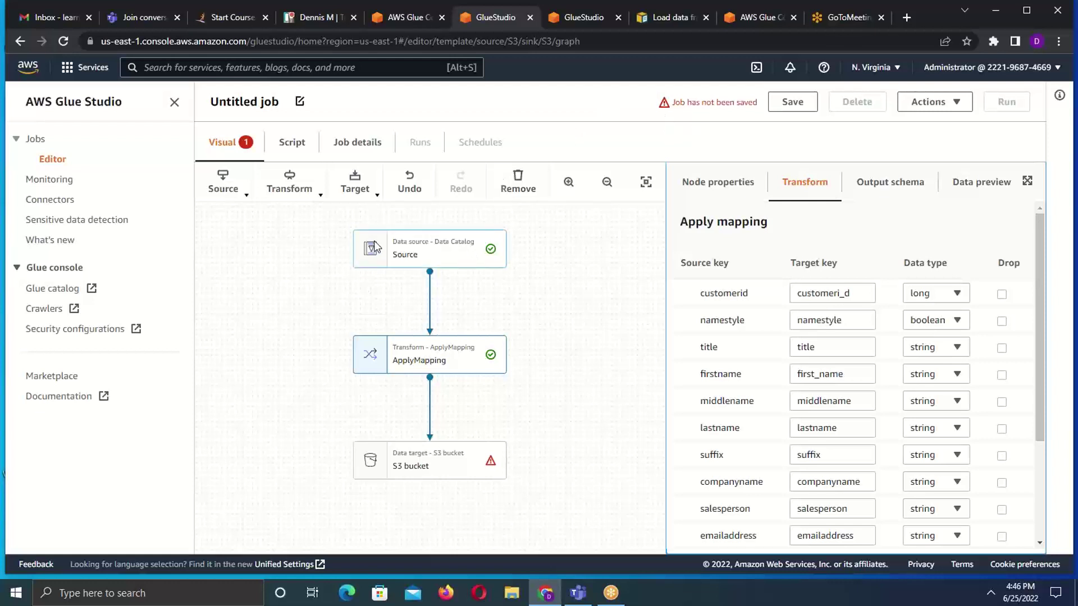
left_click(430, 274)
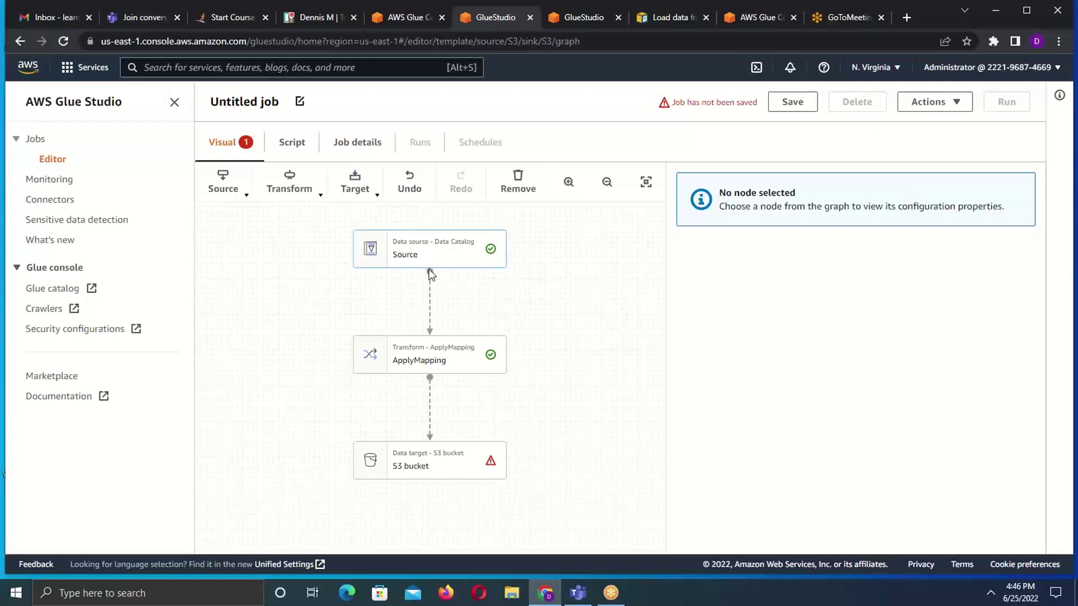
left_click(430, 346)
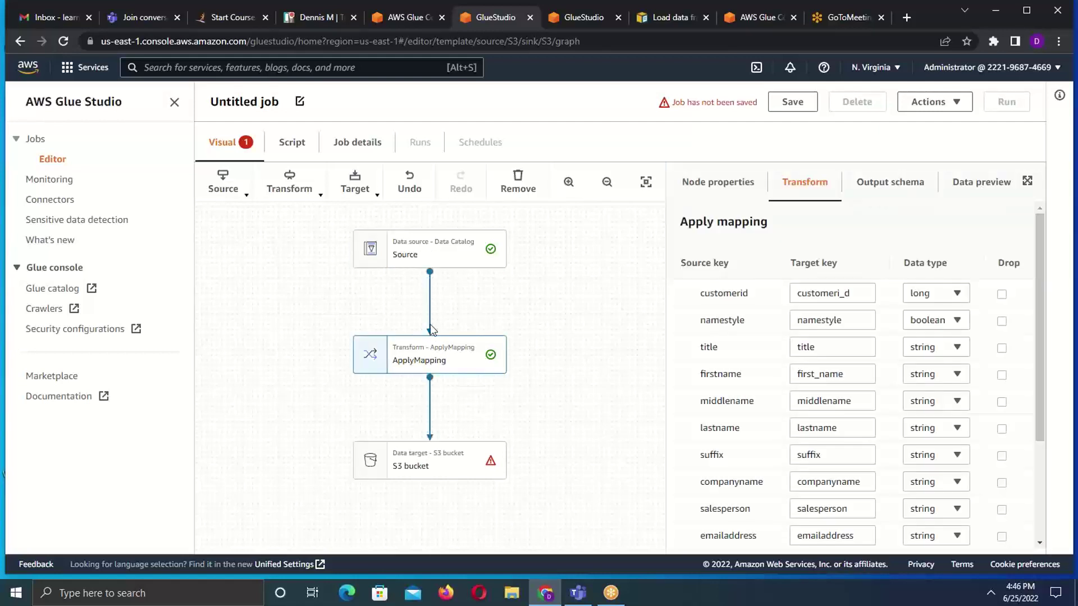
left_click(430, 326)
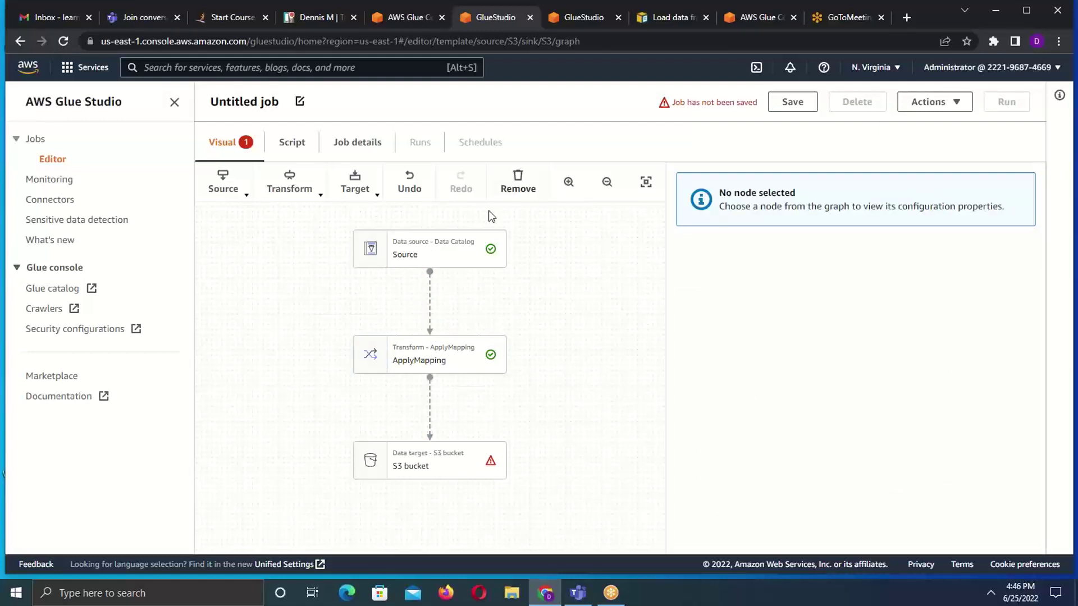
left_click(525, 189)
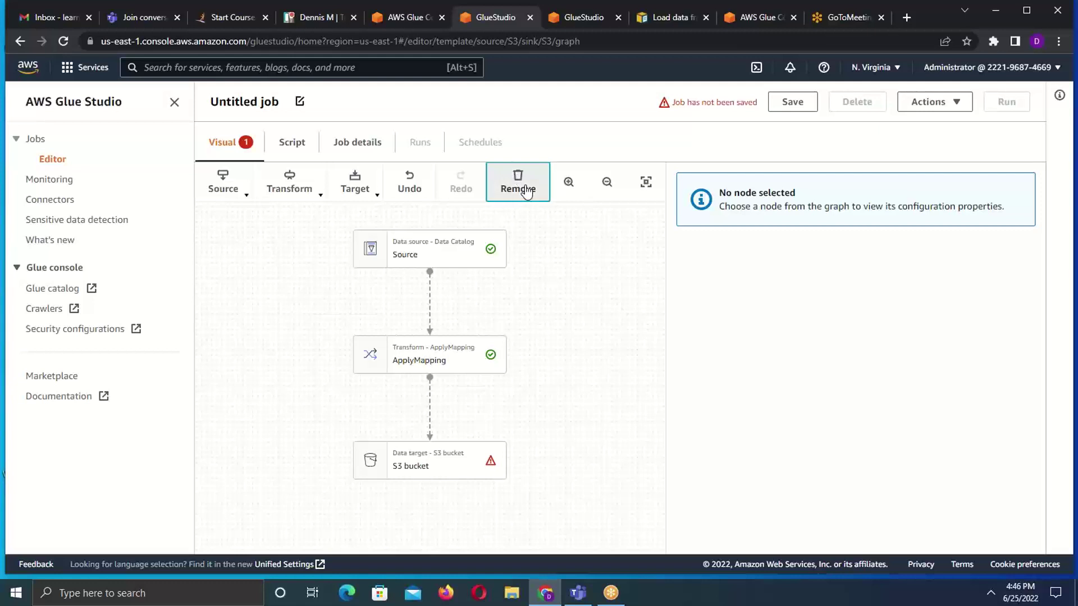
left_click(430, 332)
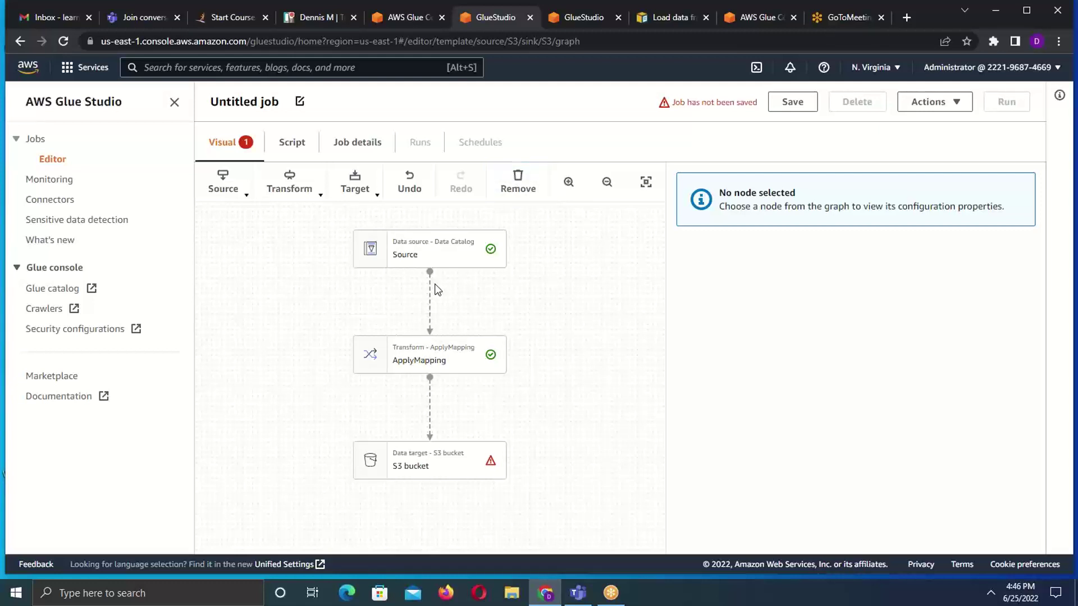
left_click(426, 361)
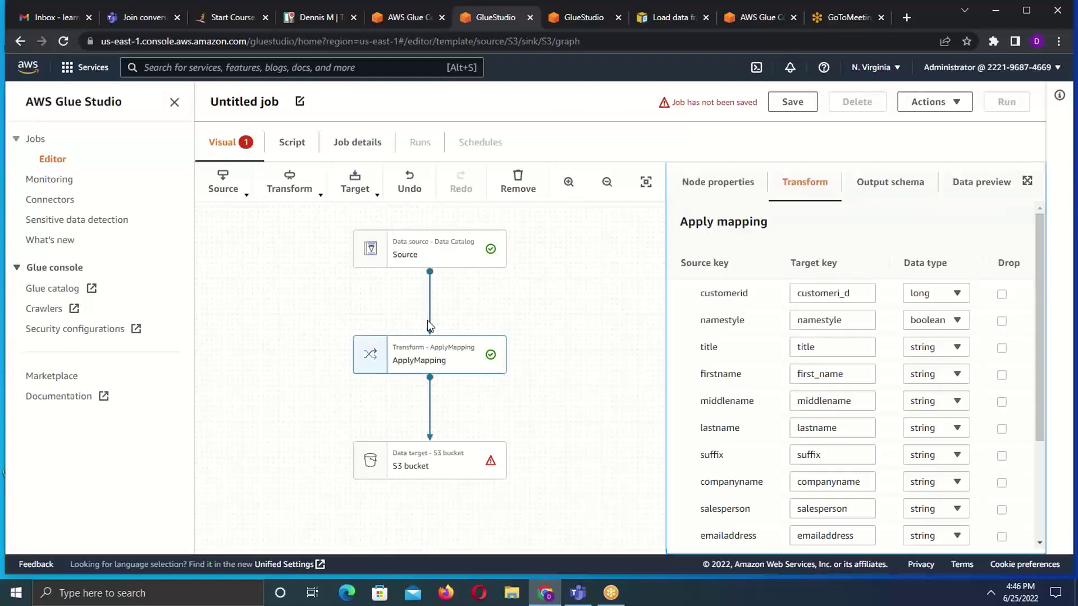
left_click(430, 330)
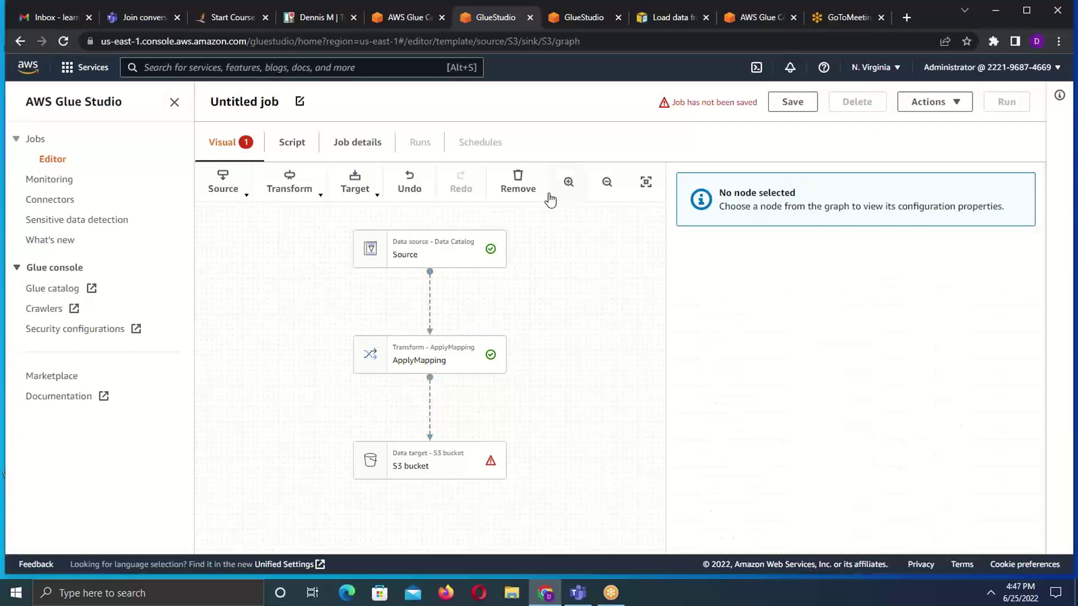
left_click(516, 188)
left_click(424, 319)
left_click(423, 350)
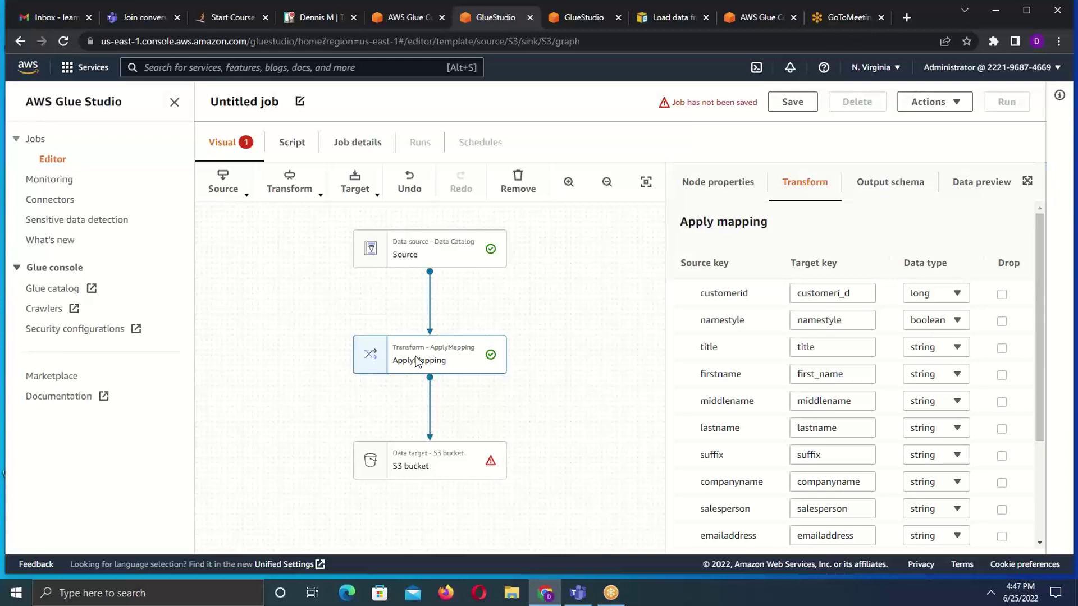
- Confirm the Source reads from muisyodb, revisit ApplyMapping, then select the S3 bucket target node
left_click(319, 201)
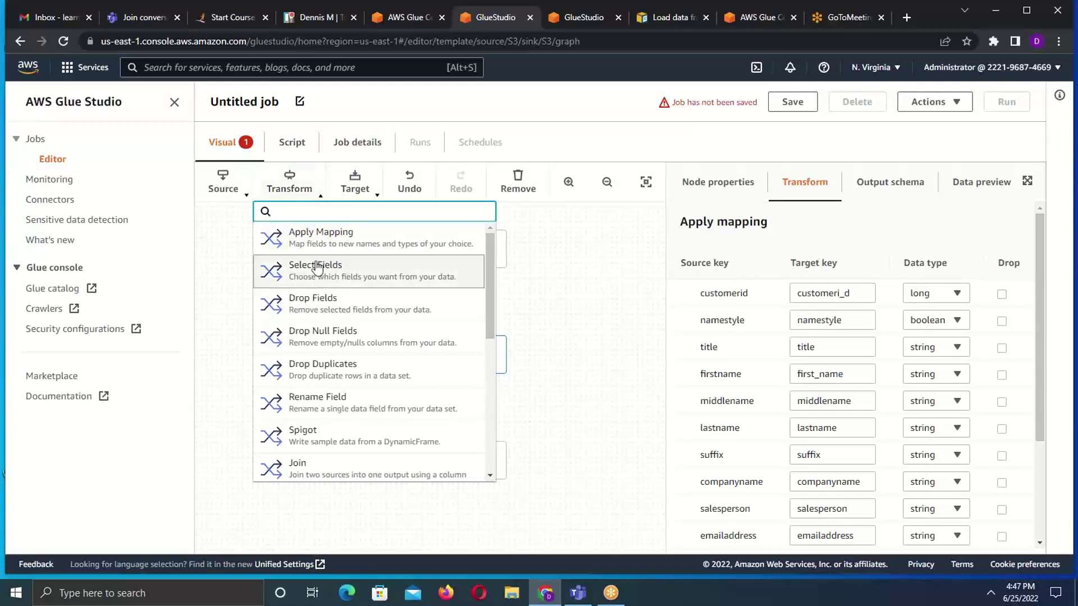
left_click(599, 294)
left_click(417, 244)
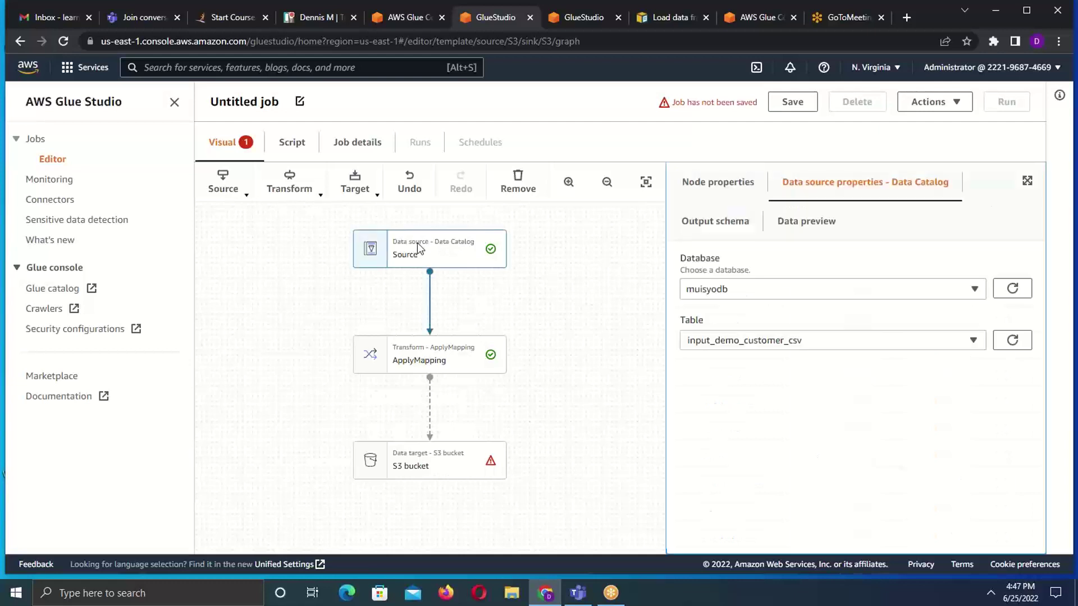
left_click(431, 363)
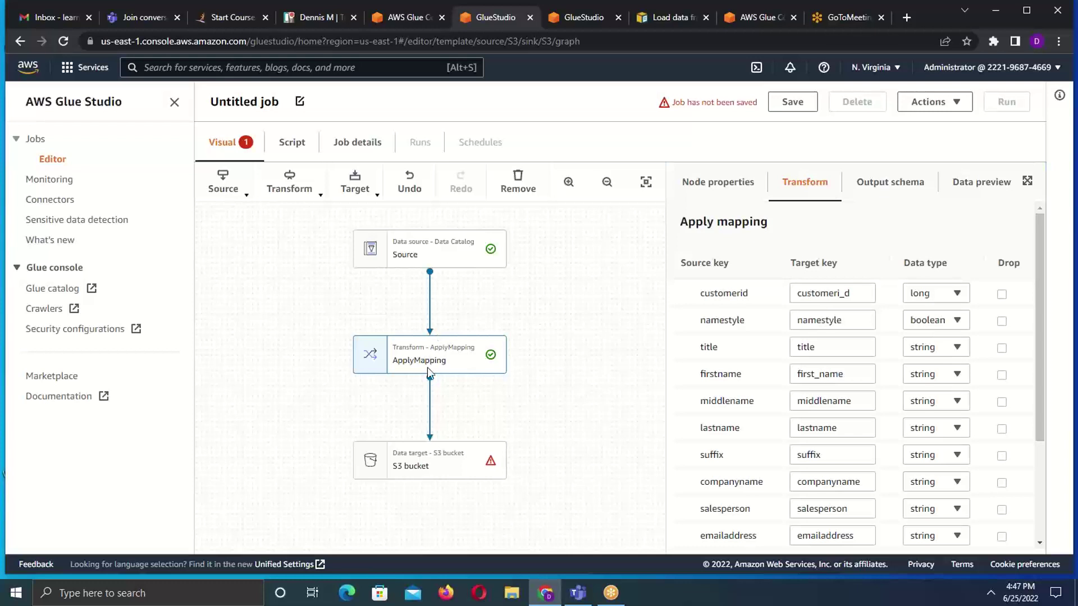
left_click(432, 467)
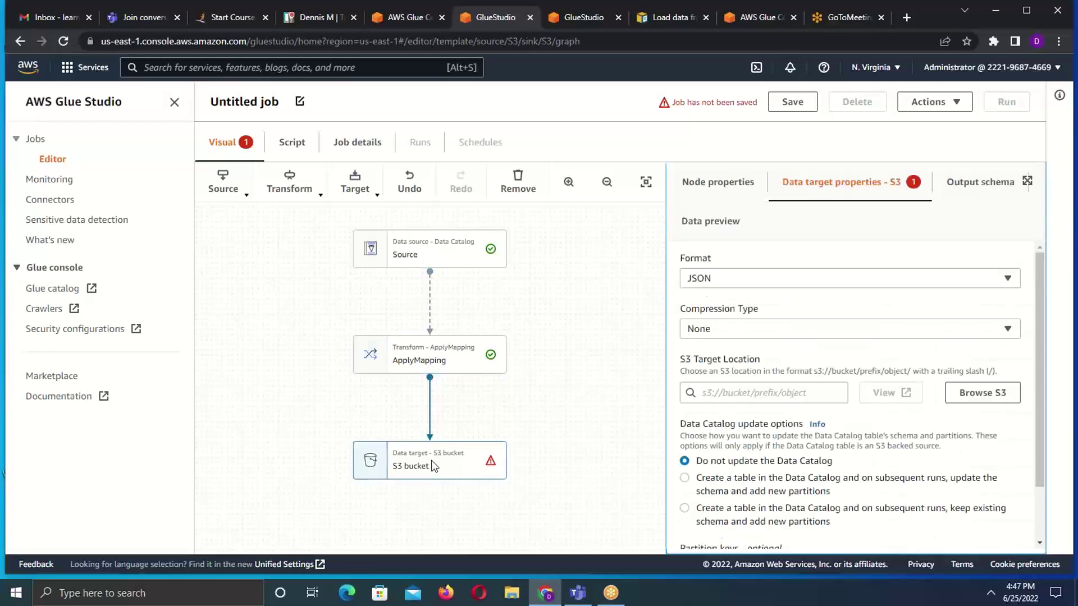
- Rename the target node to 'Target'
left_click(710, 193)
triple_click(740, 279)
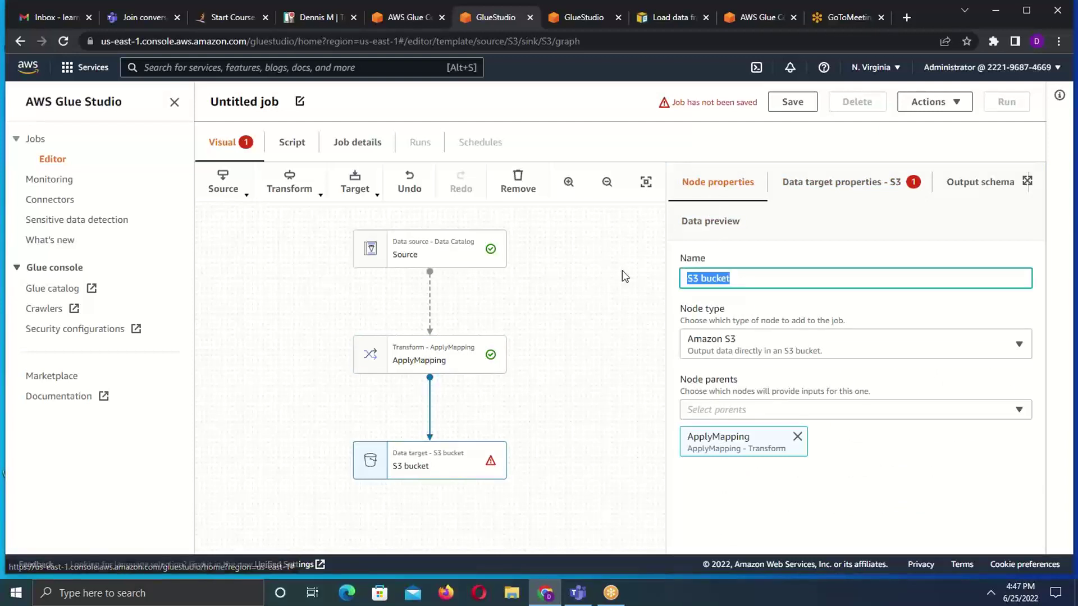
type("Target")
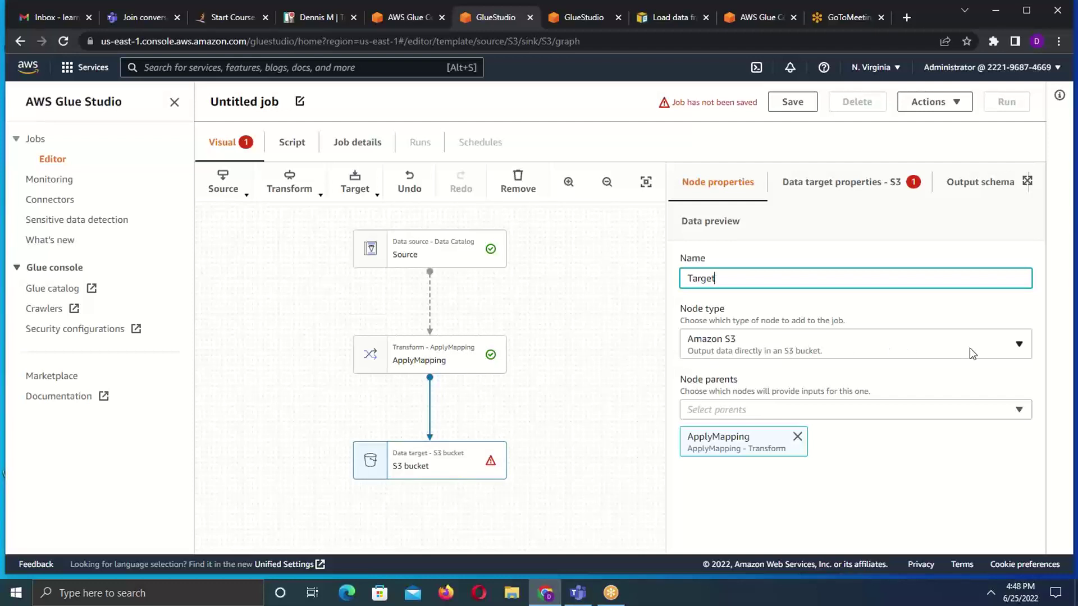
- Keep Amazon S3 as the node type with ApplyMapping as its parent node
left_click(1008, 351)
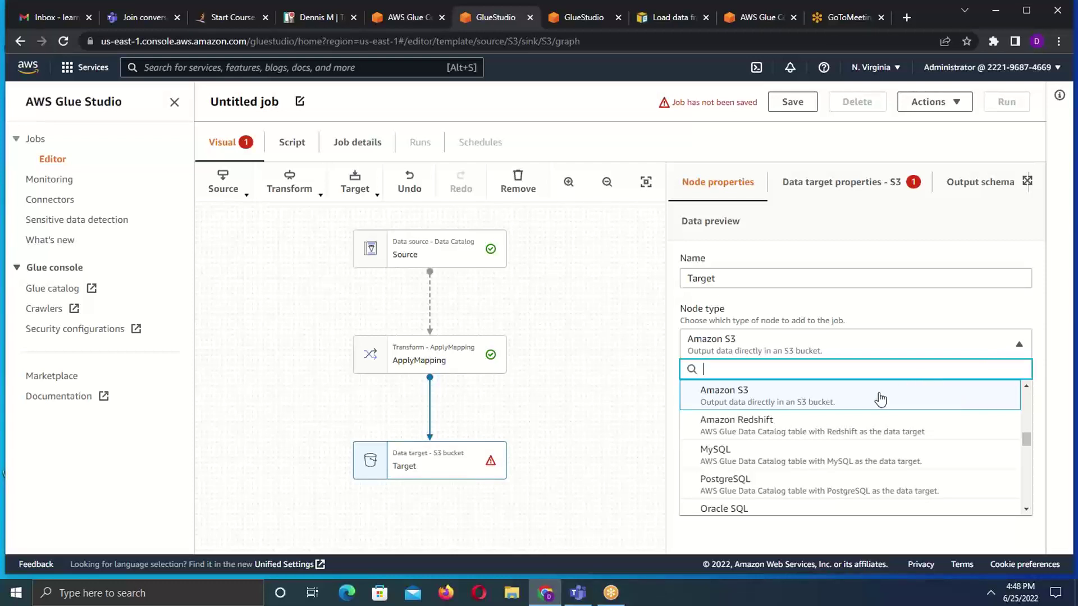
left_click(833, 401)
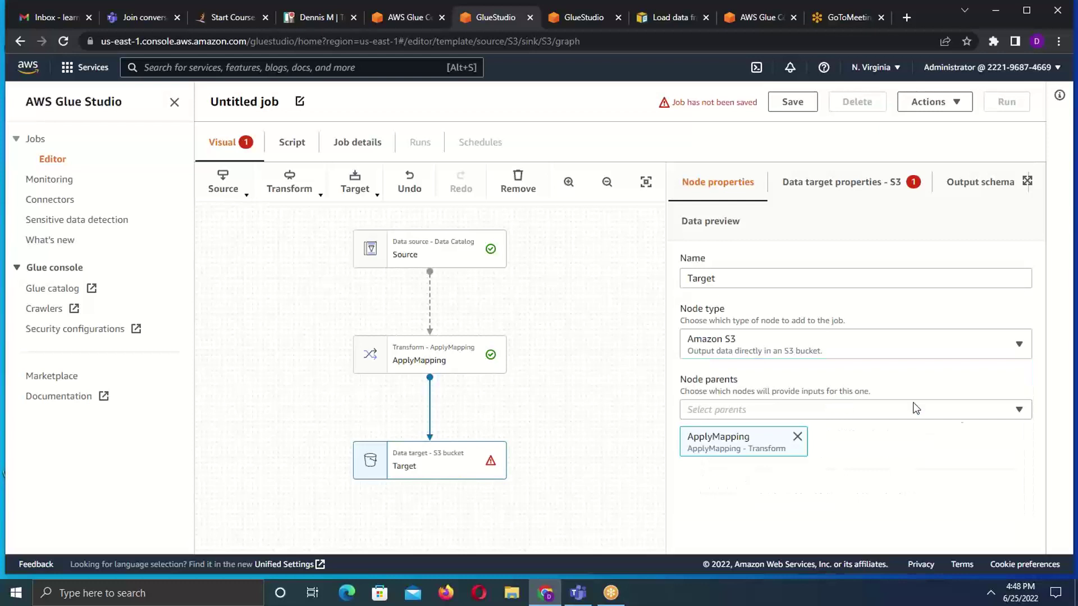
left_click(1018, 411)
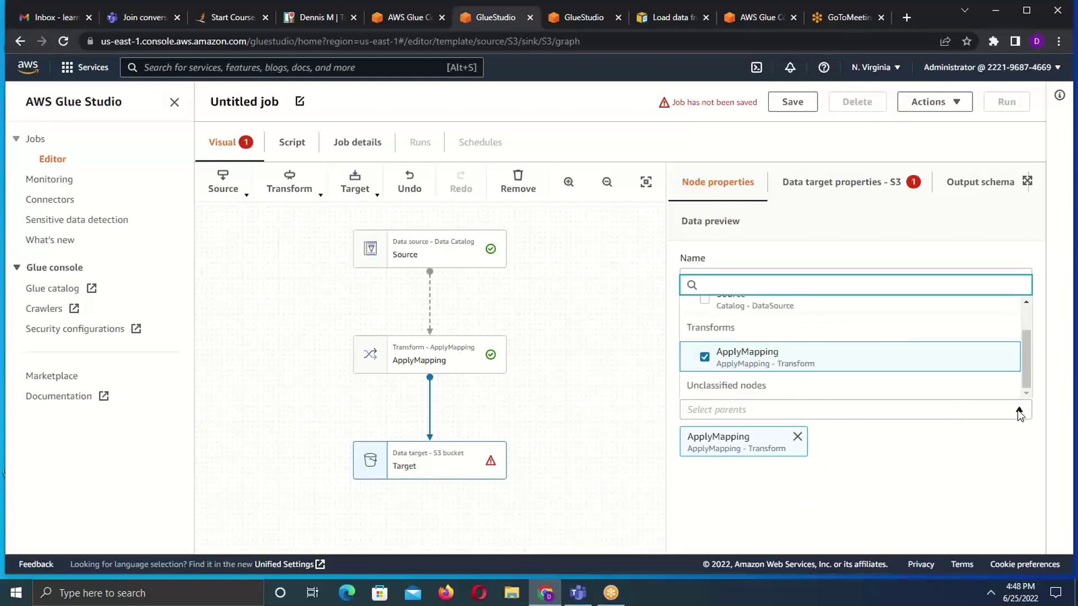
left_click_drag(1024, 349, 998, 354)
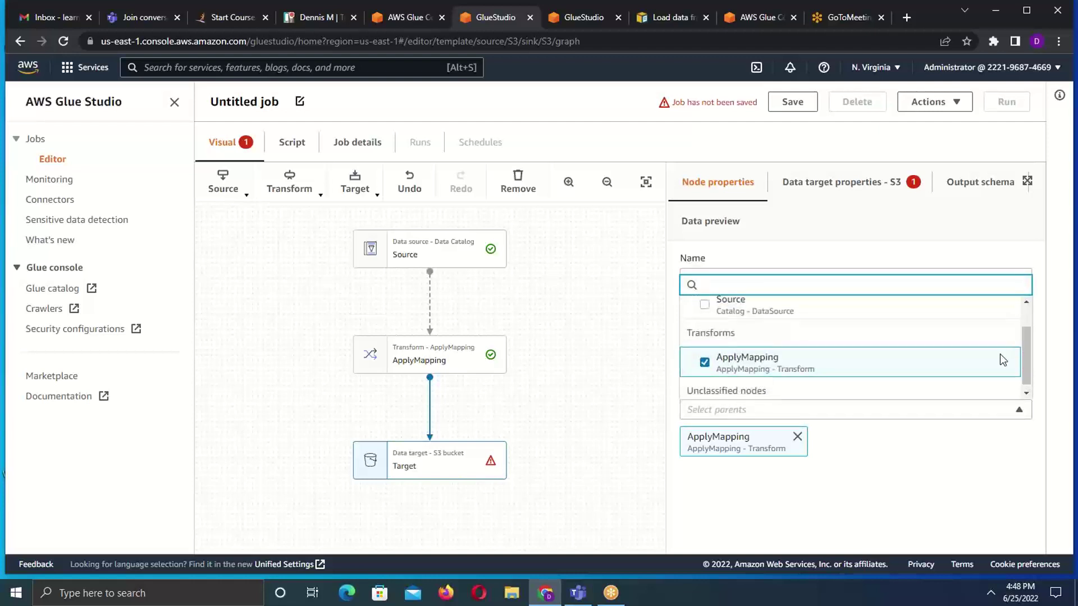
left_click(620, 408)
left_click(478, 467)
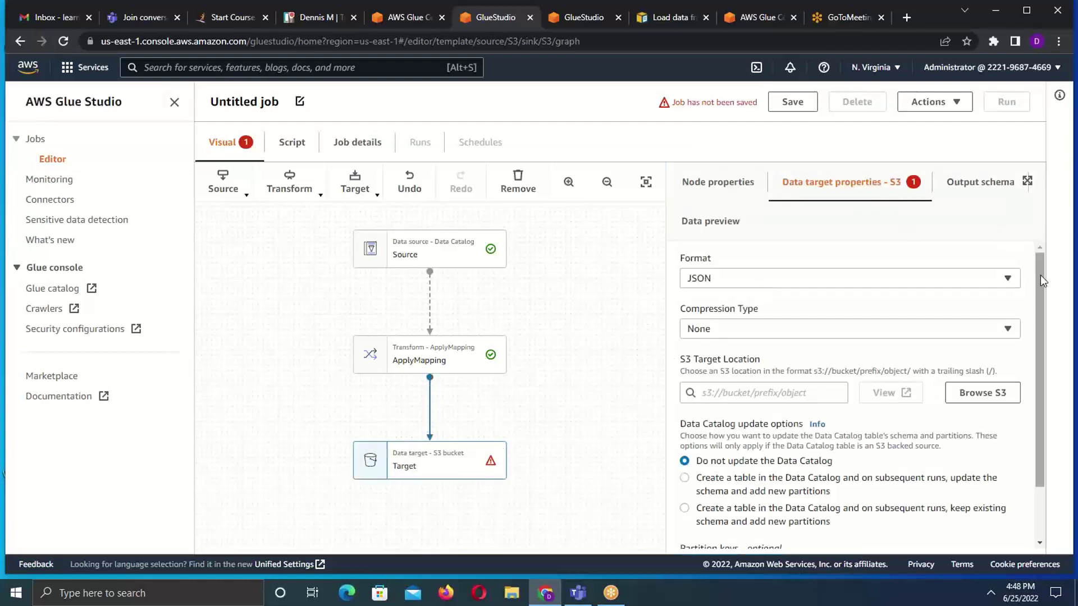
- Keep JSON as the S3 target's output format
left_click_drag(1040, 275, 1040, 306)
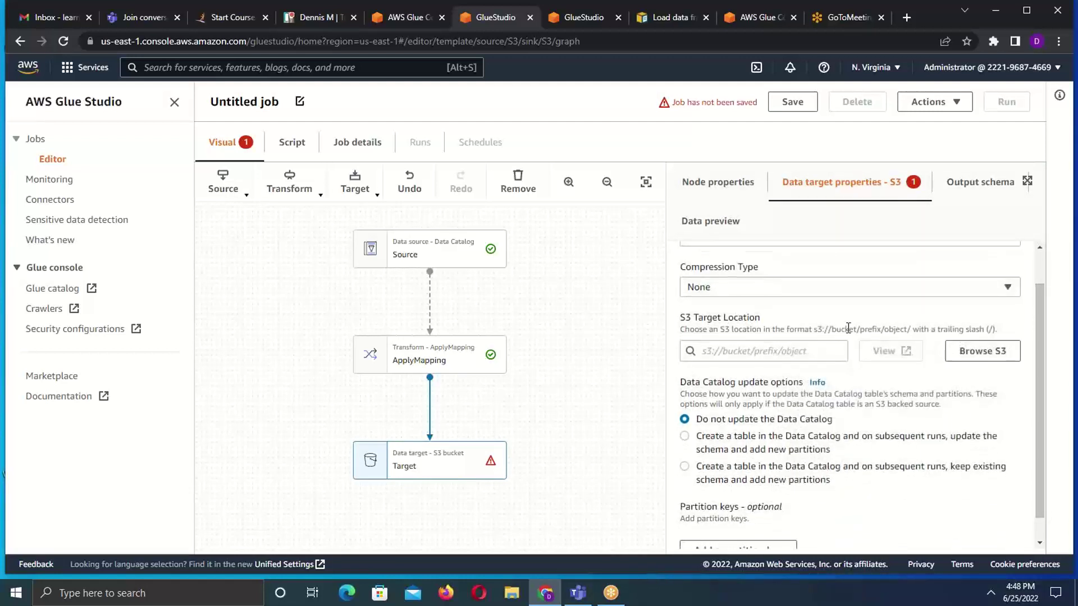
scroll(1042, 294, "up", 1)
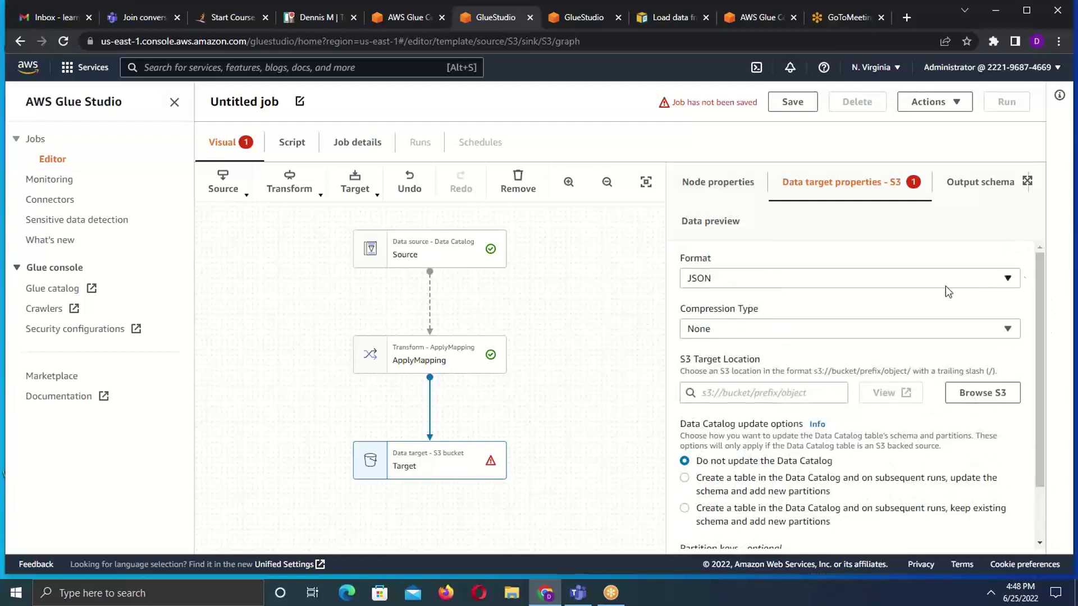
left_click(982, 283)
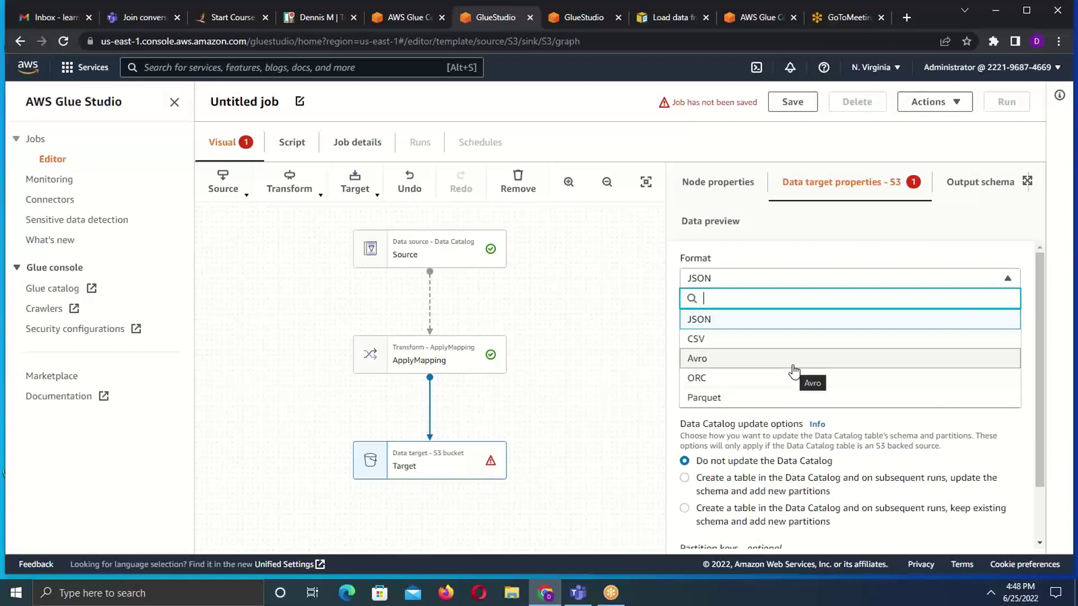
left_click(742, 321)
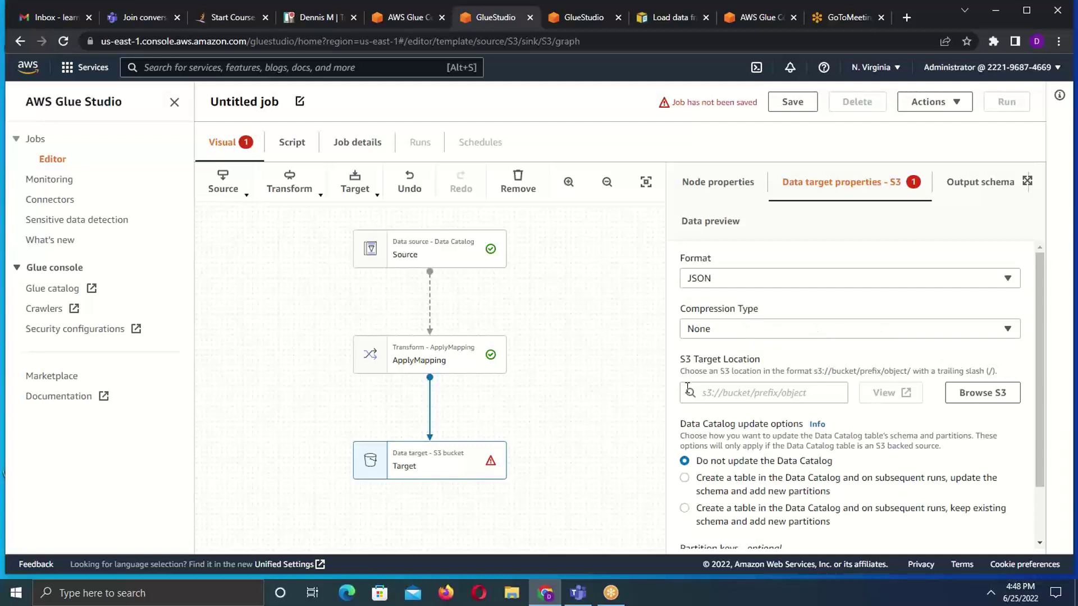
- Set the target location to the output/ folder of bucket mutetibuckets3
left_click(784, 396)
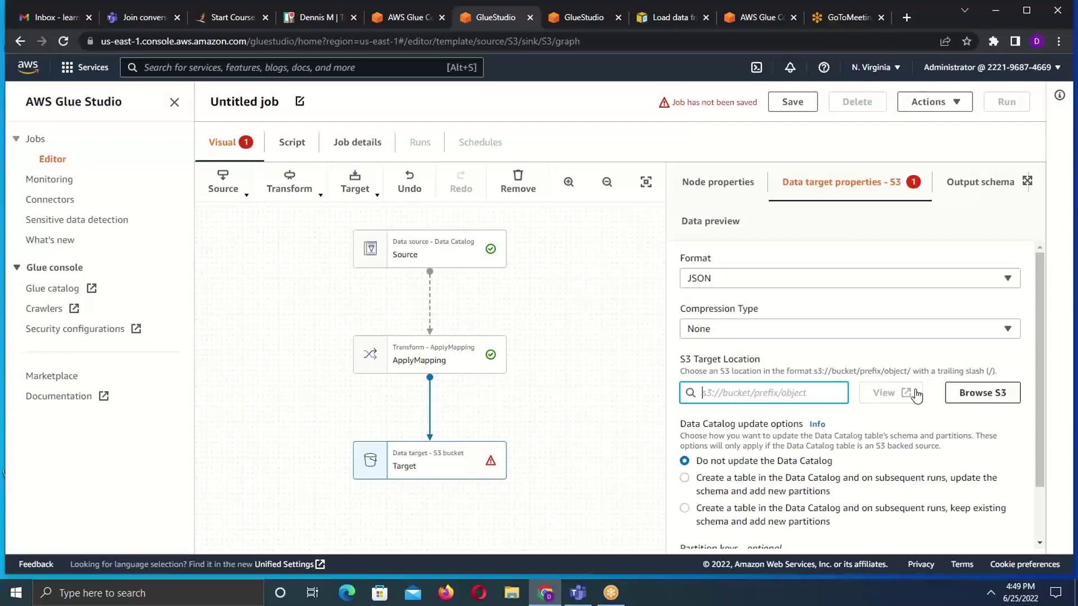
left_click(994, 396)
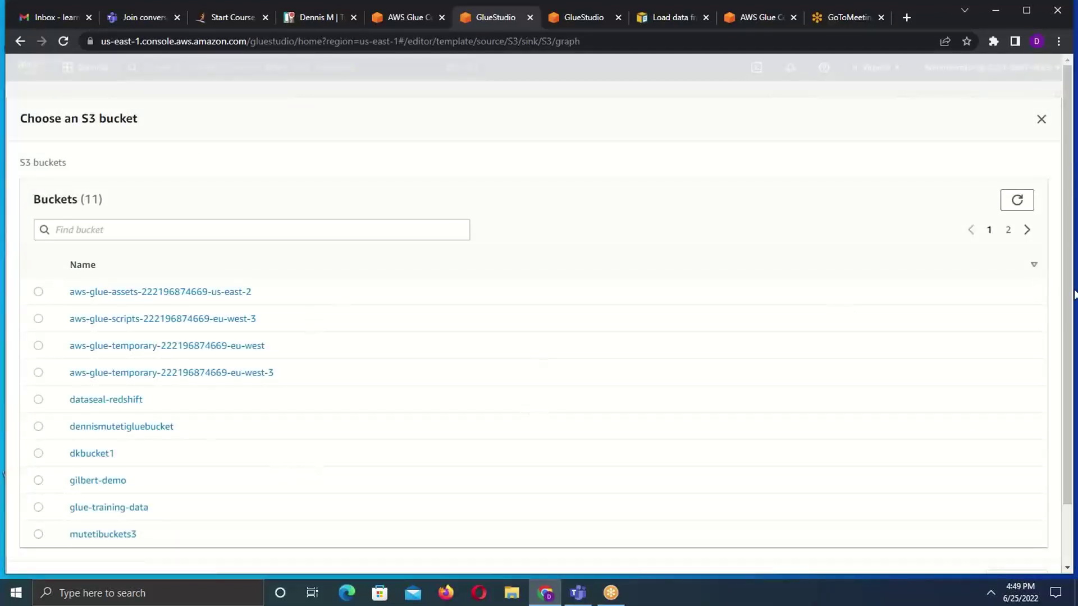
scroll(1067, 315, "down", 2)
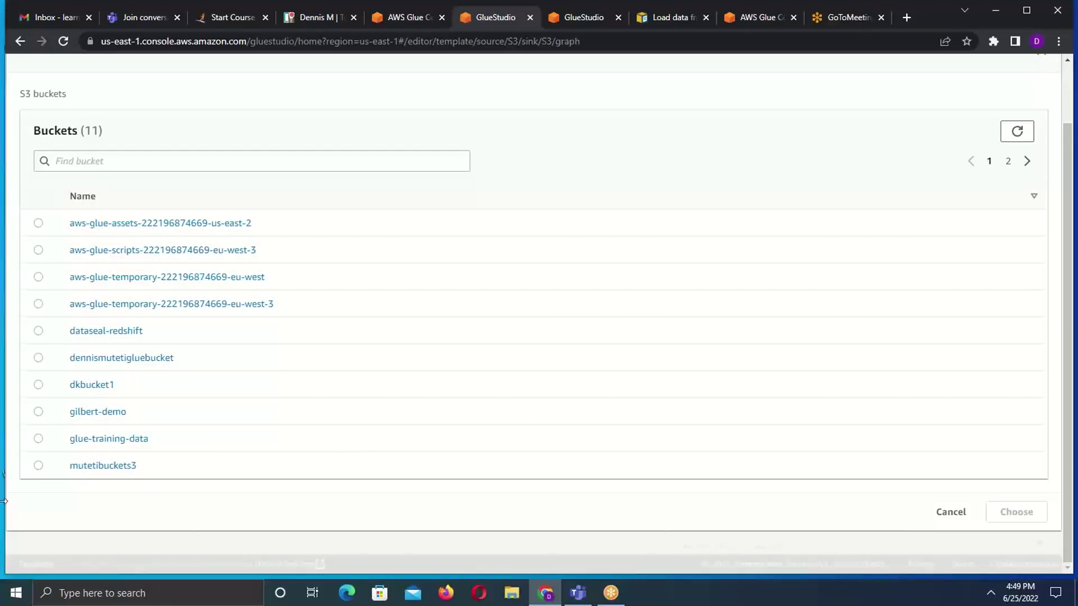
left_click(38, 465)
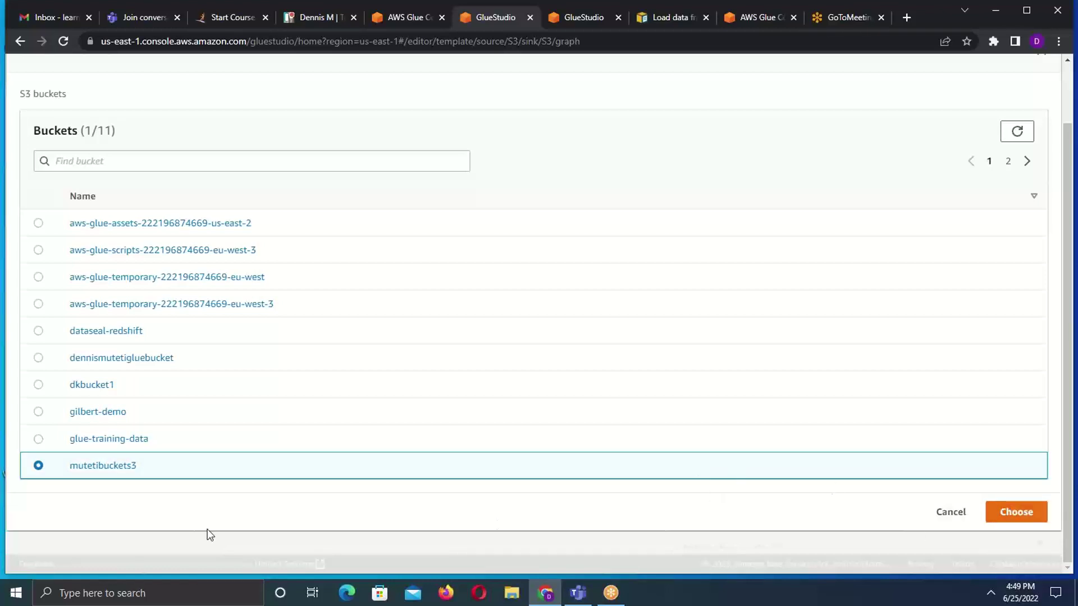
left_click(100, 466)
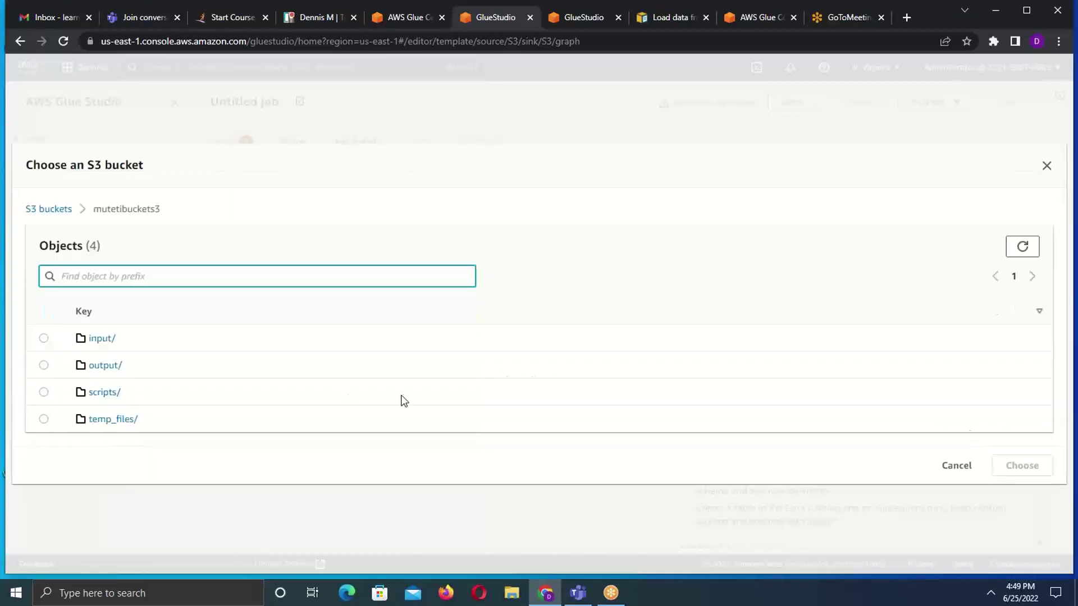
left_click(44, 365)
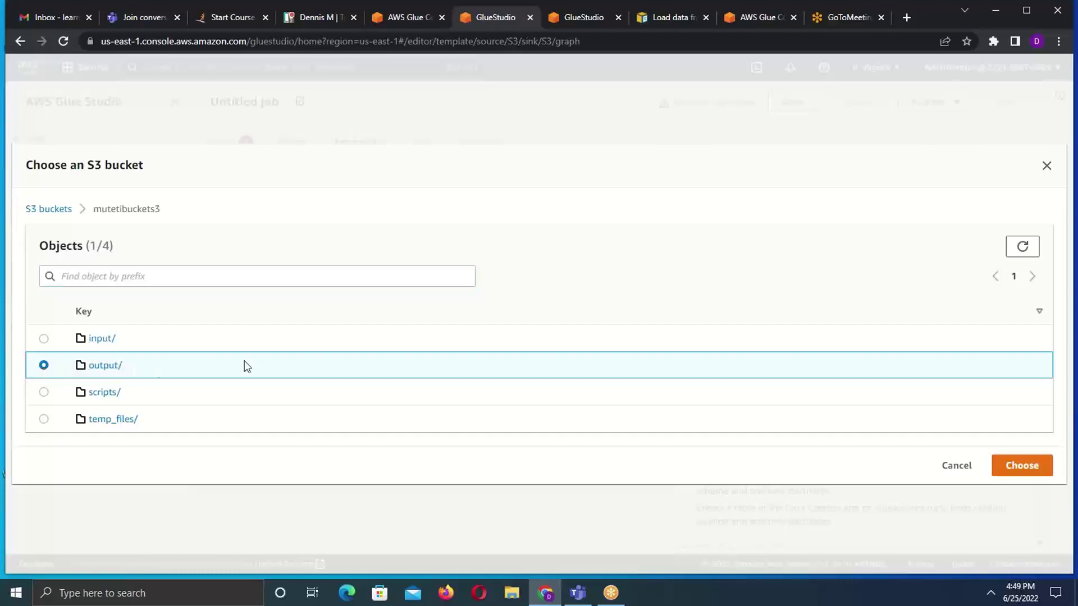
left_click(1021, 466)
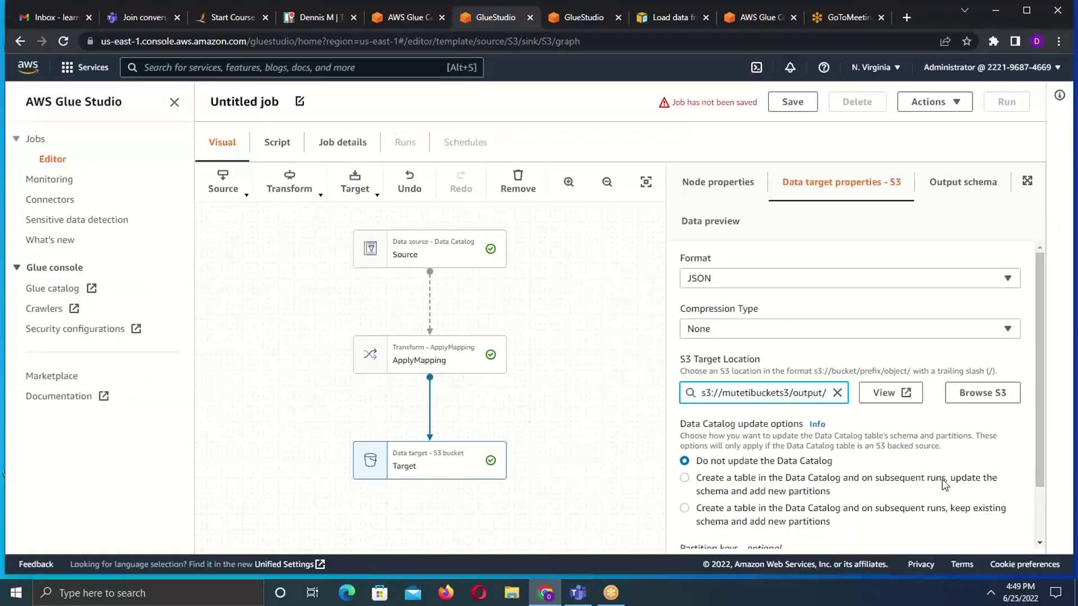
scroll(1042, 315, "down", 2)
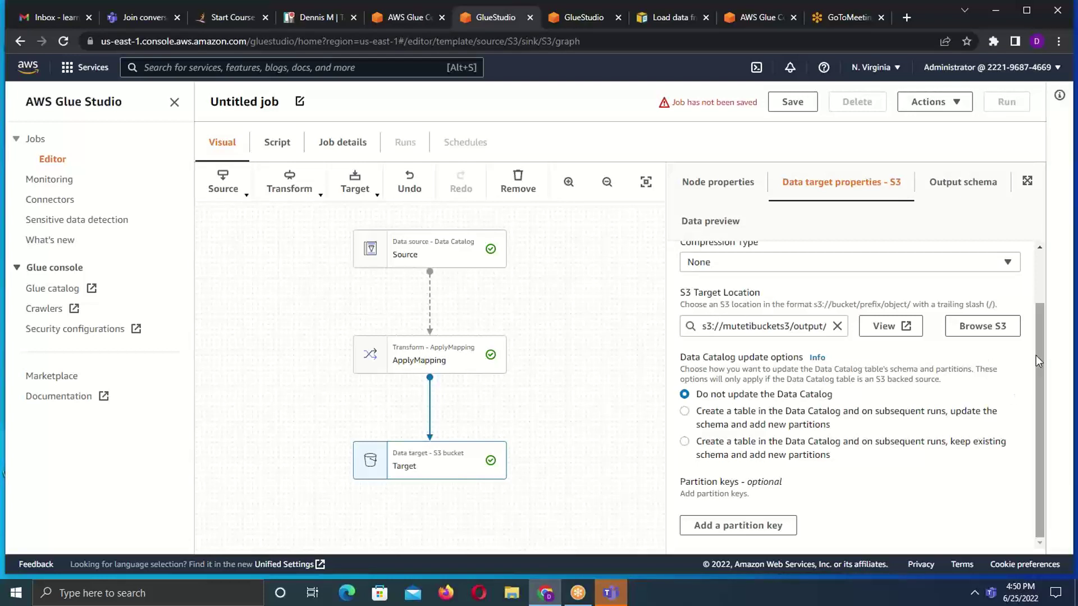
mouse_move(1040, 382)
left_mouse_down()
mouse_move(1040, 342)
mouse_move(1042, 400)
left_mouse_up()
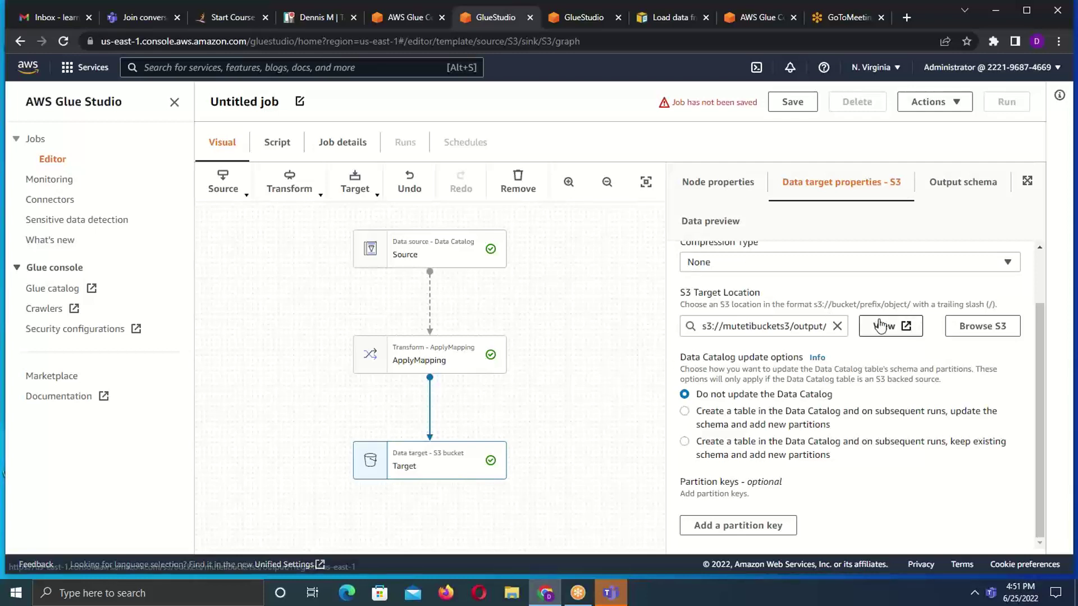
left_click_drag(1040, 376, 1040, 296)
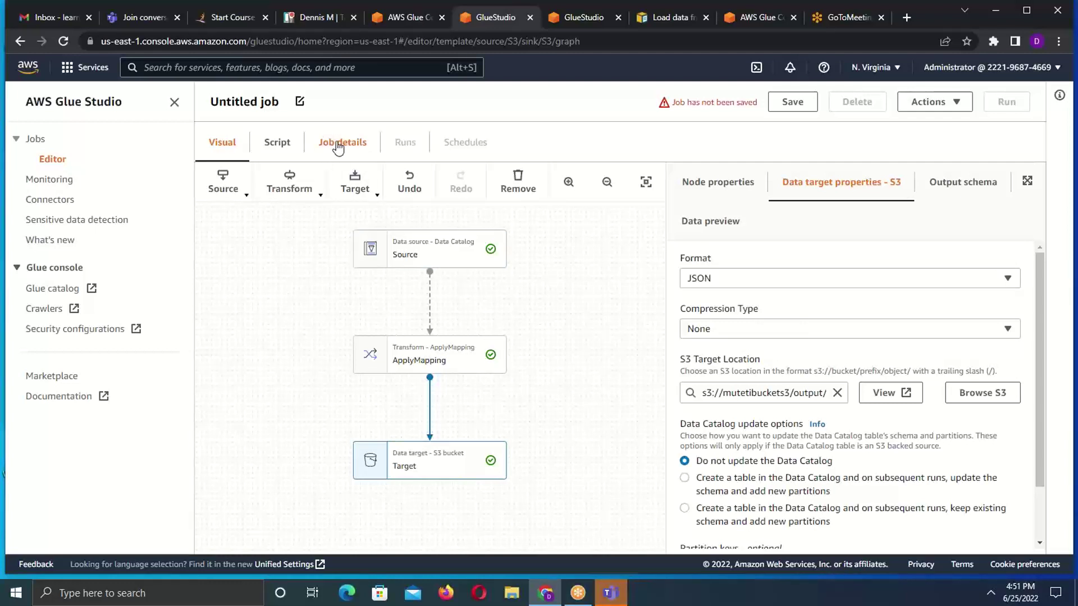
- Change the Untitled job title to demo_job and view its Job details
double_click(277, 98)
key("BackSpace")
key("BackSpace")
key("BackSpace")
key("BackSpace")
key("BackSpace")
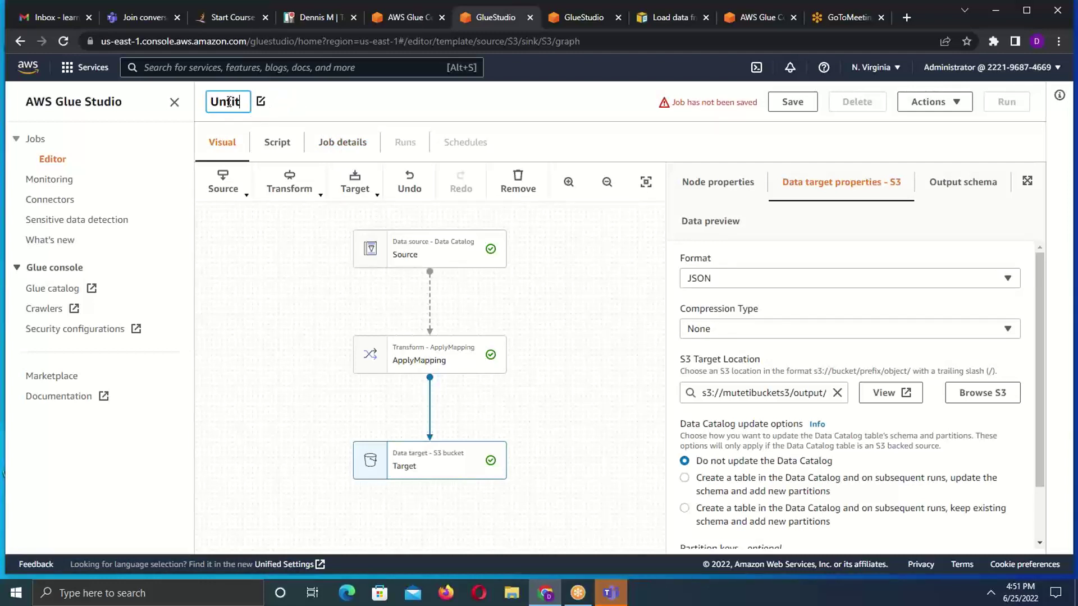
key("BackSpace")
key("BackSpace")
key("BackSpace")
key("BackSpace")
key("BackSpace")
type("demo_job")
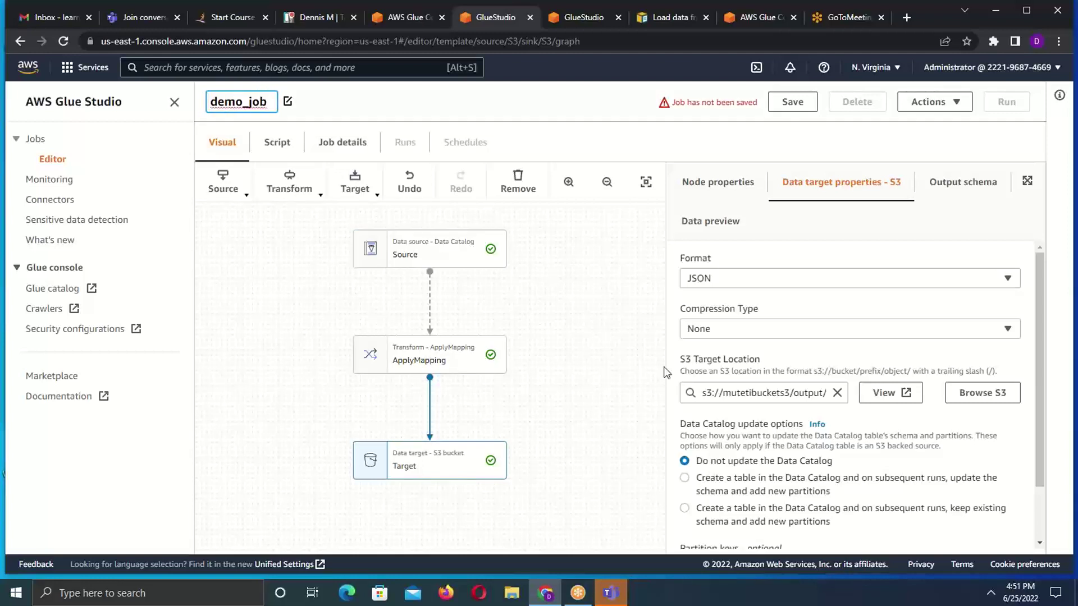
left_click(325, 146)
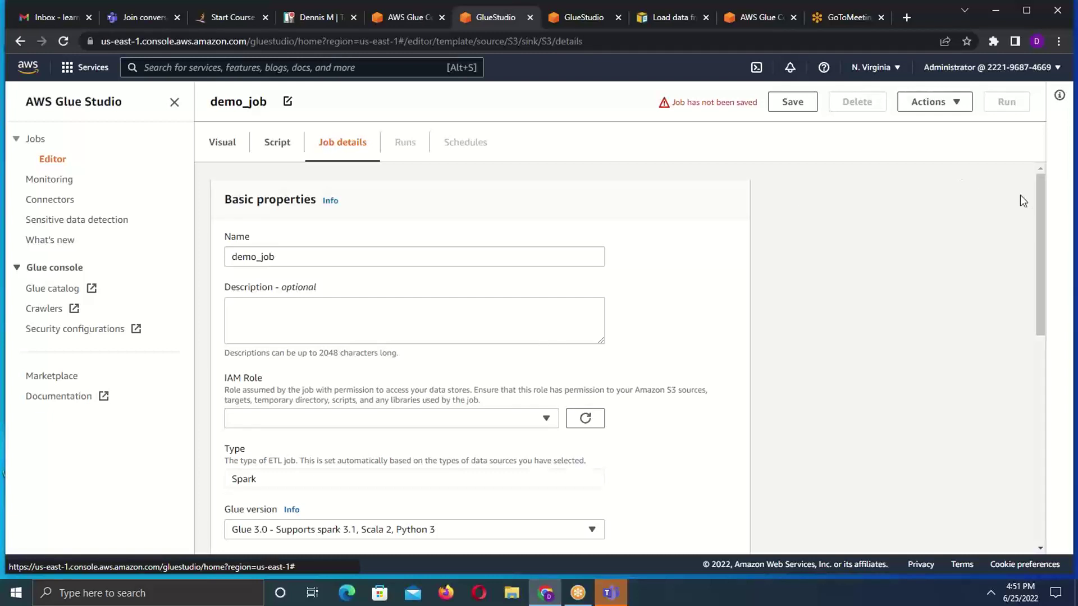
- Assign the glue_studio IAM role to the job
left_click_drag(1039, 198, 1040, 254)
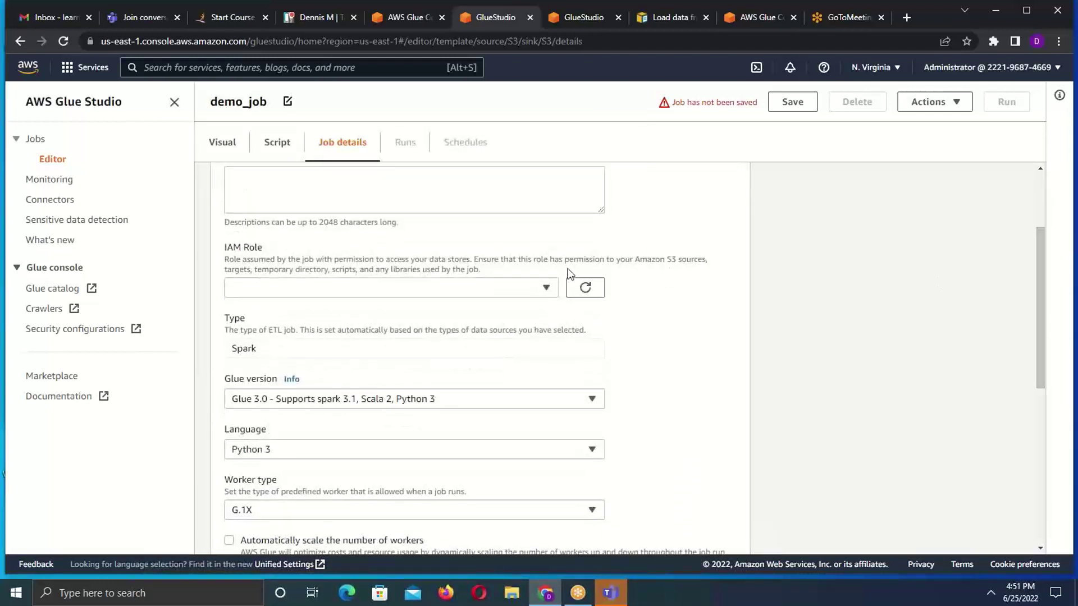
left_click(550, 293)
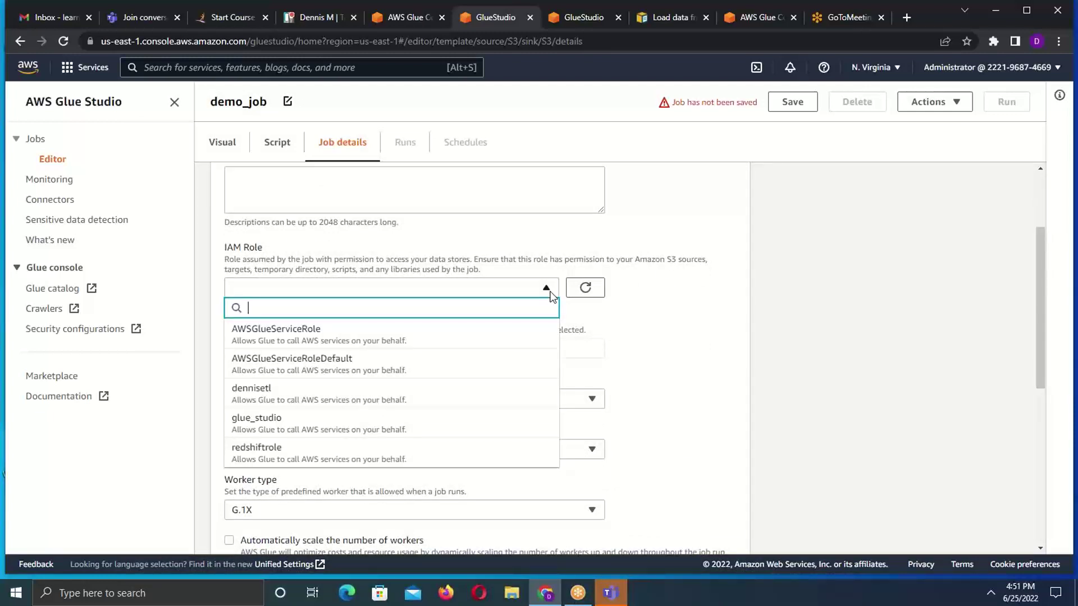
left_click(278, 432)
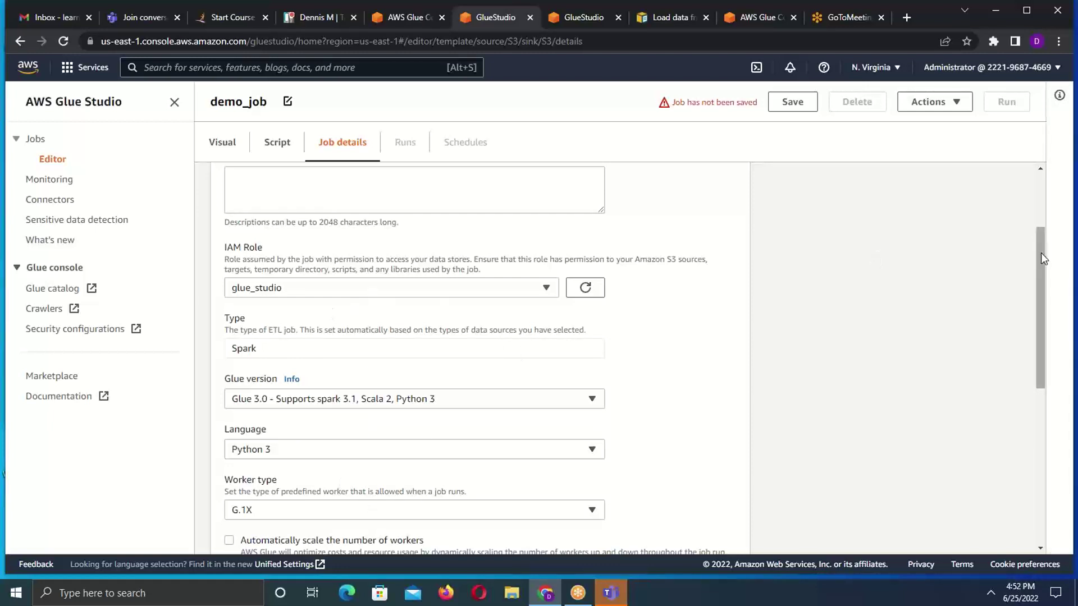
- Set Requested number of workers to 2 and Number of retries to 1
left_click_drag(1040, 253, 1029, 383)
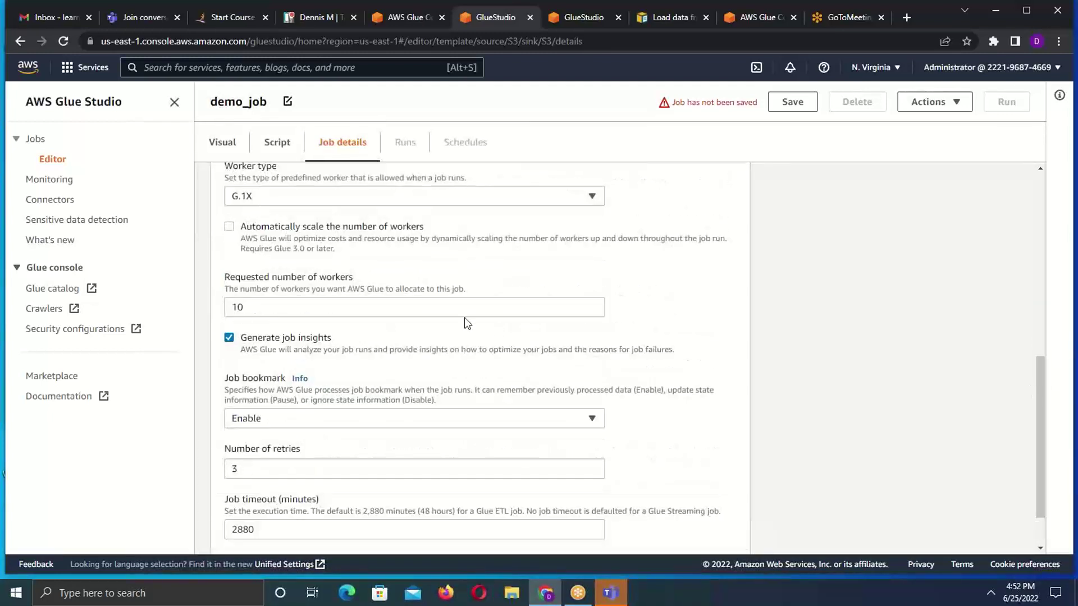
left_click_drag(279, 306, 175, 309)
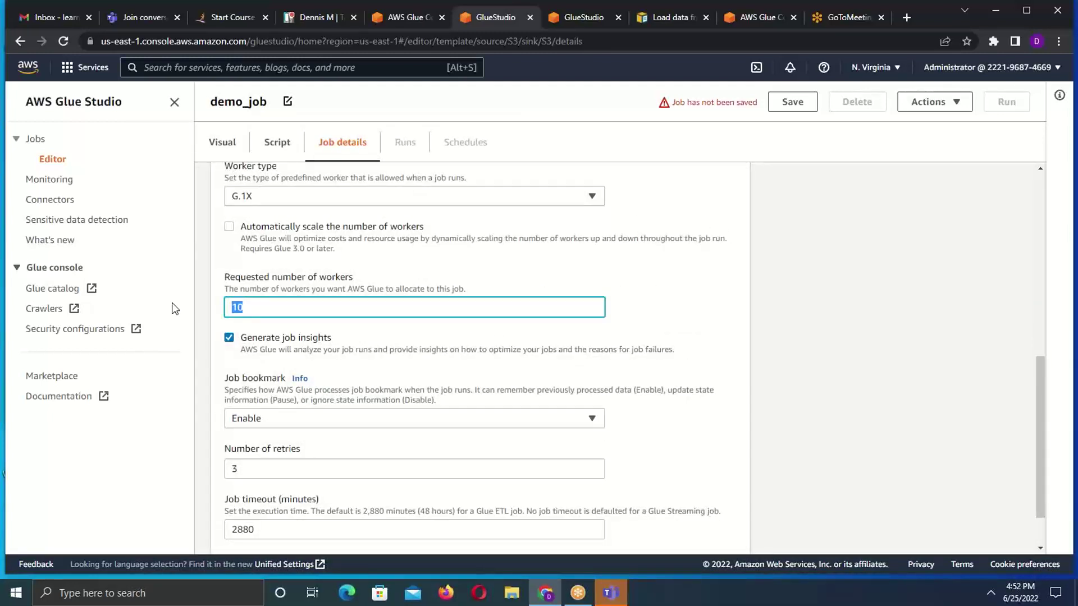
type("3")
double_click(229, 471)
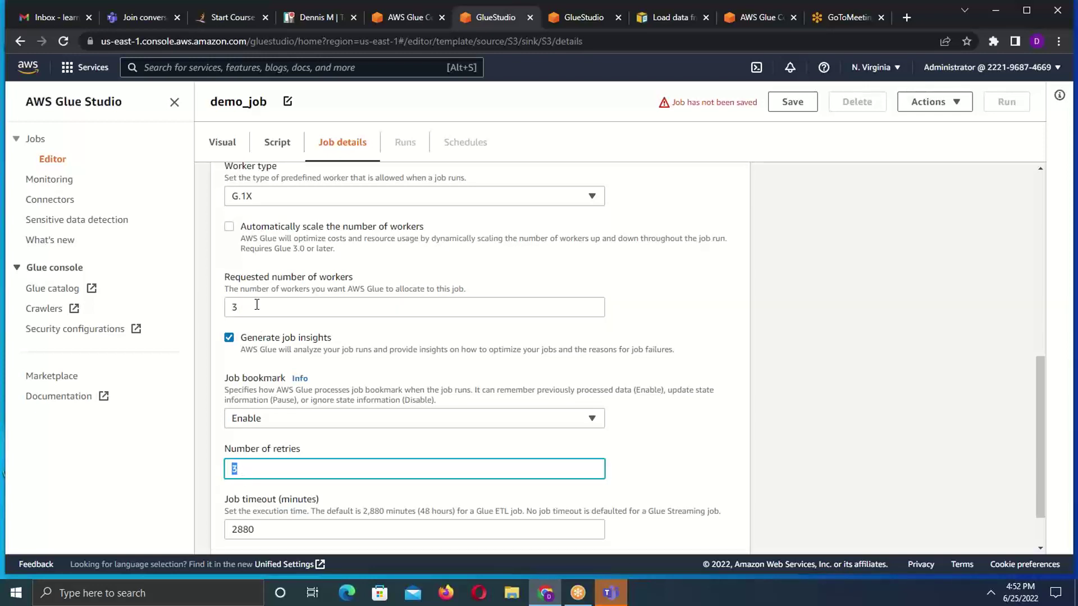
left_click_drag(256, 305, 178, 307)
type("2")
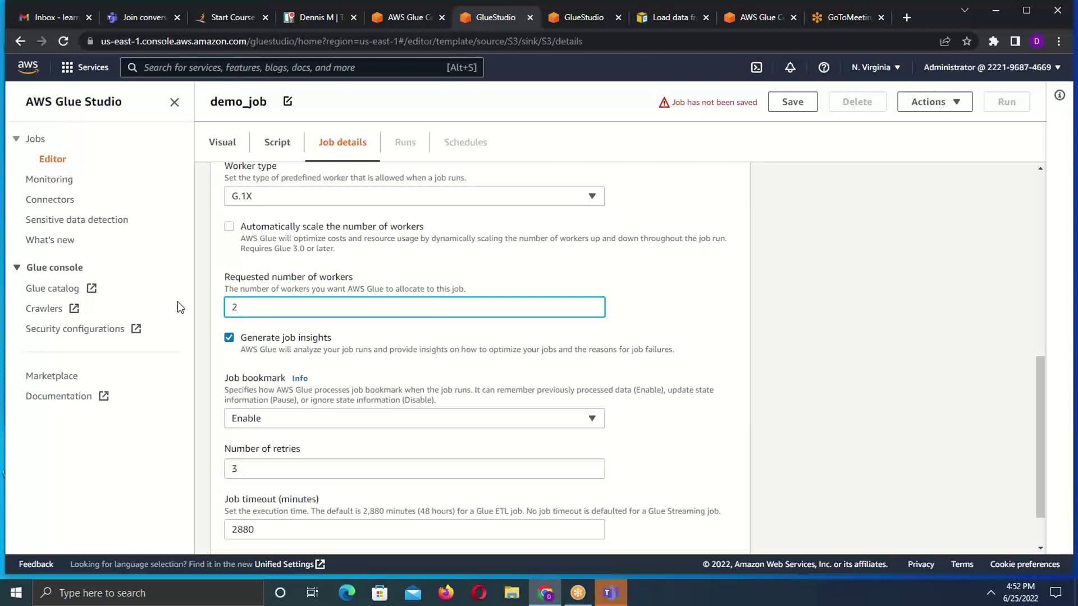
double_click(248, 471)
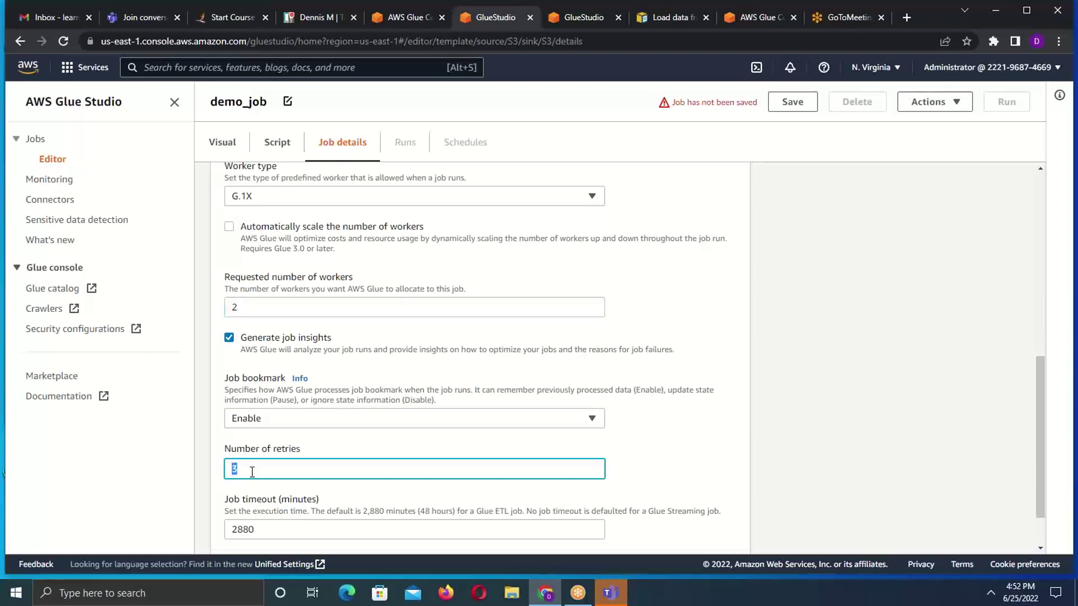
type("1")
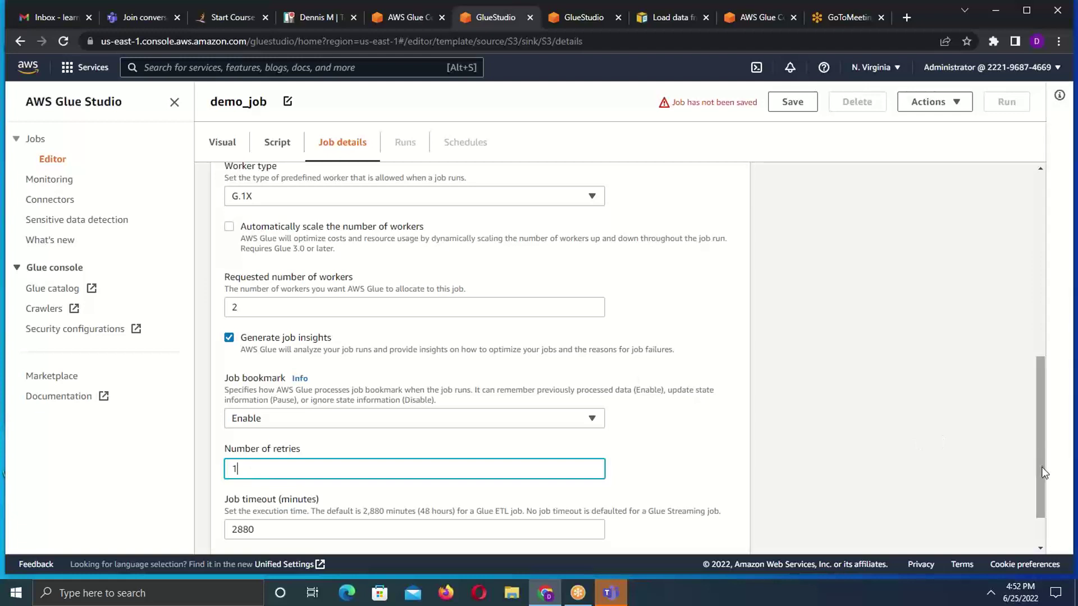
left_click_drag(1037, 437, 1020, 218)
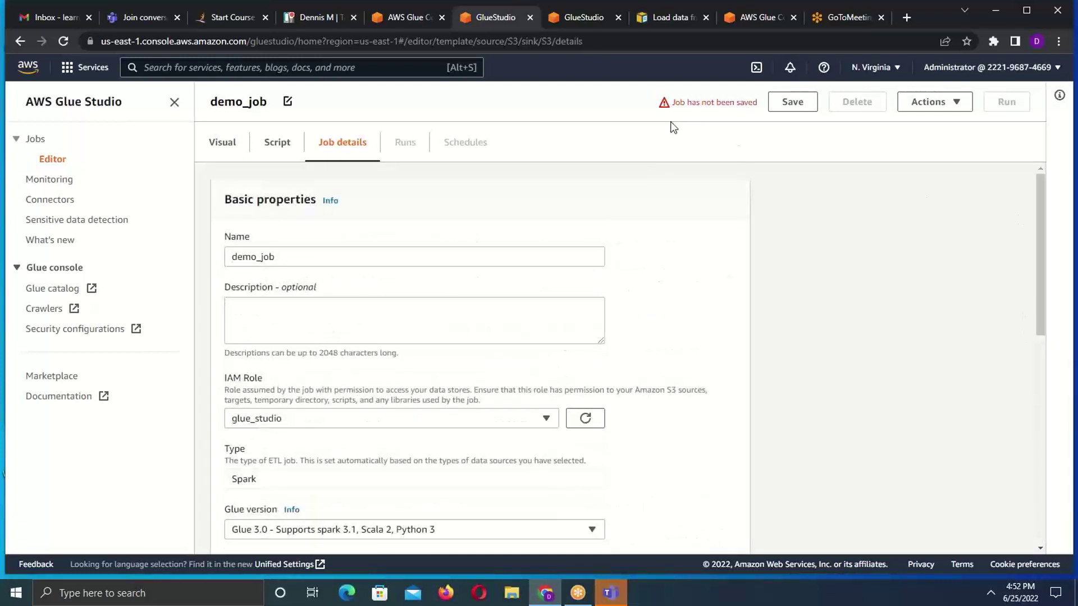
left_click(280, 337)
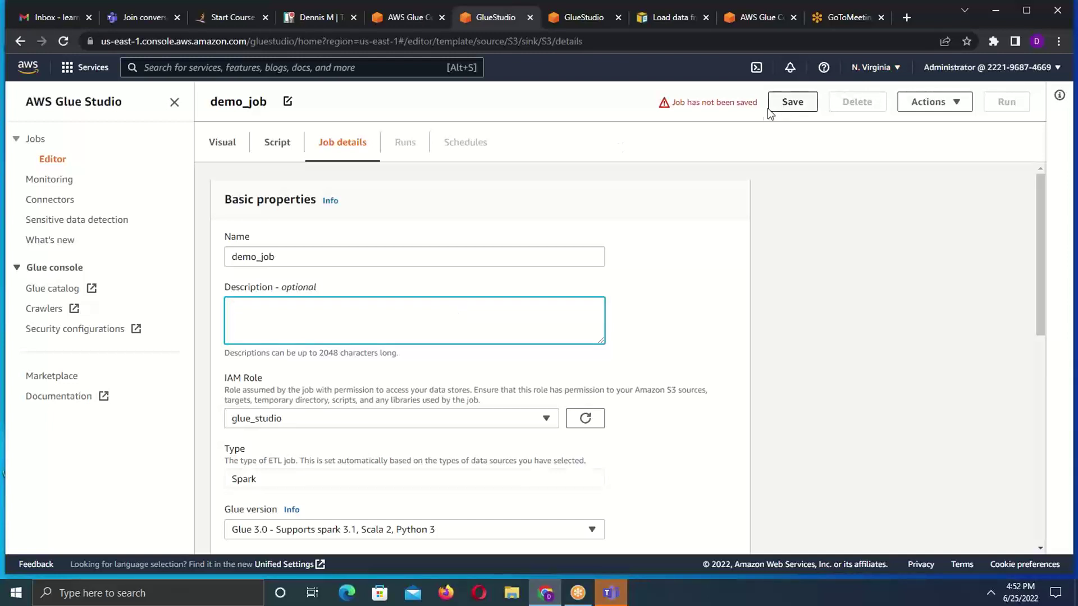
- Save demo_job with its new settings and start a run
left_click(790, 105)
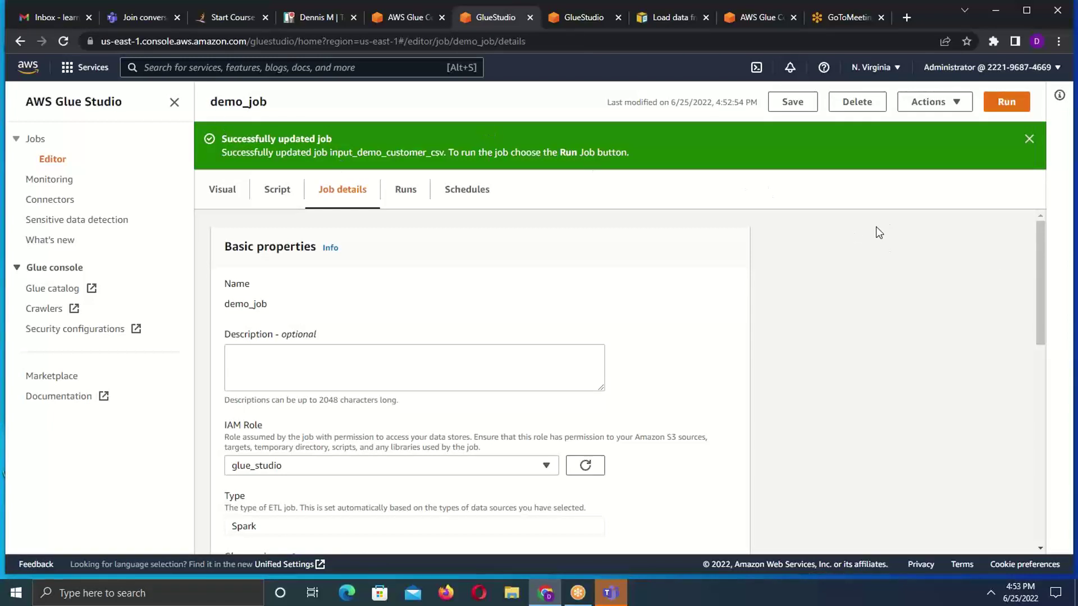
left_click_drag(1043, 223, 1040, 341)
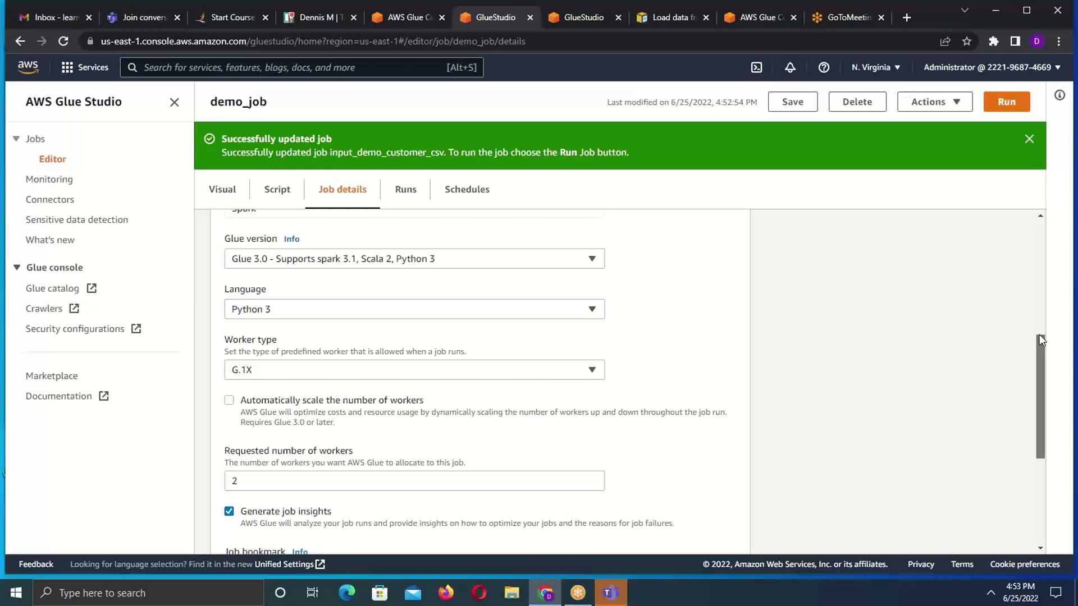
left_click_drag(1038, 334, 1040, 116)
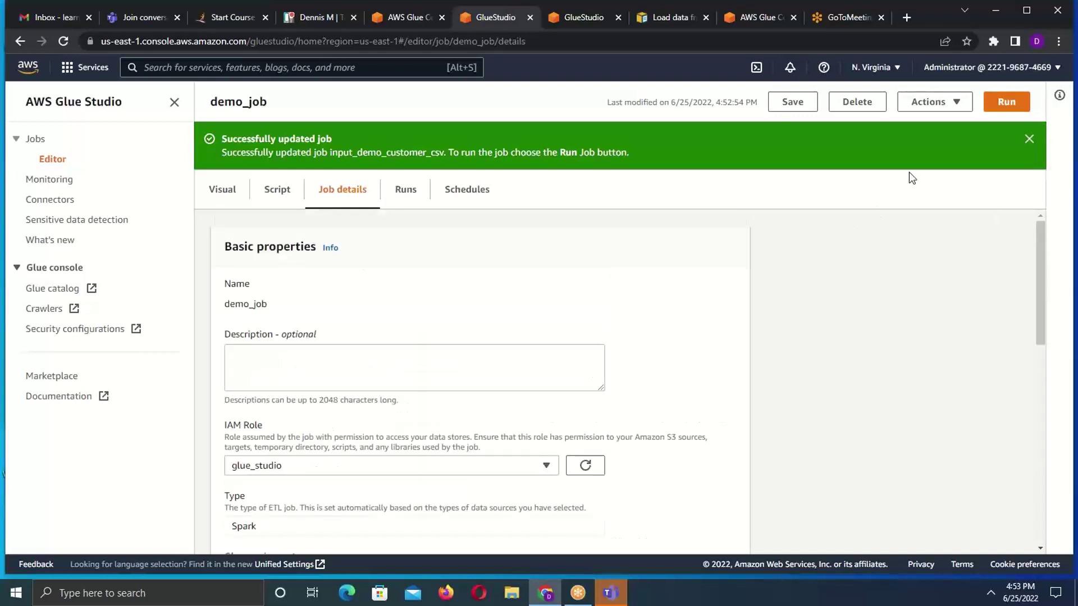
left_click(1004, 103)
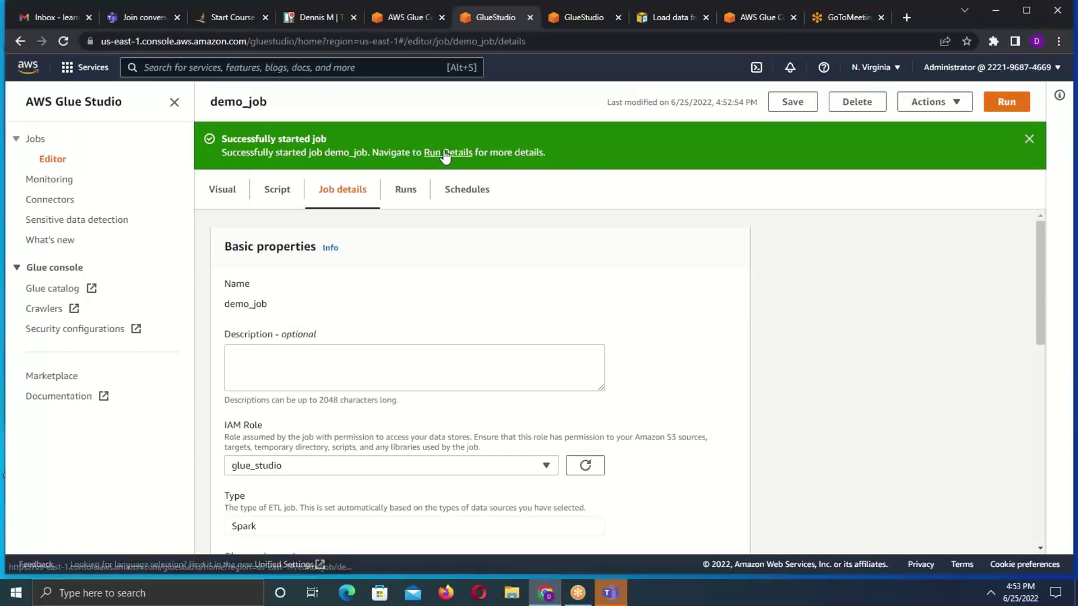
- Open the Glue Studio Monitoring dashboard
left_click(52, 179)
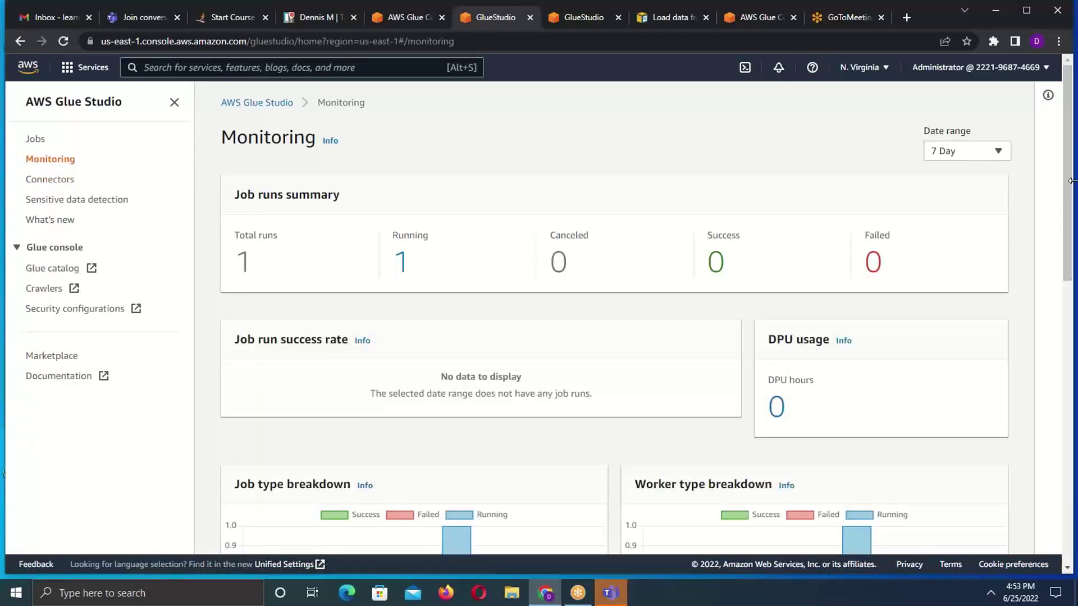
left_click_drag(1072, 191, 1072, 166)
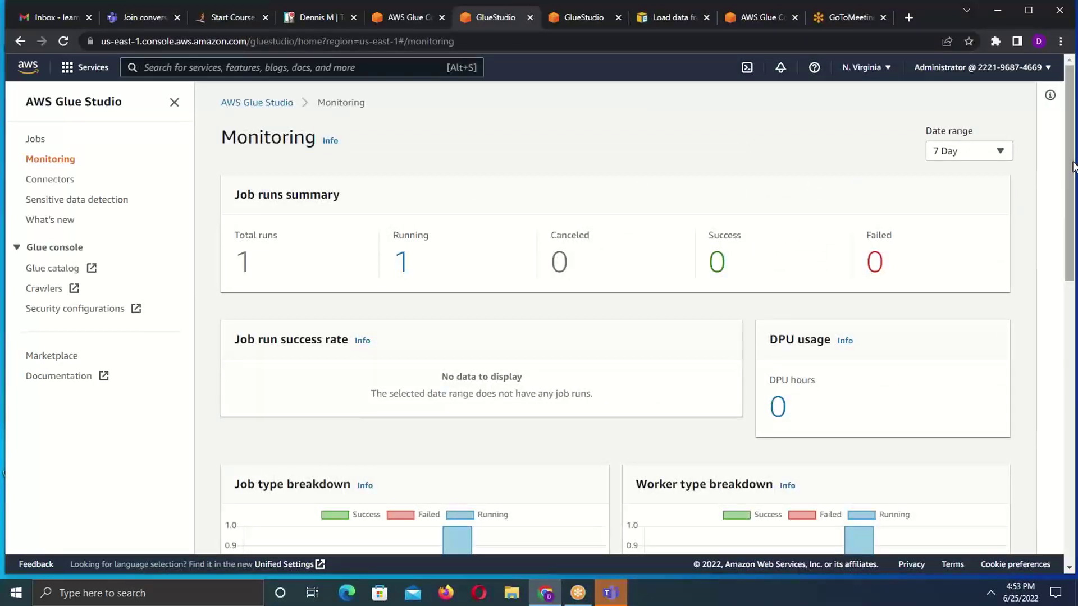
left_click_drag(1073, 167, 1073, 177)
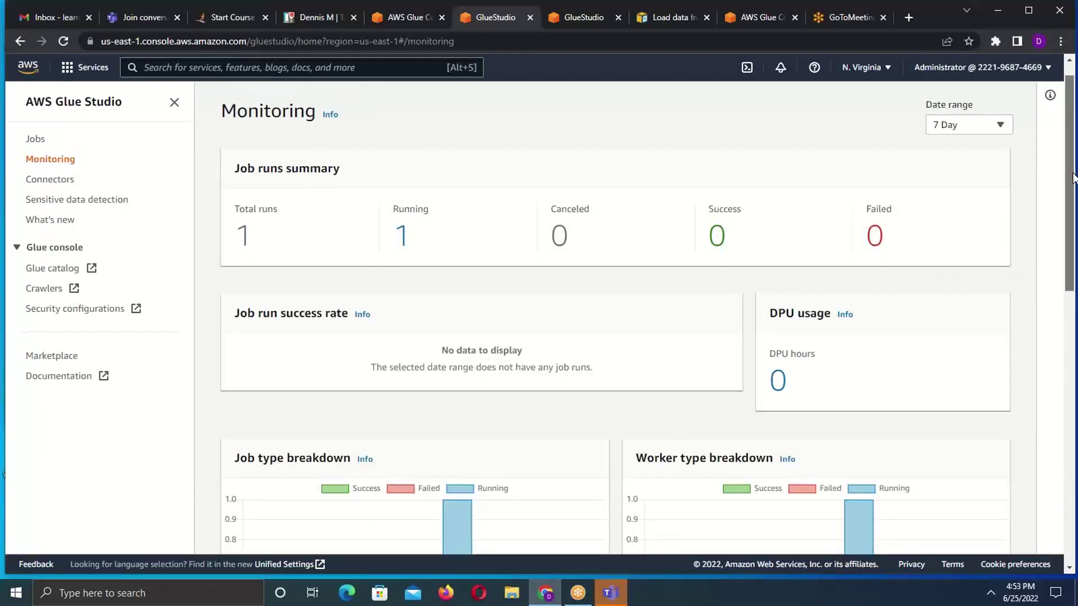
mouse_move(1073, 178)
left_mouse_down()
mouse_move(1073, 168)
mouse_move(1073, 409)
mouse_move(1073, 179)
left_mouse_up()
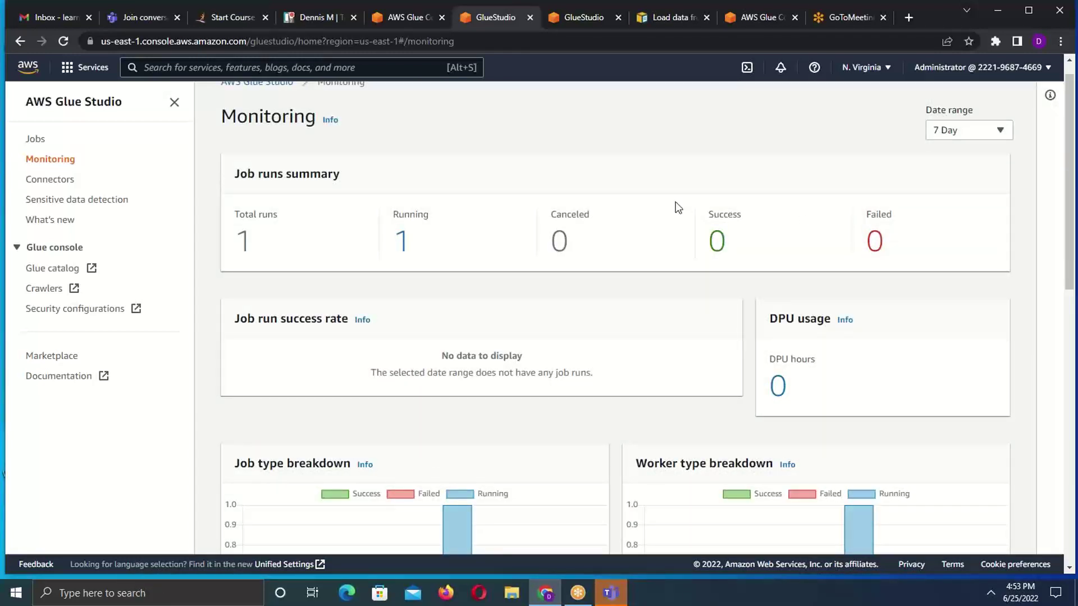
- Refresh the dashboard and review the Job runs table showing one demo_job run running
left_click(63, 41)
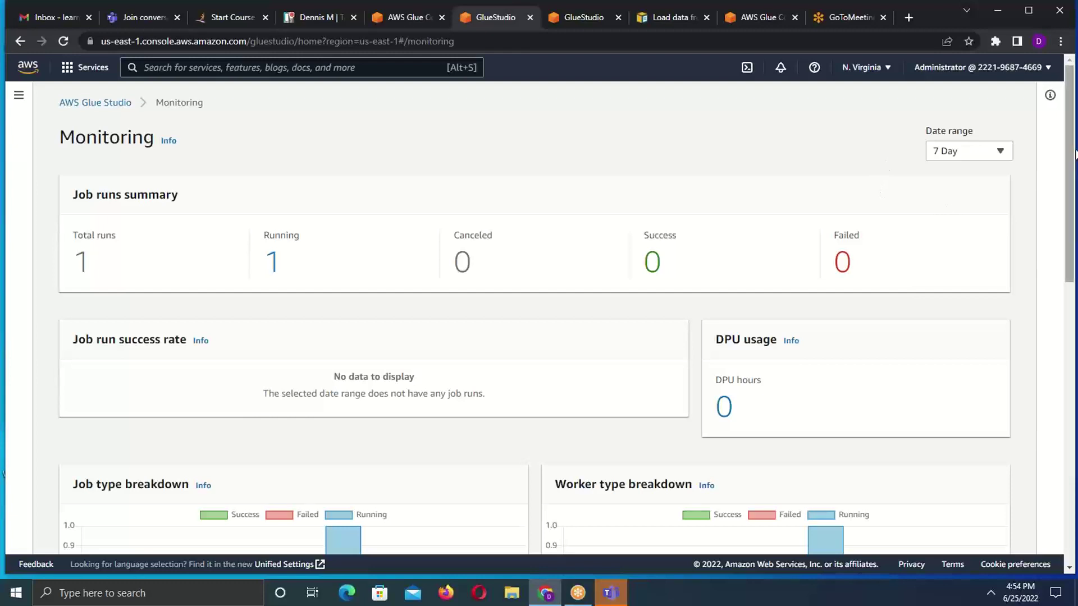
scroll(945, 199, "down", 5)
scroll(909, 191, "up", 5)
left_click_drag(1066, 236, 1066, 328)
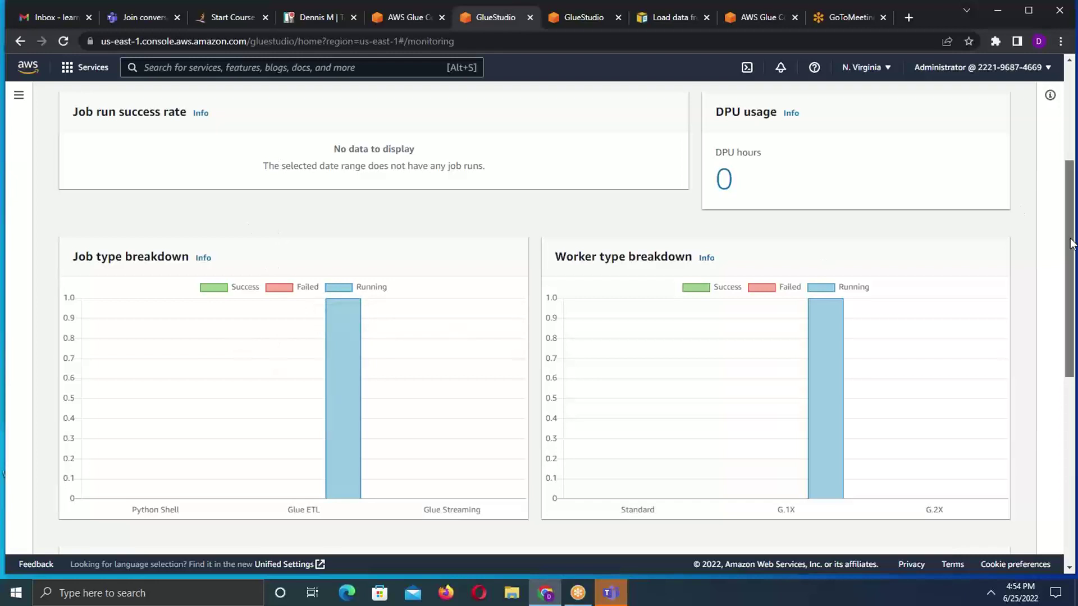
left_click_drag(1072, 243, 1072, 463)
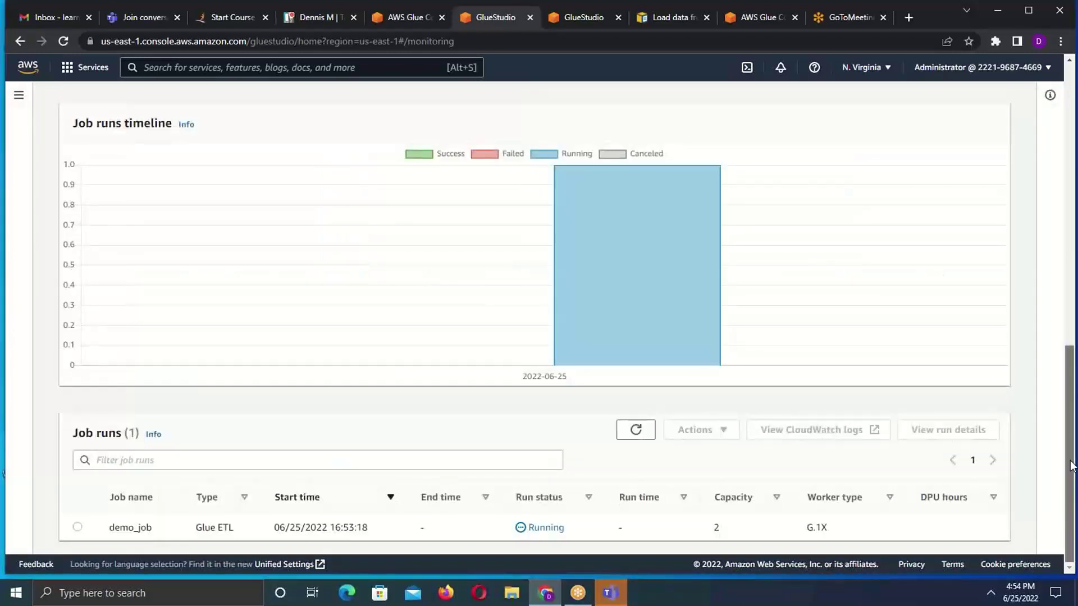
left_click_drag(1072, 465, 1075, 136)
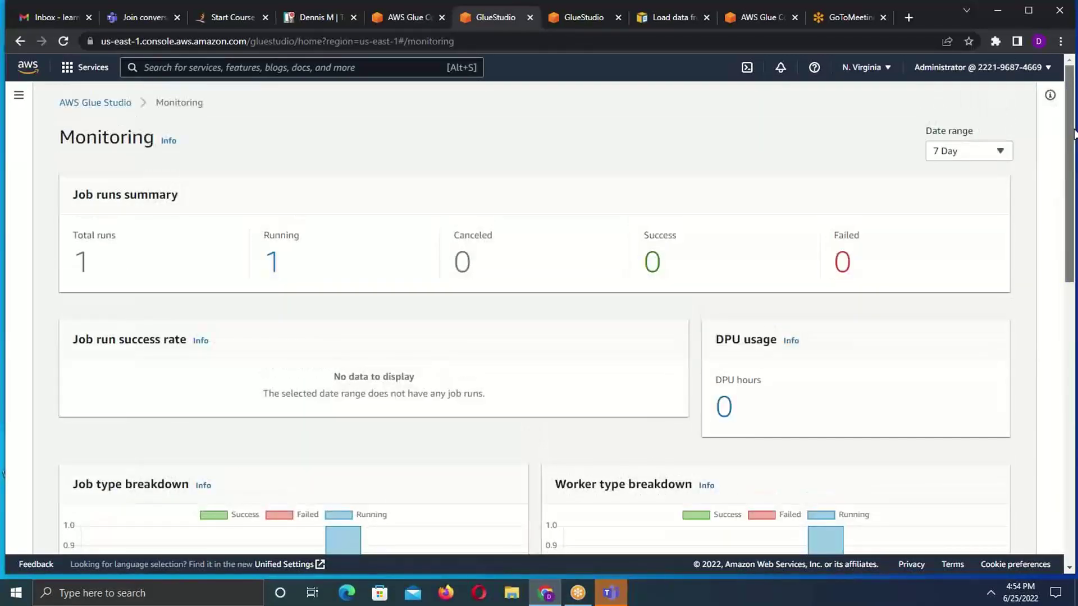
left_click(65, 41)
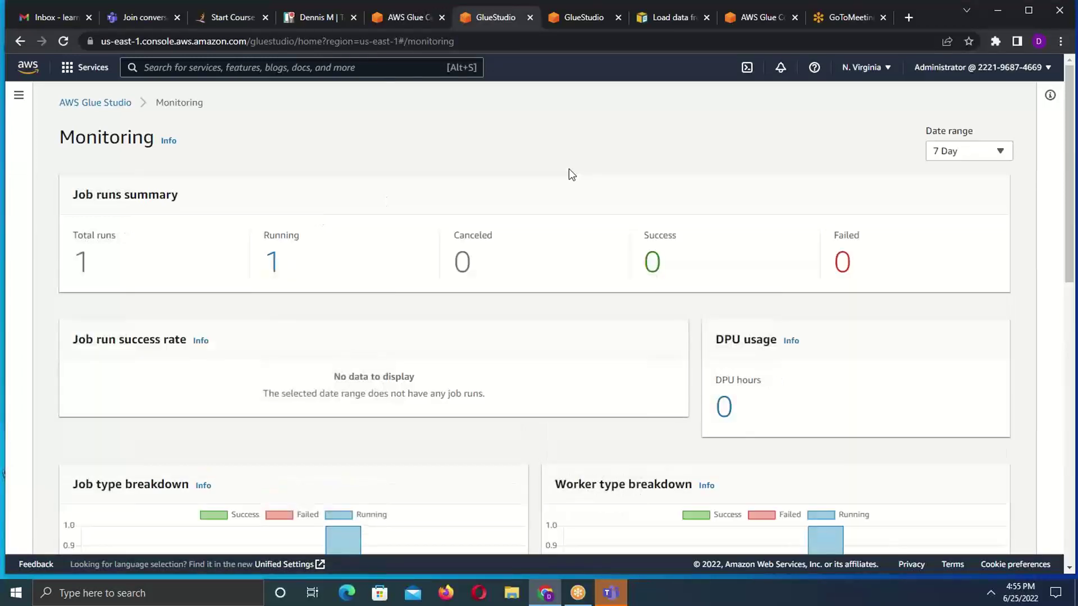
left_click_drag(1069, 127, 1072, 90)
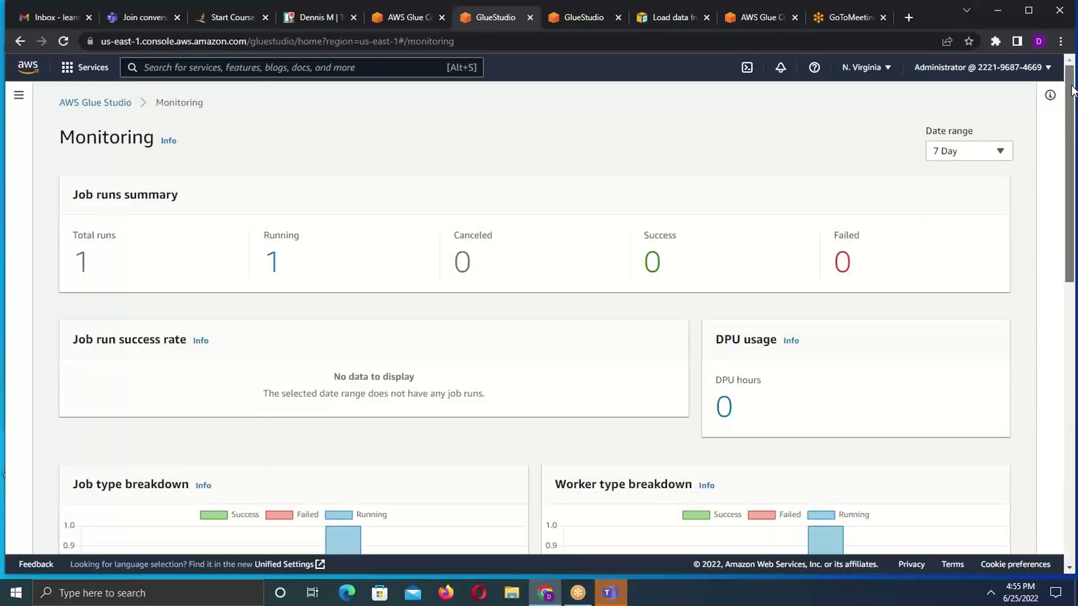
- Close the region list and reload Glue Studio Monitoring; demo_job's run is still in progress
left_click(891, 69)
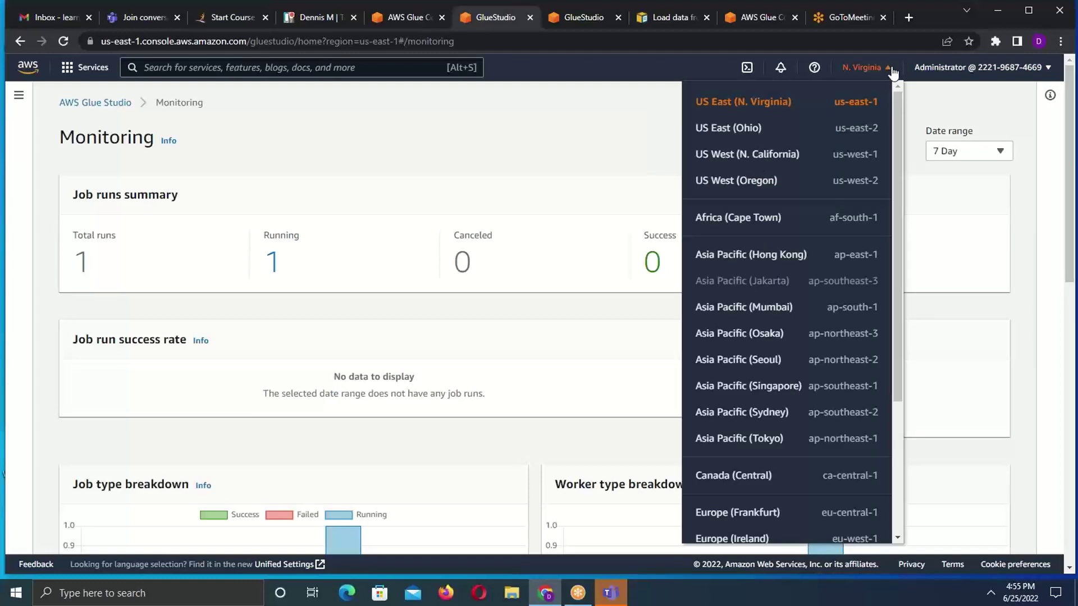
left_click(892, 72)
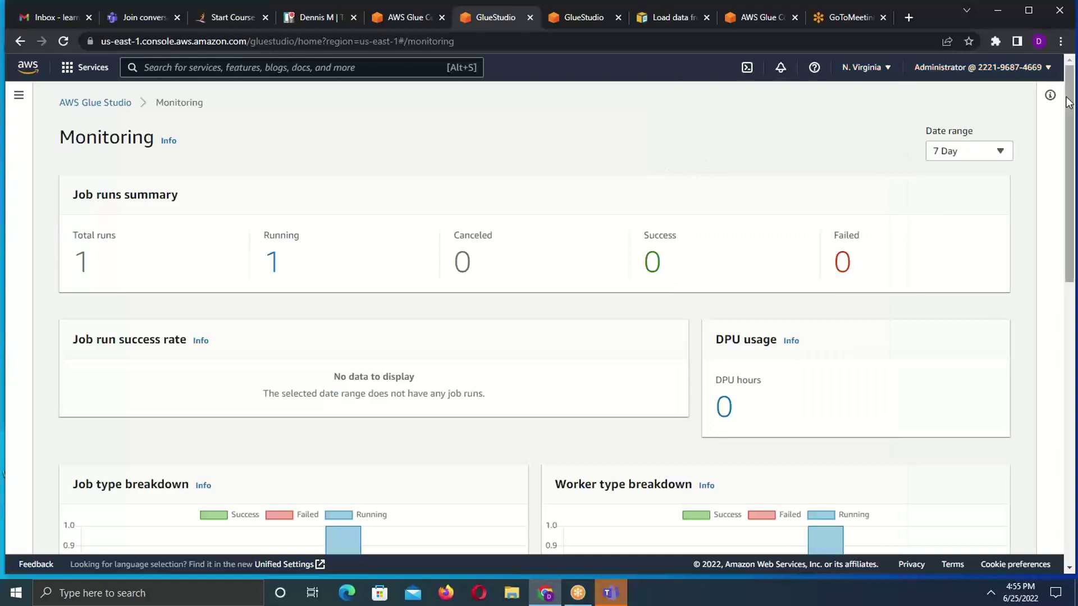
mouse_move(1069, 101)
left_mouse_down()
mouse_move(1069, 222)
mouse_move(1069, 92)
left_mouse_up()
left_click(69, 36)
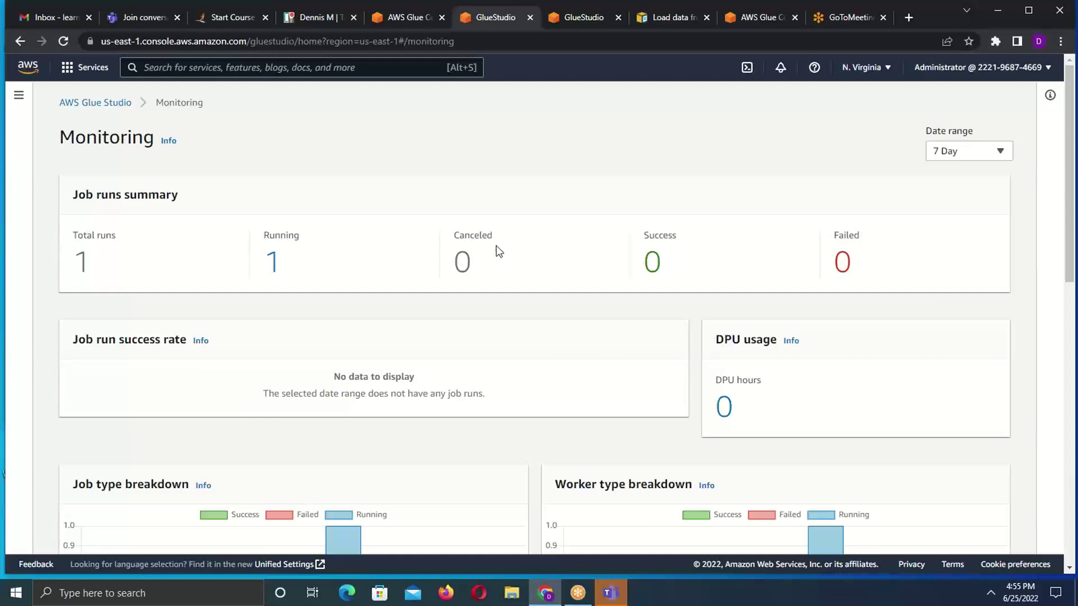
left_click_drag(1071, 126, 1050, 141)
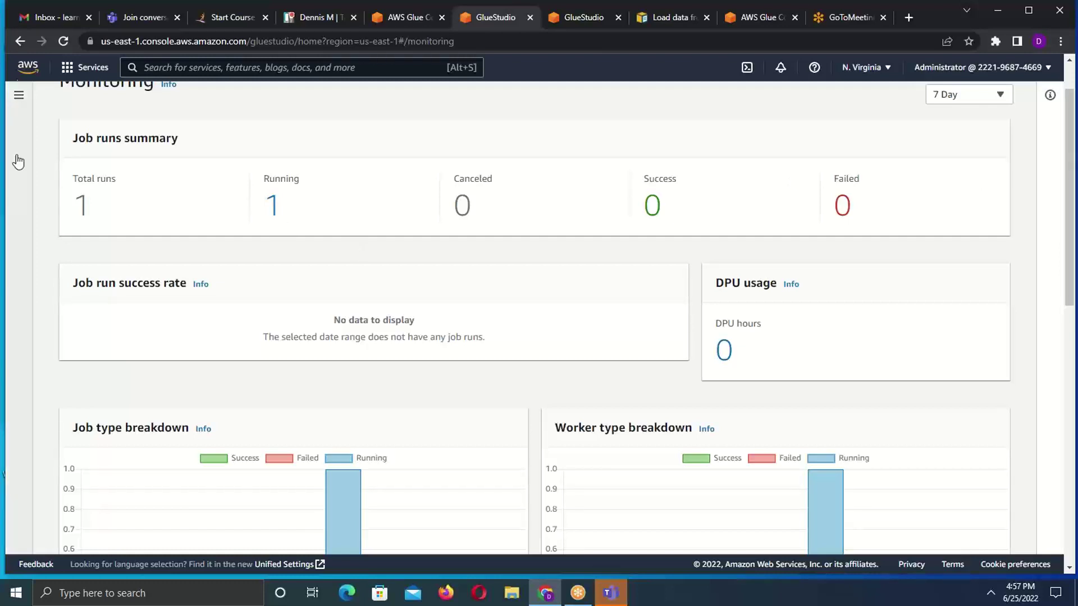
- Reload Monitoring until demo_job shows 1 success, 0 running and 100% success rate
left_click(63, 41)
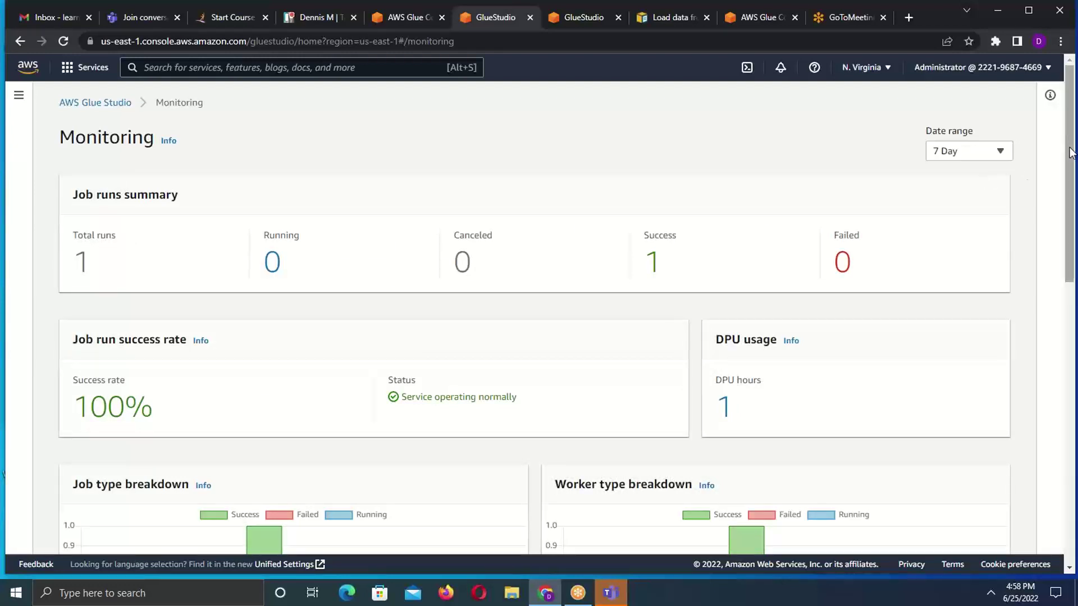
left_click_drag(1071, 153, 1071, 164)
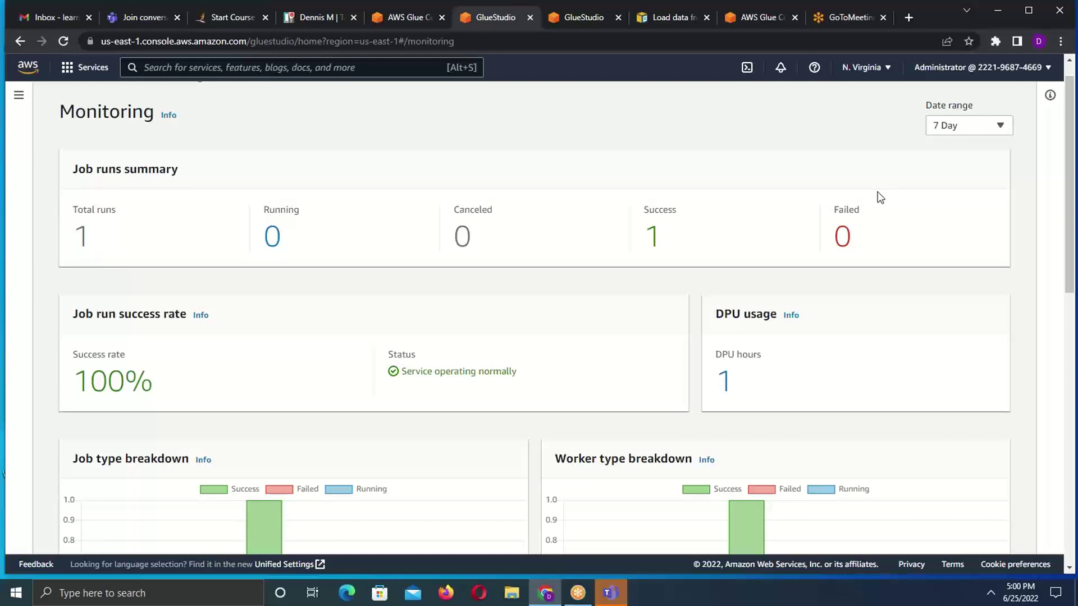
left_click(19, 100)
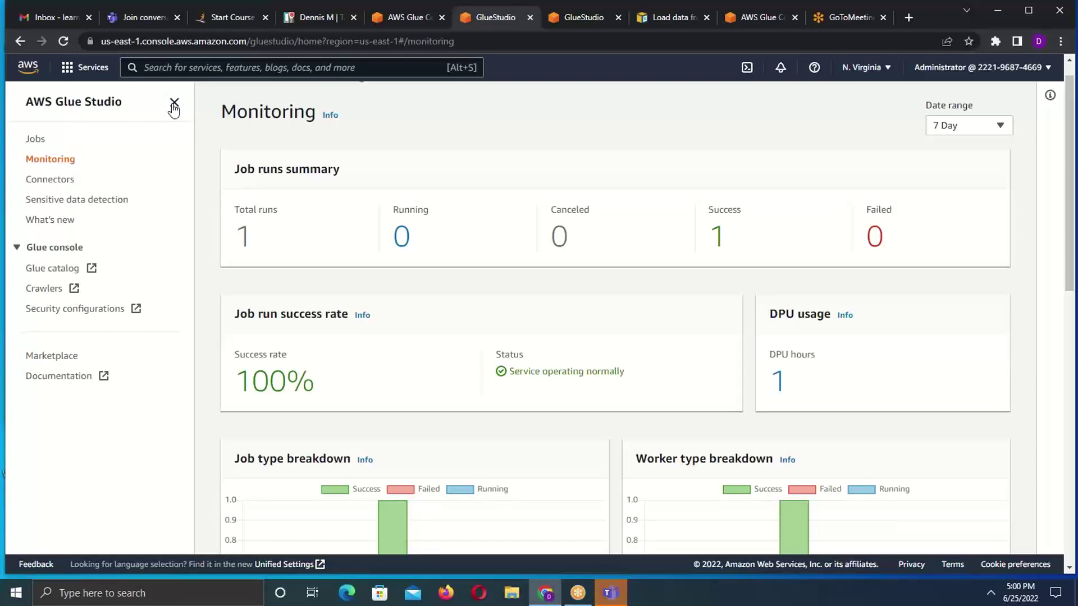
left_click(174, 103)
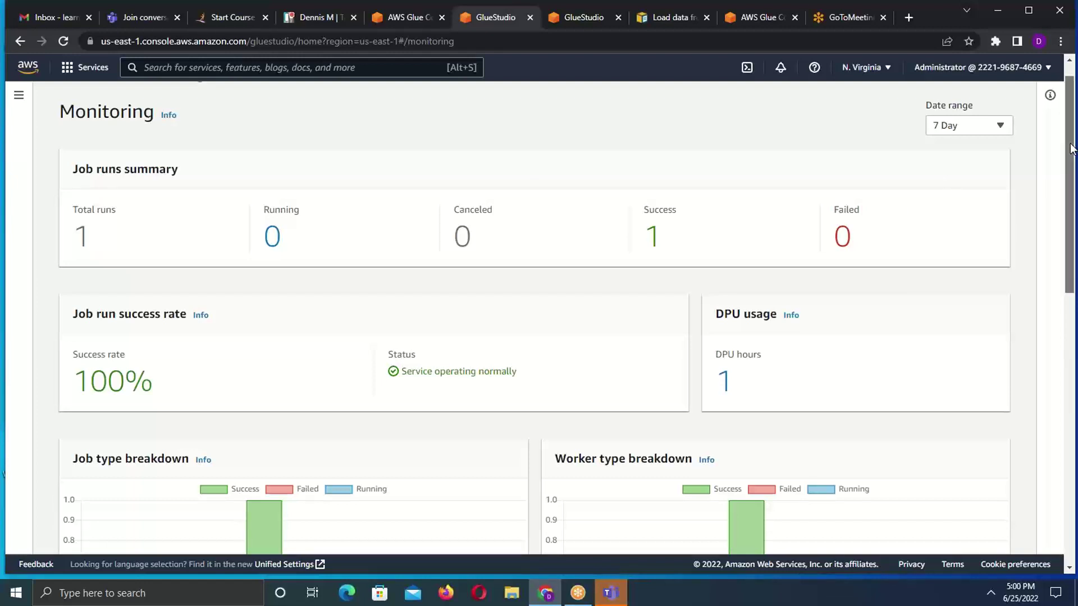
left_click_drag(1072, 149, 1036, 89)
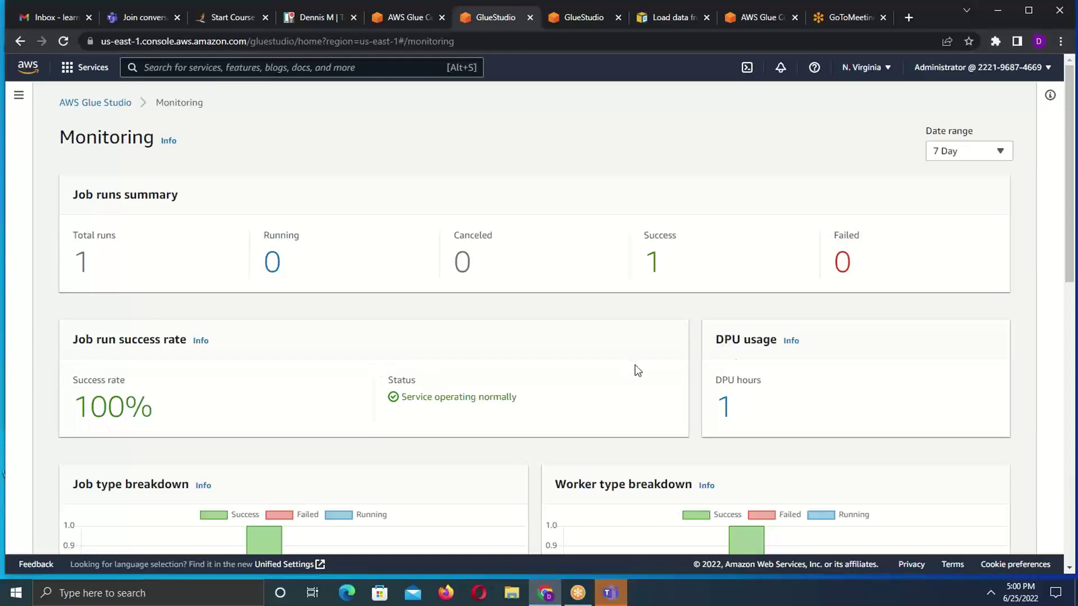
left_click_drag(1072, 189, 1005, 150)
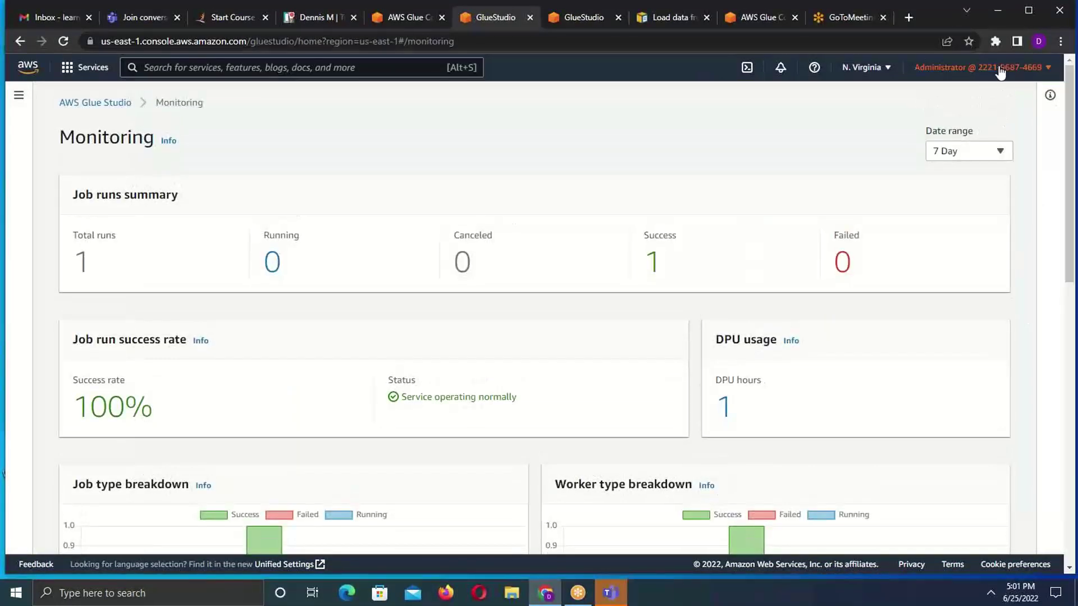
- Search the console for S3 and open the Amazon S3 Buckets list
left_click(409, 17)
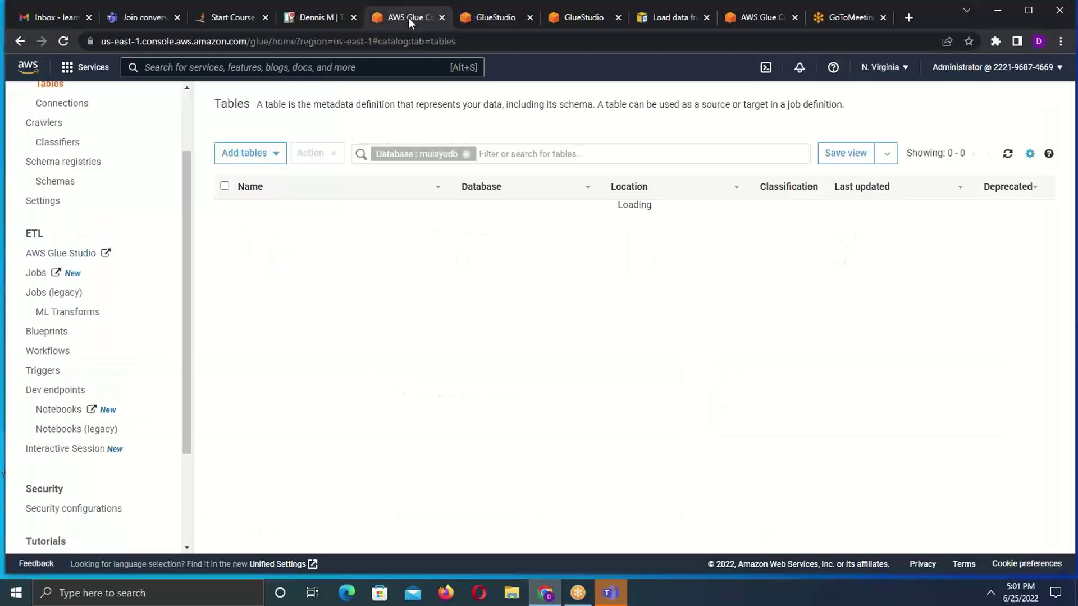
left_click(208, 71)
type("S3")
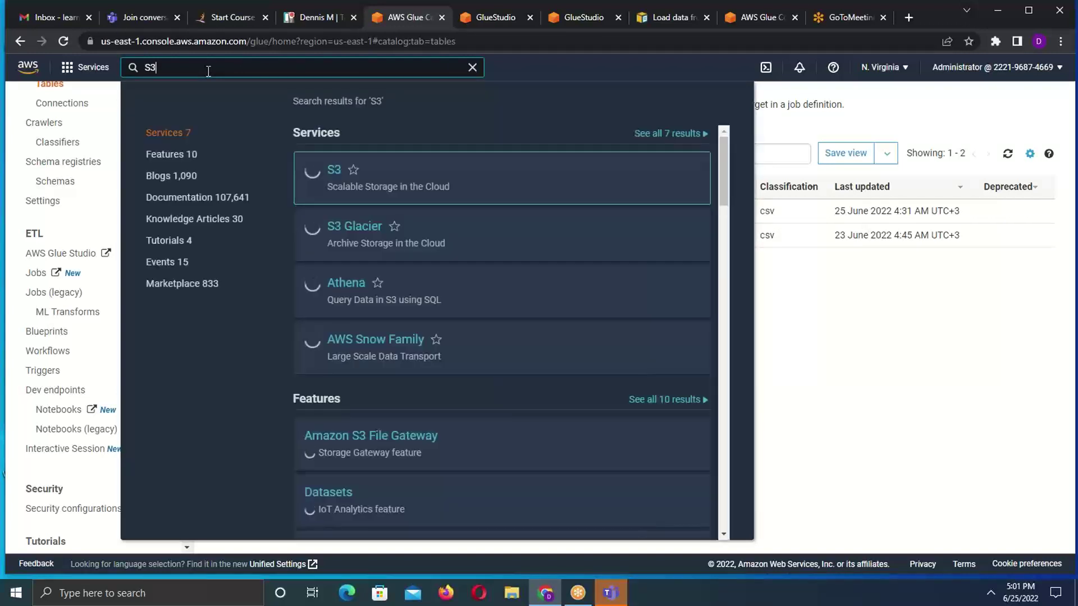
left_click(333, 170)
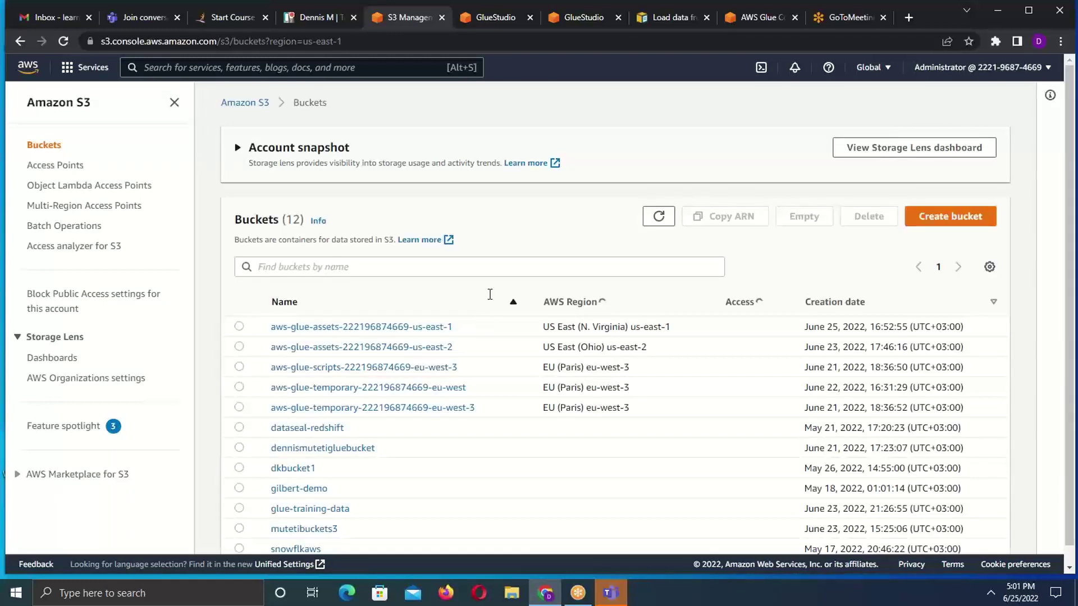
- Open the mutetibuckets3 bucket's output/ folder to find run-Target_node3-1-part-r-00000
left_click_drag(1072, 247, 1071, 357)
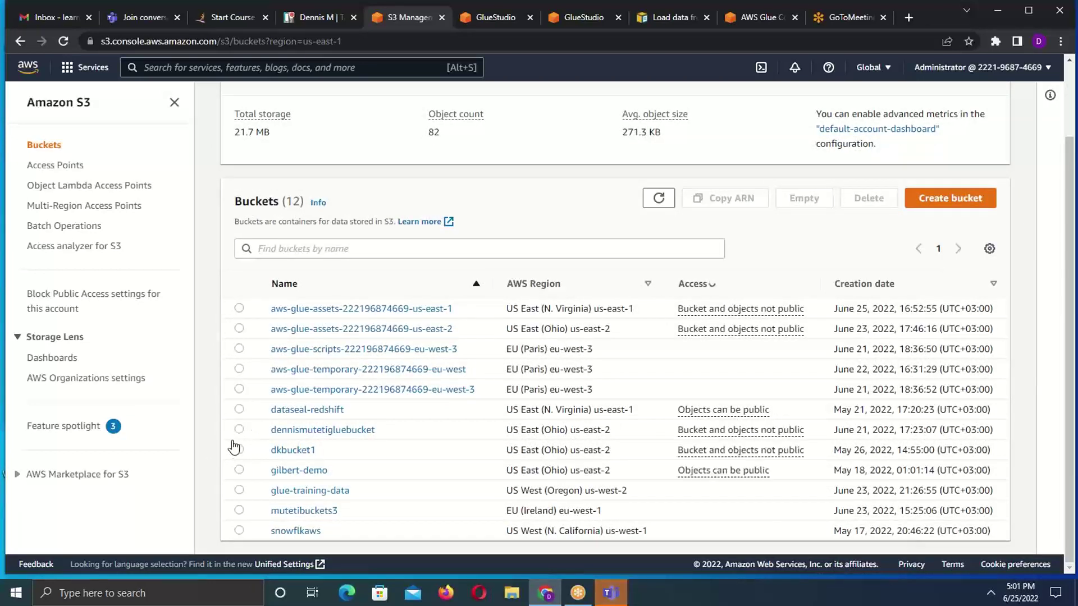
left_click(239, 510)
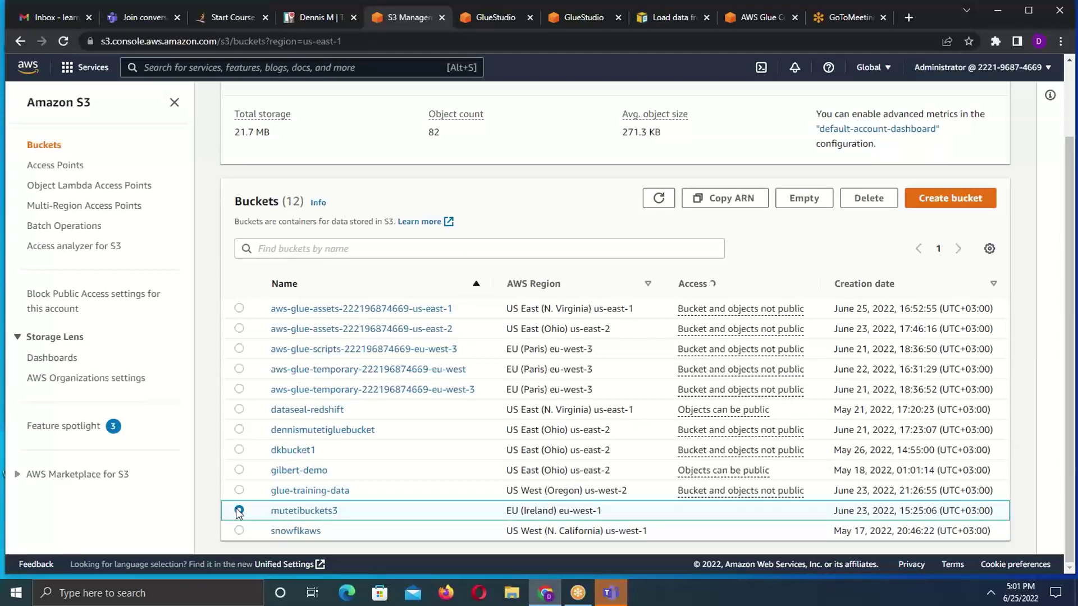
left_click(299, 512)
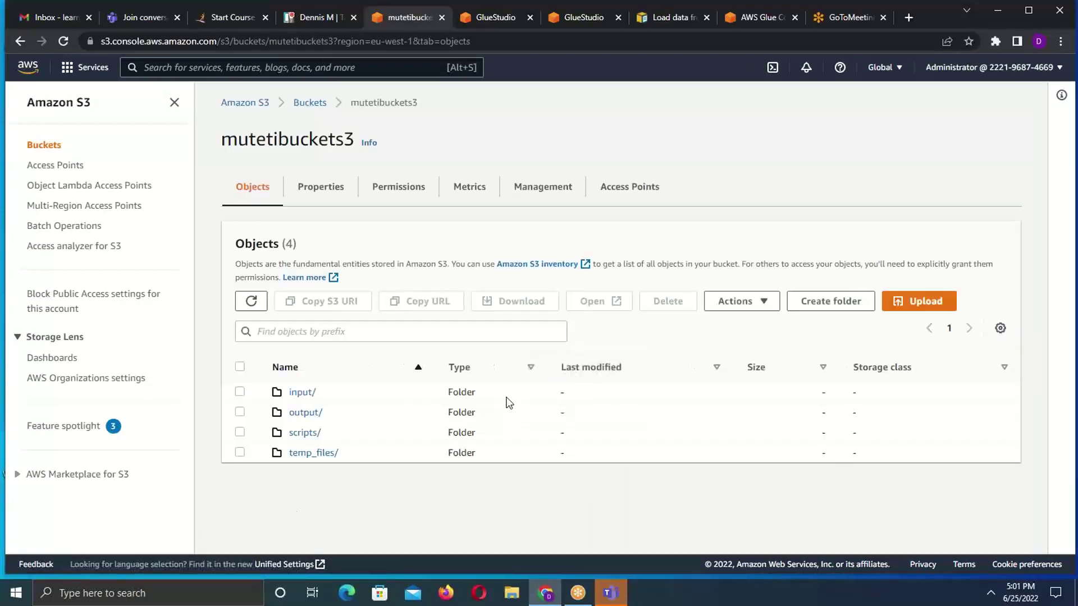
left_click(239, 412)
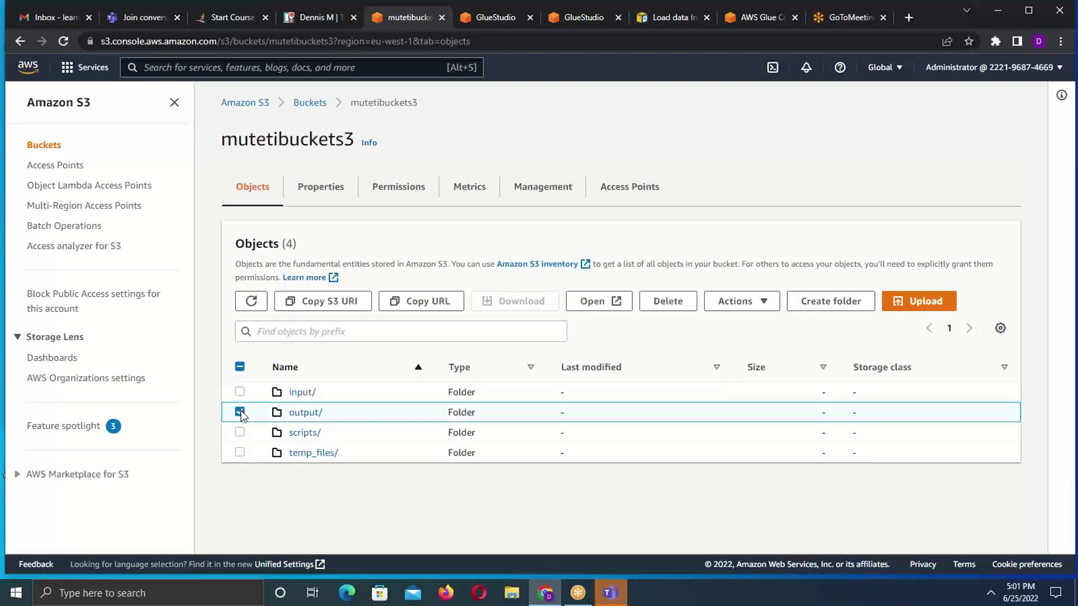
left_click(301, 414)
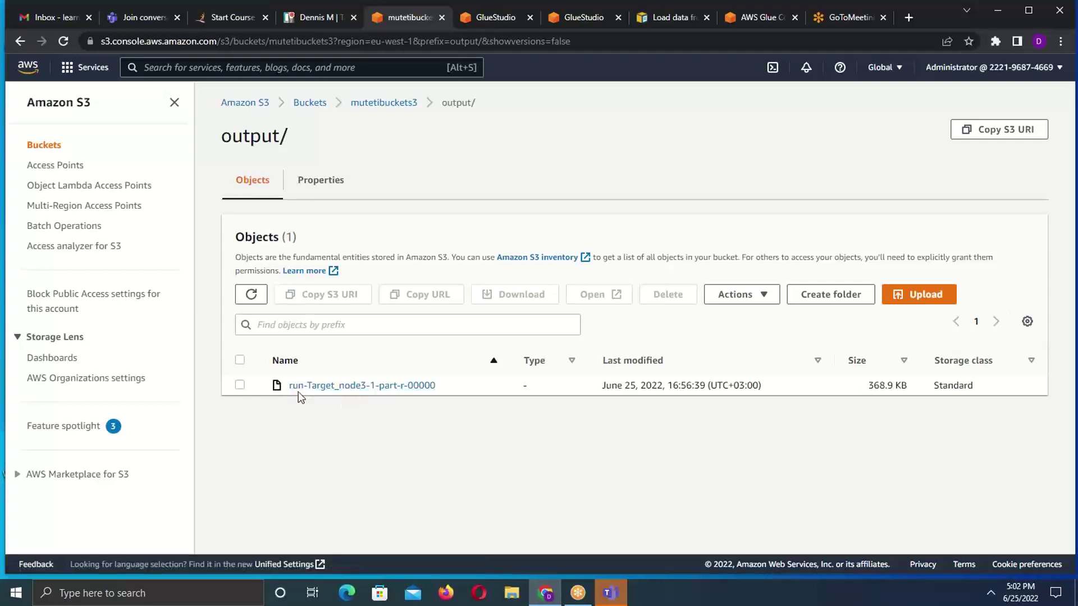
- Select run-Target_node3-1-part-r-00000 and choose Query with S3 Select from Actions
left_click(239, 386)
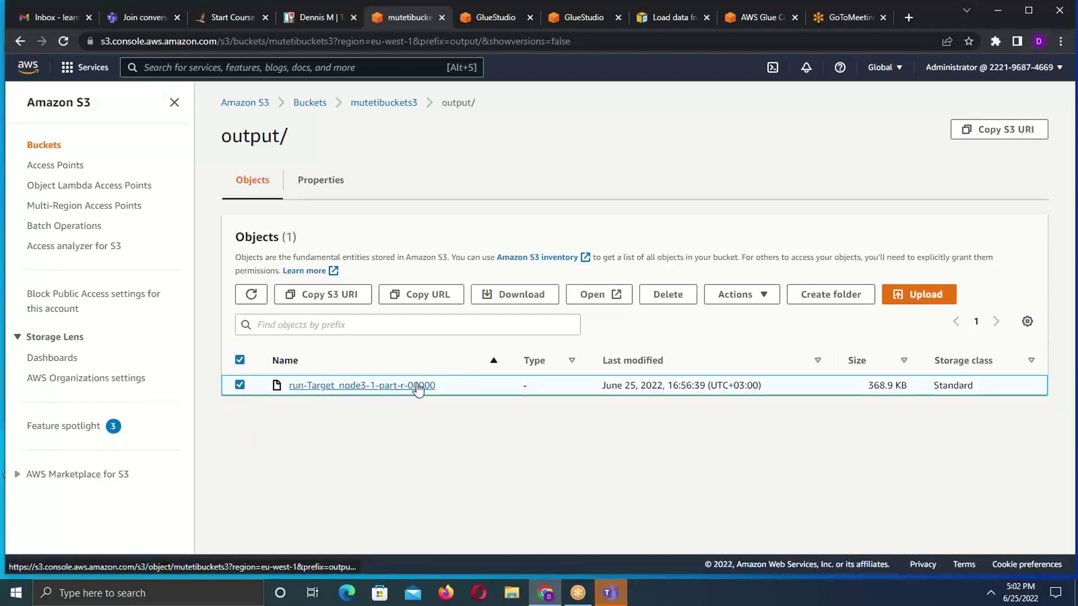
left_click(764, 301)
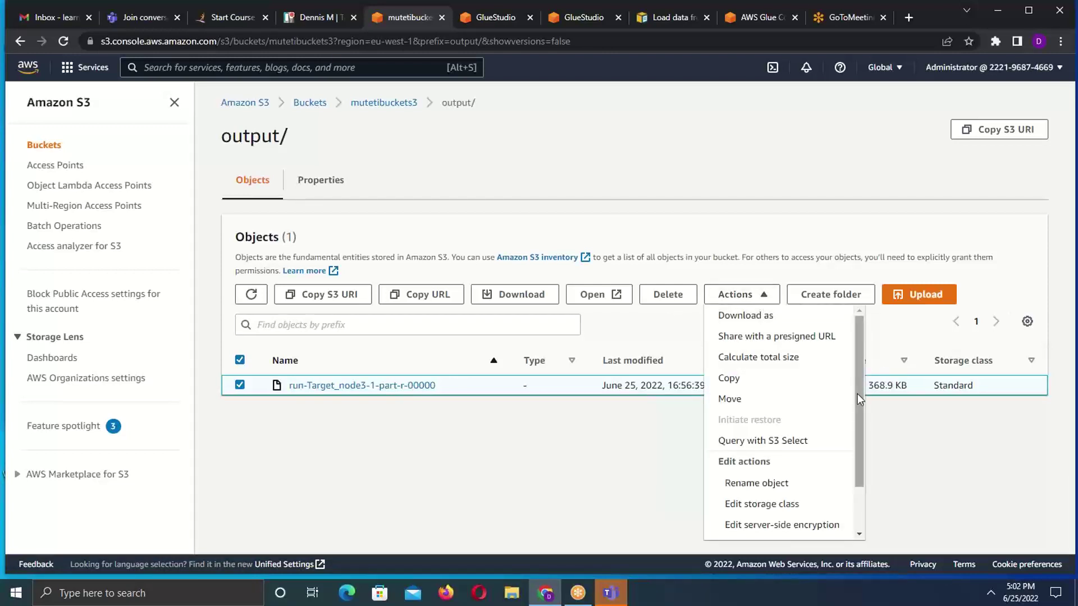
left_click_drag(860, 393, 864, 411)
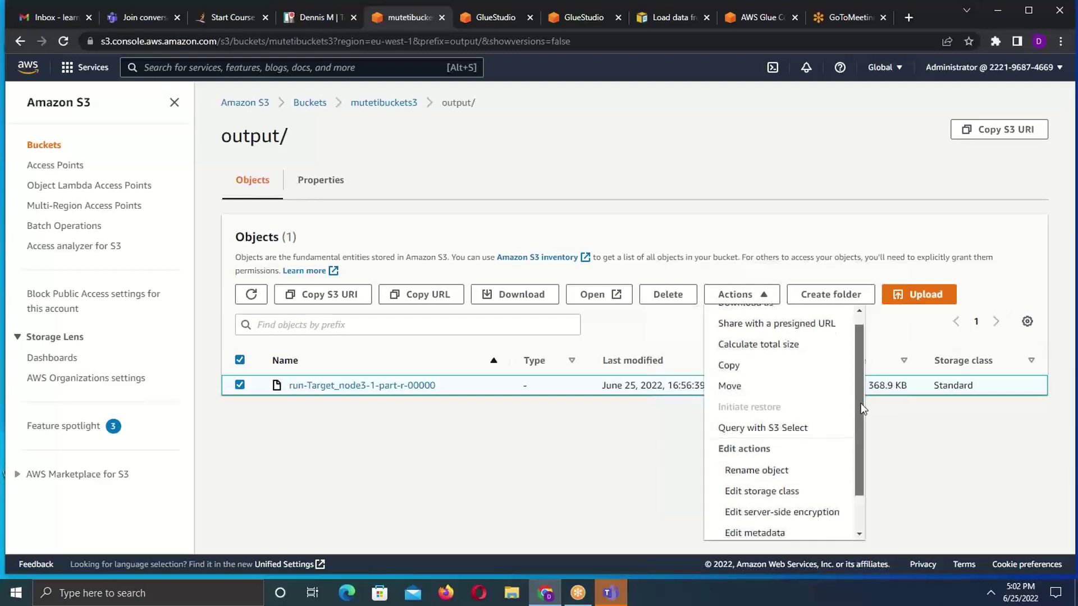
left_click(215, 426)
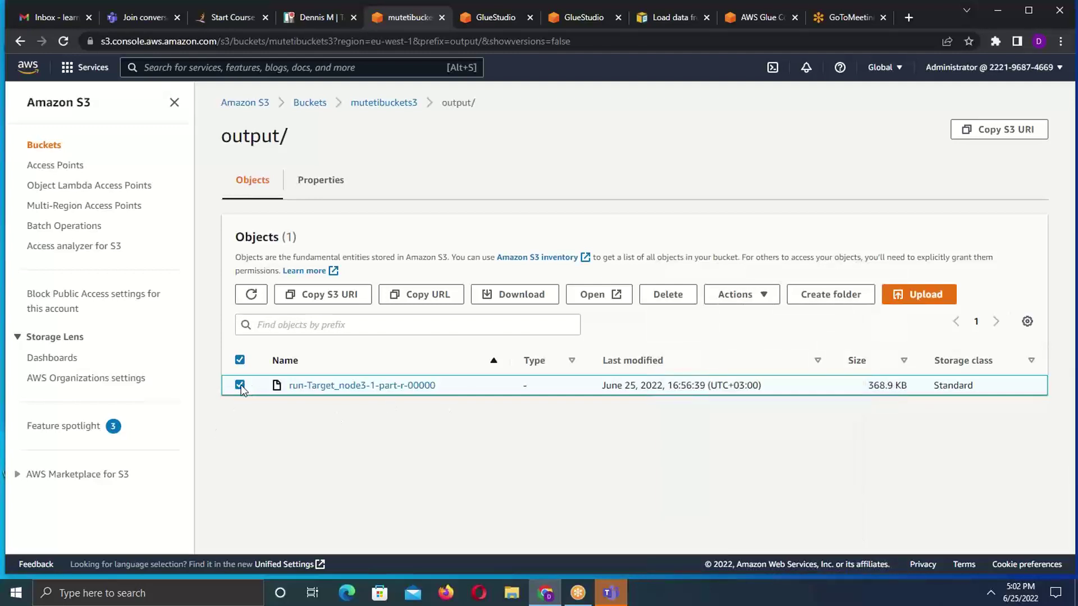
left_click(239, 385)
left_click(240, 385)
left_click(765, 298)
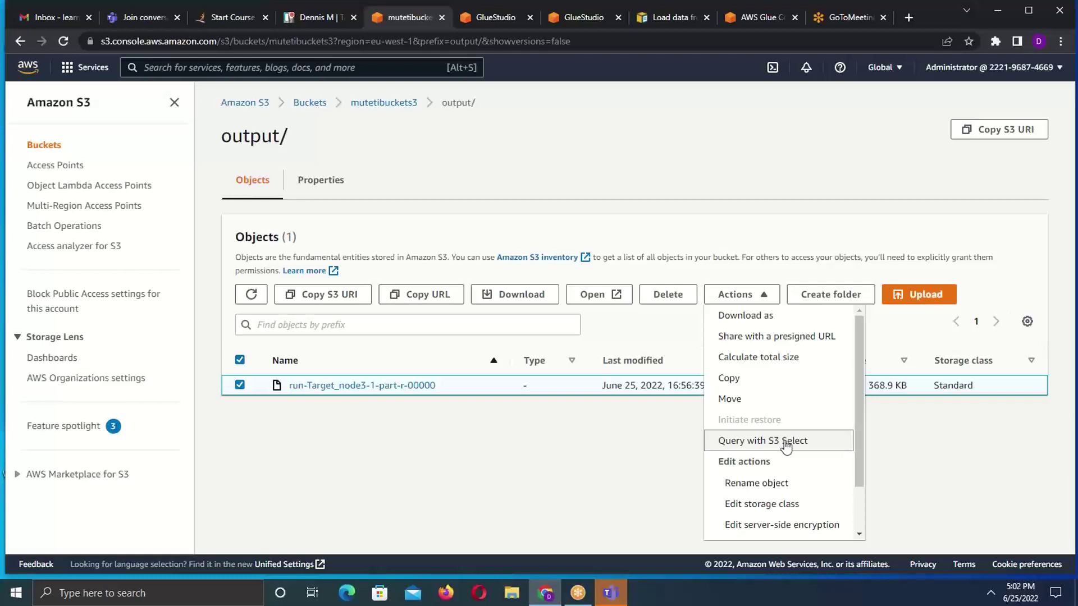
left_click(786, 443)
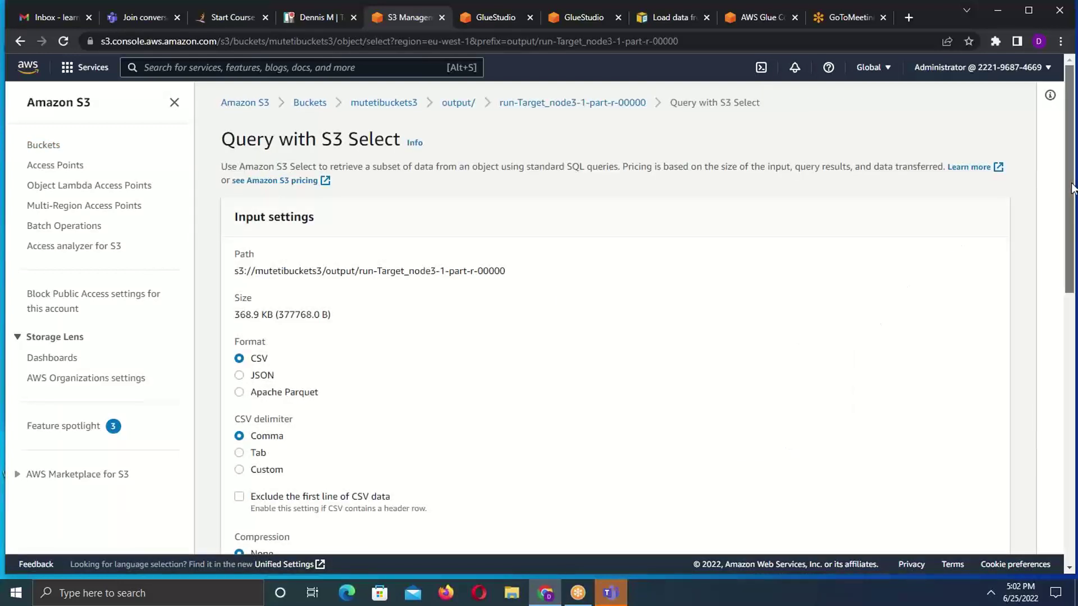
- Set the input format to JSON and run the LIMIT 5 query, returning 5 records
left_click_drag(1071, 180, 1072, 248)
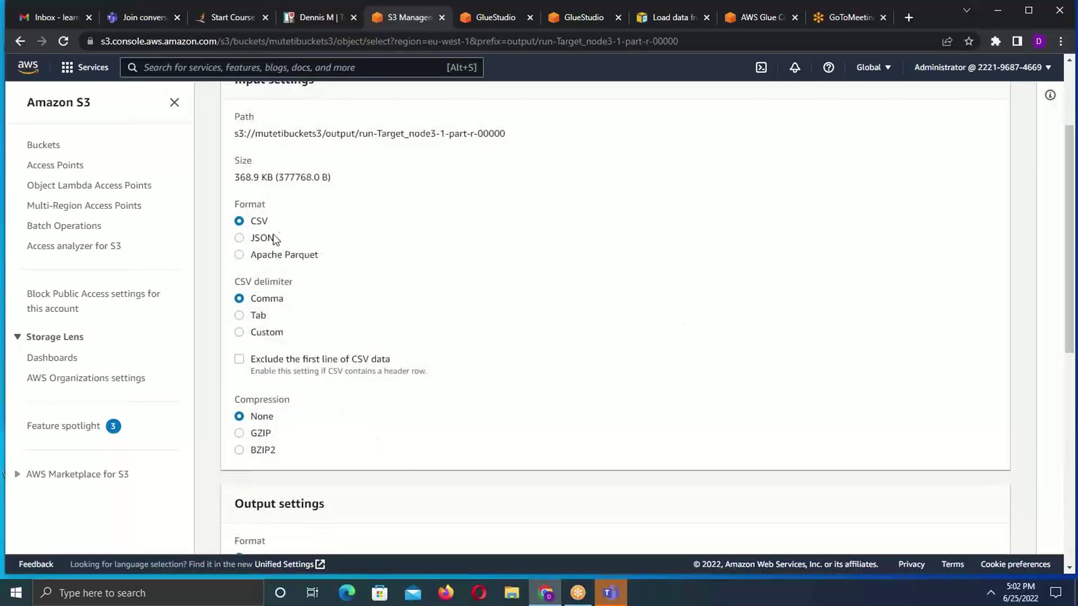
left_click(239, 239)
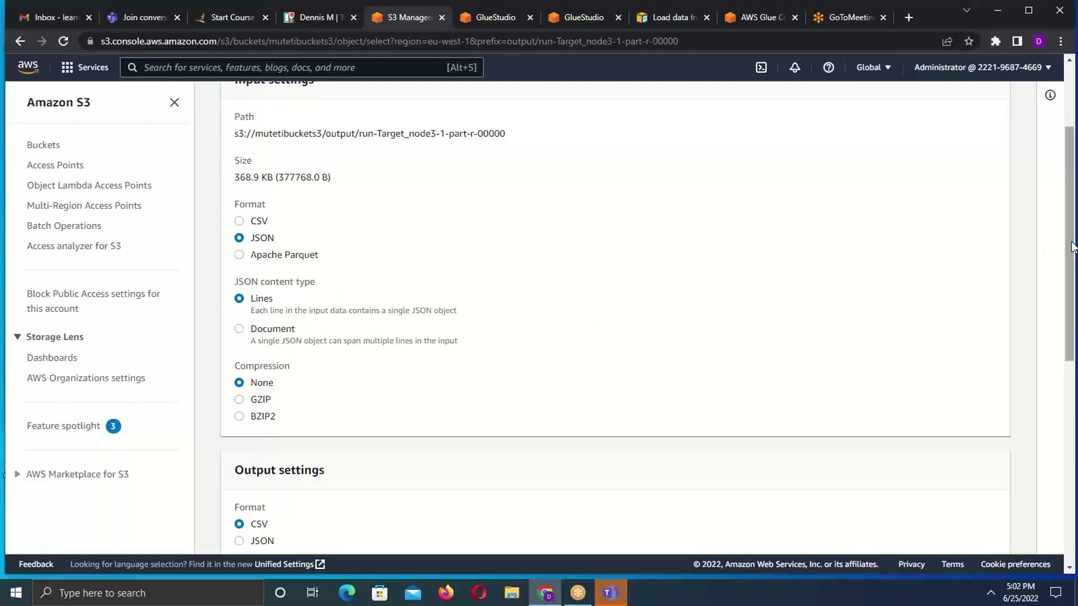
left_click_drag(1072, 242, 1072, 415)
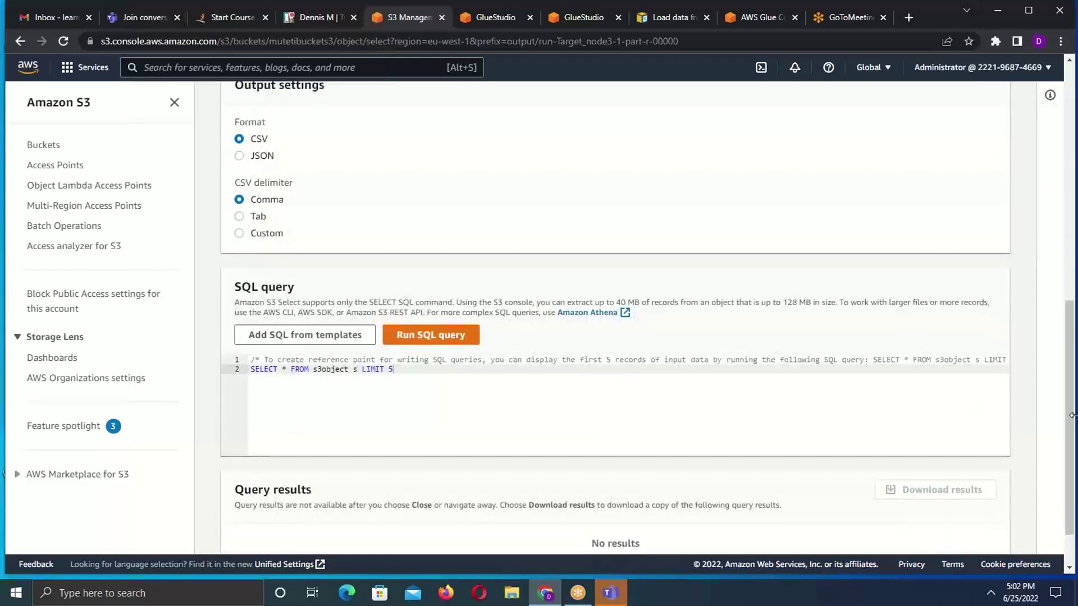
left_click(422, 337)
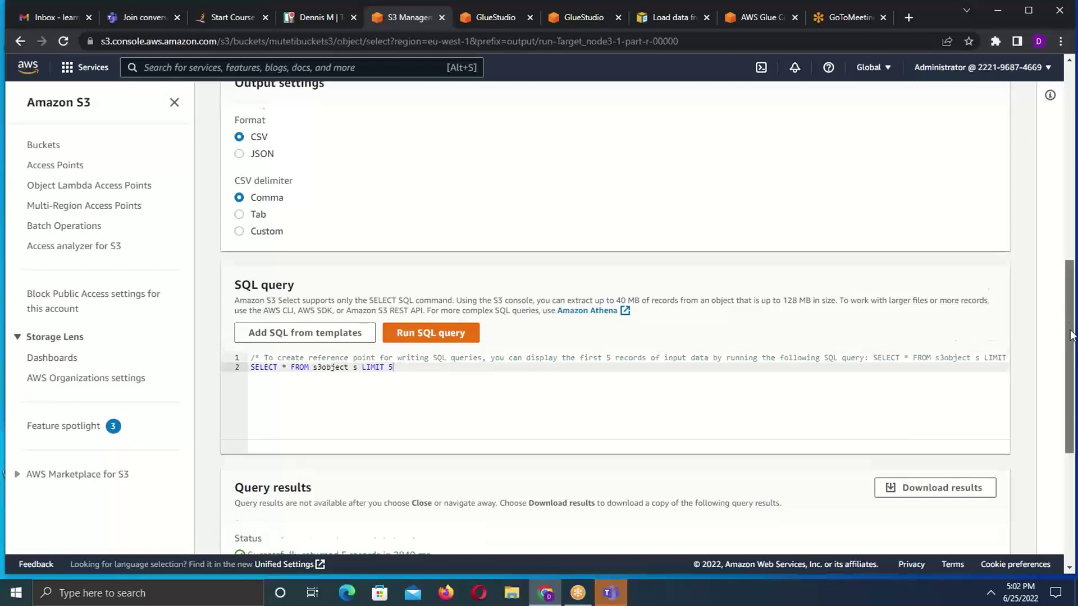
scroll(1073, 335, "down", 4)
scroll(378, 401, "down", 1)
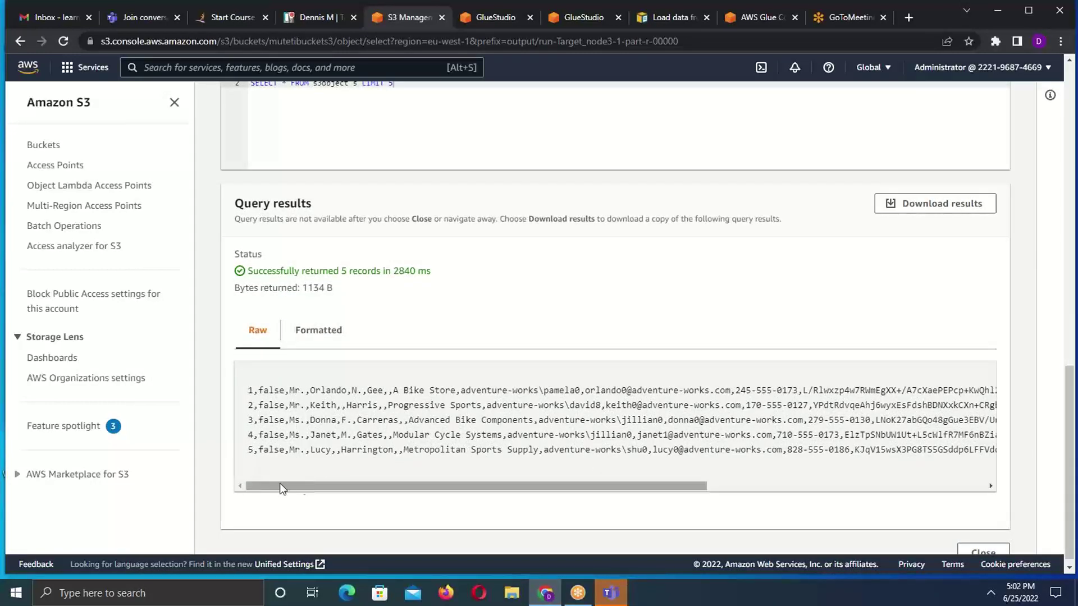
left_click_drag(280, 483, 245, 505)
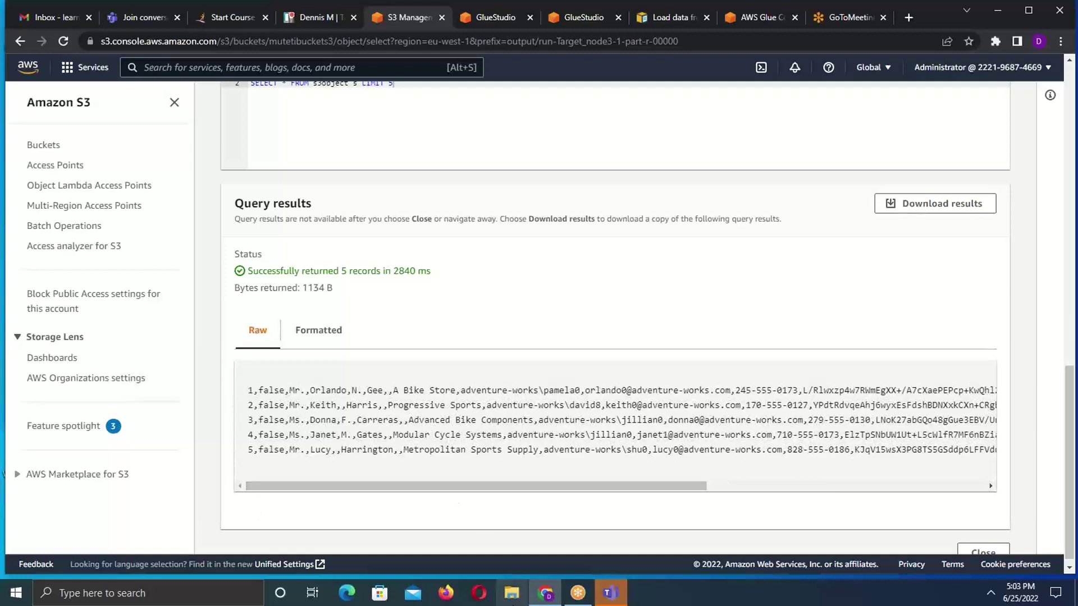
- Open the customer spreadsheet from Downloads > gluestudio-main > gluestudio-main in Excel
left_click(513, 601)
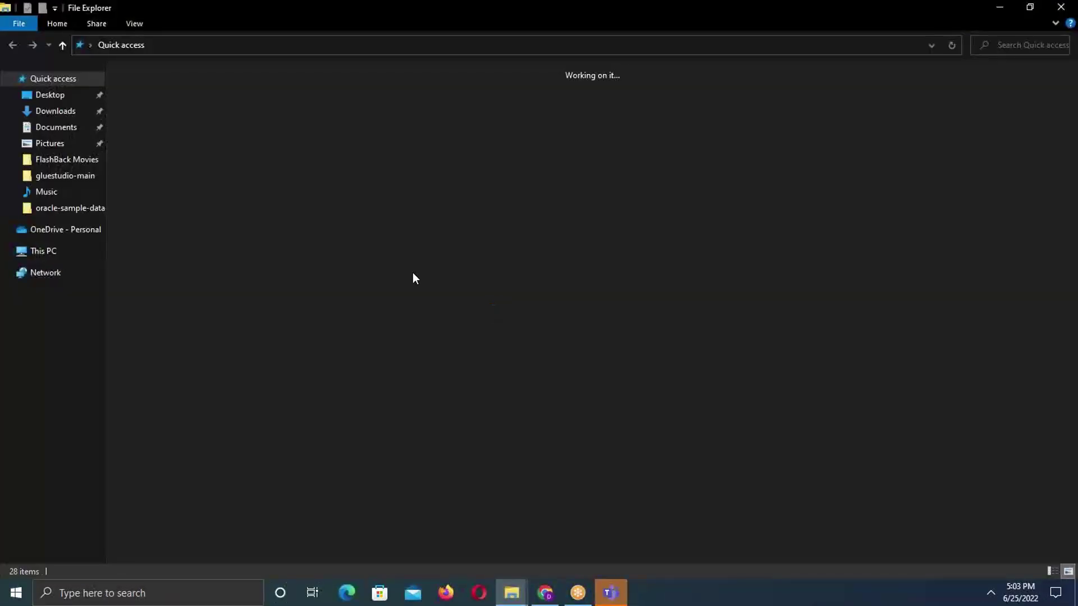
left_click(54, 110)
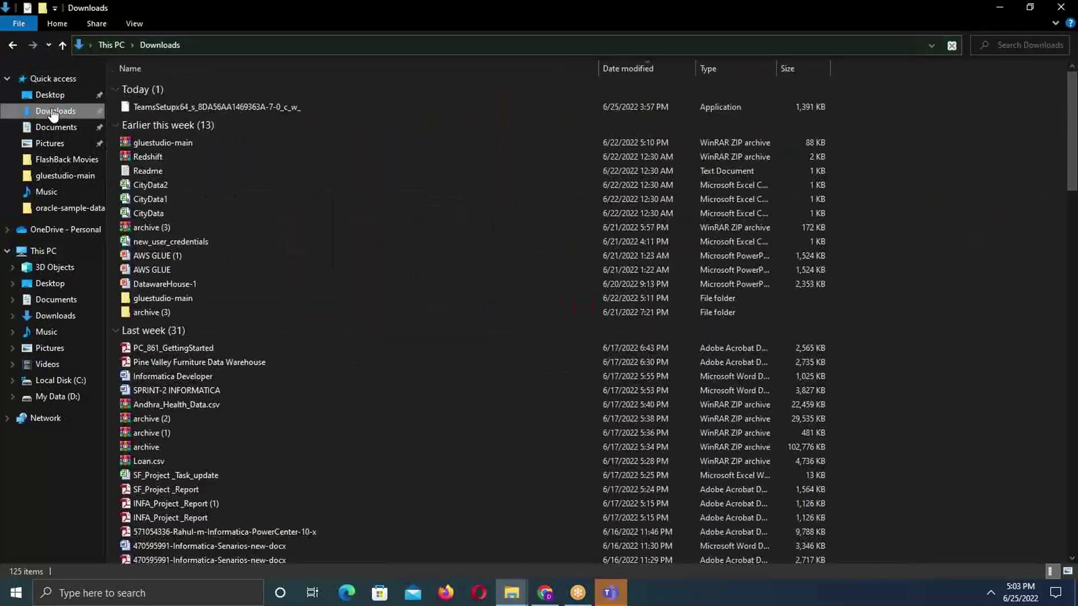
double_click(185, 298)
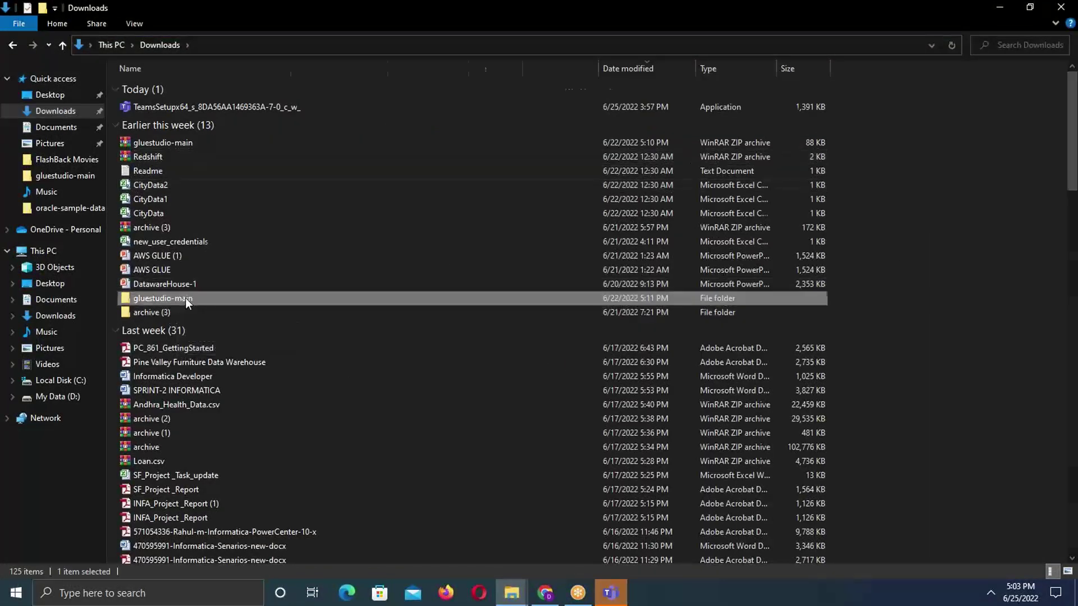
double_click(160, 83)
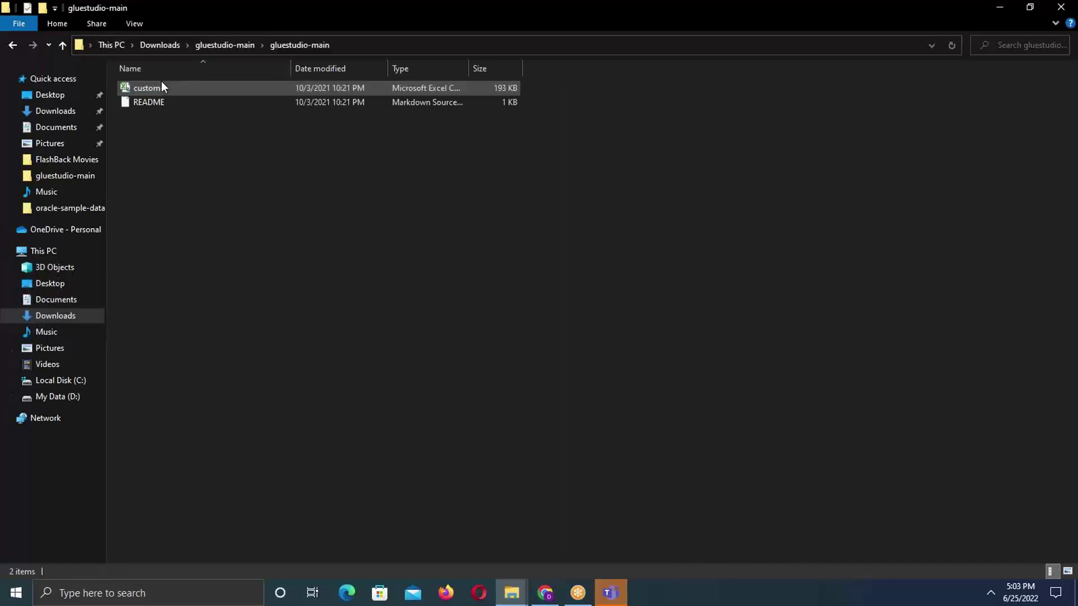
double_click(163, 88)
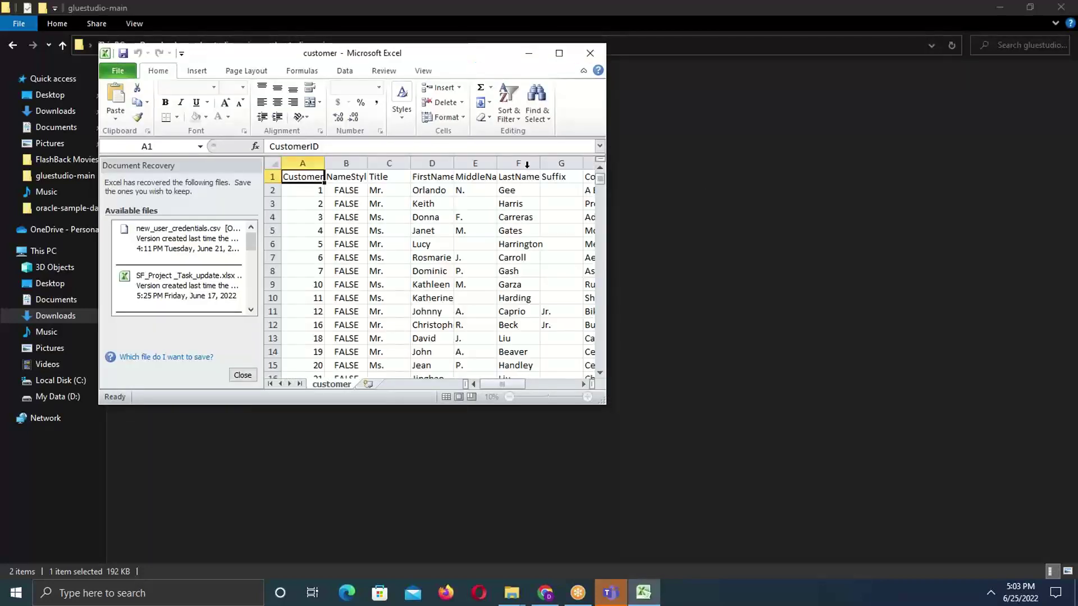
- Compare the first customer record in Excel with the first S3 Select result row
left_click_drag(665, 95, 992, 115)
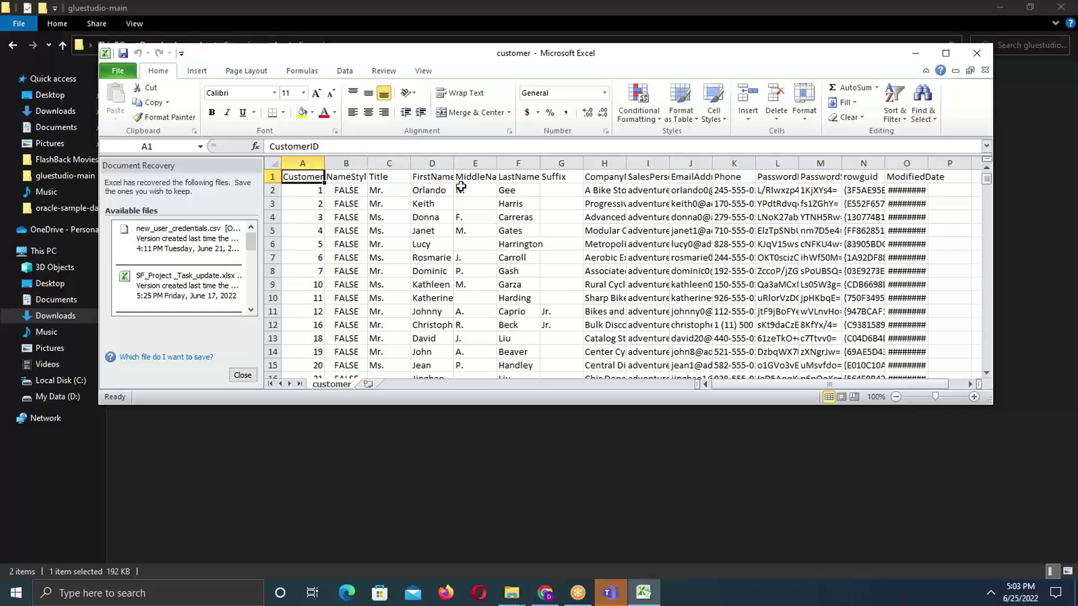
left_click(278, 189)
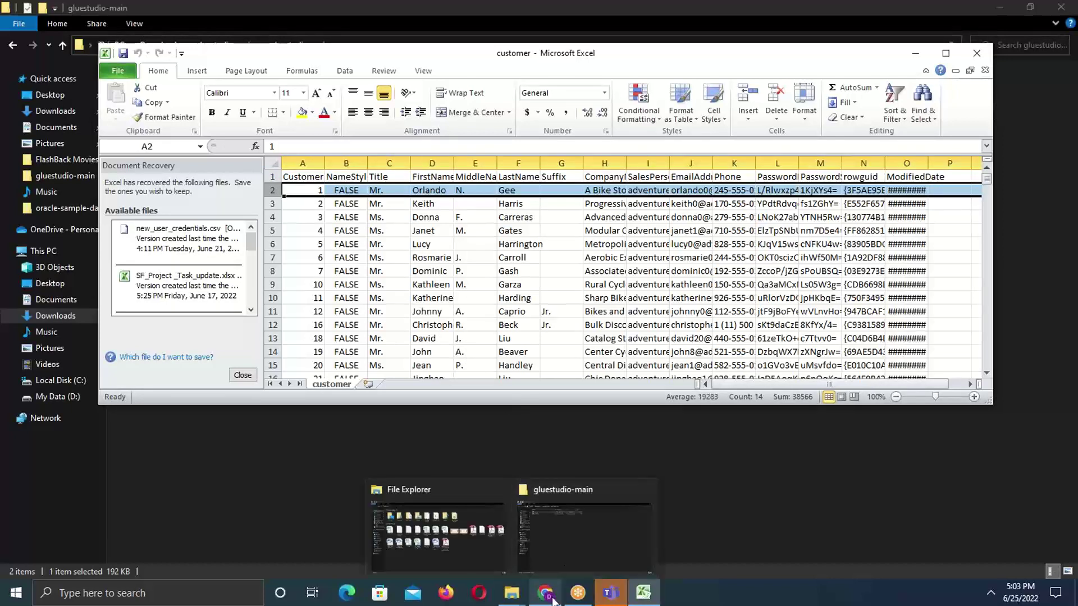
mouse_move(553, 600)
left_click(541, 544)
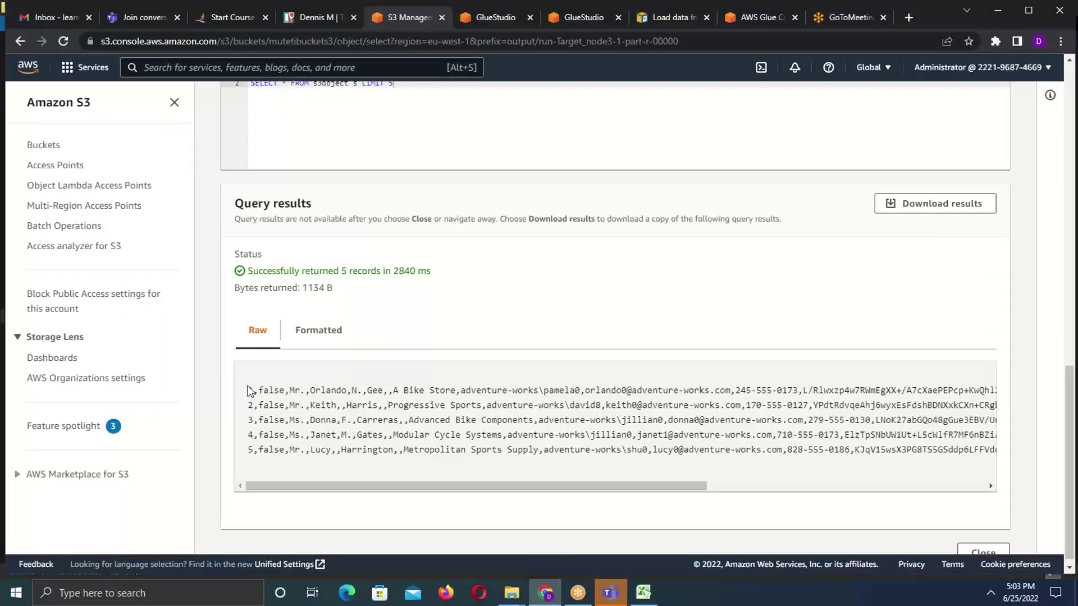
left_click_drag(248, 388, 1003, 392)
left_click_drag(734, 482, 384, 532)
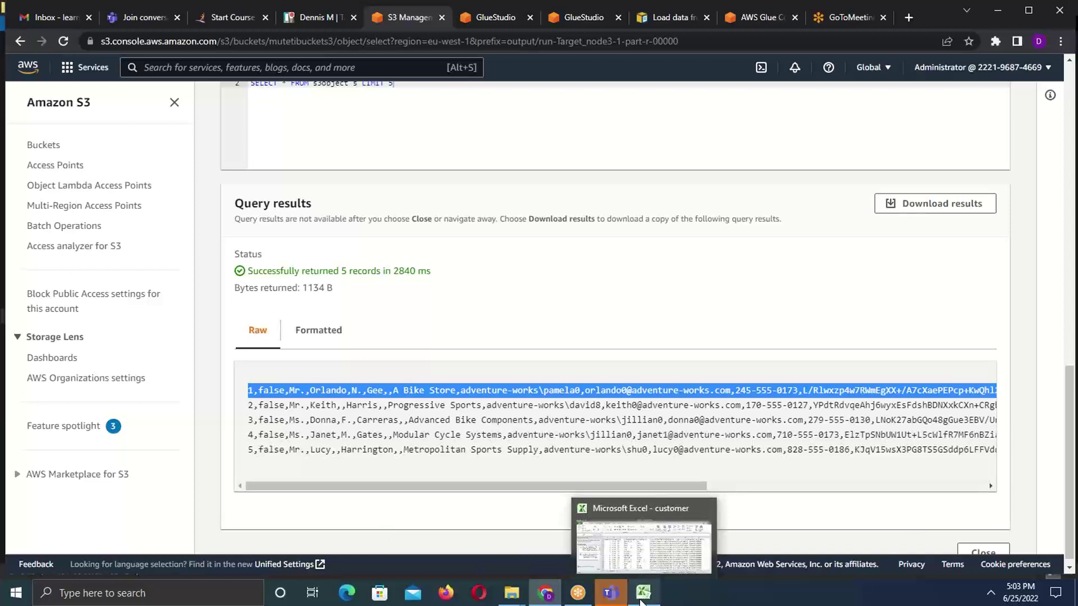
left_click(638, 568)
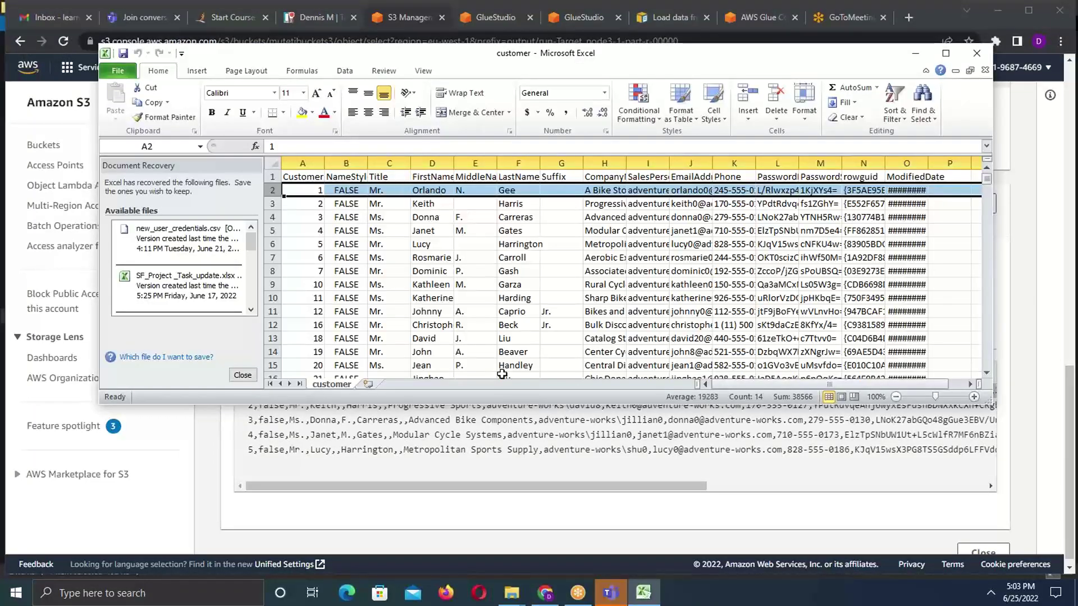
left_click(433, 430)
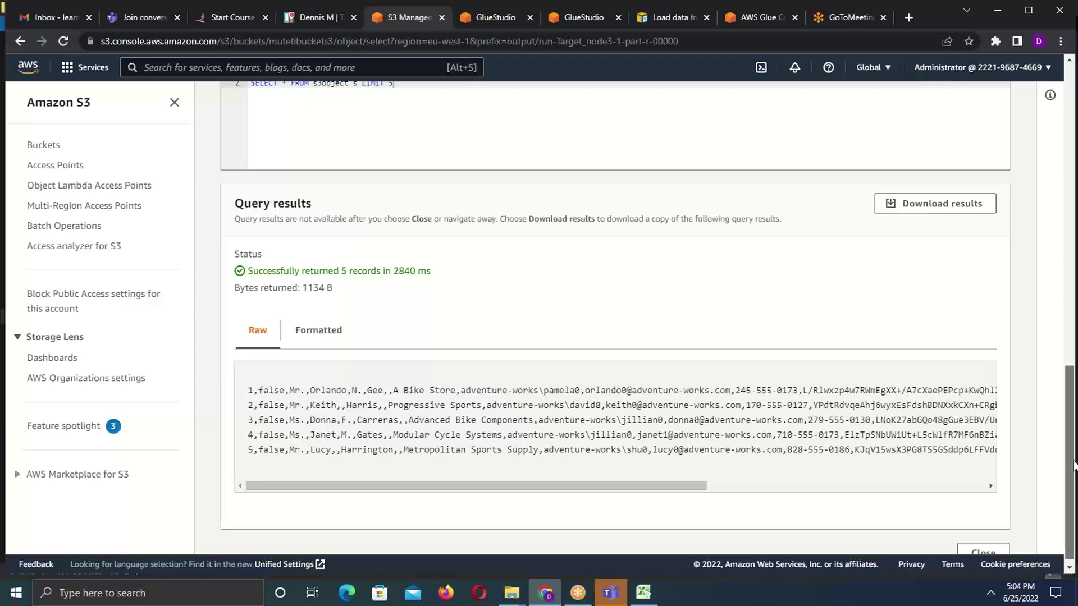
- Change the query limit from 5 to 800 and rerun it, returning 800 records
scroll(553, 408, "up", 5)
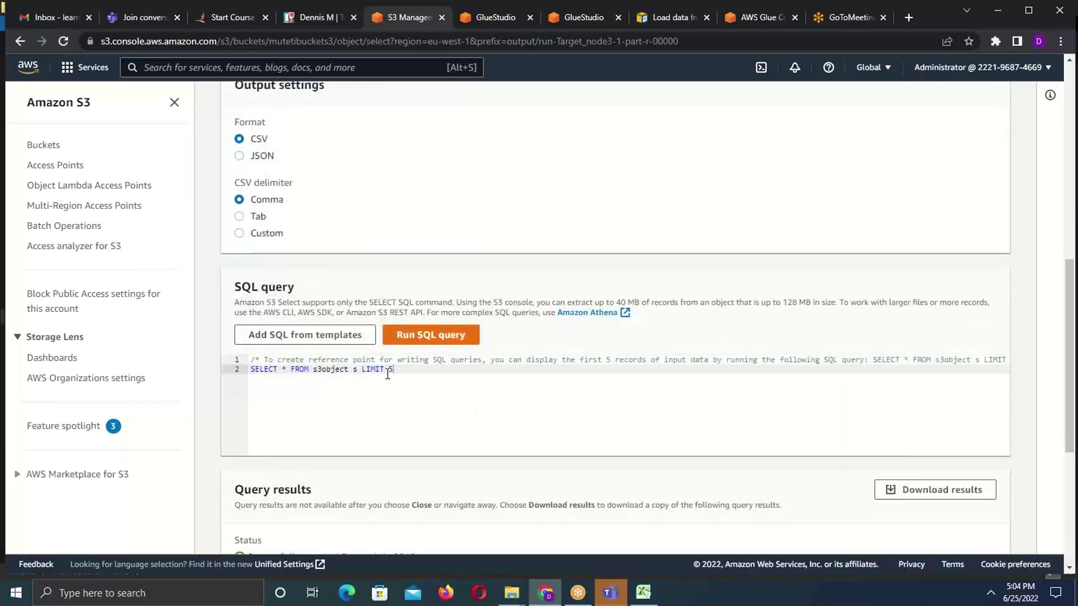
key("BackSpace")
type("1")
key("BackSpace")
type("800")
left_click(454, 337)
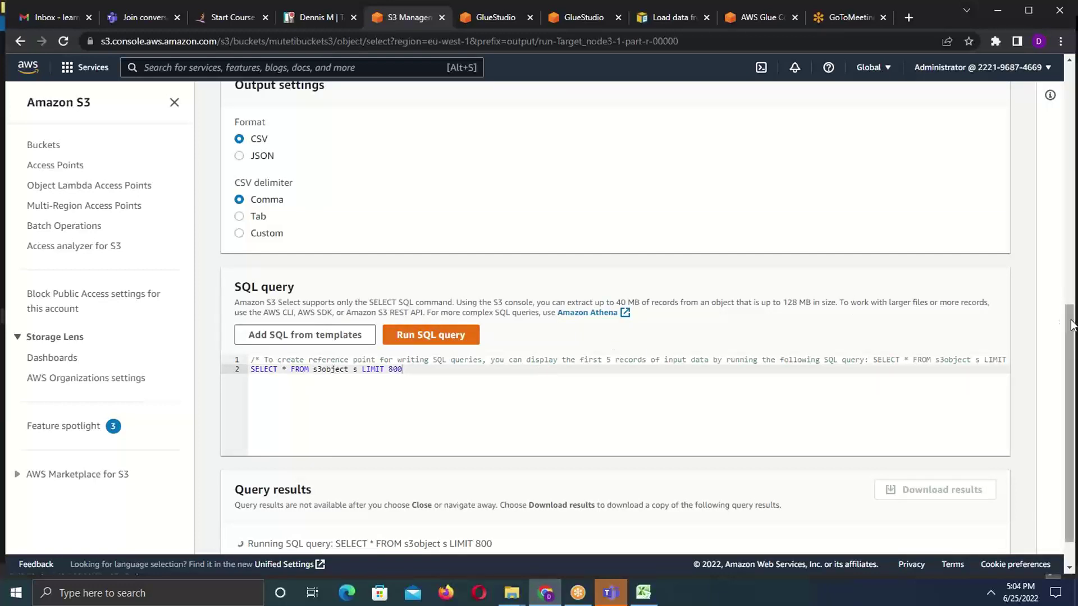
scroll(1069, 393, "down", 2)
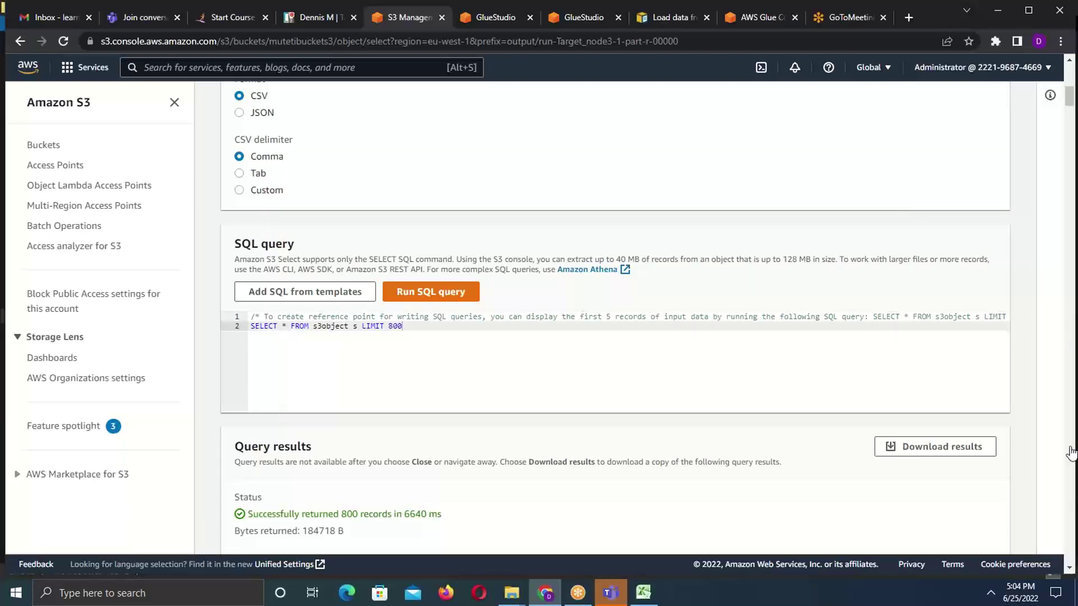
left_click_drag(1068, 96, 1069, 342)
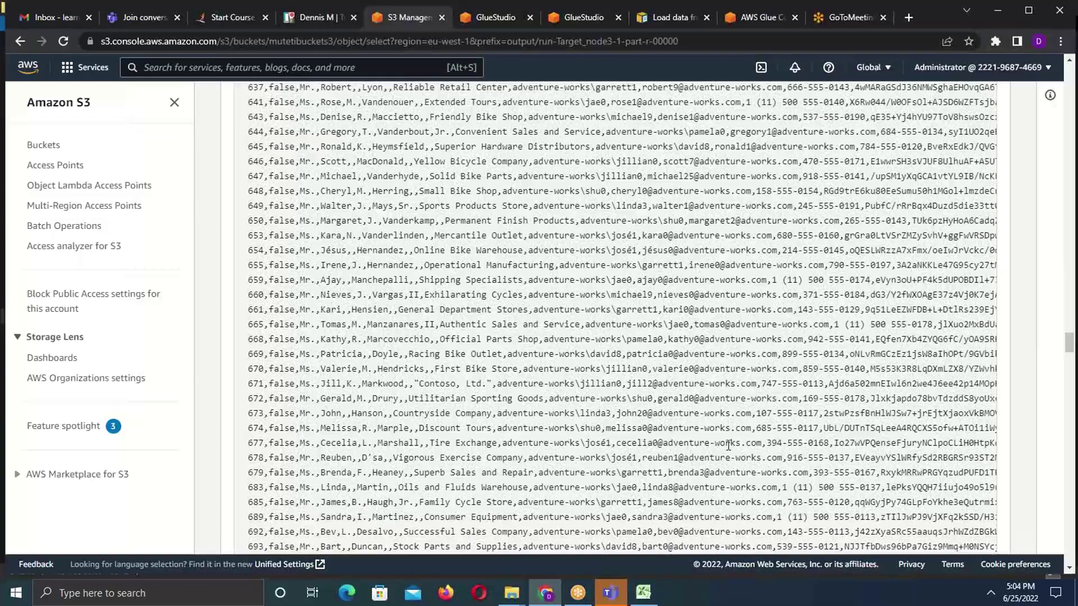
left_click(646, 596)
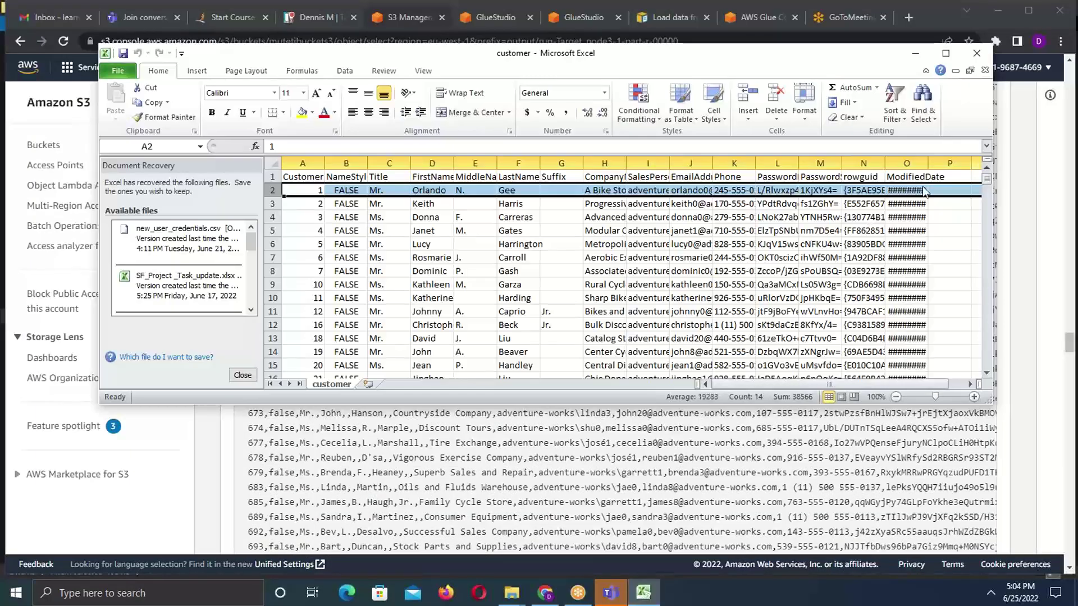
- Scroll through the Excel customer rows, then return to the S3 Select page
left_click_drag(985, 181, 979, 281)
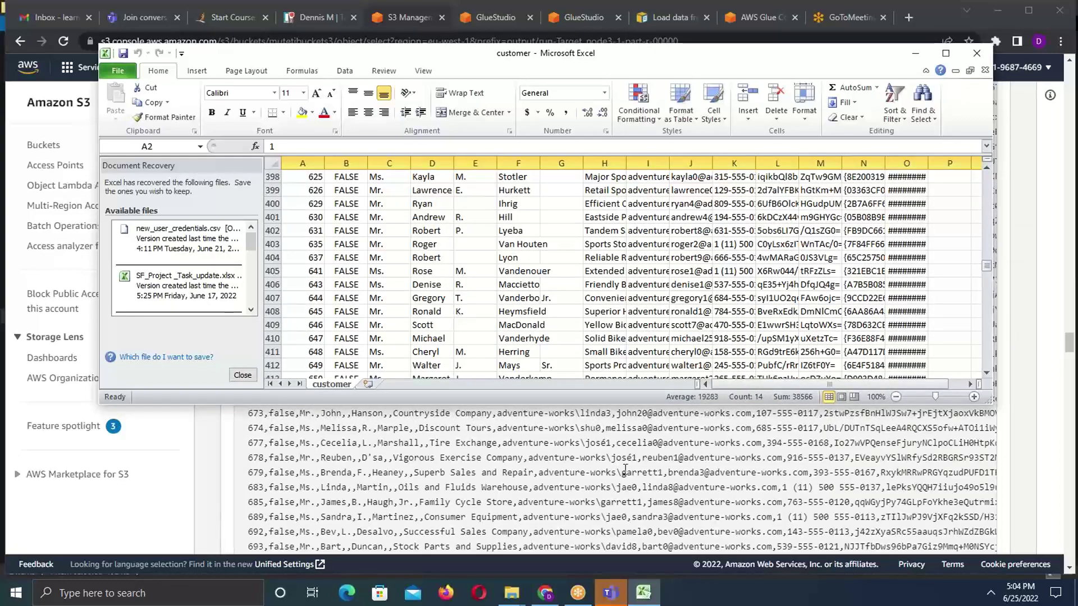
left_click(1051, 310)
left_click_drag(1068, 344, 1067, 76)
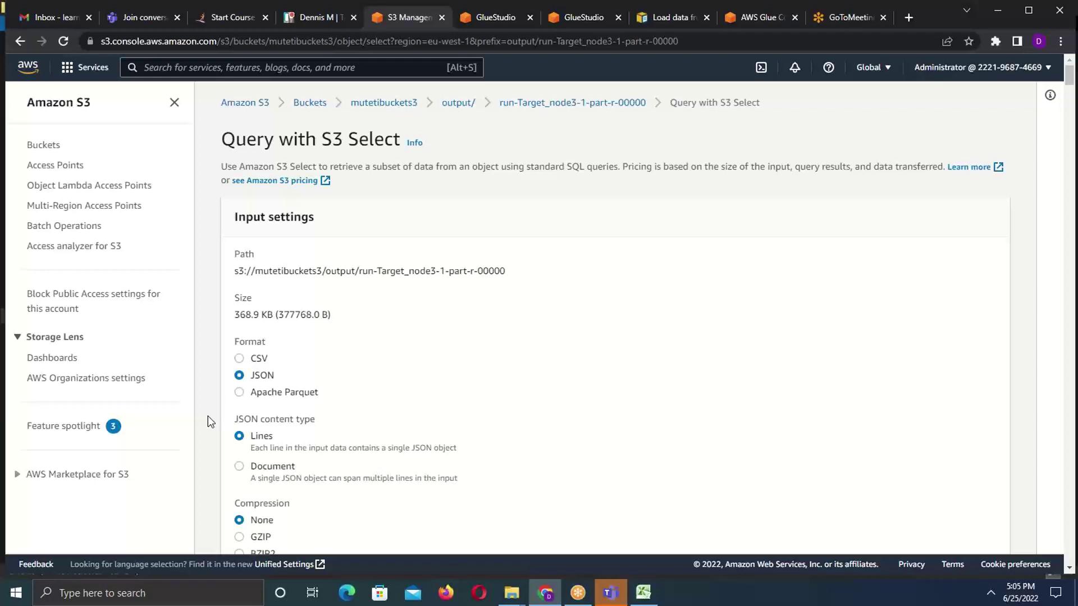
- From the Glue Studio Jobs page, create a visual job with a blank canvas
left_click(491, 18)
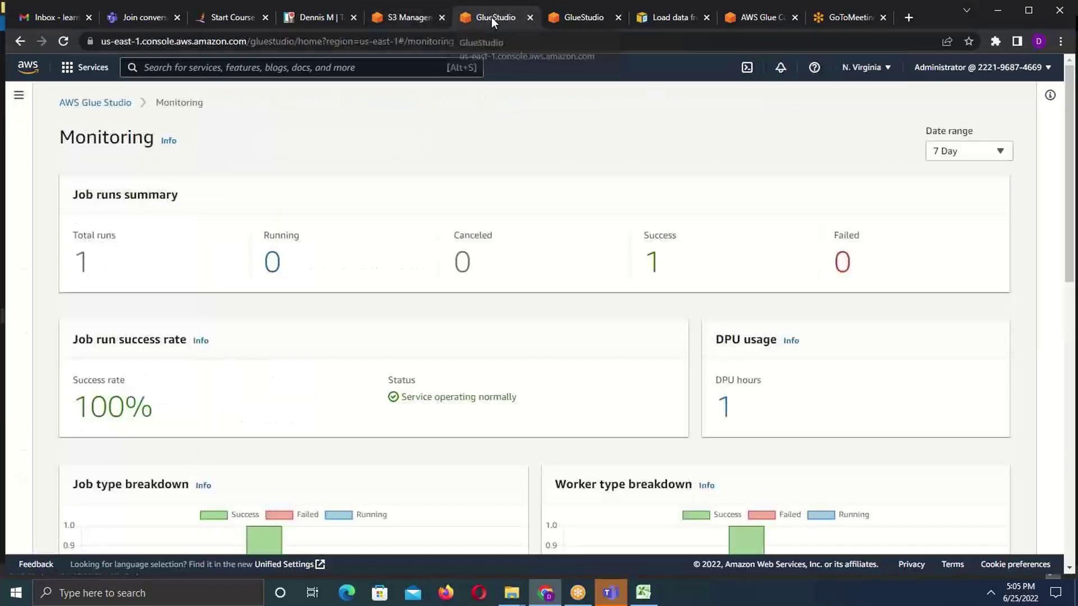
left_click(19, 96)
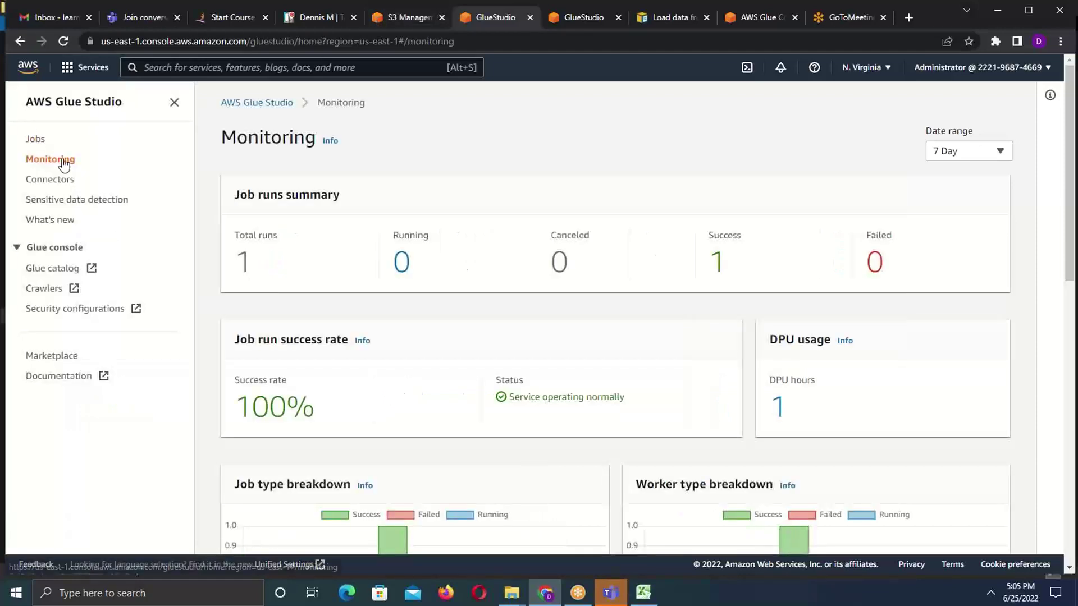
left_click(36, 140)
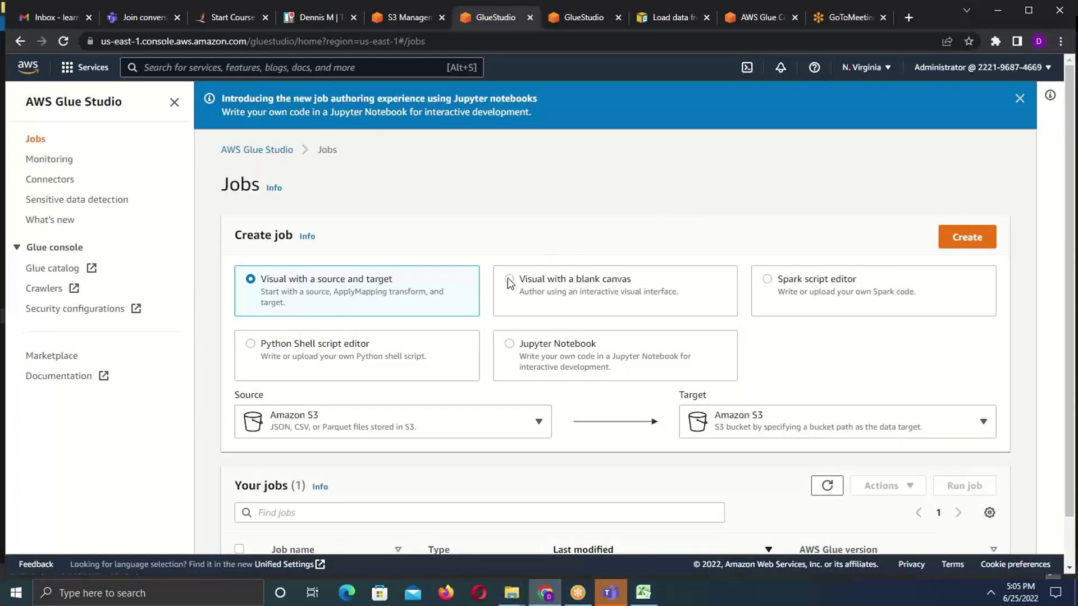
left_click(509, 280)
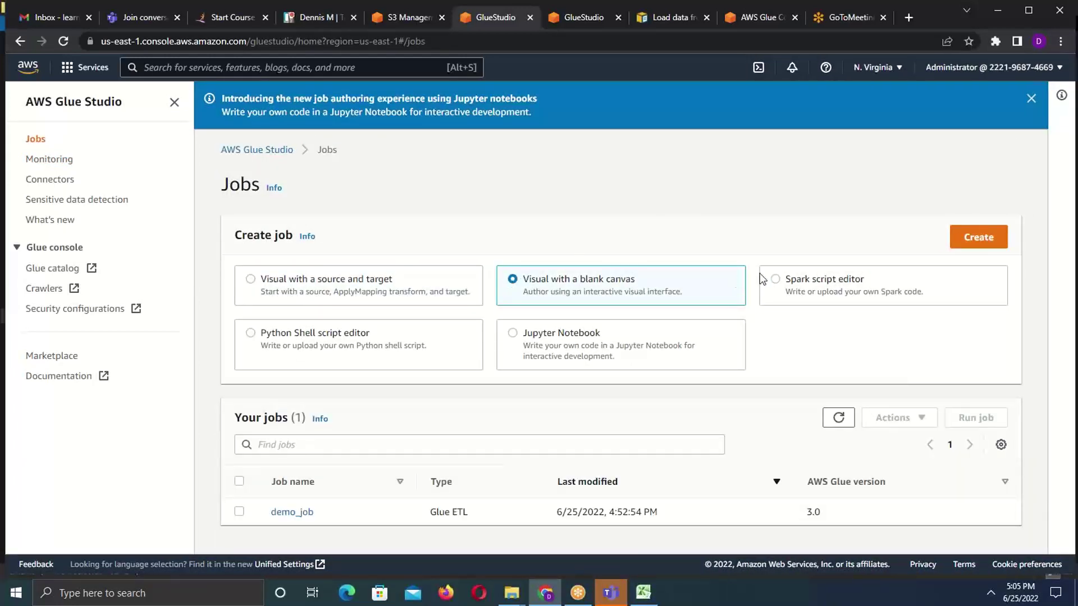
left_click(976, 236)
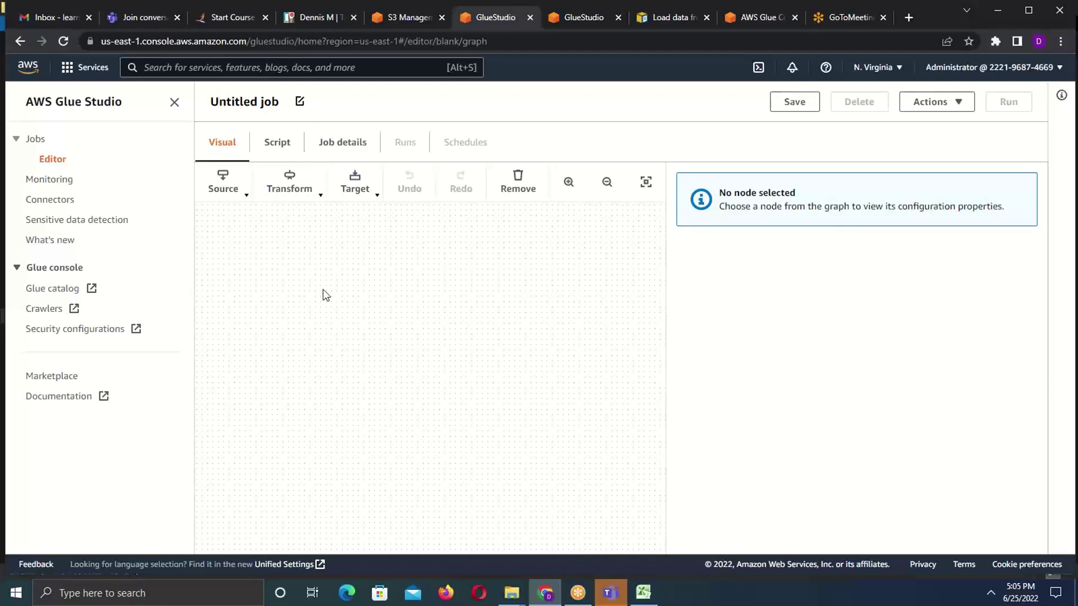
- Add an AWS Glue Data Catalog source node and rename it 'source'
left_click(244, 197)
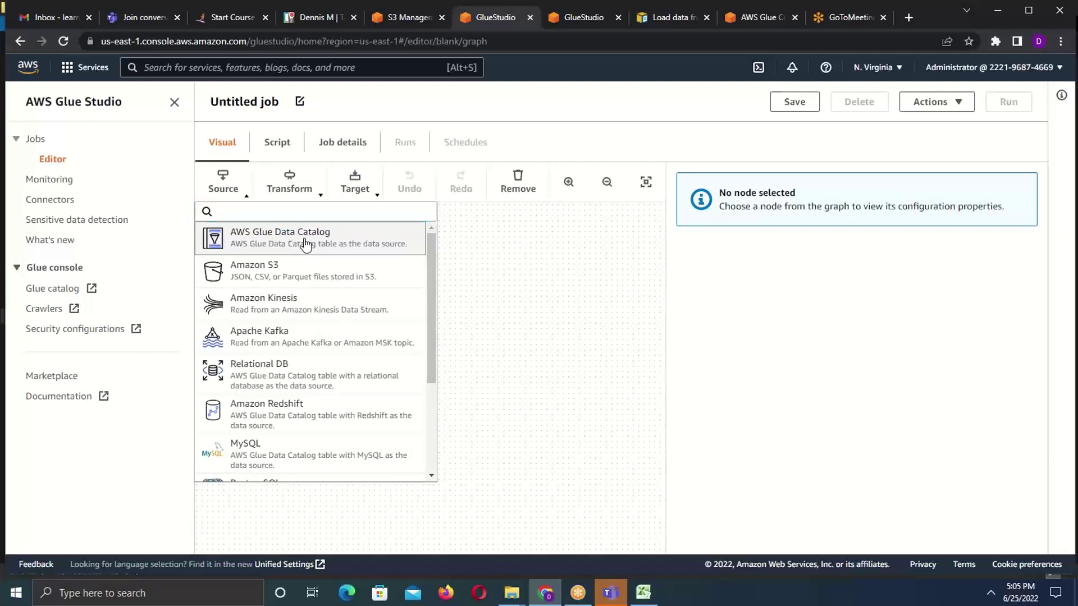
left_click(306, 243)
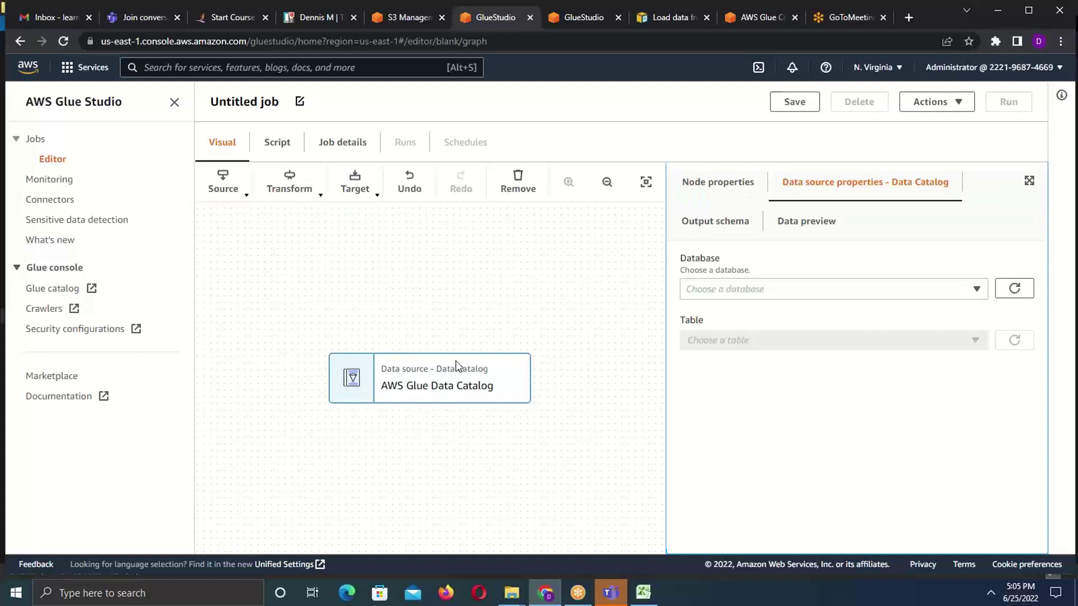
left_click(726, 185)
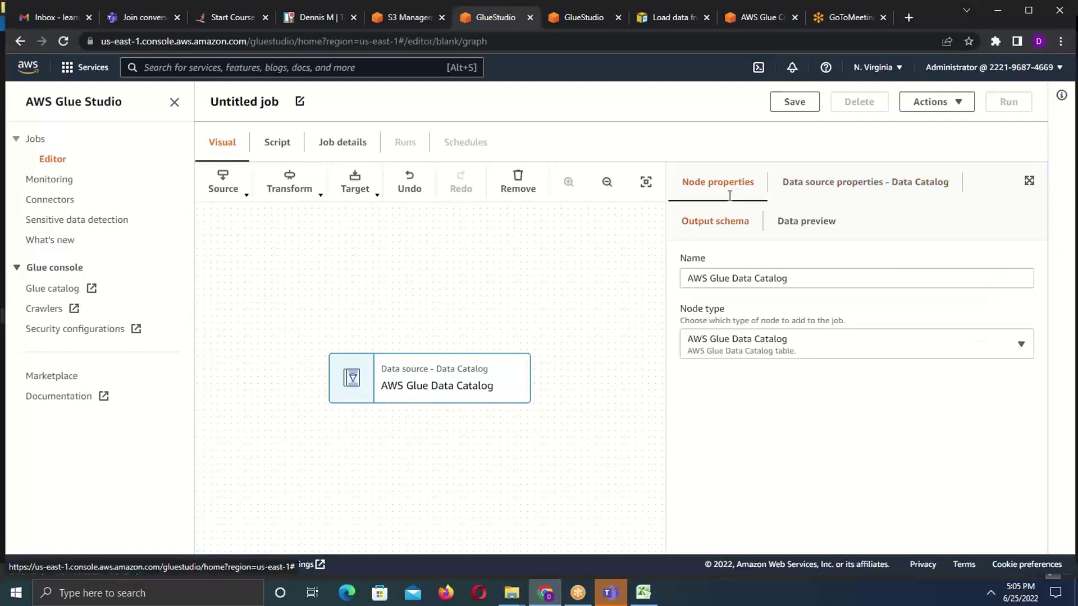
left_click(808, 277)
key("ctrl+a")
type("s")
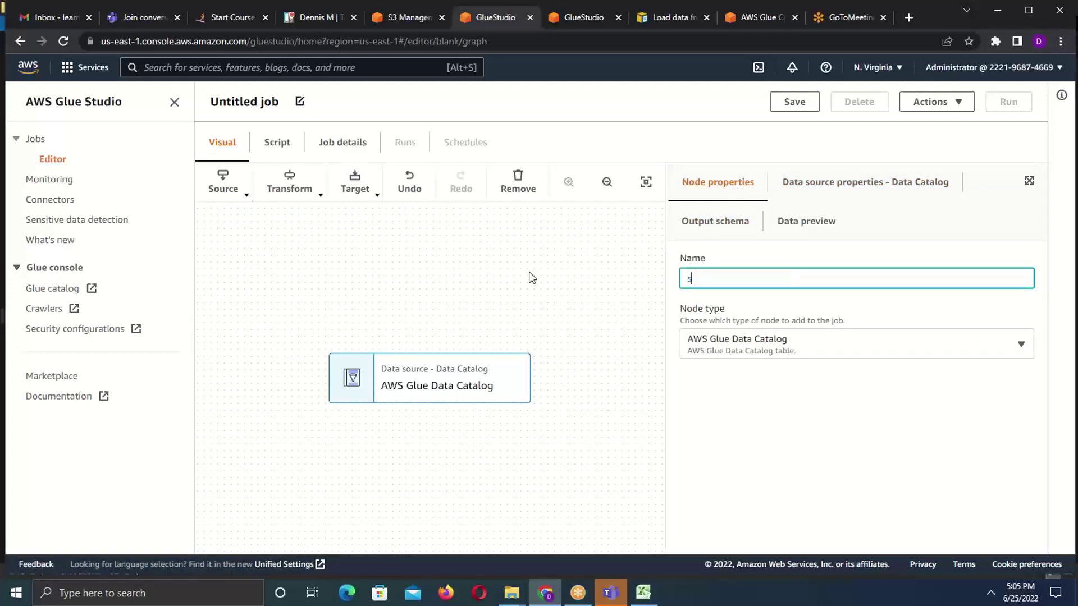
type("ource")
- Set the source to database muisyodb and table input_demo_customer_csv
left_click(843, 189)
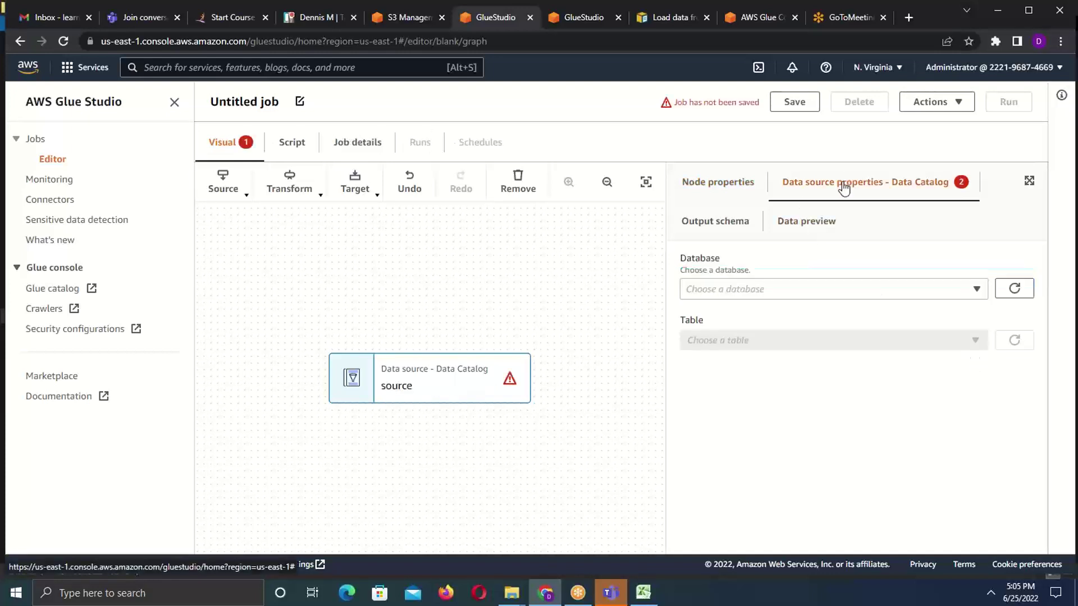
left_click(977, 289)
left_click(700, 341)
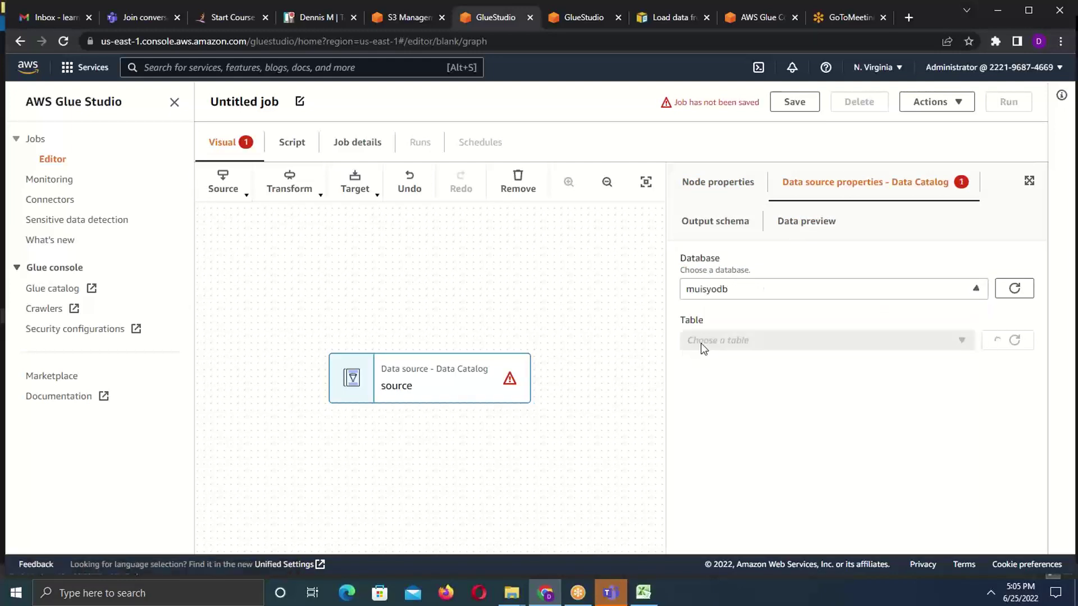
left_click(964, 342)
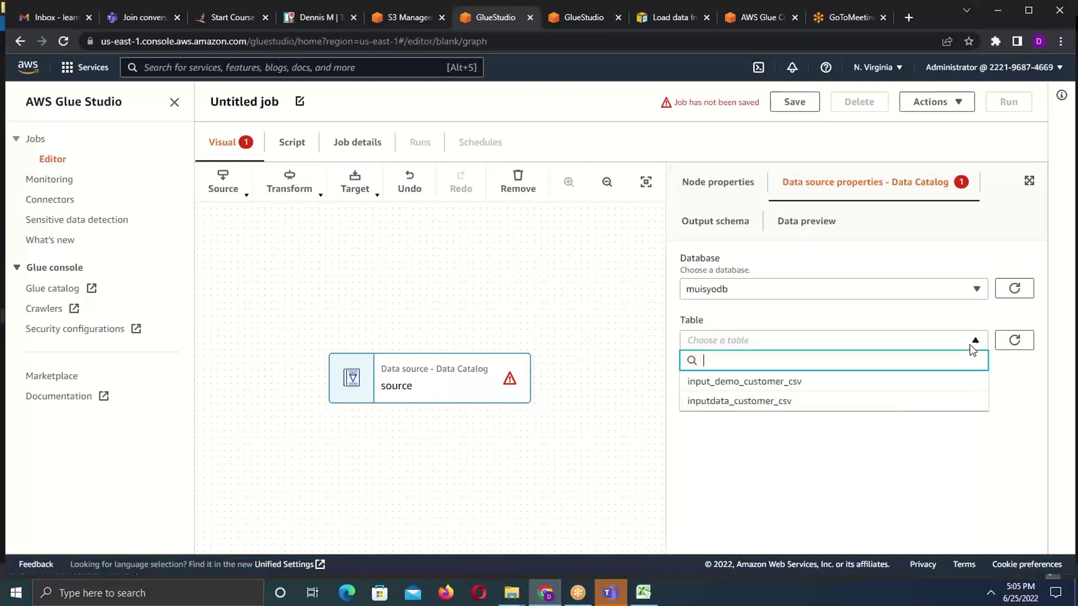
left_click(773, 388)
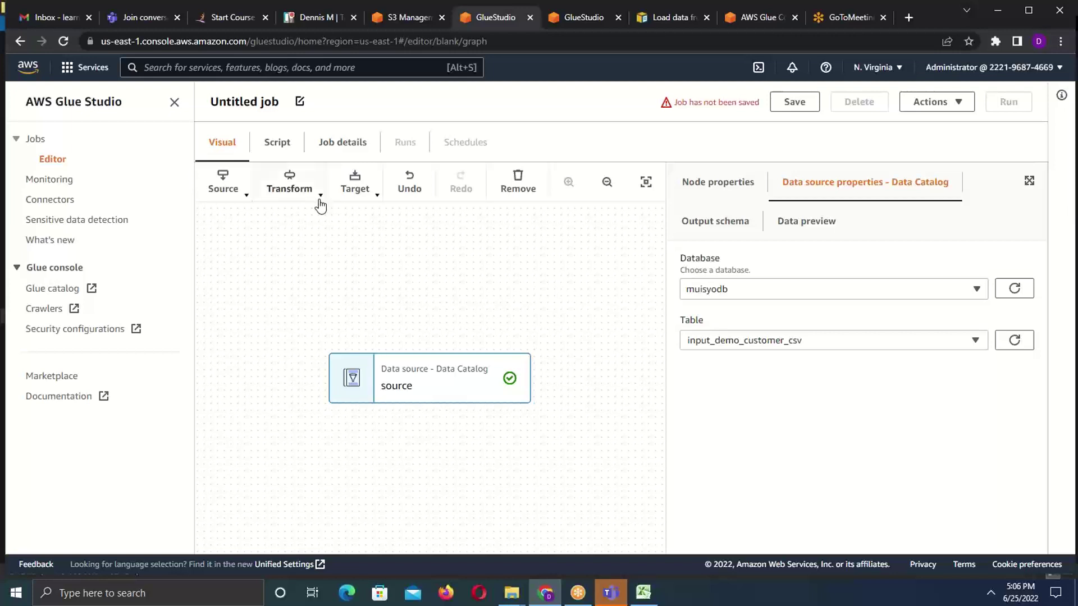
- Check the target list without adding one, then reselect the source node to review it
left_click(376, 203)
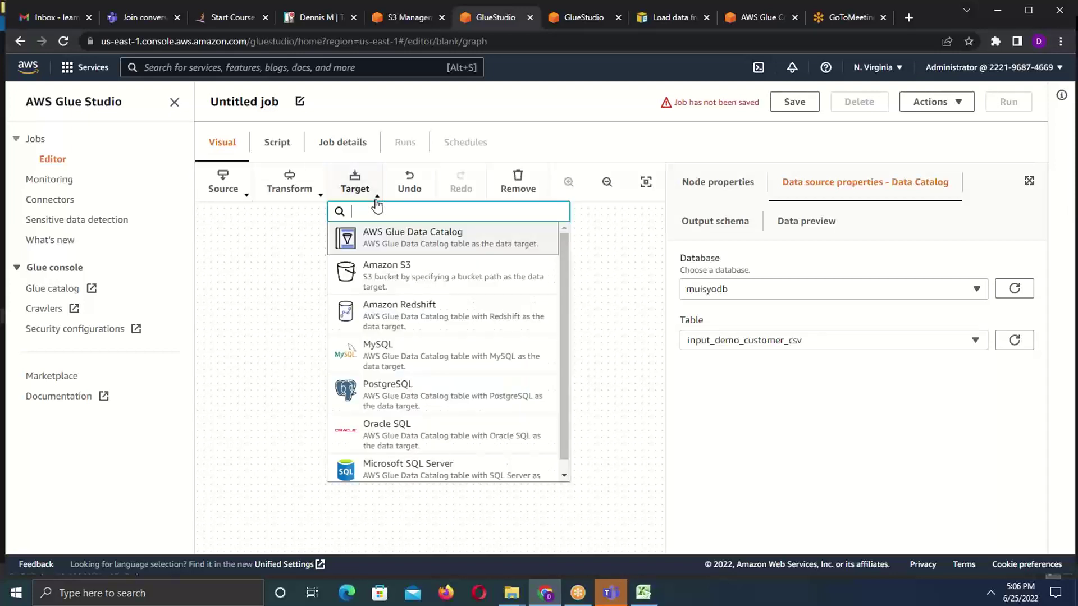
left_click(239, 283)
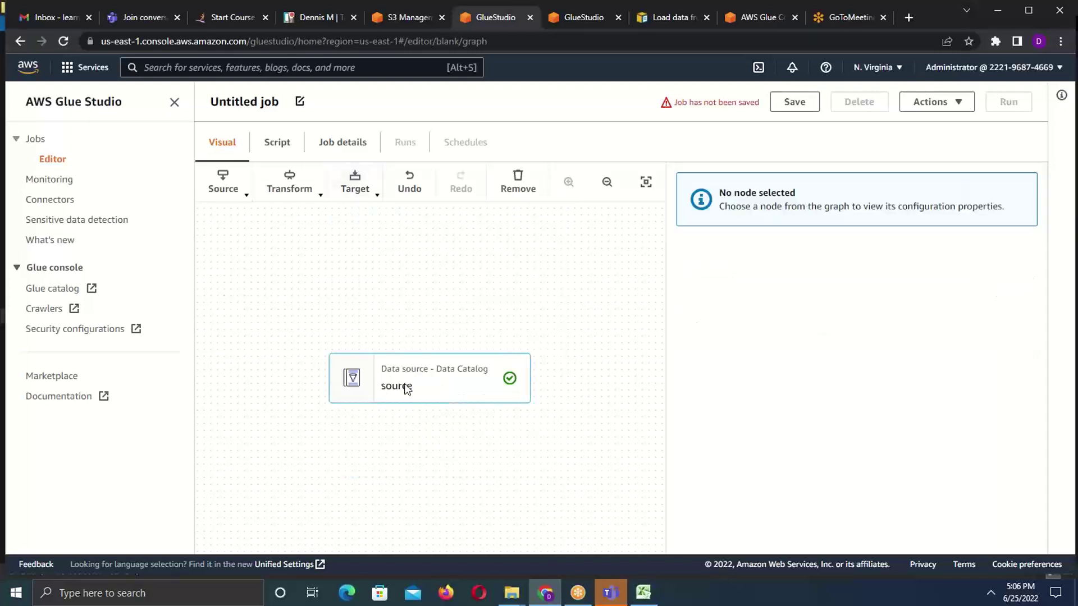
left_click(406, 387)
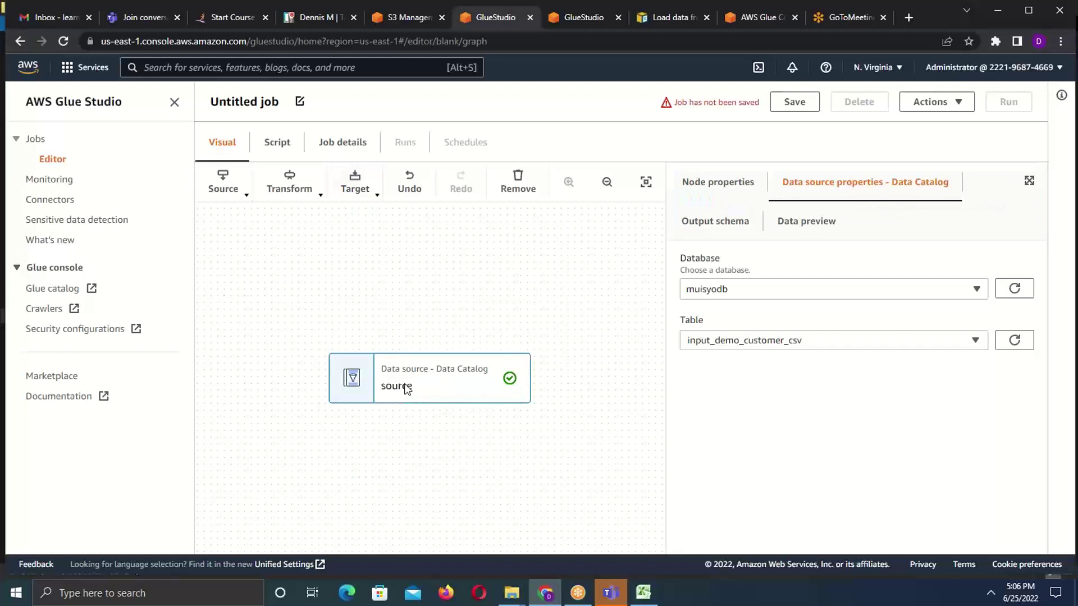
left_click(409, 286)
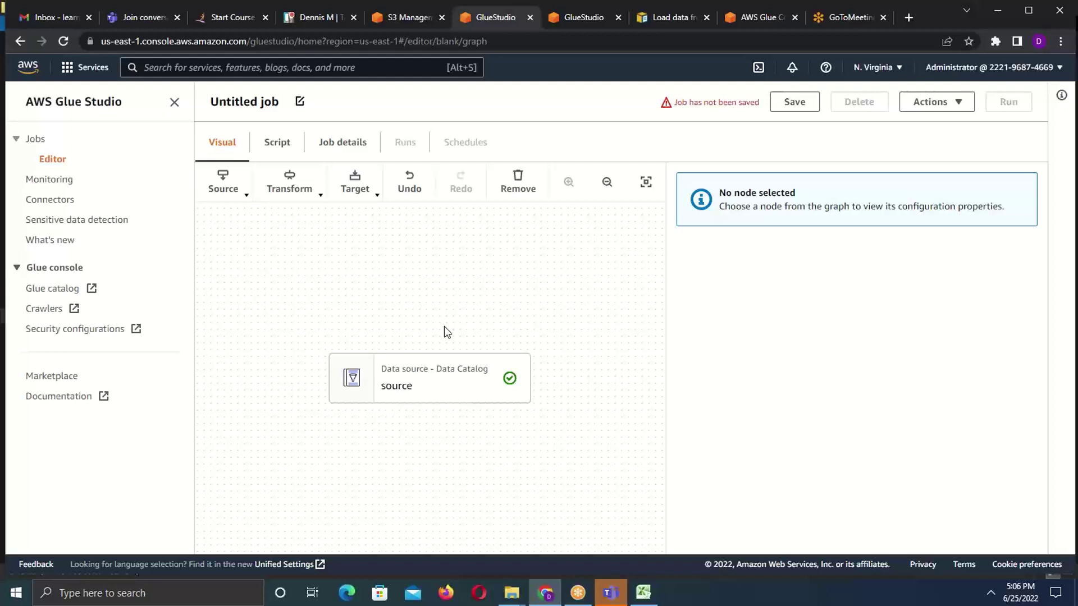
left_click(394, 376)
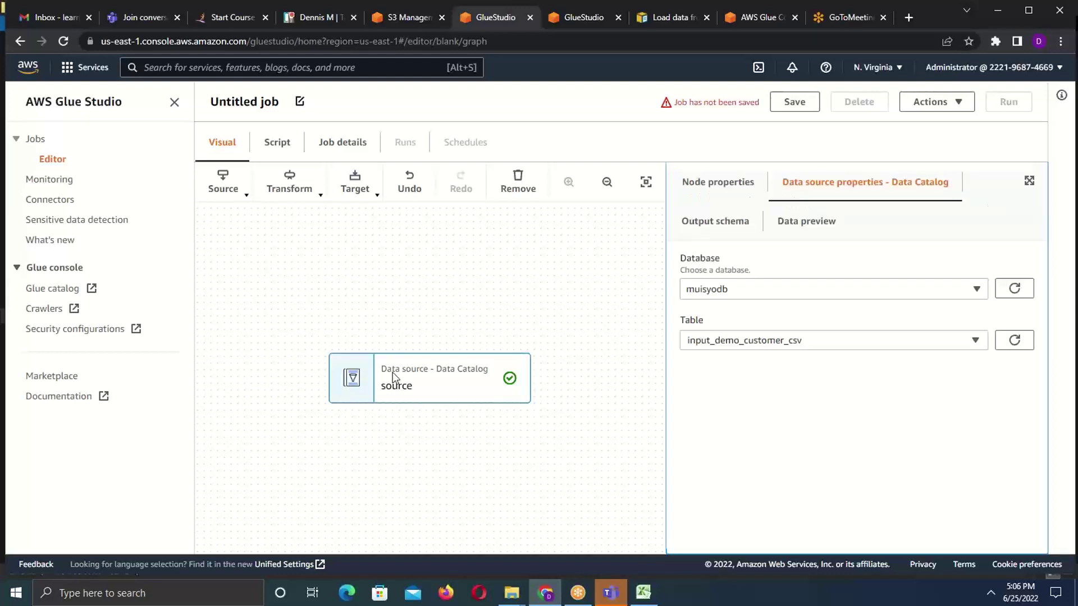
- Add an Apply Mapping transform and review its mappings for customerid, namestyle, title and others
left_click(319, 201)
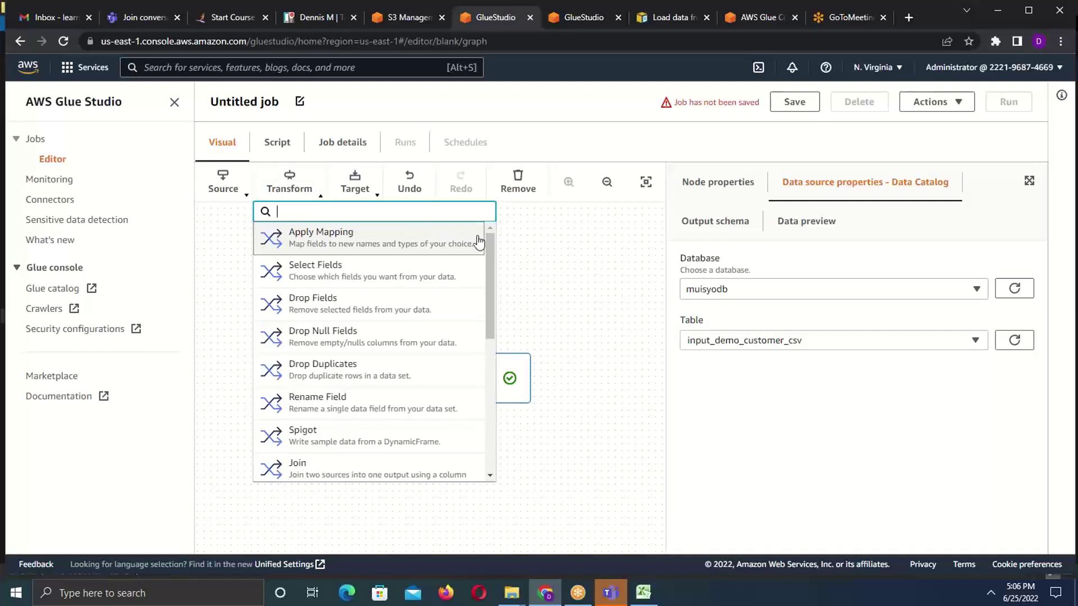
left_click_drag(490, 250, 474, 435)
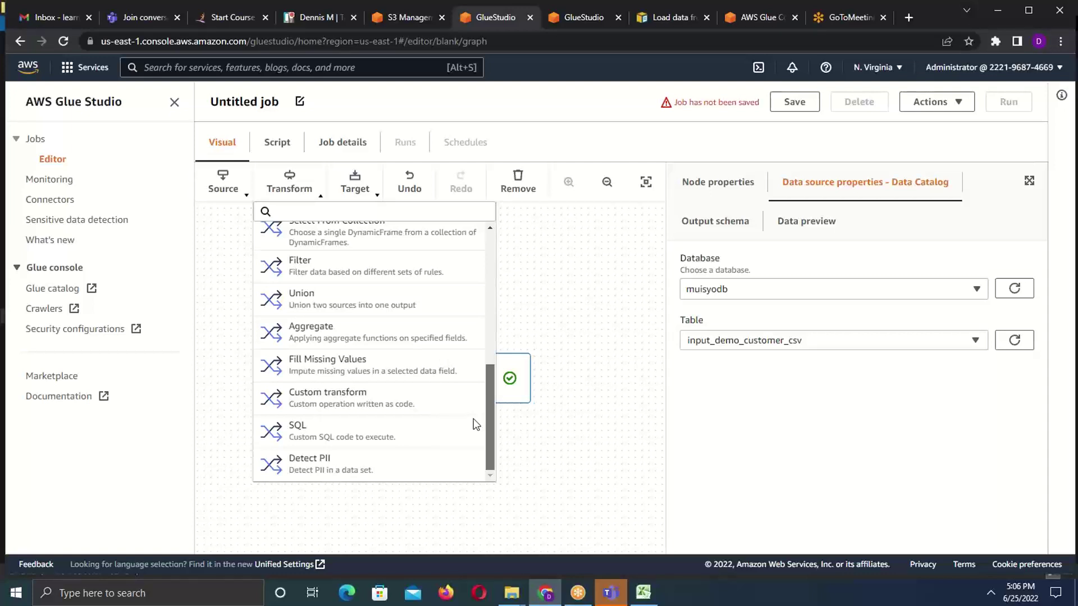
left_click_drag(470, 400, 475, 230)
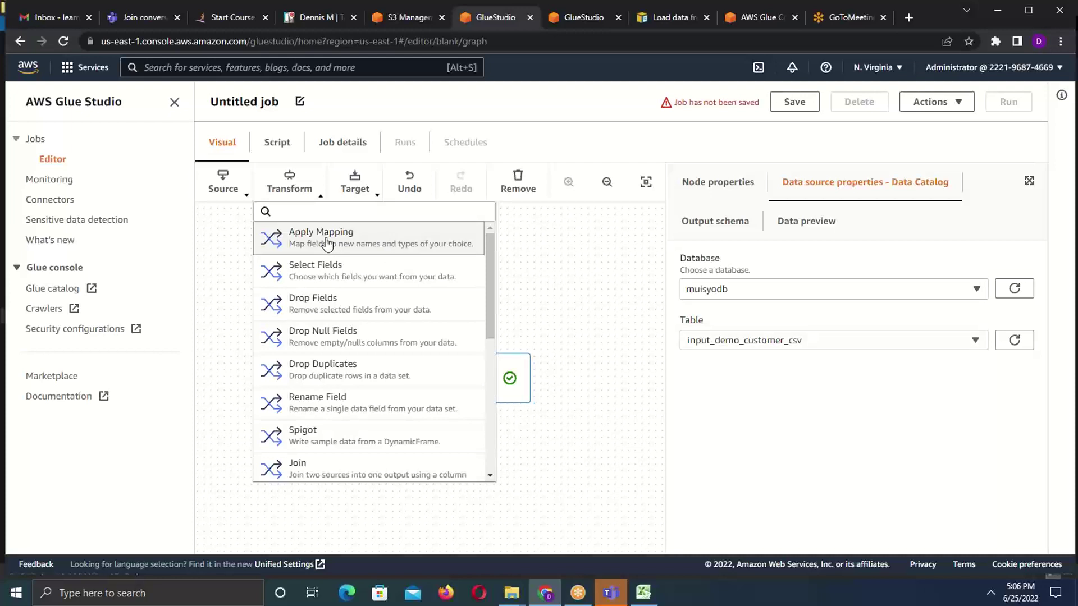
left_click(280, 241)
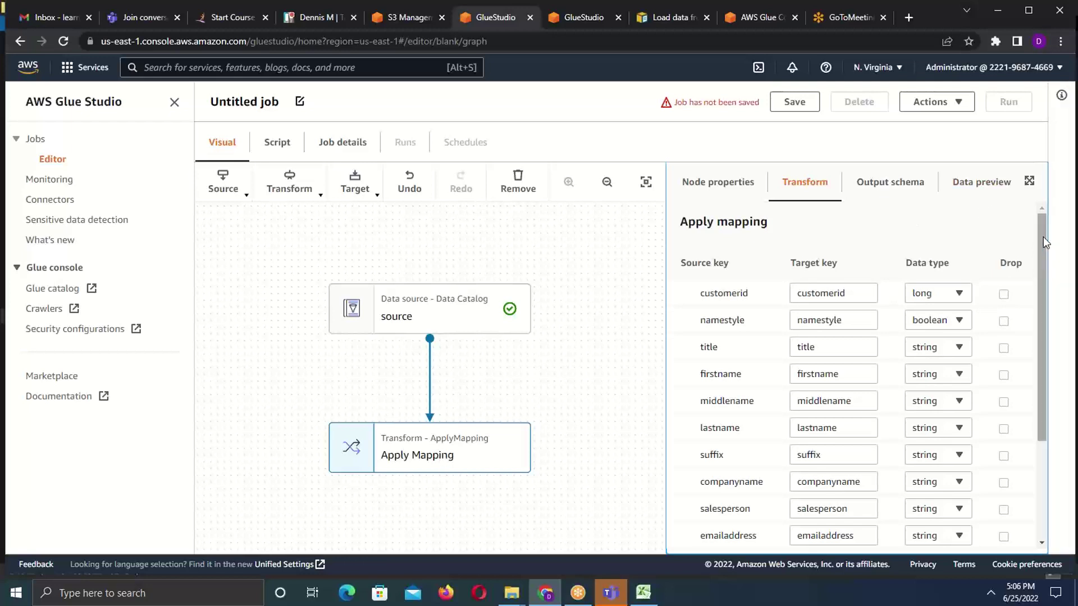
left_click_drag(1043, 237, 1046, 351)
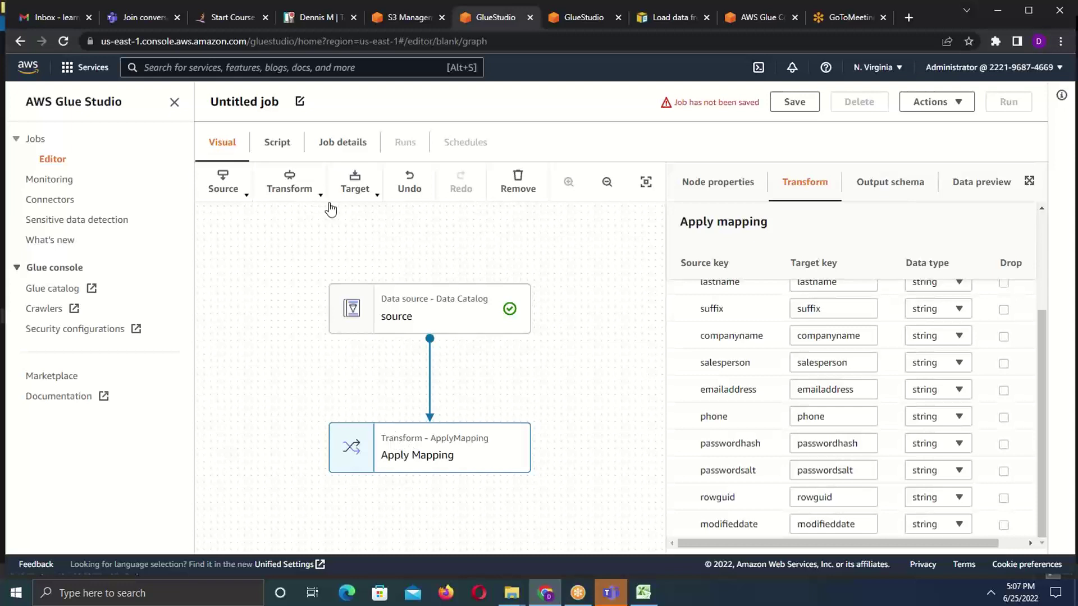
- Add an Amazon S3 target, review the Apply Mapping and S3 nodes, then go back to Jobs
left_click(376, 198)
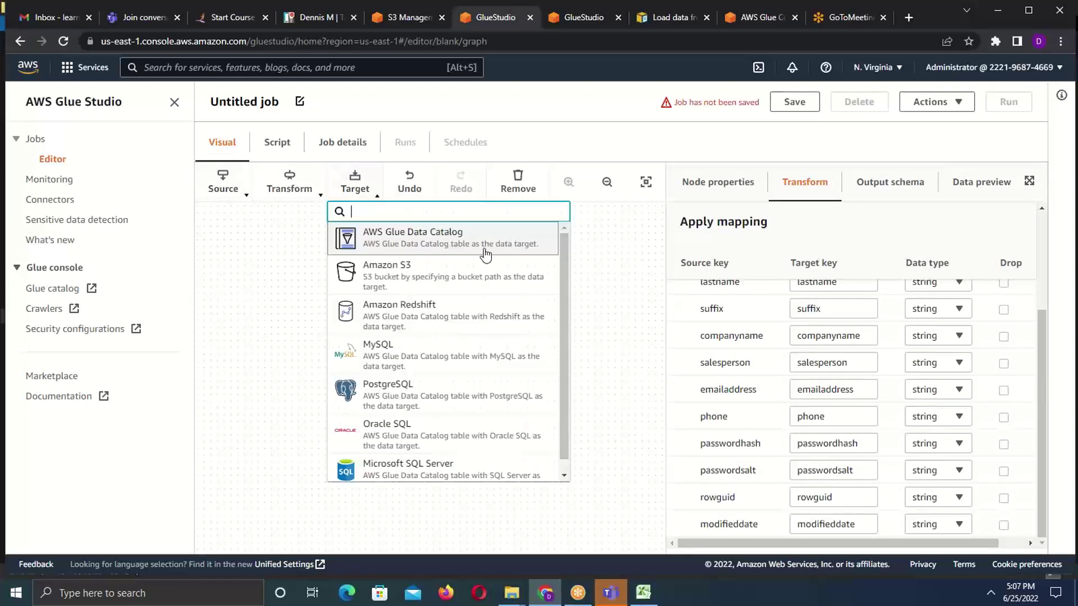
left_click(399, 275)
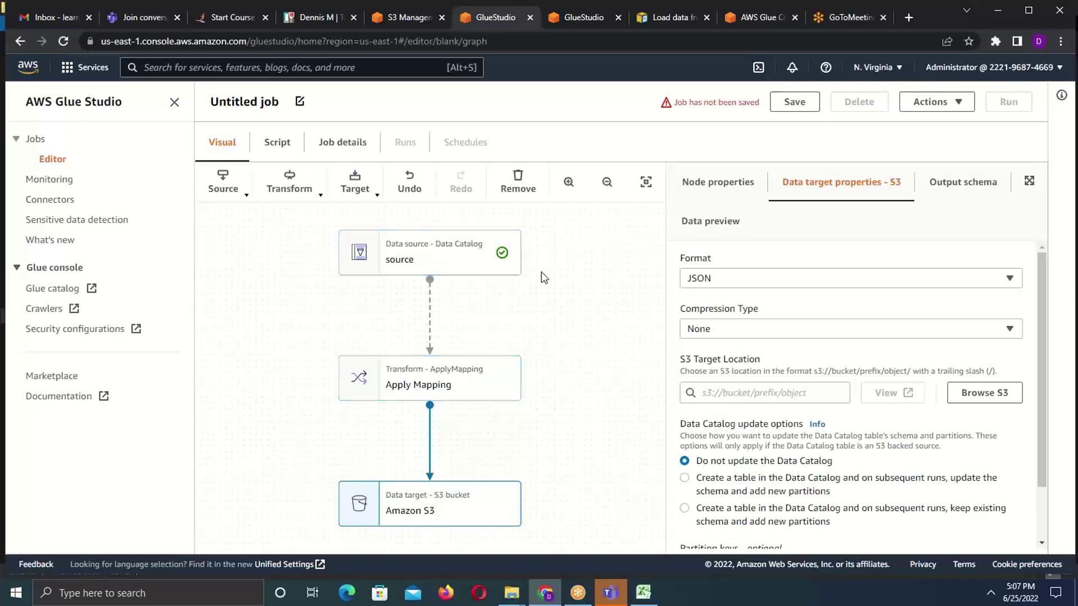
left_click(376, 384)
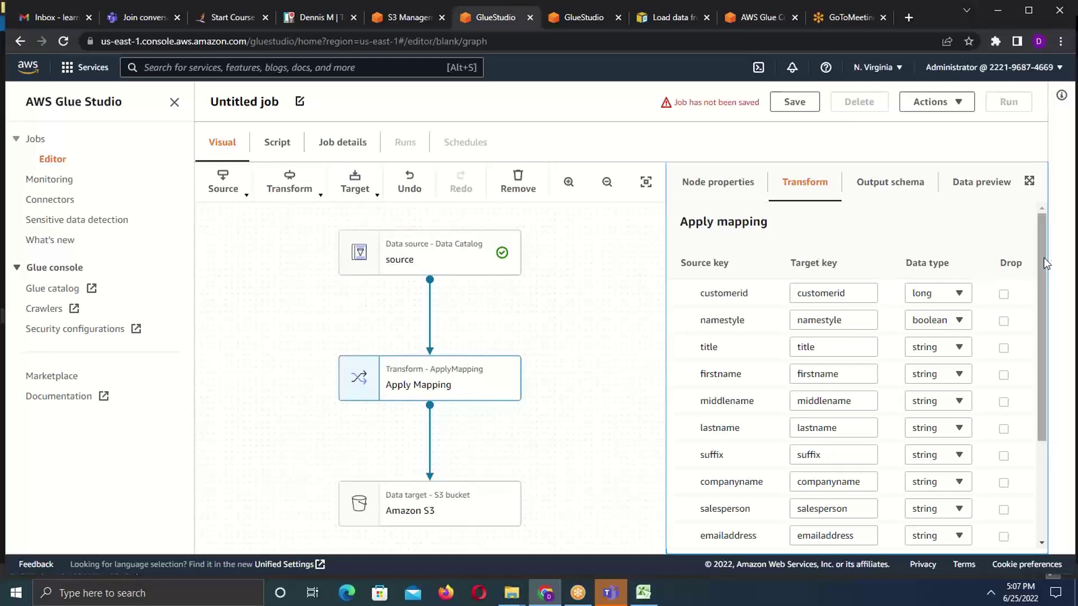
left_click_drag(1043, 258, 1043, 359)
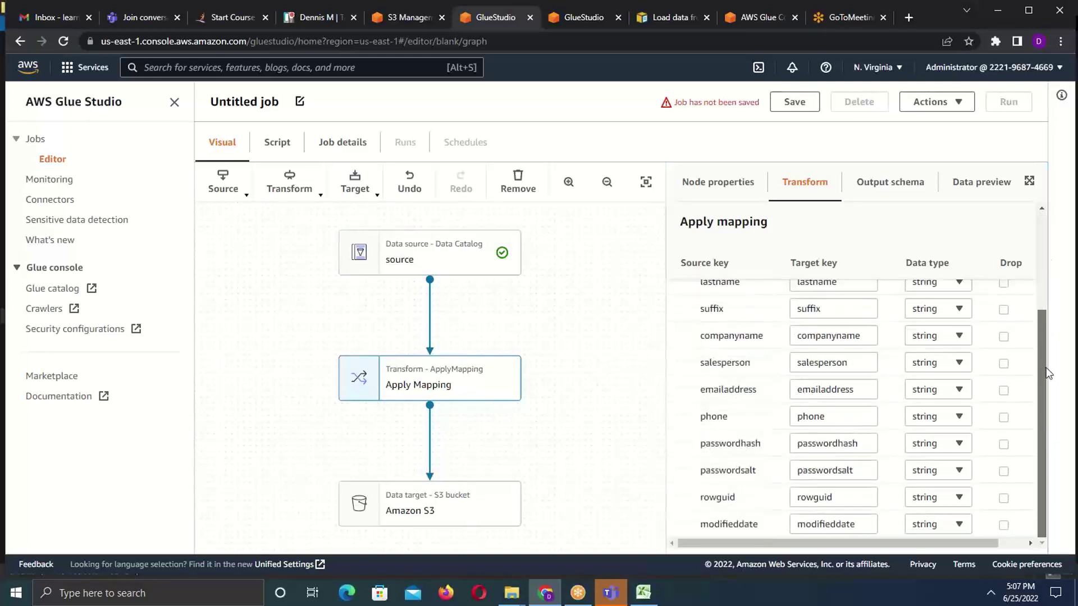
left_click(435, 507)
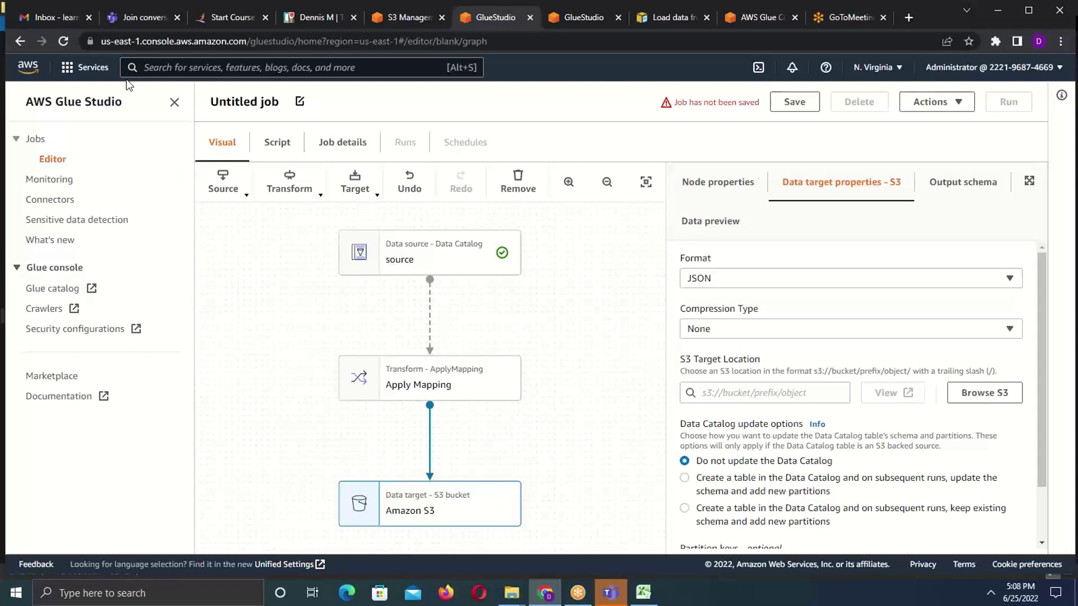
left_click(20, 44)
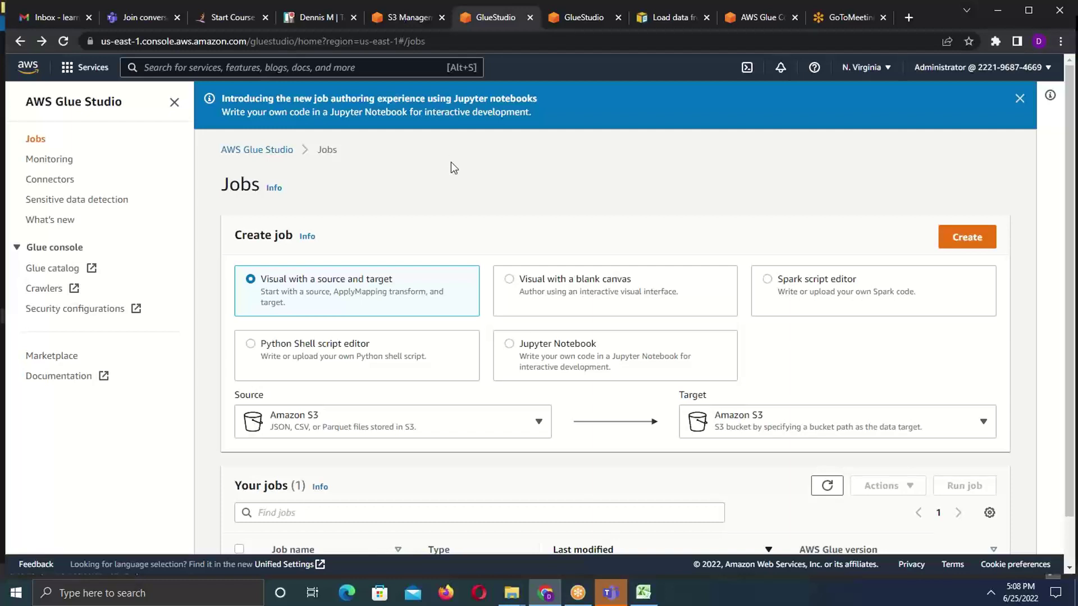
- Search for 'redshift' and open the Amazon Redshift console
left_click(212, 67)
type("red")
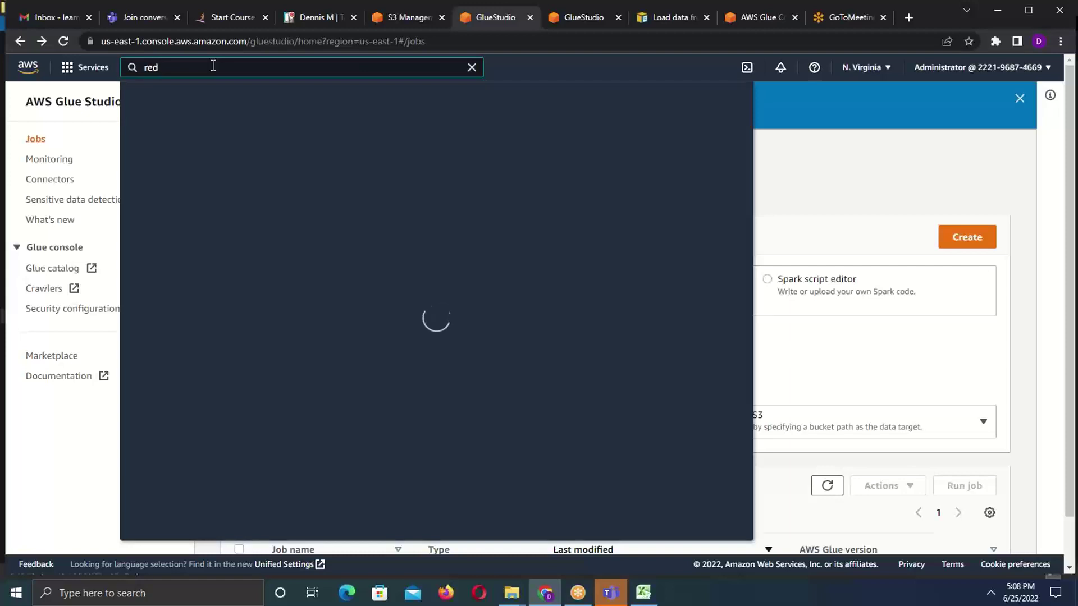
type("shift")
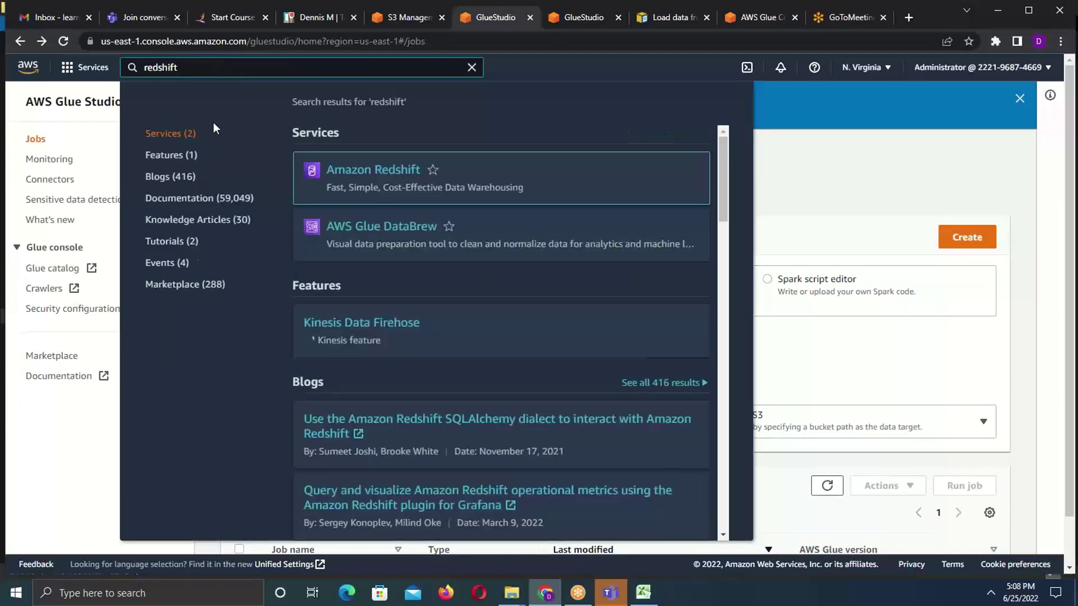
left_click(354, 177)
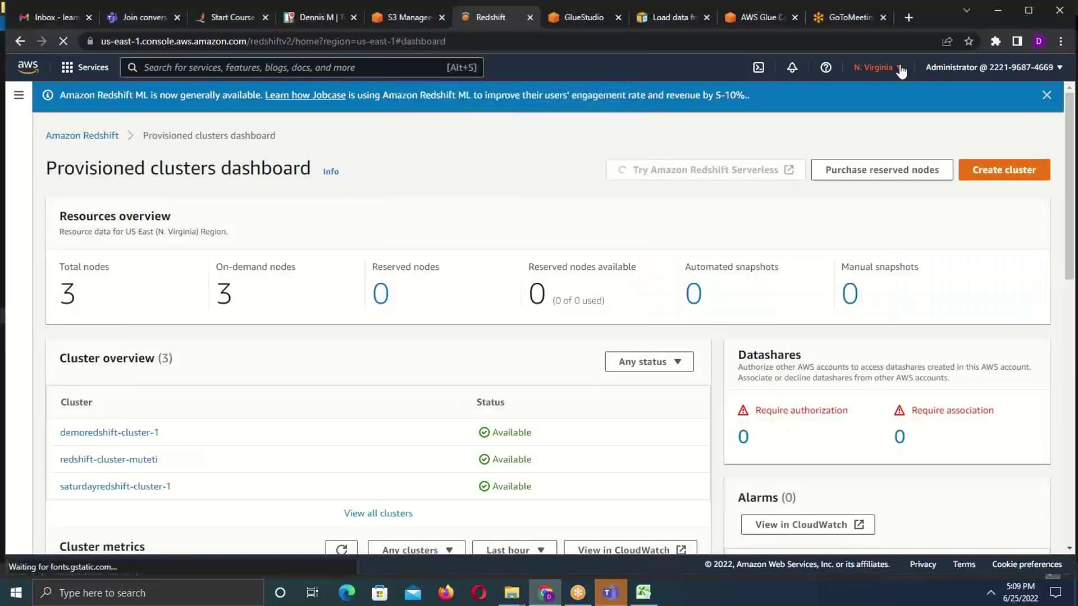
- Confirm the region stays US East (N. Virginia) and scroll to the Cluster overview
left_click(899, 67)
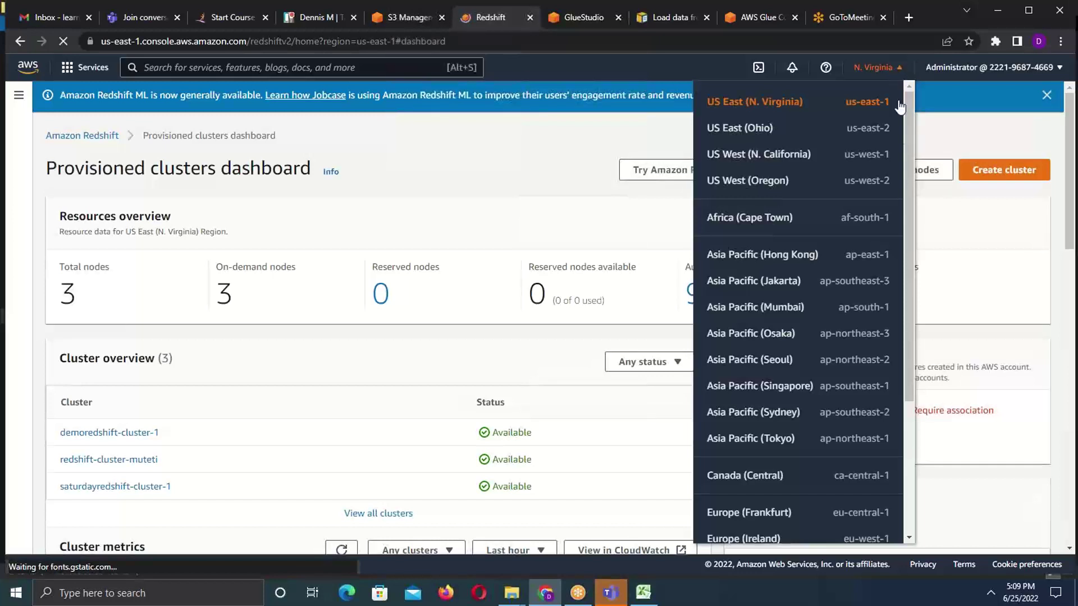
left_click_drag(908, 103, 904, 86)
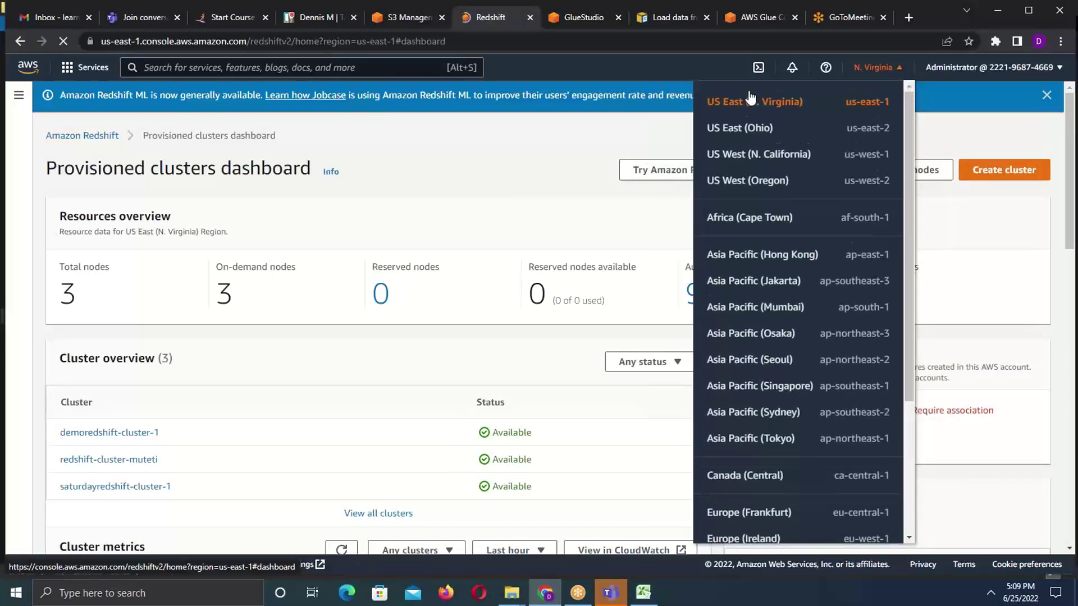
left_click(442, 145)
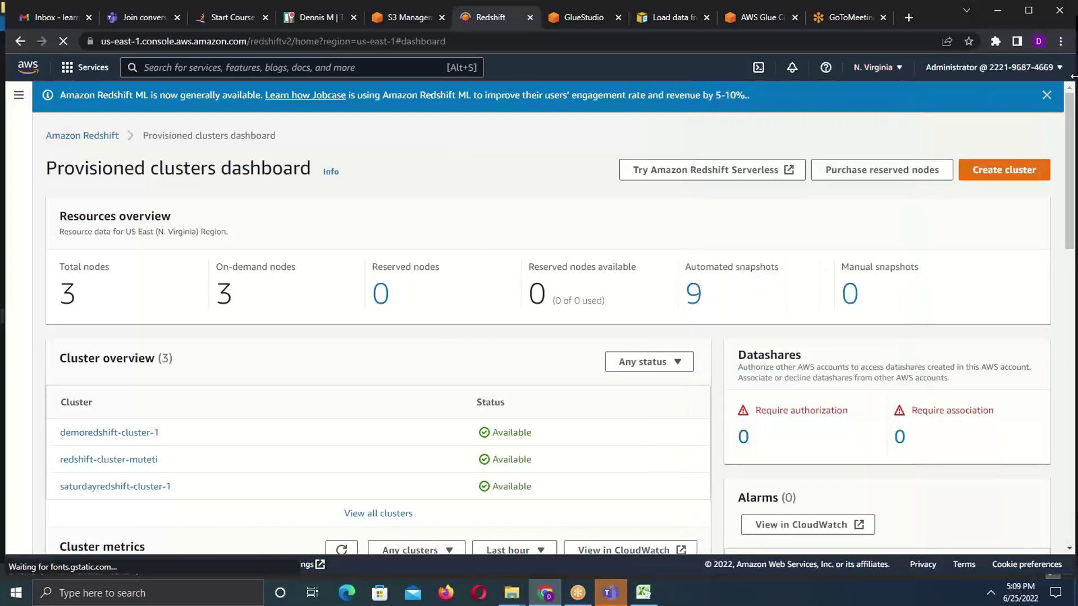
left_click_drag(1072, 112, 1072, 144)
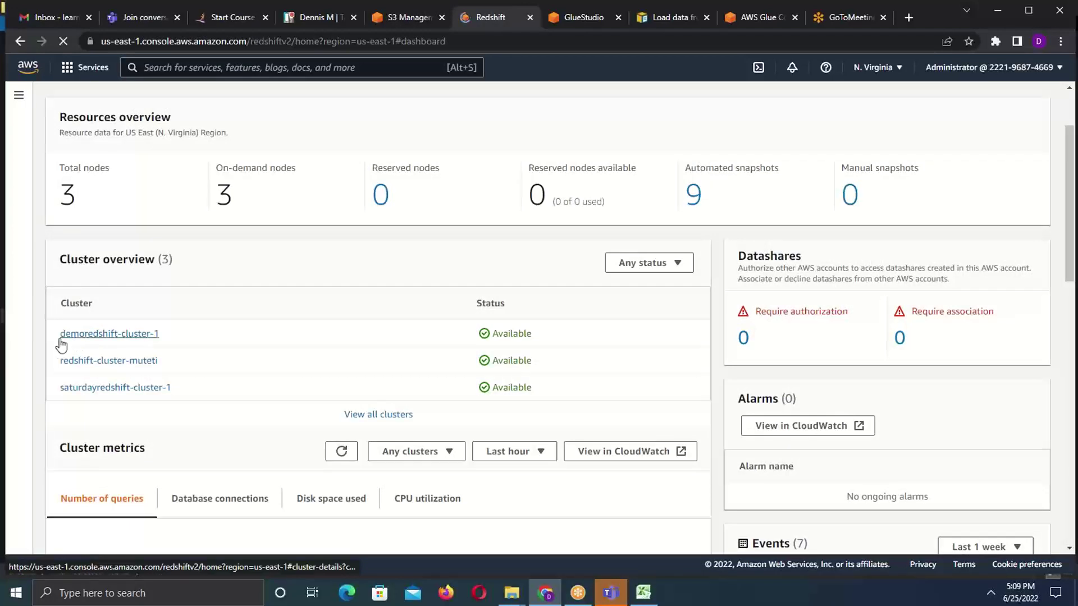
- Open redshift-cluster-muteti's details and launch it in query editor v2
left_click(93, 368)
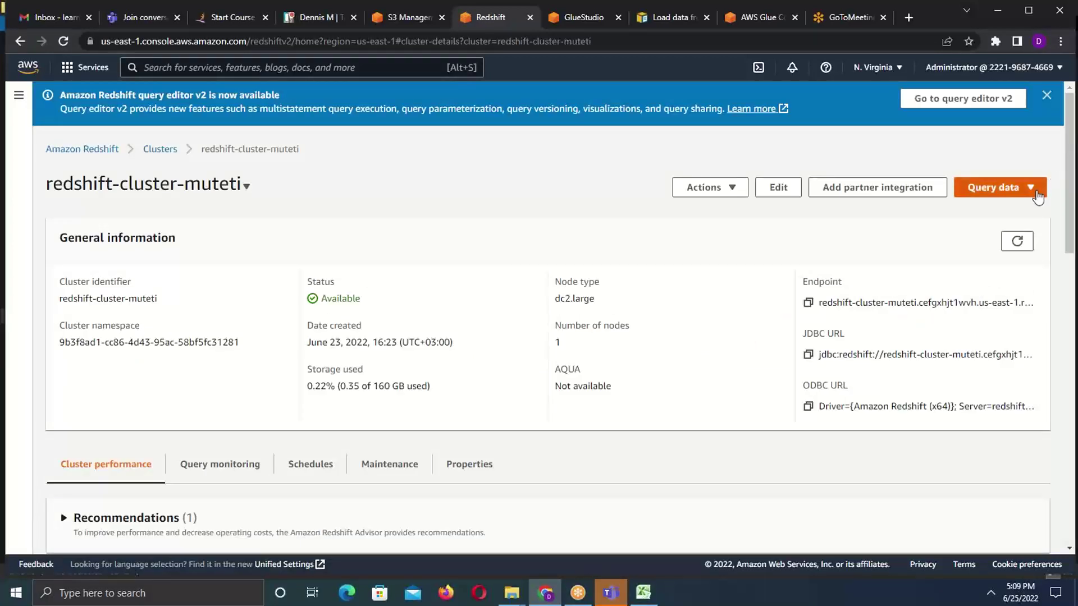
left_click(1031, 188)
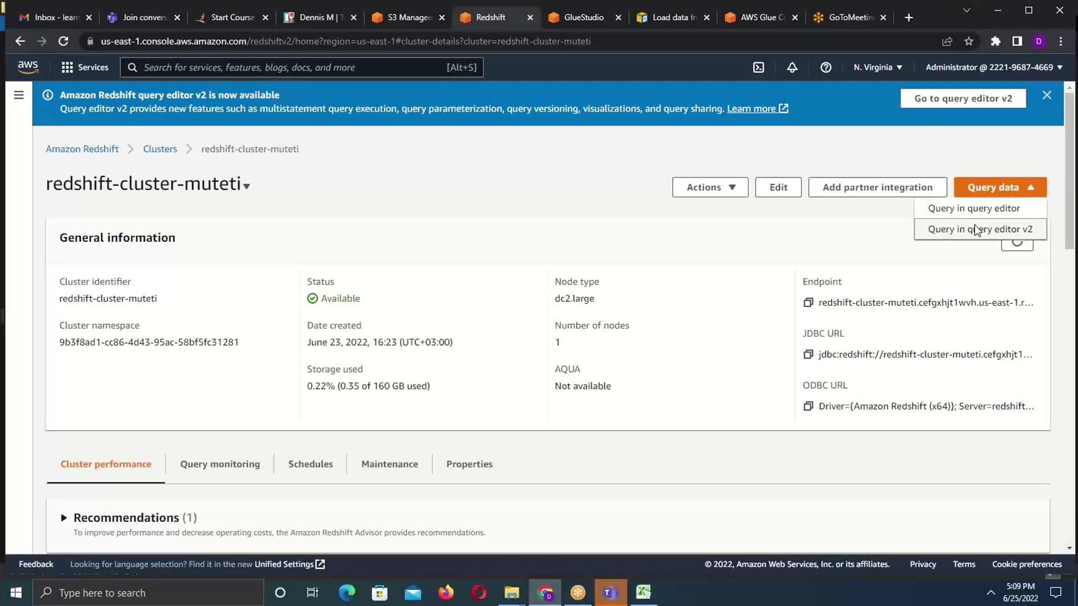
left_click(976, 230)
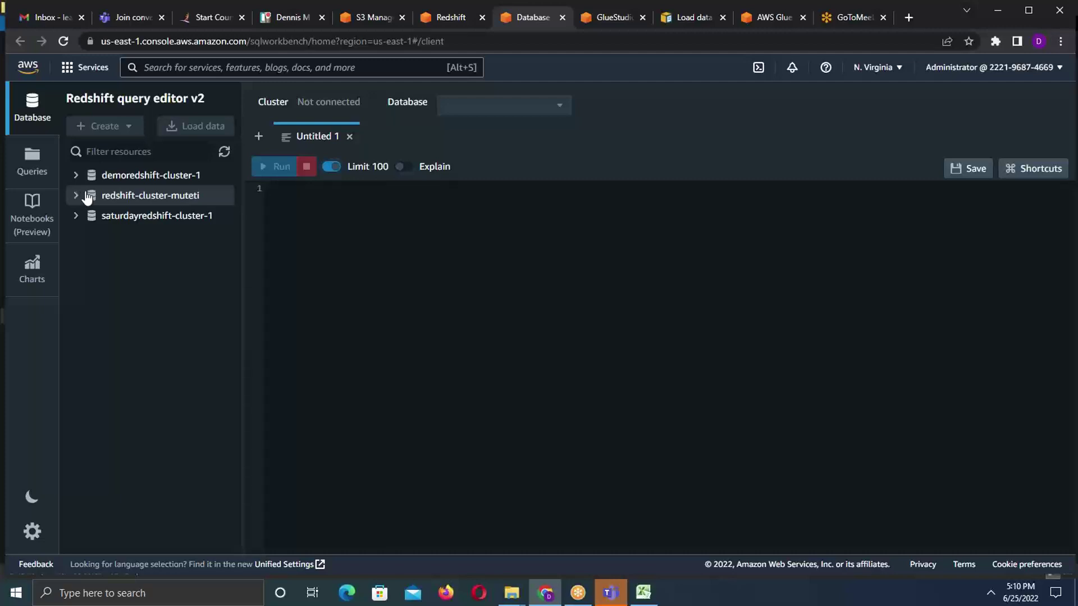
- Open the N. Virginia region dropdown in query editor v2's top bar
left_click(902, 71)
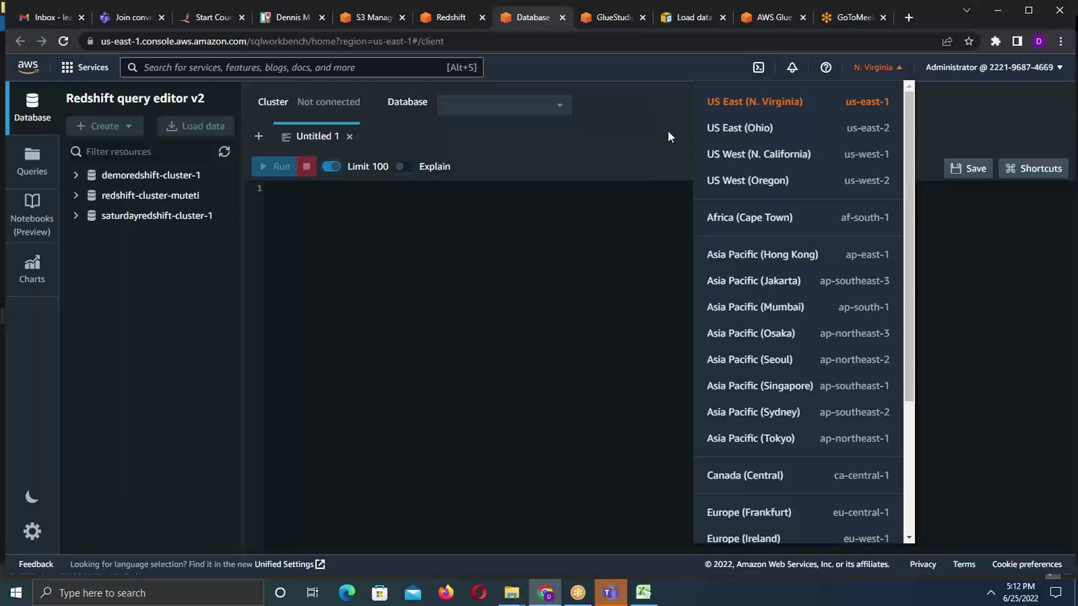
- Glance at the Teams sign-in window, then go back to the Redshift query editor v2
left_click(601, 599)
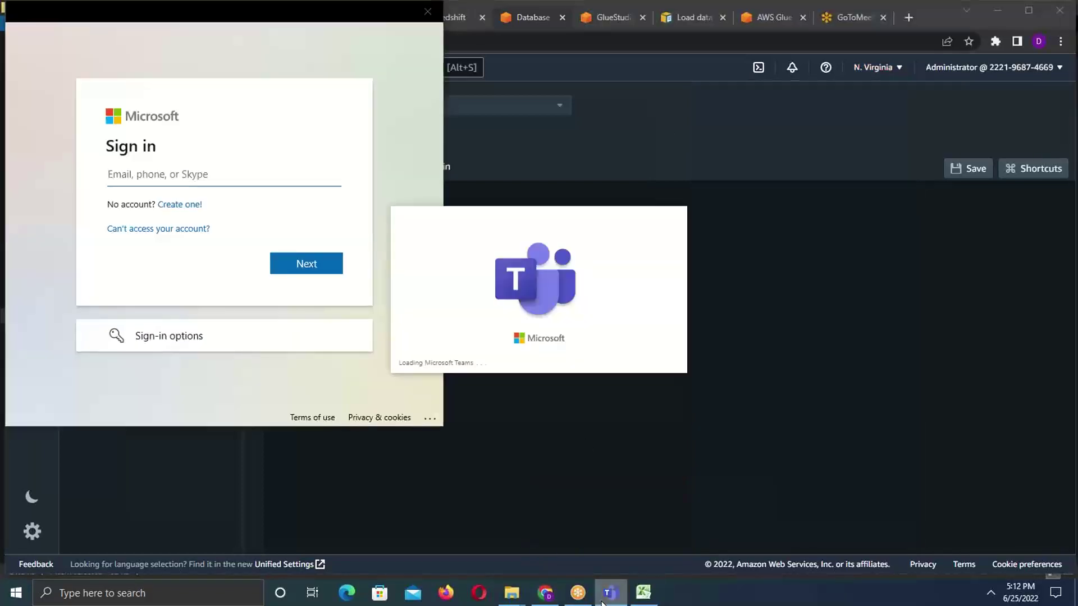
left_click(750, 255)
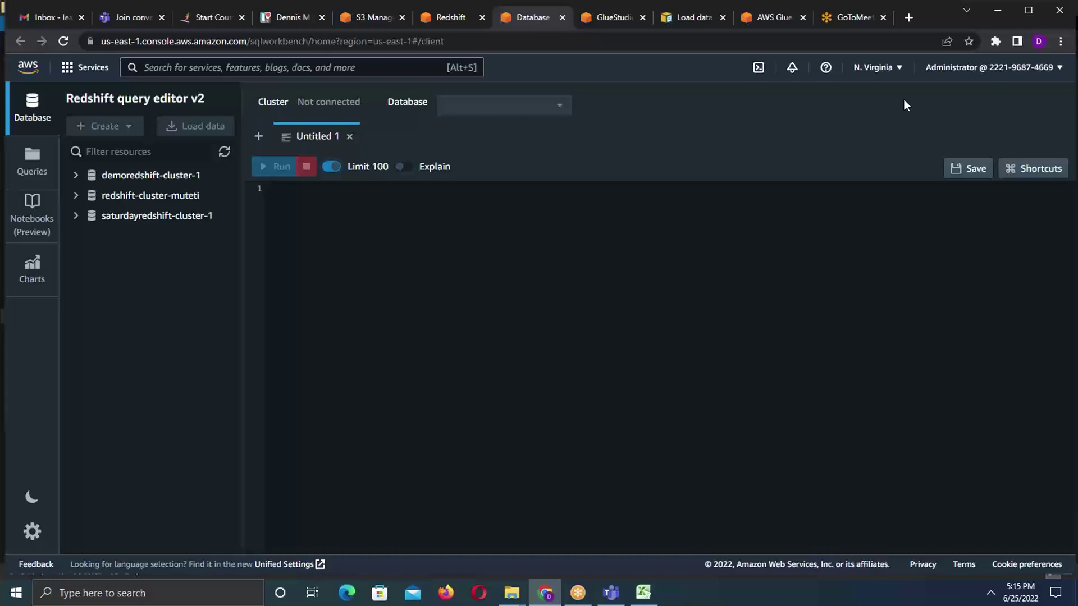
- Read the Intellipaat Informatica training invitation email in Gmail, then go to the AWS Glue page
left_click(49, 18)
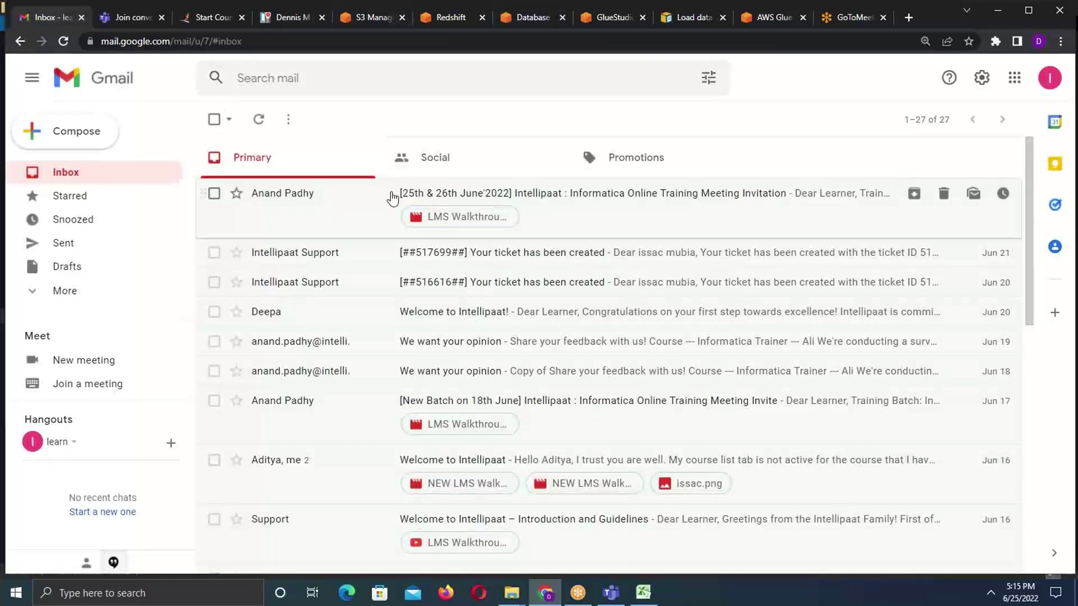
left_click(586, 225)
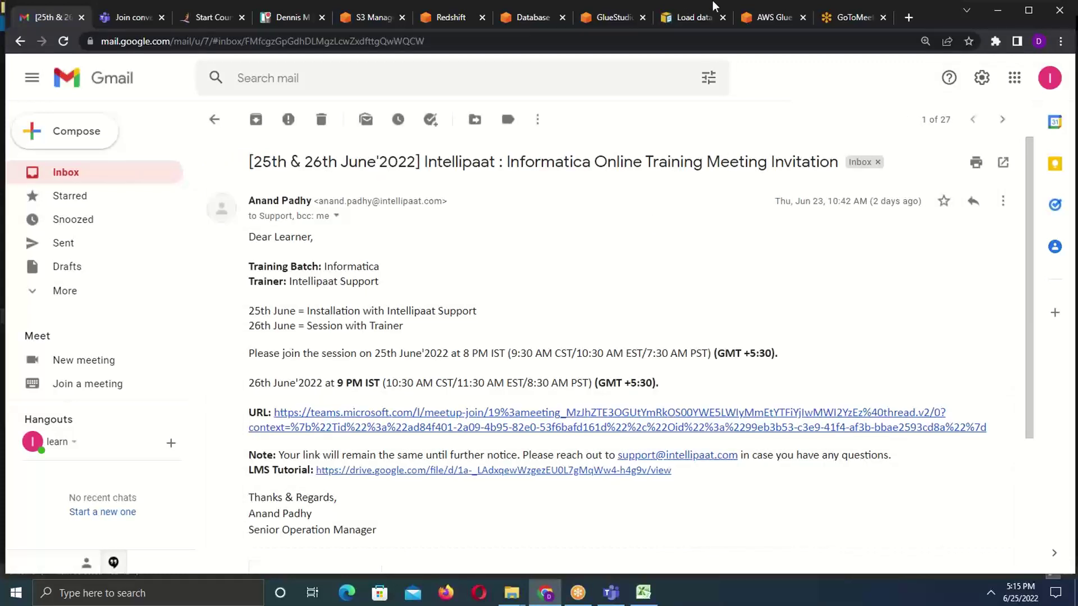
left_click(768, 22)
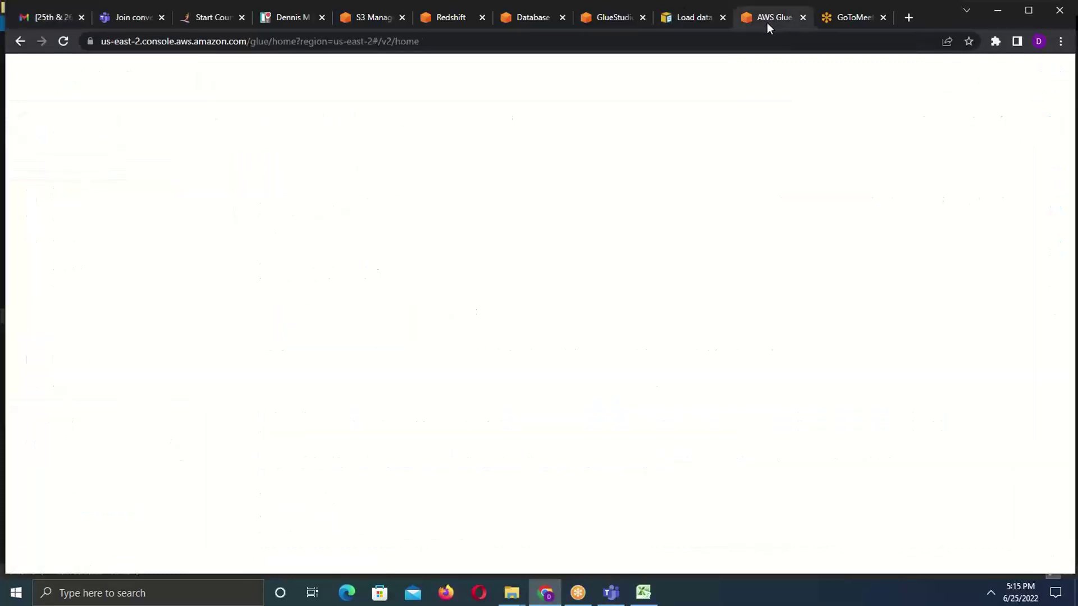
- Glance at the Glue Studio home page, then return to the Redshift query editor v2
left_click(611, 19)
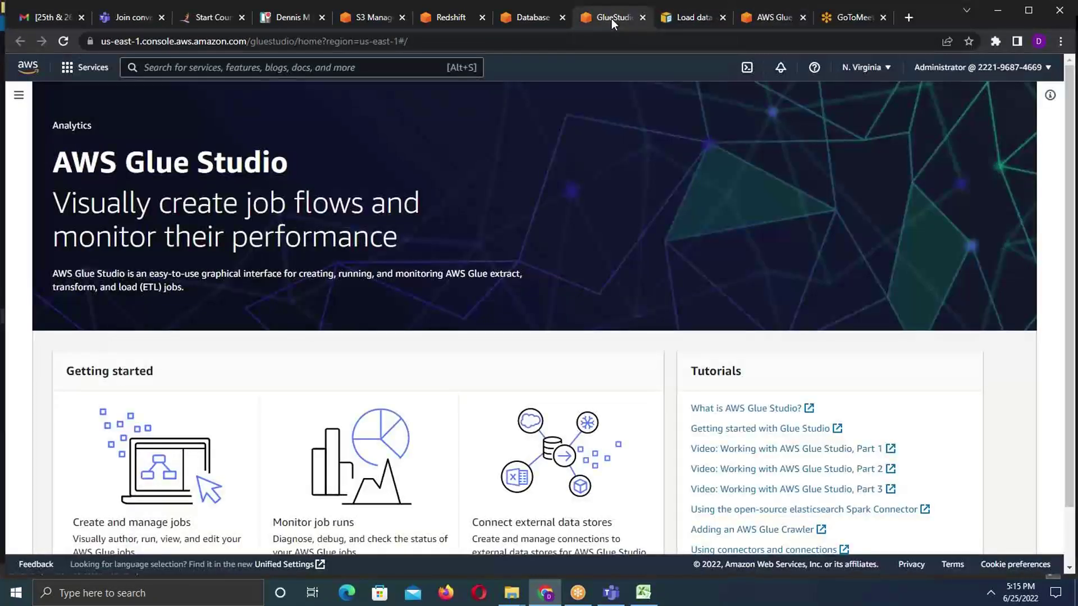
left_click(536, 18)
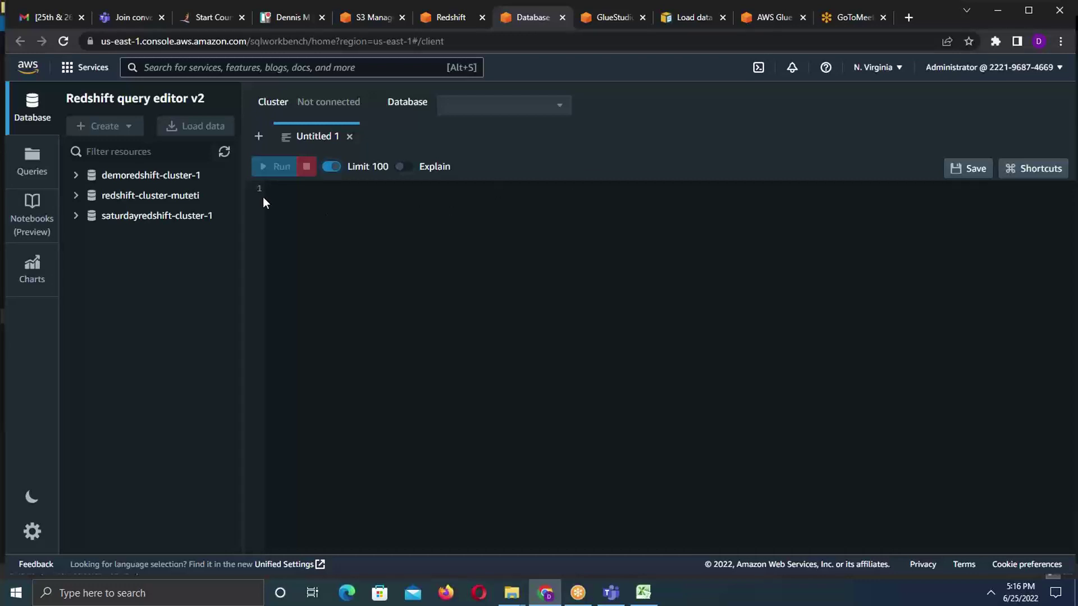
- Connect to redshift-cluster-muteti and expand dev > public > Tables
left_click(77, 197)
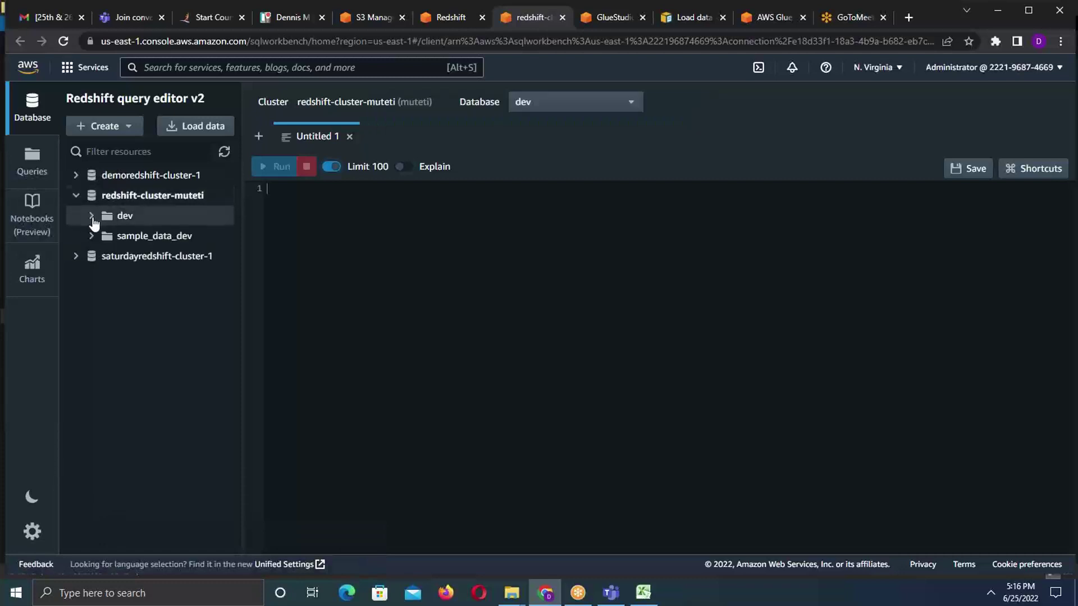
left_click(93, 222)
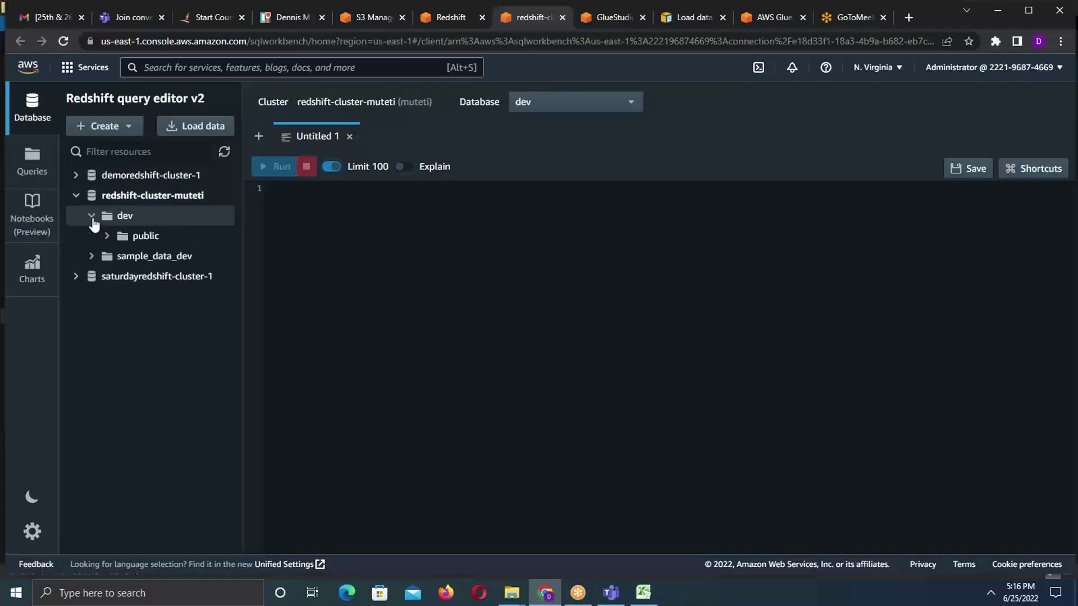
left_click(103, 241)
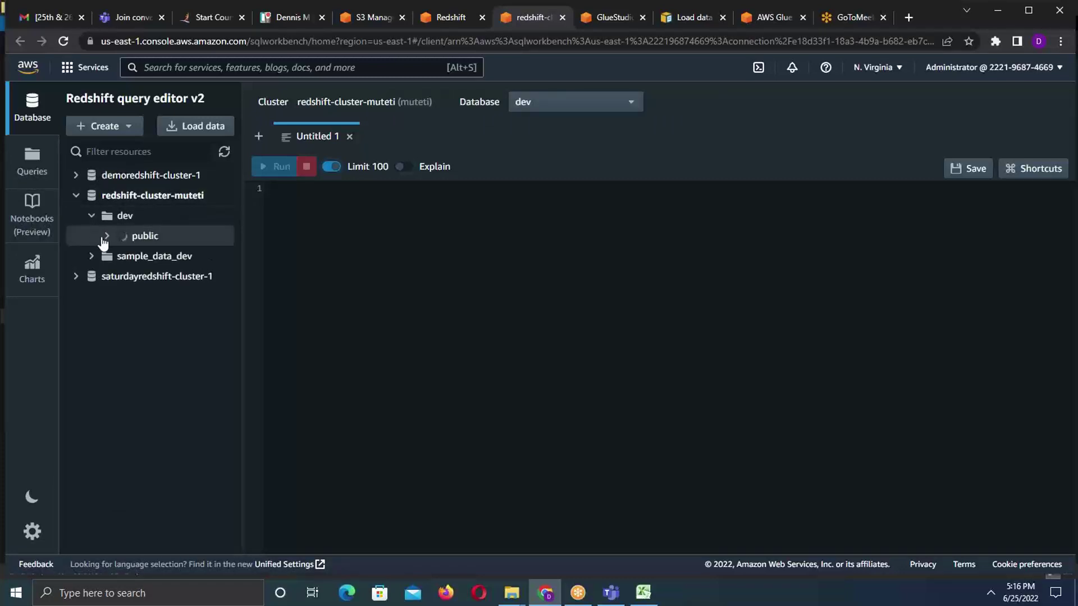
left_click(123, 257)
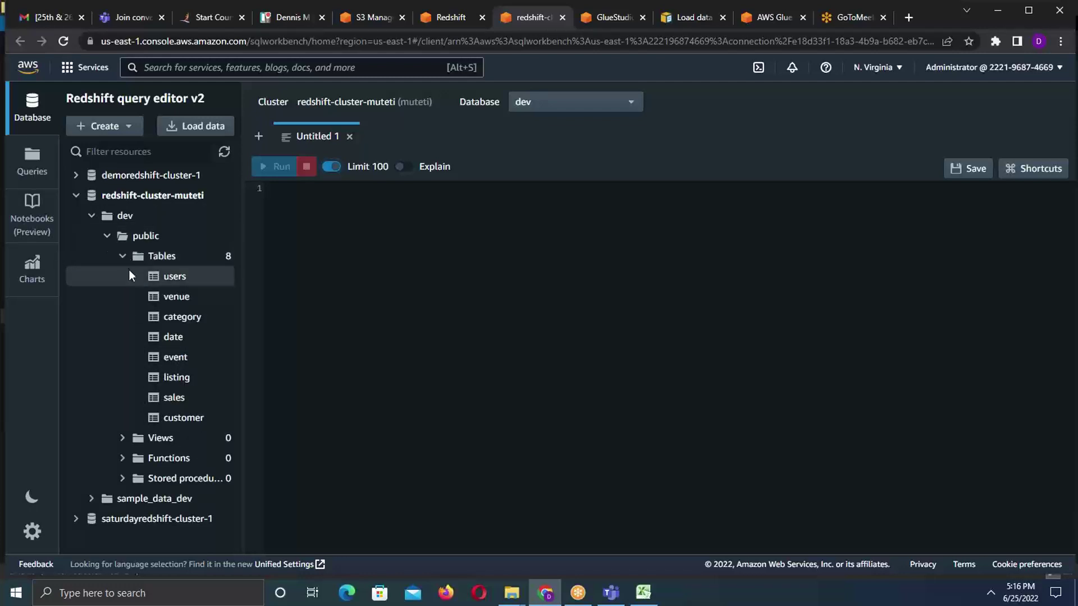
- Abandon switching to demoredshift-cluster-1 and generate a SELECT query for the customer table
left_click(80, 174)
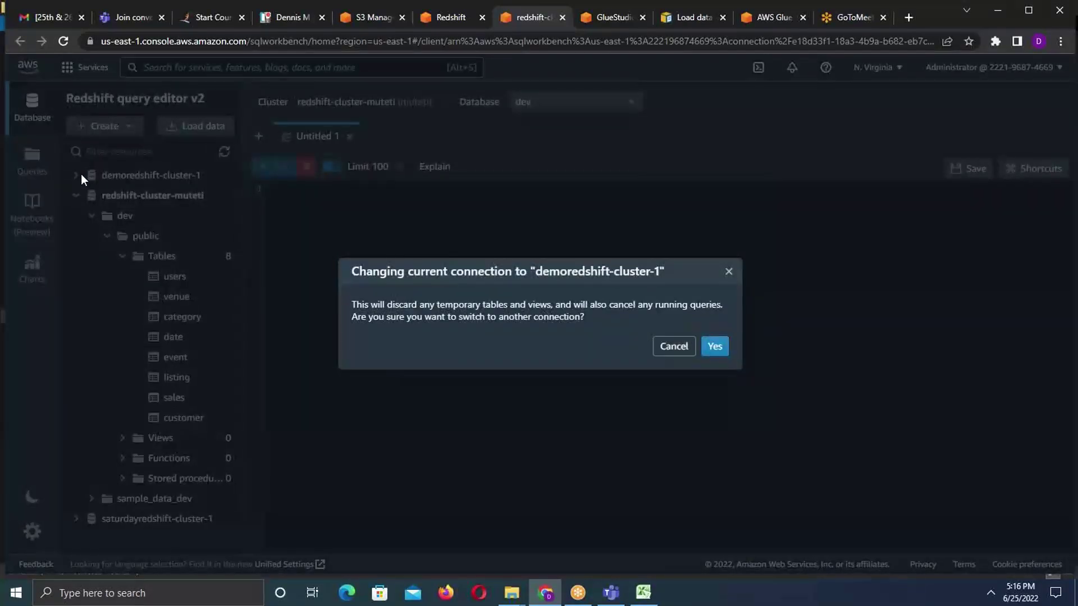
left_click(711, 346)
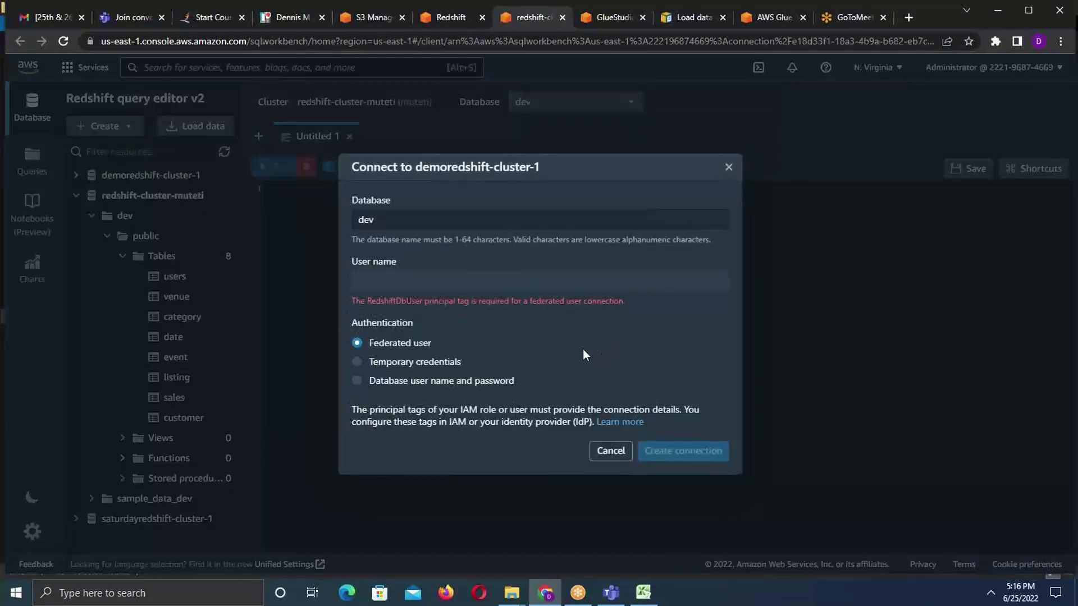
left_click(598, 452)
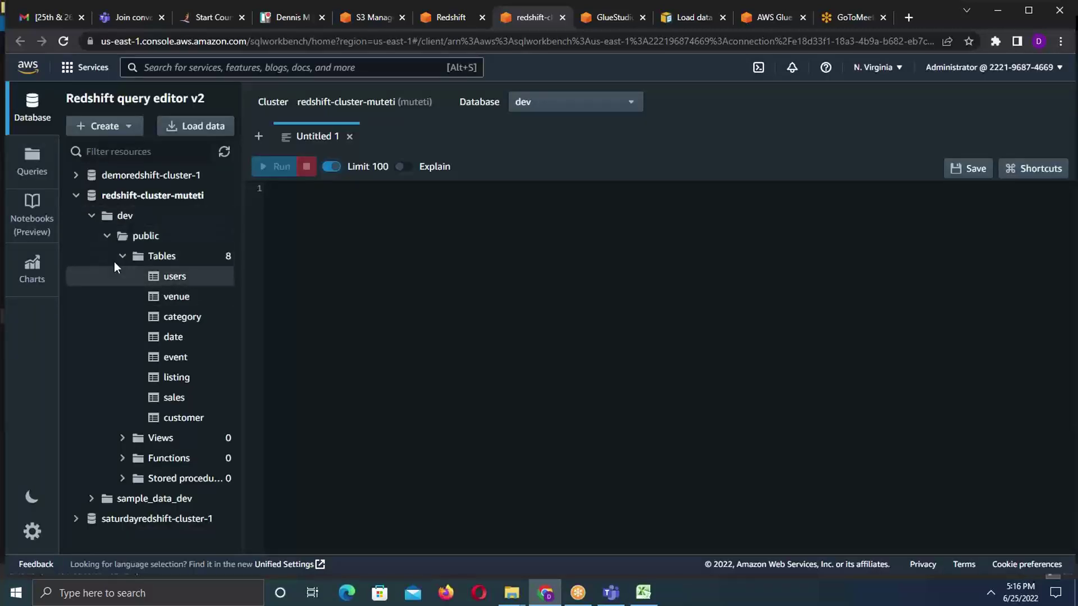
right_click(181, 413)
left_click(204, 423)
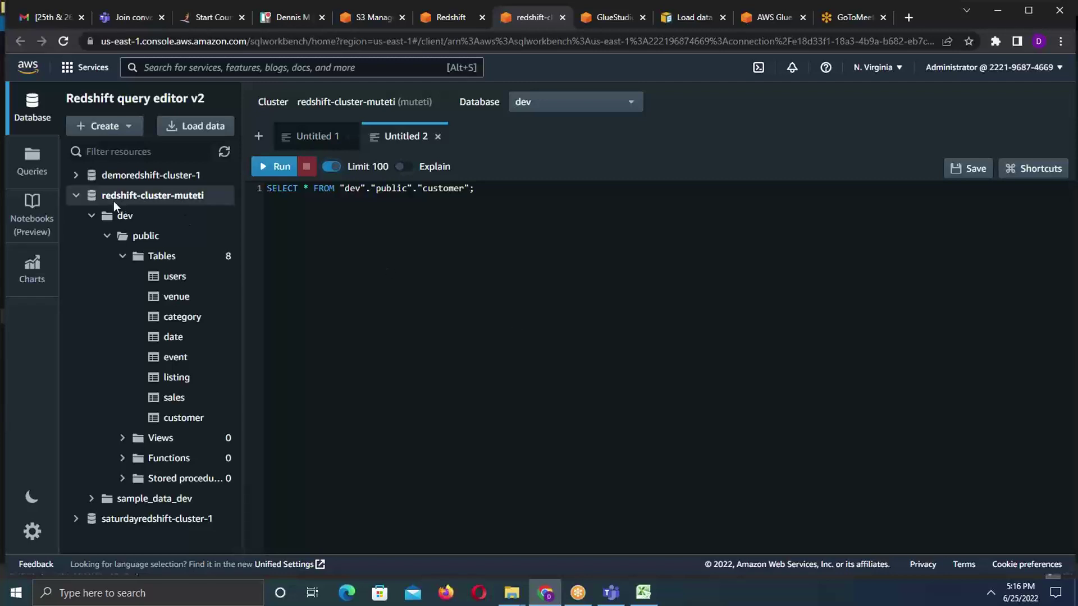
- Refresh the redshift-cluster-muteti tree and run SELECT * FROM customer, which returns no rows
left_click(76, 195)
left_click(76, 196)
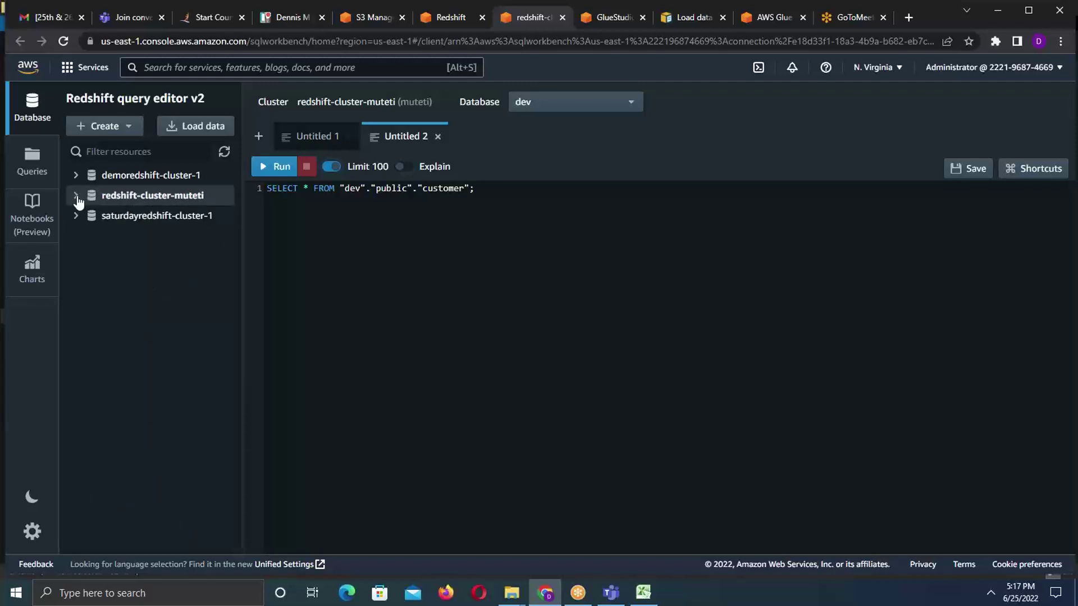
left_click(76, 196)
left_click(75, 195)
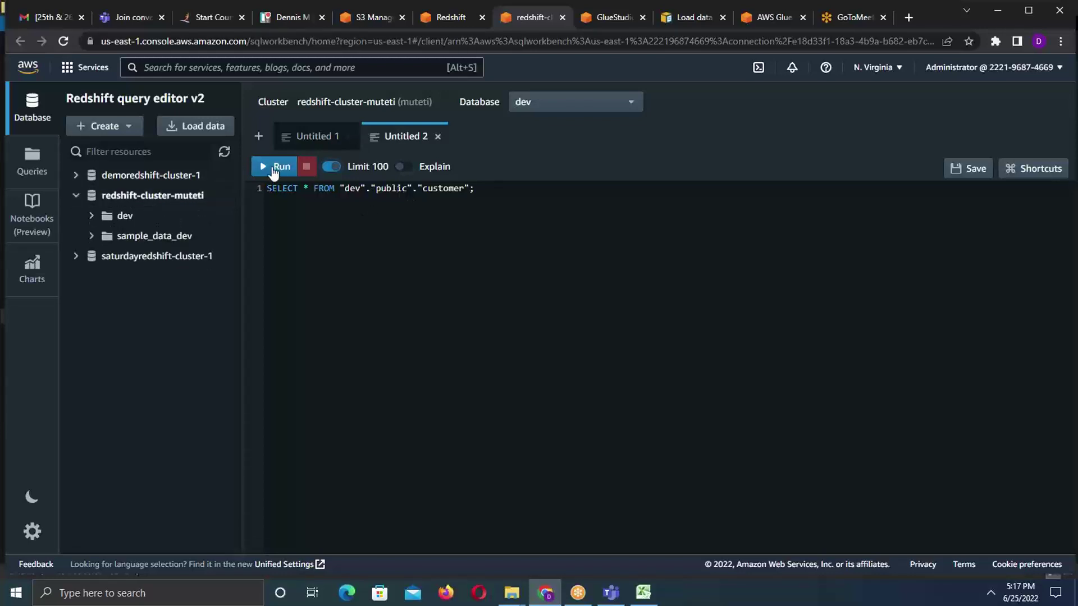
left_click(274, 168)
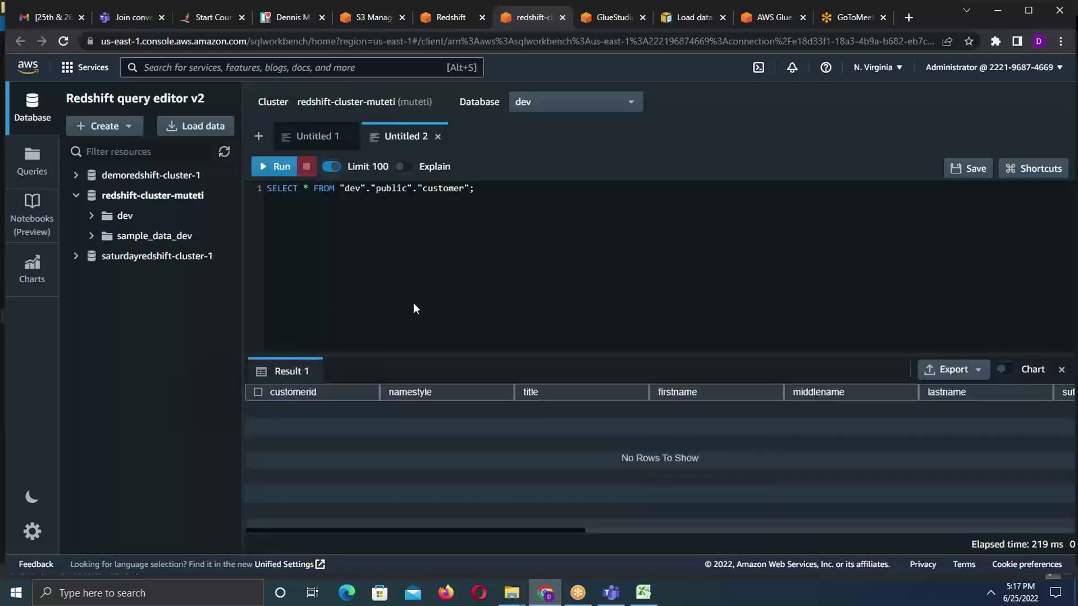
left_click(77, 174)
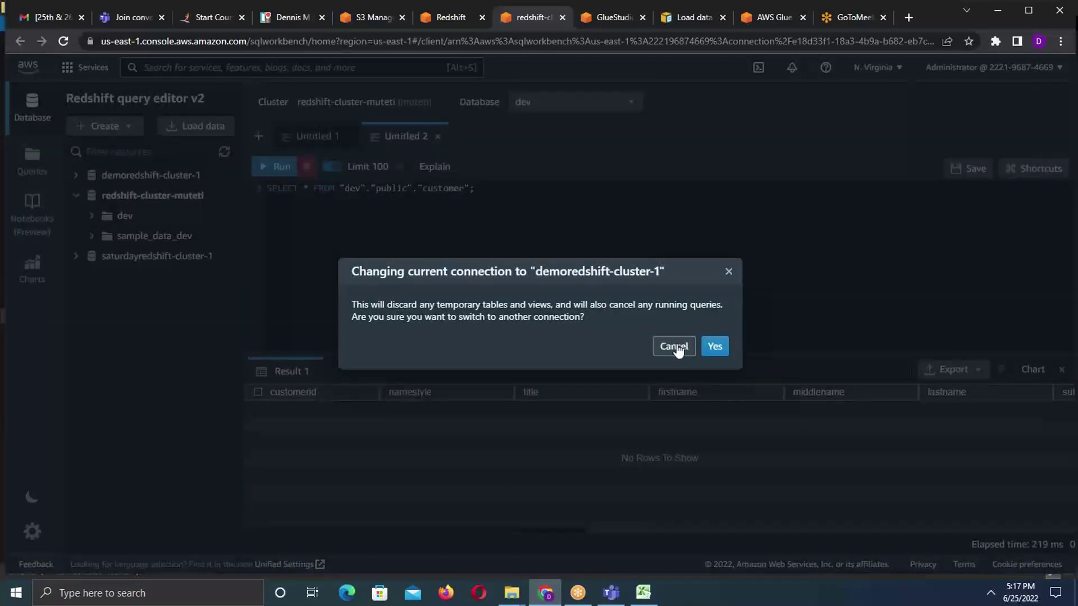
- Cancel the demoredshift-cluster-1 connection and return to the redshift-cluster-muteti details page
left_click(714, 346)
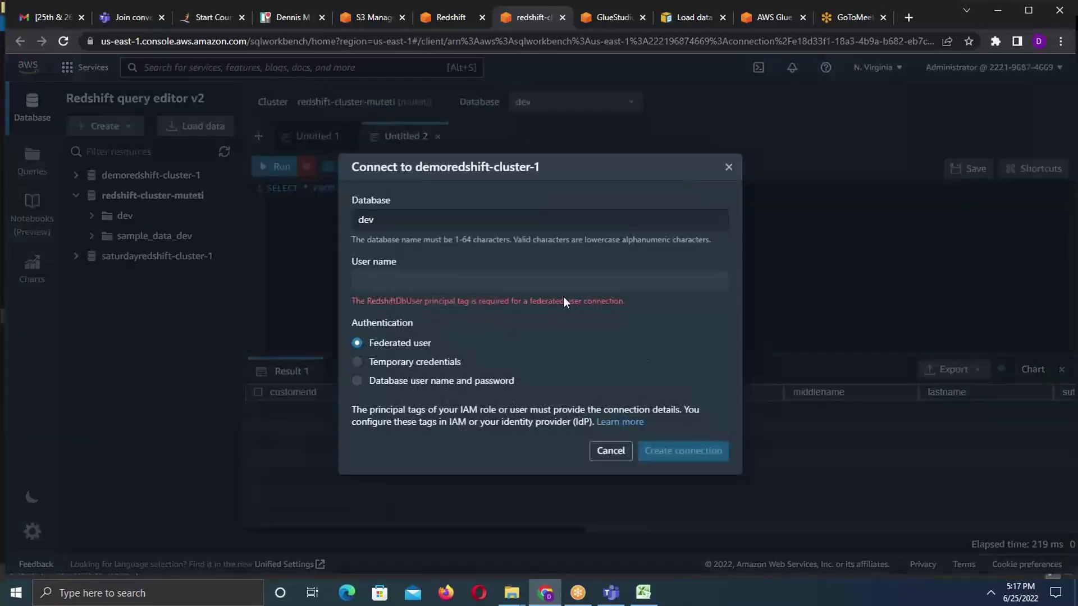
left_click(620, 454)
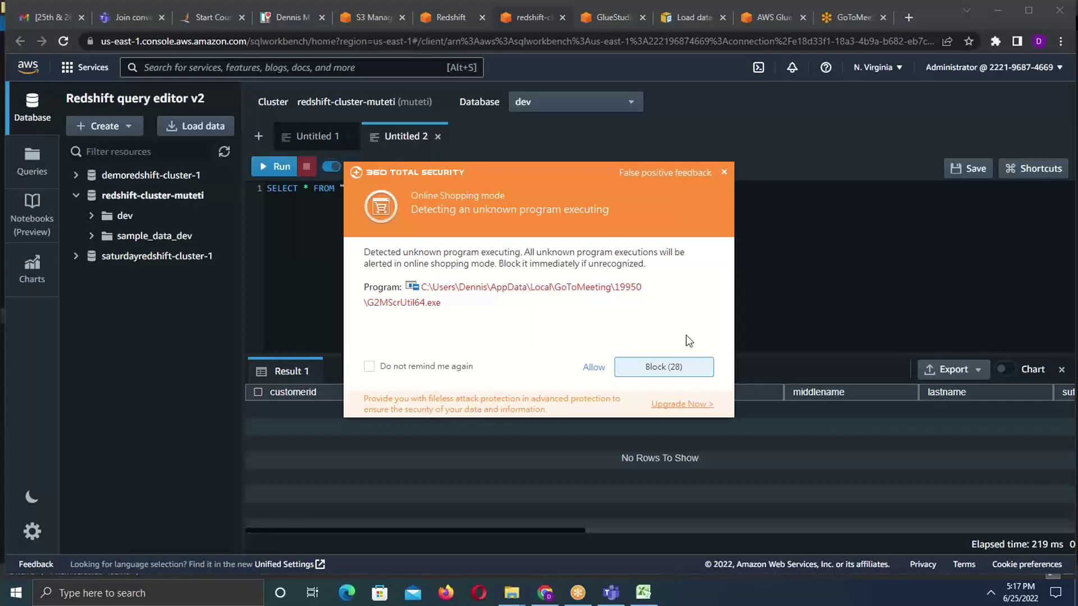
left_click(443, 19)
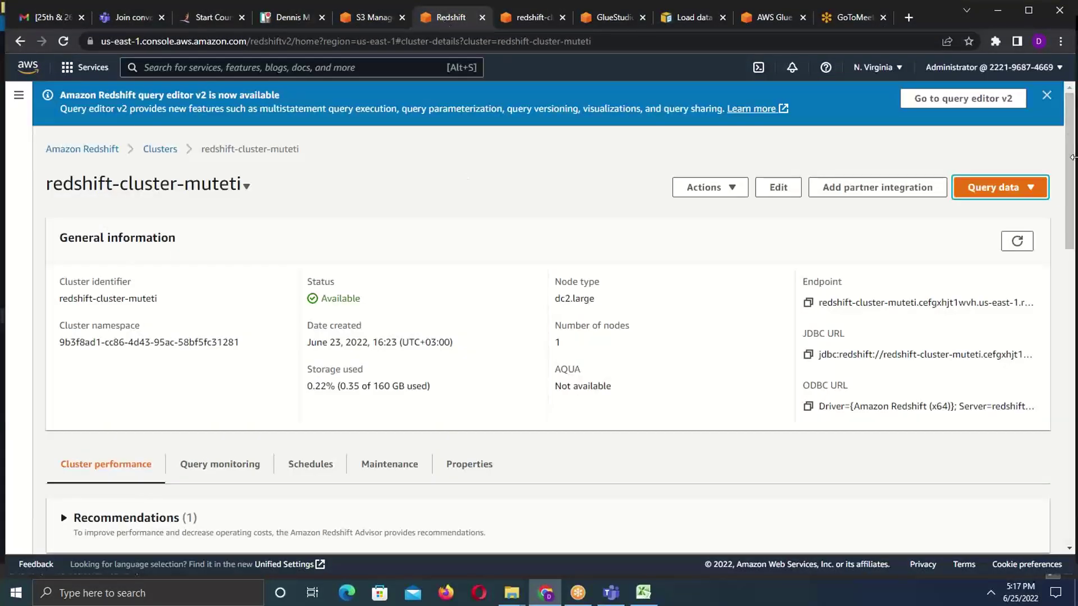
- From the clusters dashboard, open demoredshift-cluster-1 and launch it in query editor v2
left_click_drag(1071, 211, 1072, 211)
scroll(1072, 210, "down", 5)
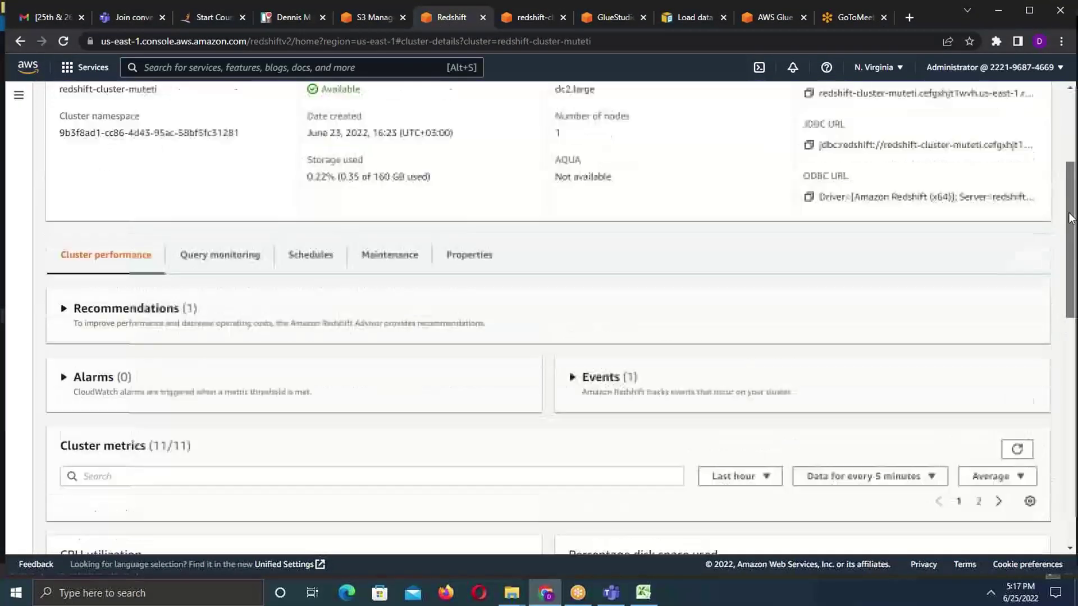
scroll(1071, 211, "up", 5)
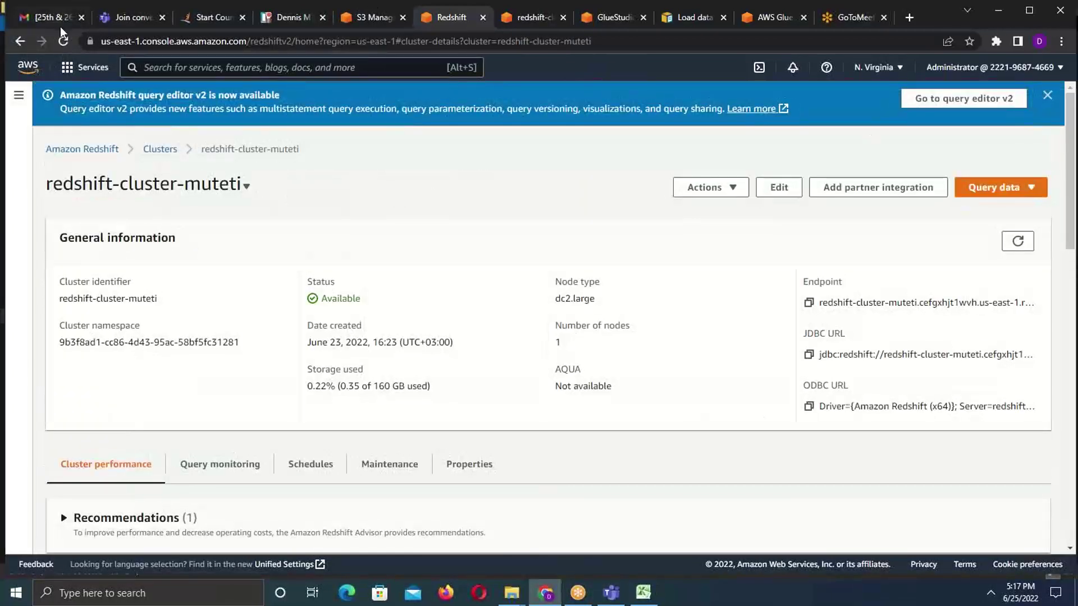
left_click(23, 41)
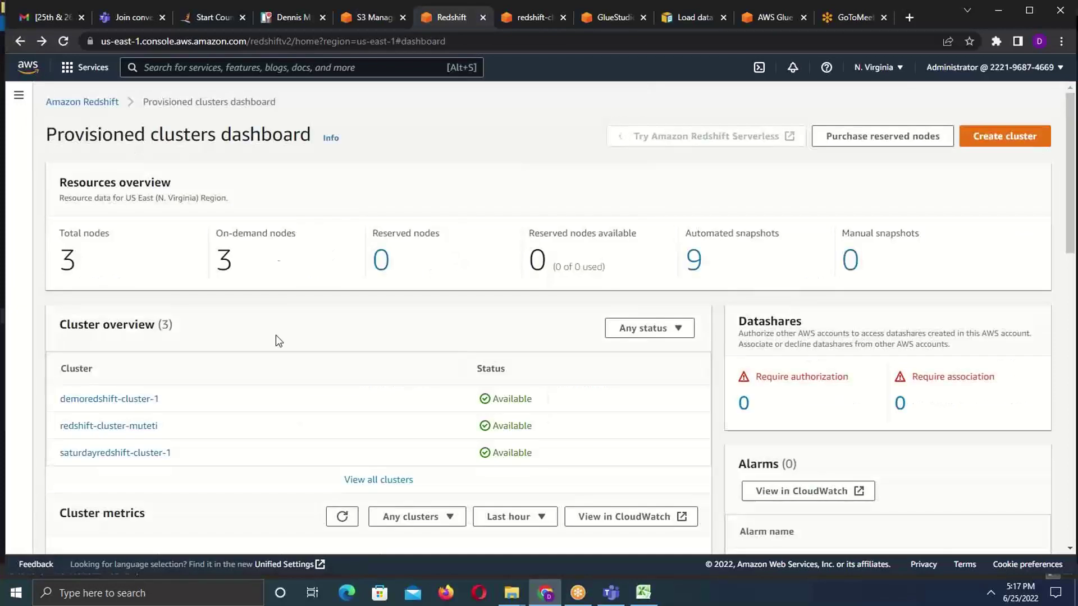
left_click(112, 401)
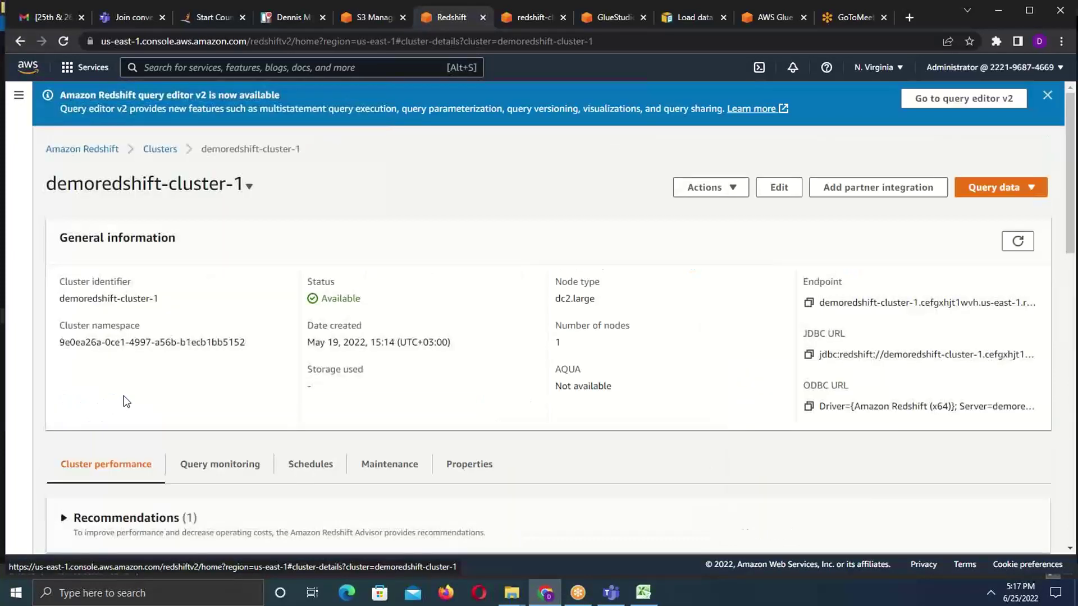
left_click(1030, 191)
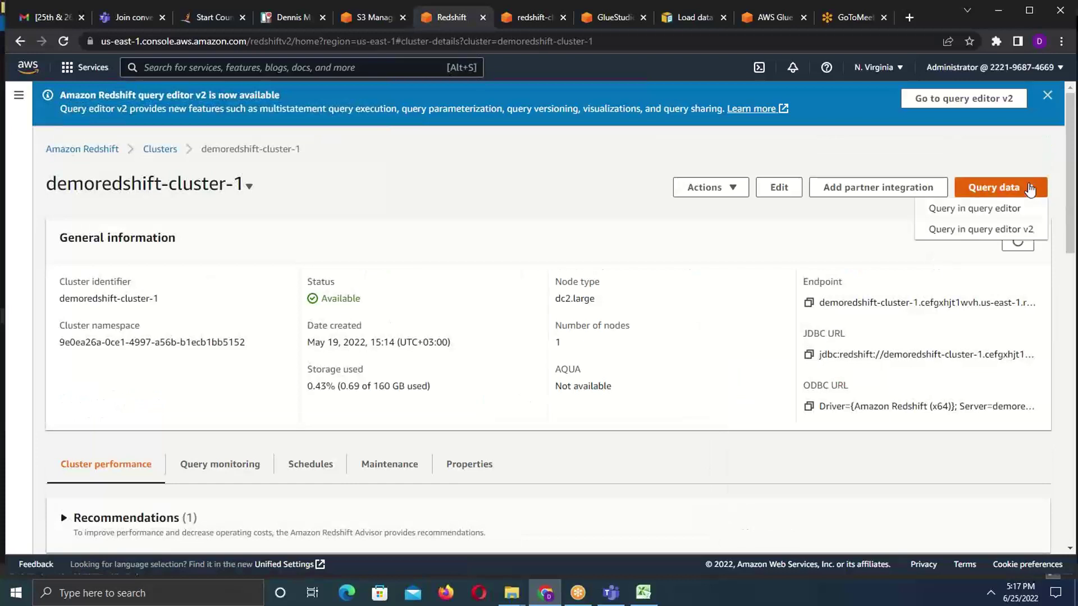
left_click(951, 230)
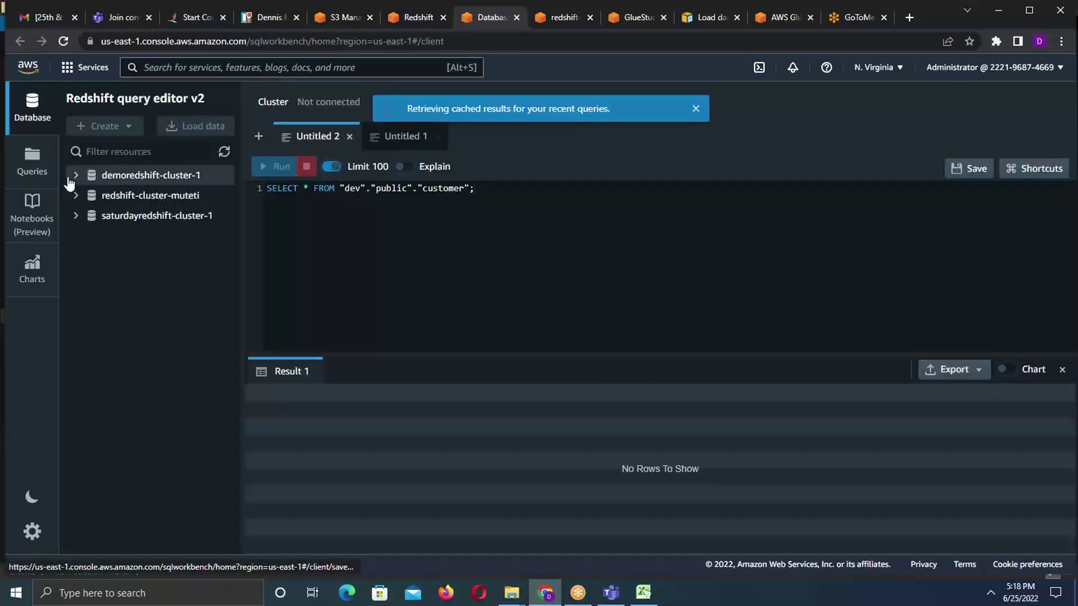
- Start connecting to demoredshift-cluster-1, then cancel the Connect dialog
left_click(75, 178)
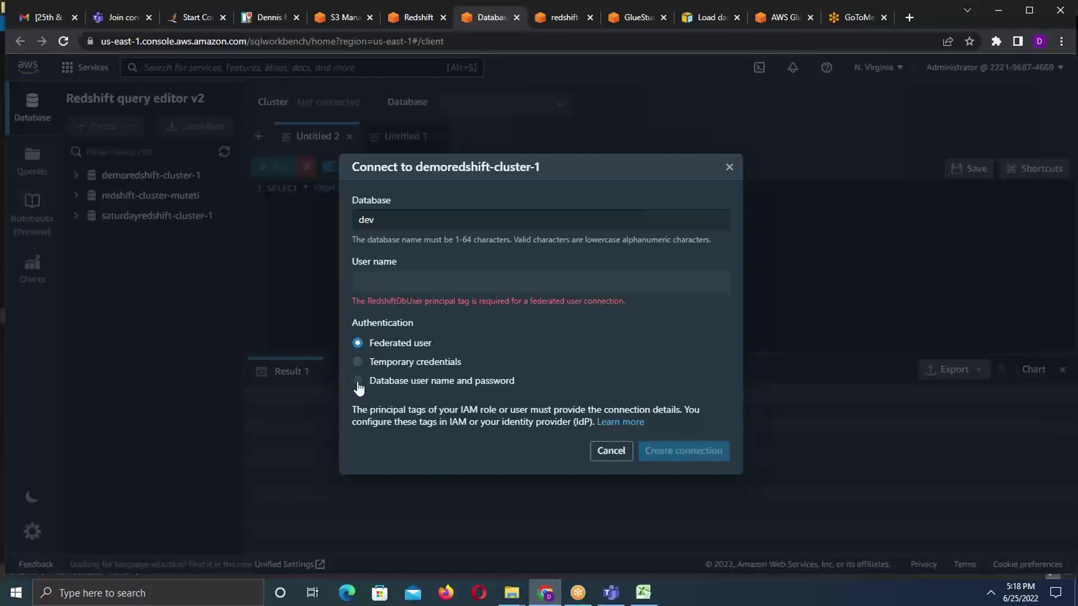
left_click(608, 453)
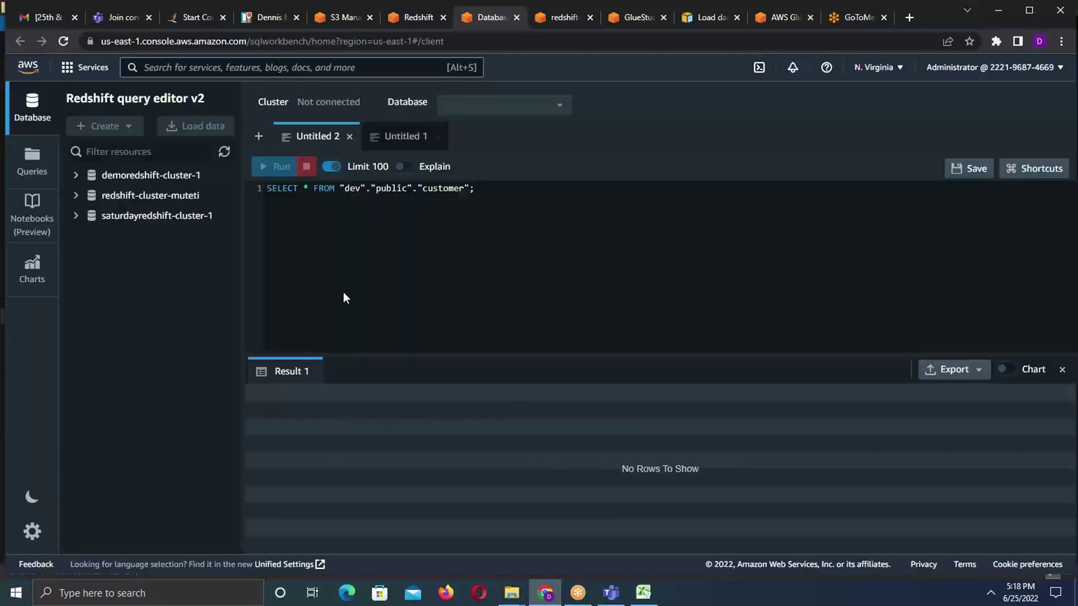
- Connect to redshift-cluster-muteti, expand dev > public, then view the demoredshift-cluster-1 details page
left_click(83, 196)
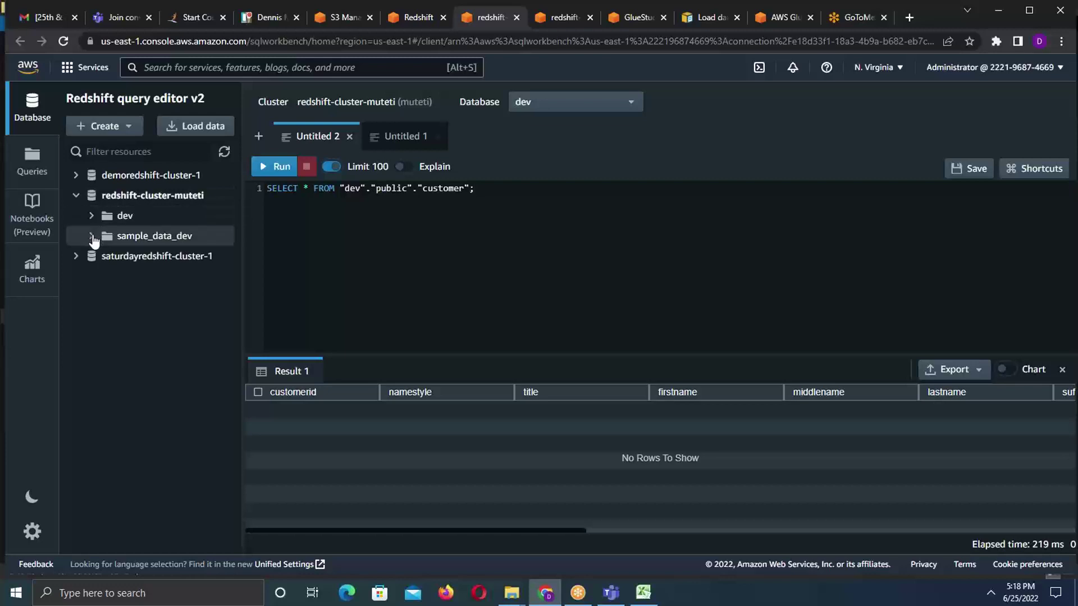
left_click(91, 236)
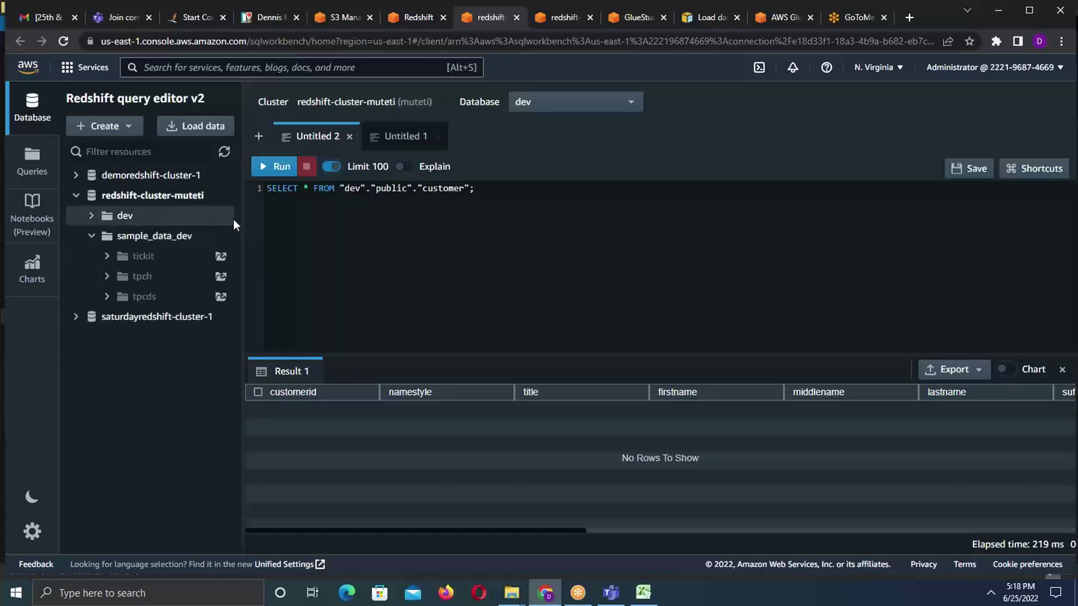
left_click(89, 218)
left_click(107, 236)
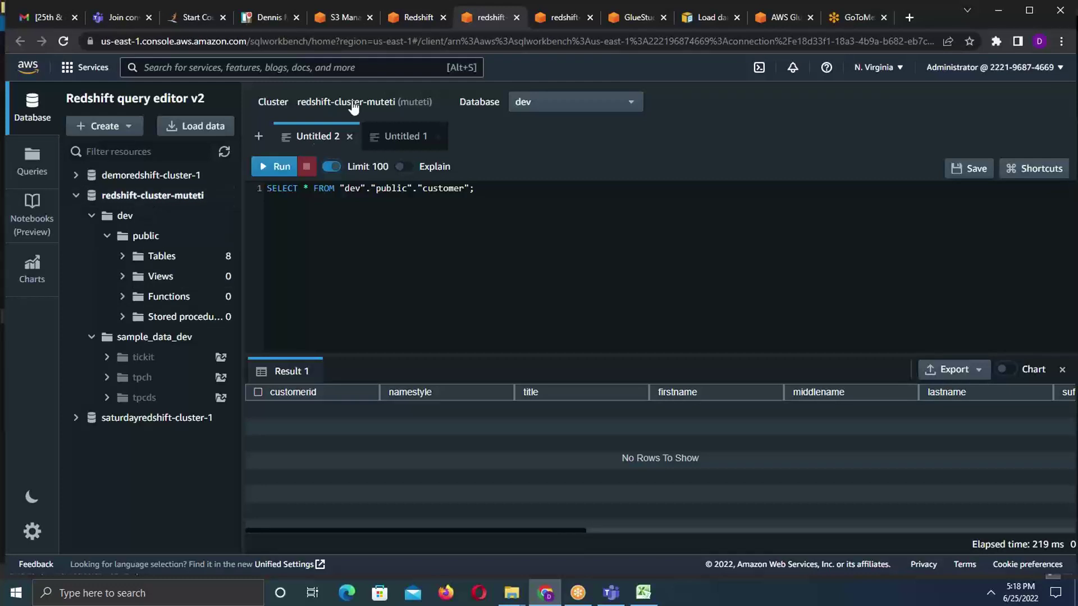
left_click(415, 20)
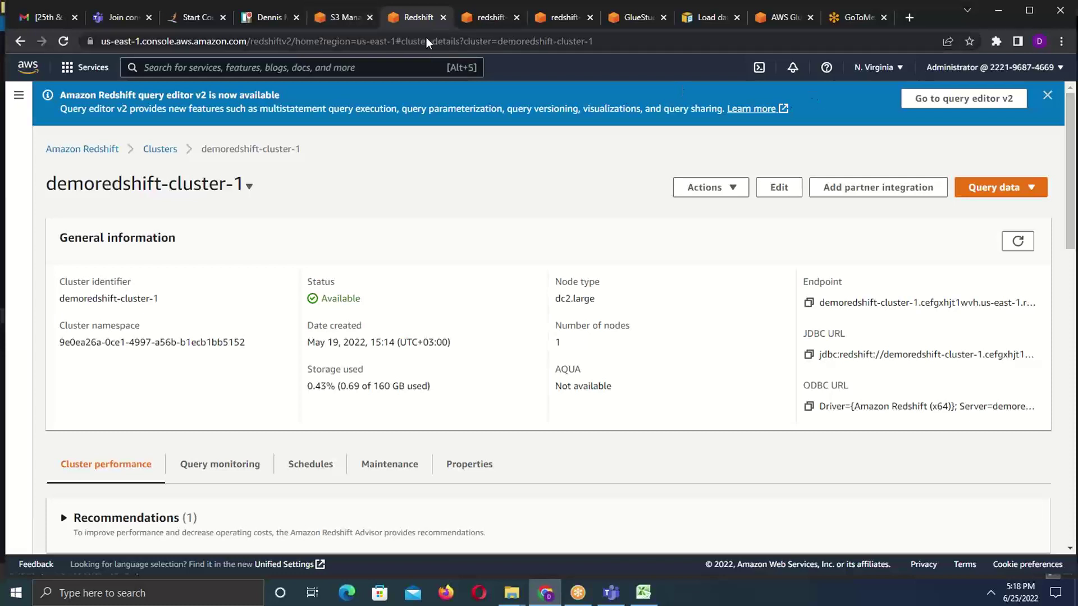
- Search for 'Glue' in the console search bar and open the AWS Glue service
left_click(342, 17)
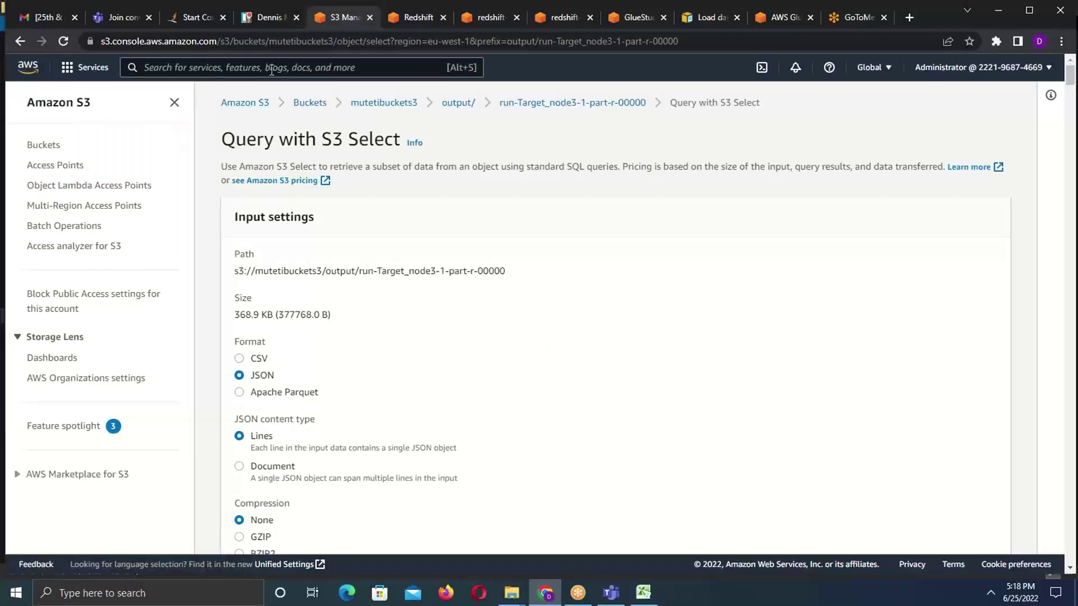
left_click(260, 68)
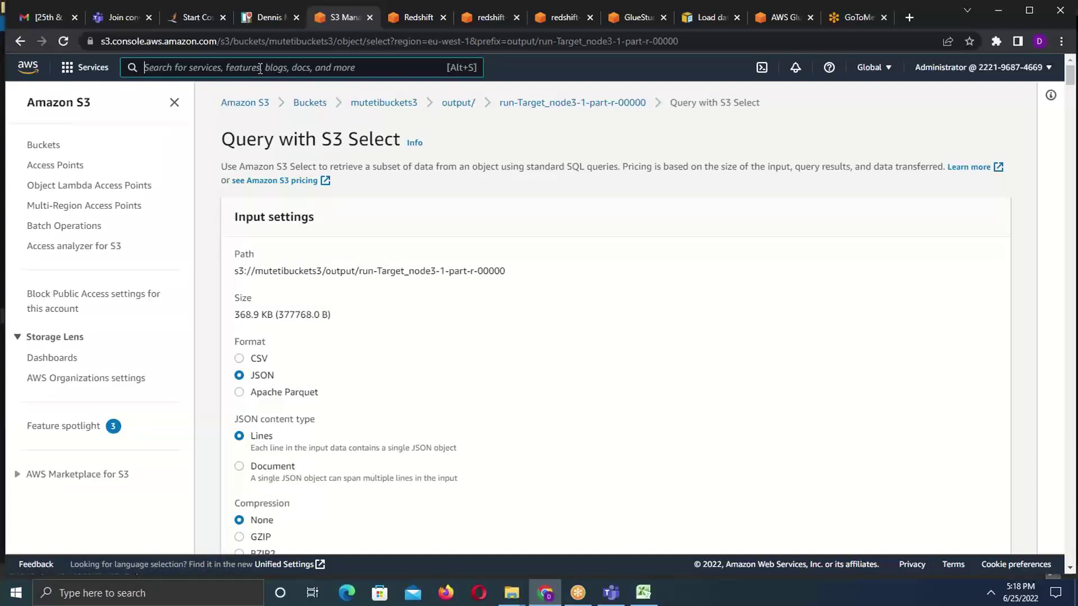
type("Glue")
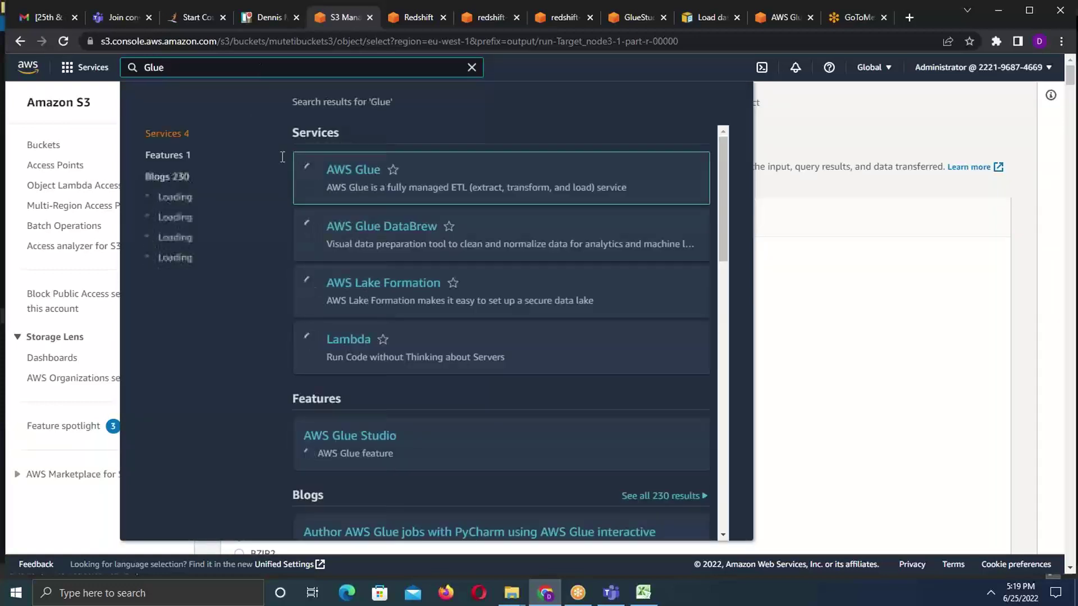
left_click(344, 171)
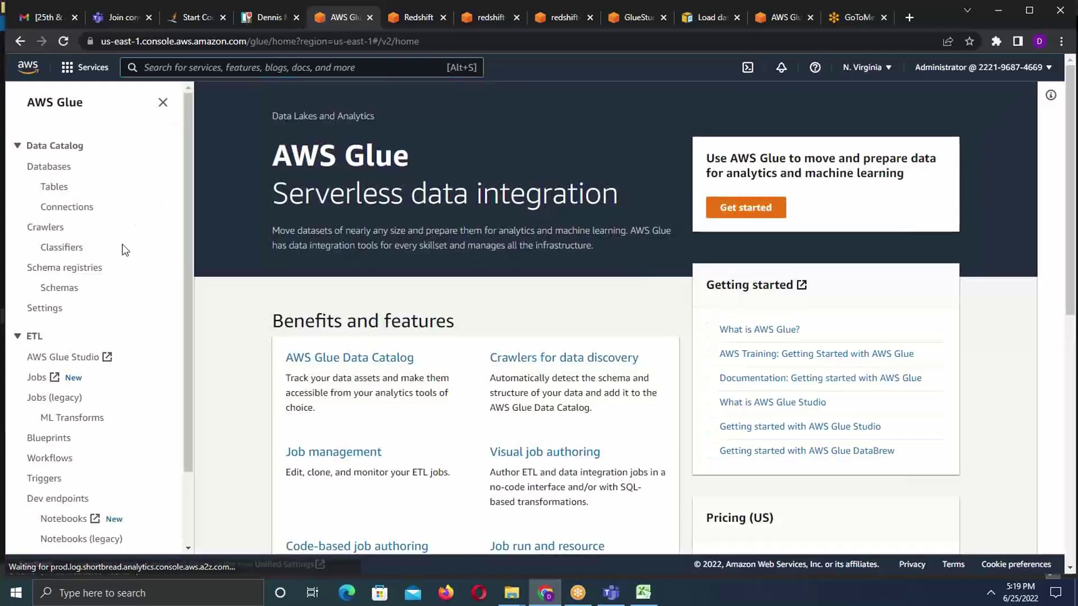
- Show the Glue Studio Jobs list in the US East (Ohio) region
left_click(33, 379)
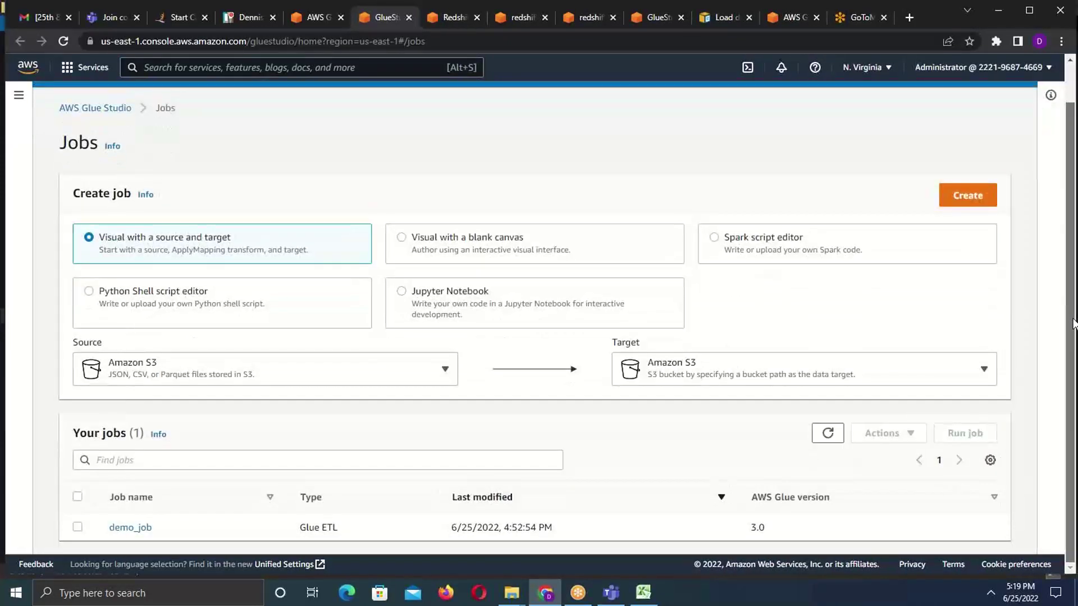
left_click(892, 67)
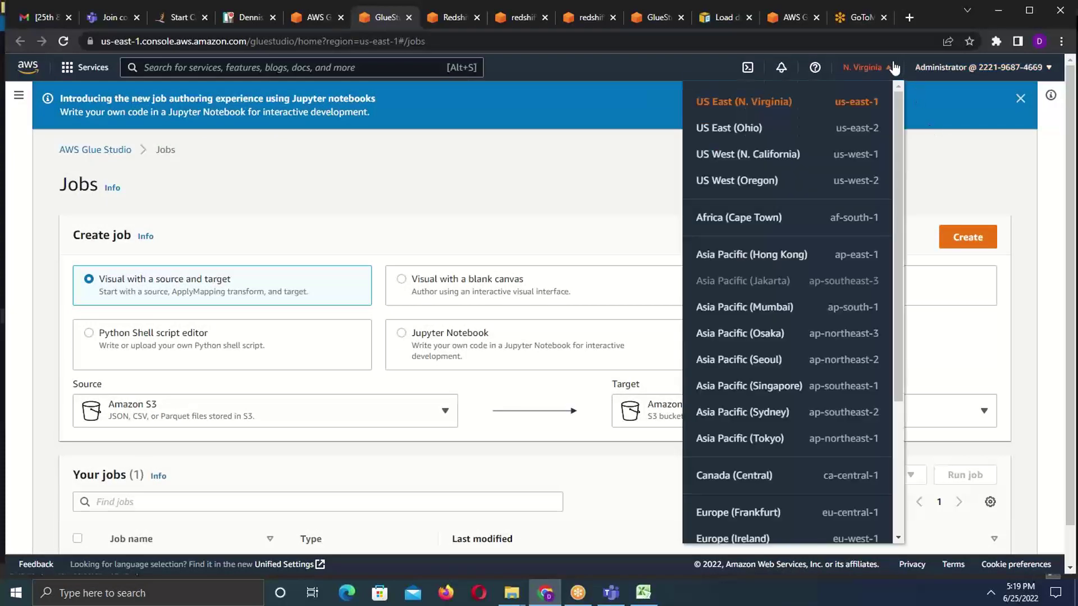
left_click(740, 129)
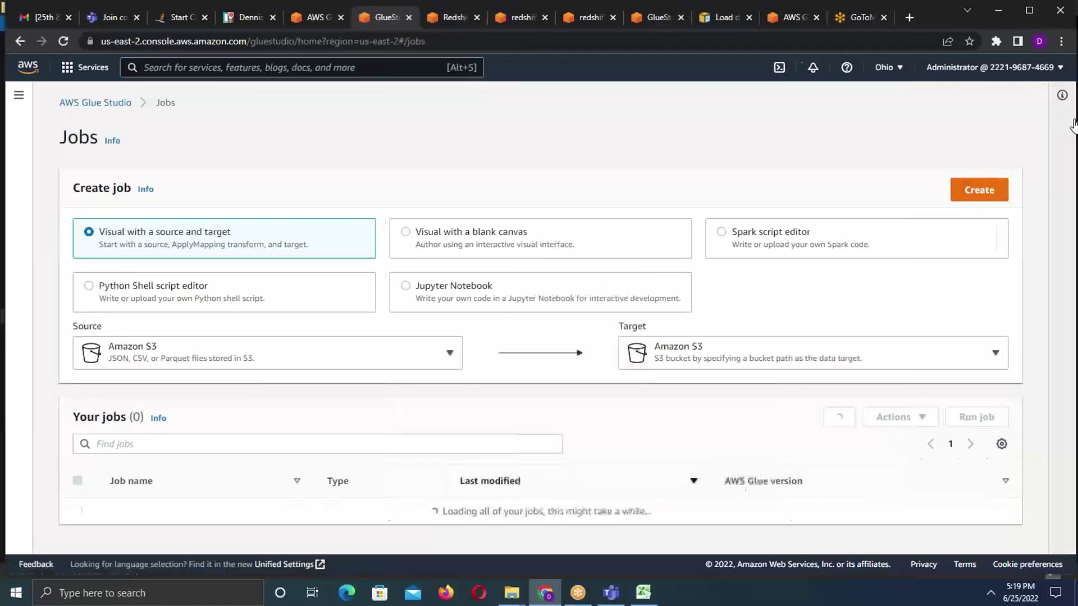
- Review the five existing Ohio jobs, then bring up the list of job data sources
scroll(1070, 129, "down", 3)
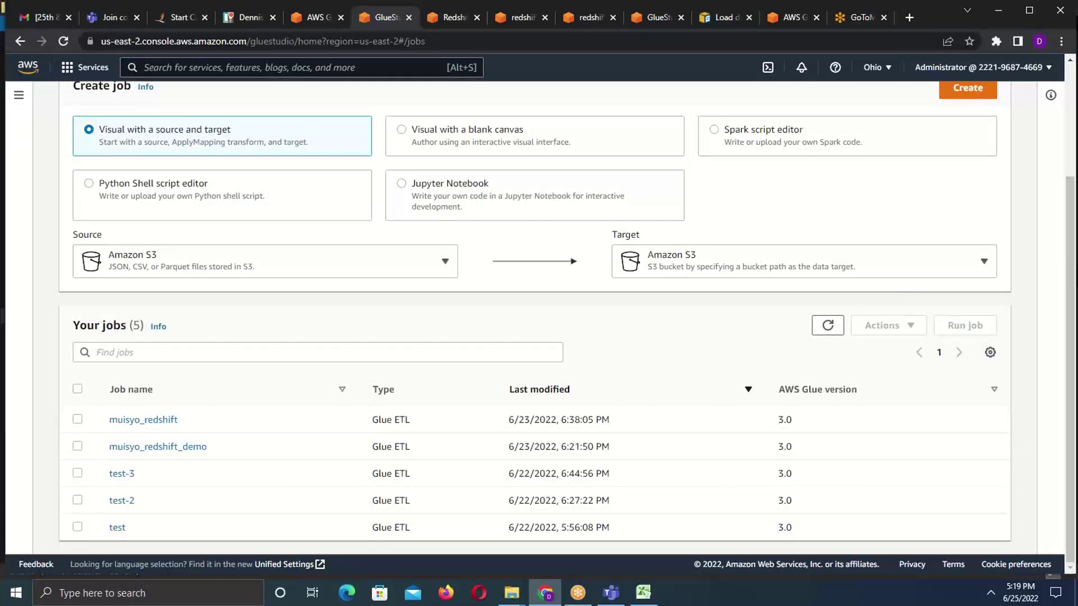
scroll(1072, 258, "up", 1)
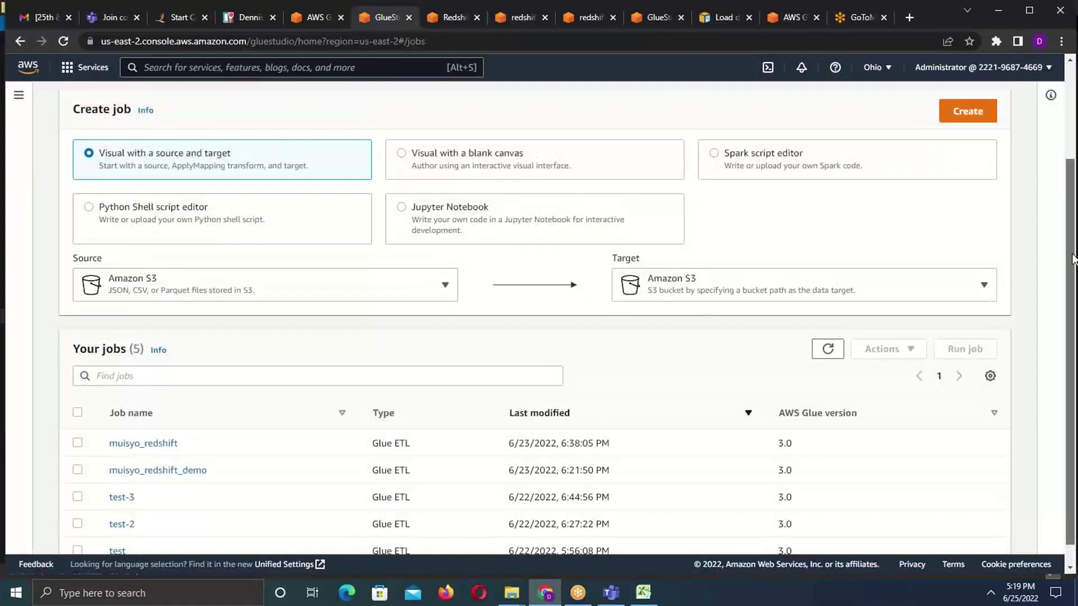
scroll(1072, 258, "up", 1)
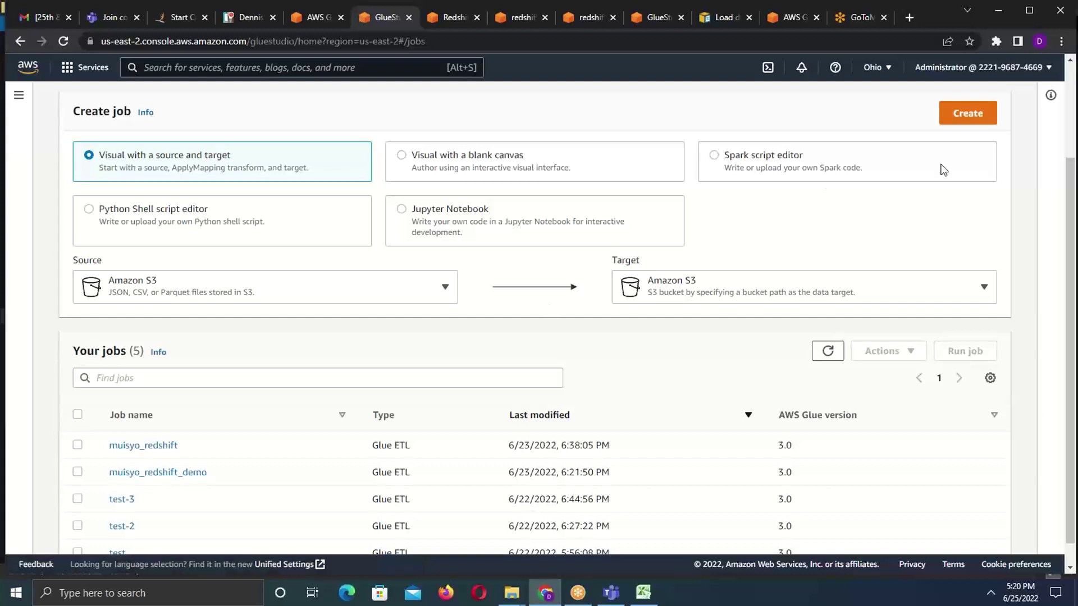
left_click_drag(1071, 194, 1068, 108)
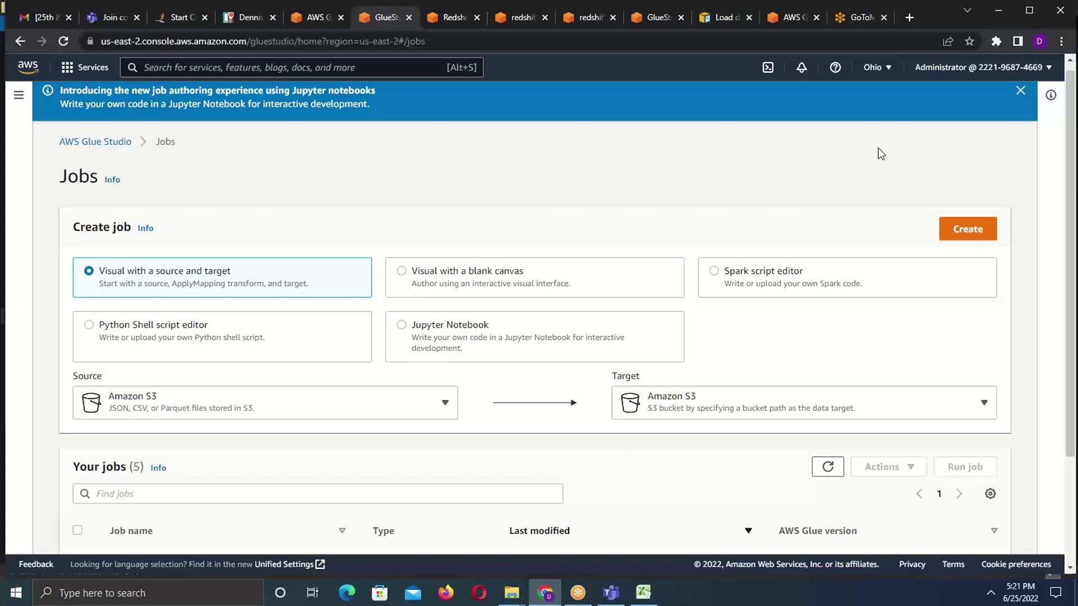
left_click(445, 404)
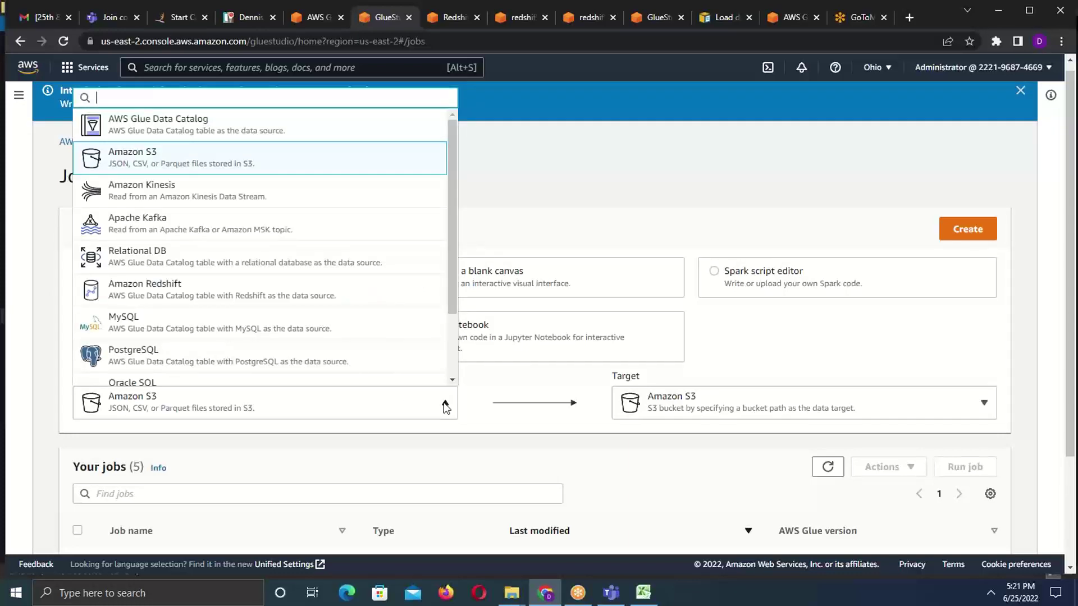
- Pick MySQL as the visual job's source and Amazon Redshift as its target
left_click(445, 404)
left_click(445, 404)
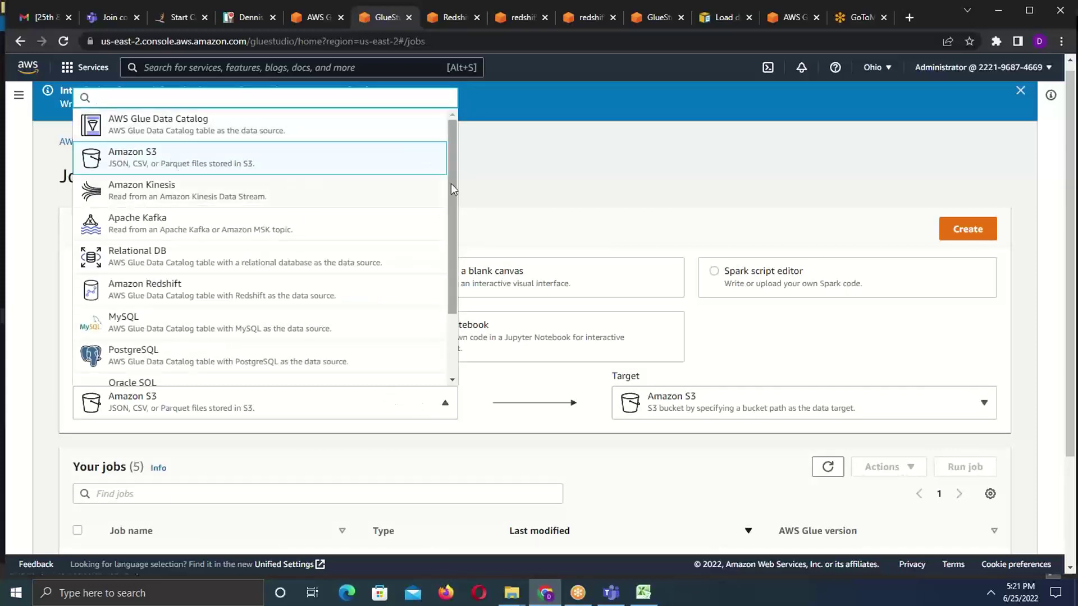
left_click_drag(455, 185, 446, 224)
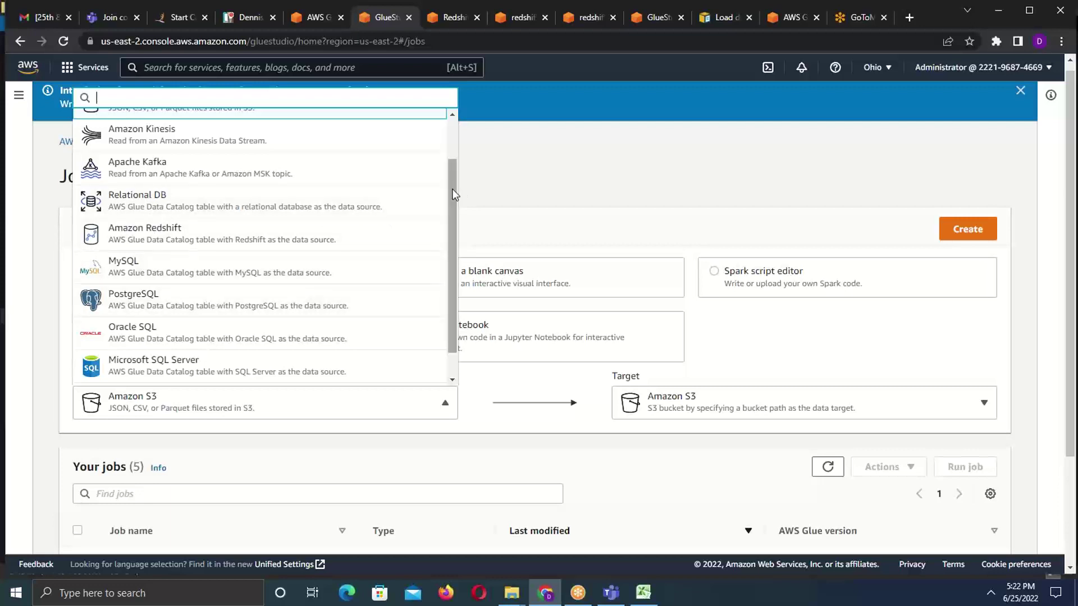
left_click_drag(453, 188, 451, 170)
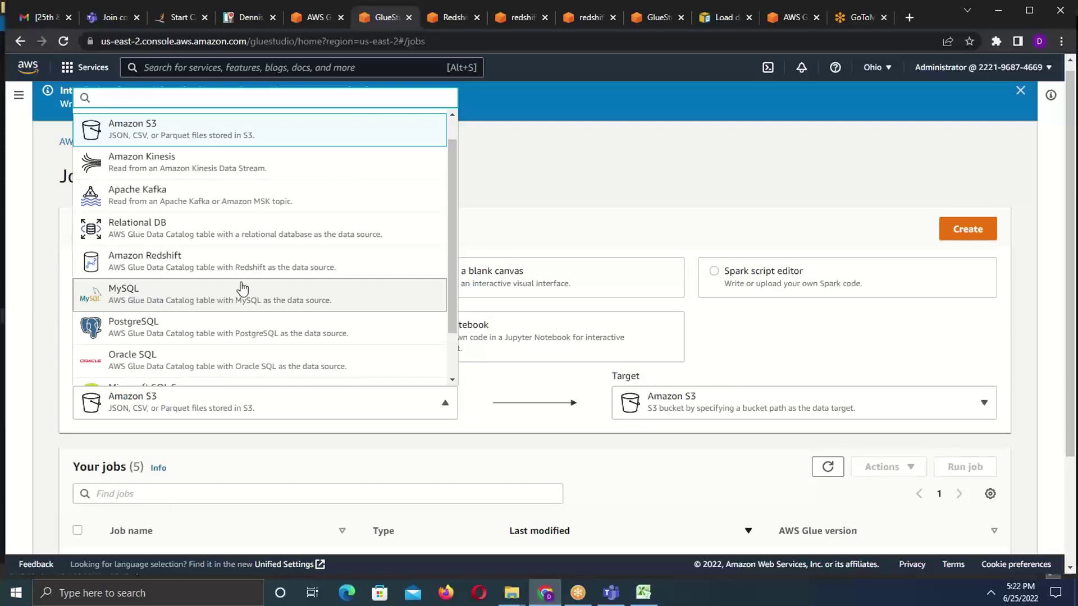
left_click(167, 297)
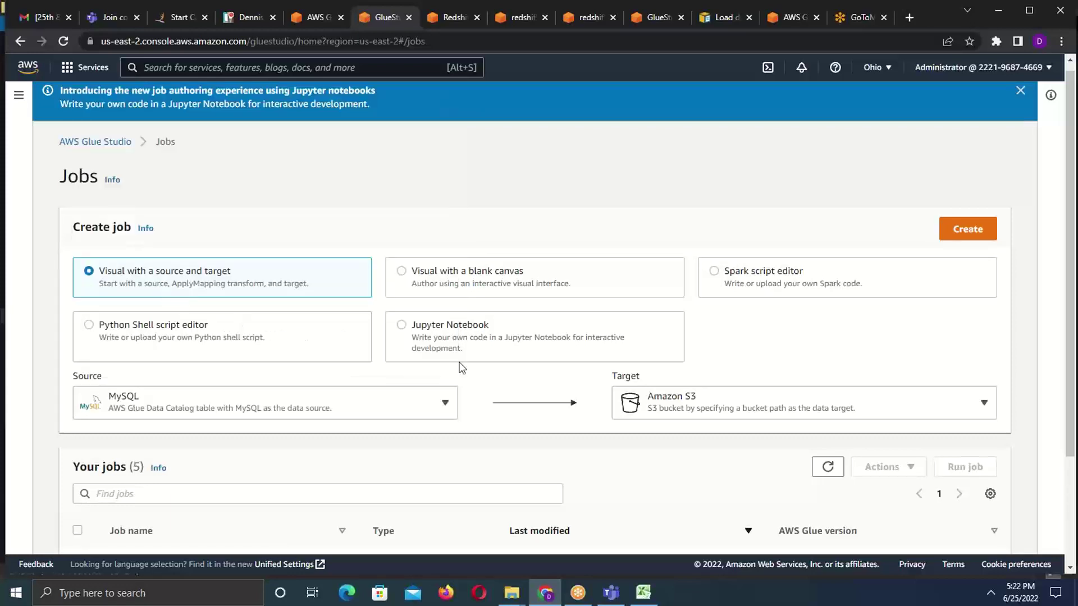
left_click(983, 404)
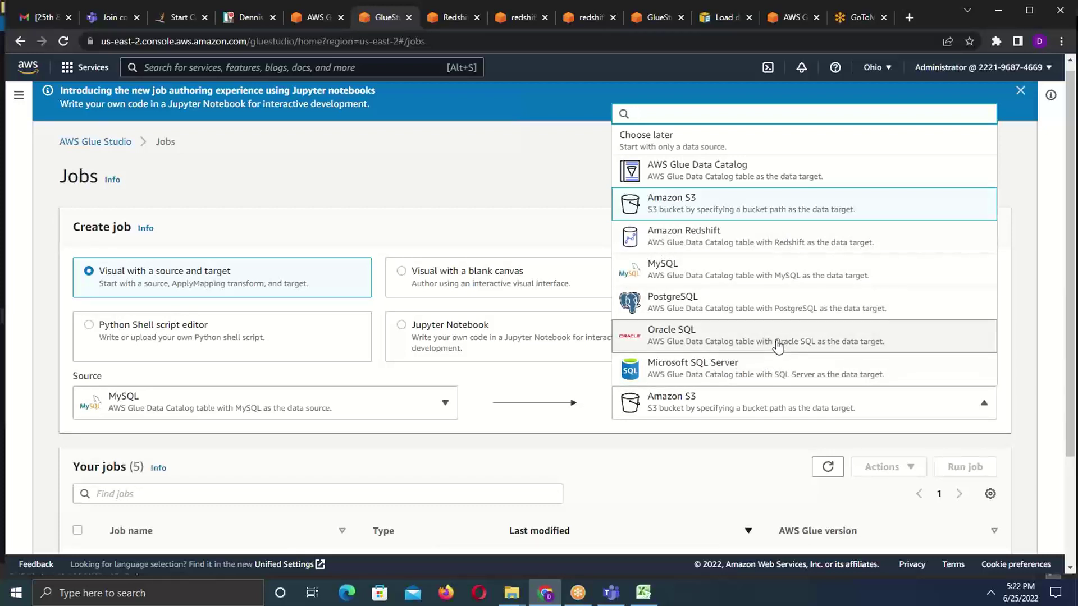
left_click(720, 242)
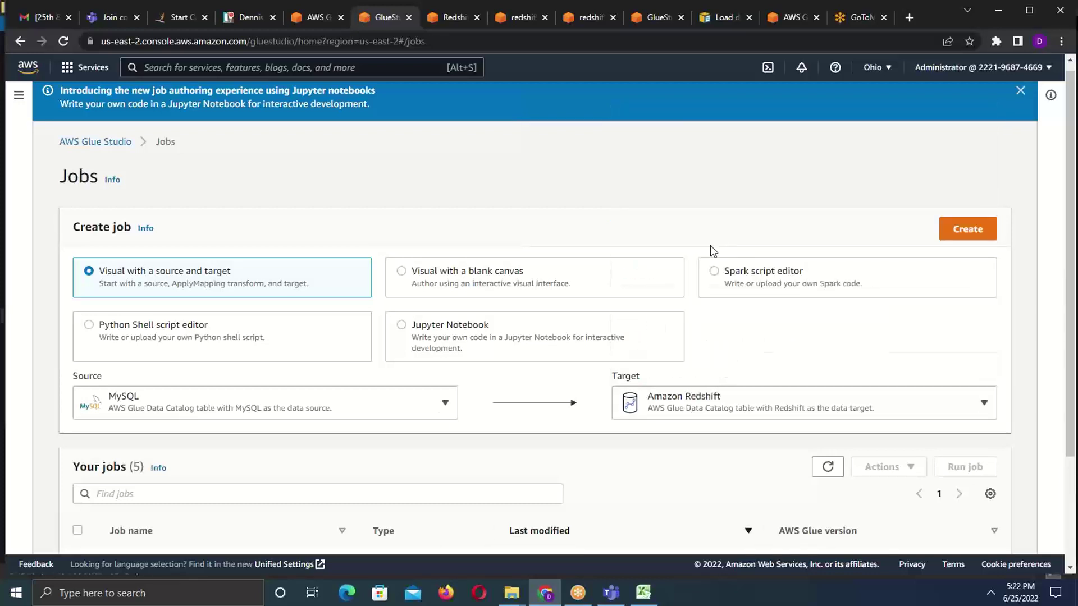
left_click(442, 404)
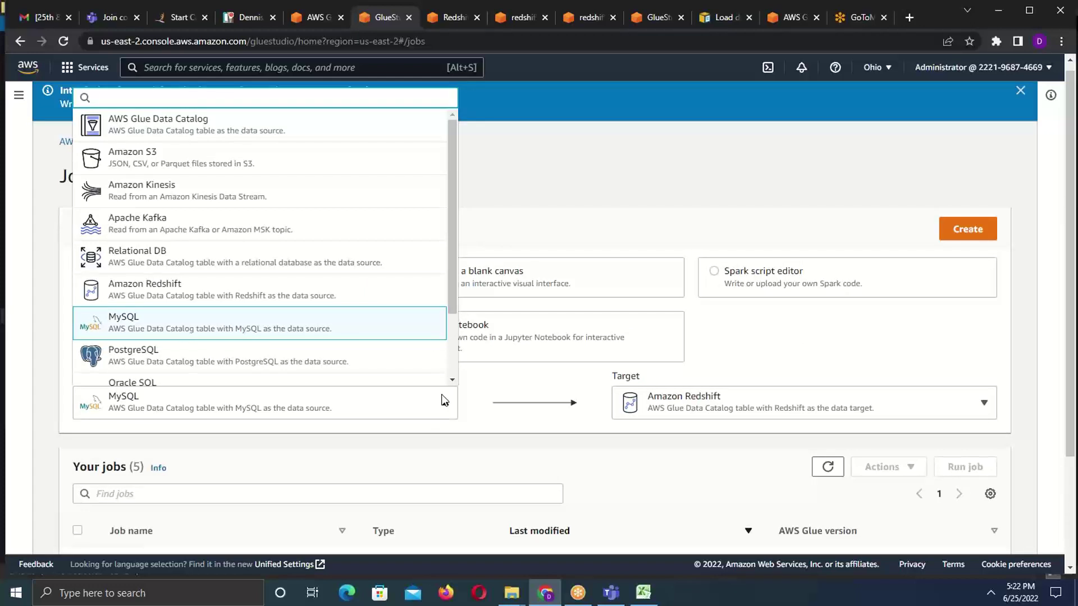
left_click(441, 404)
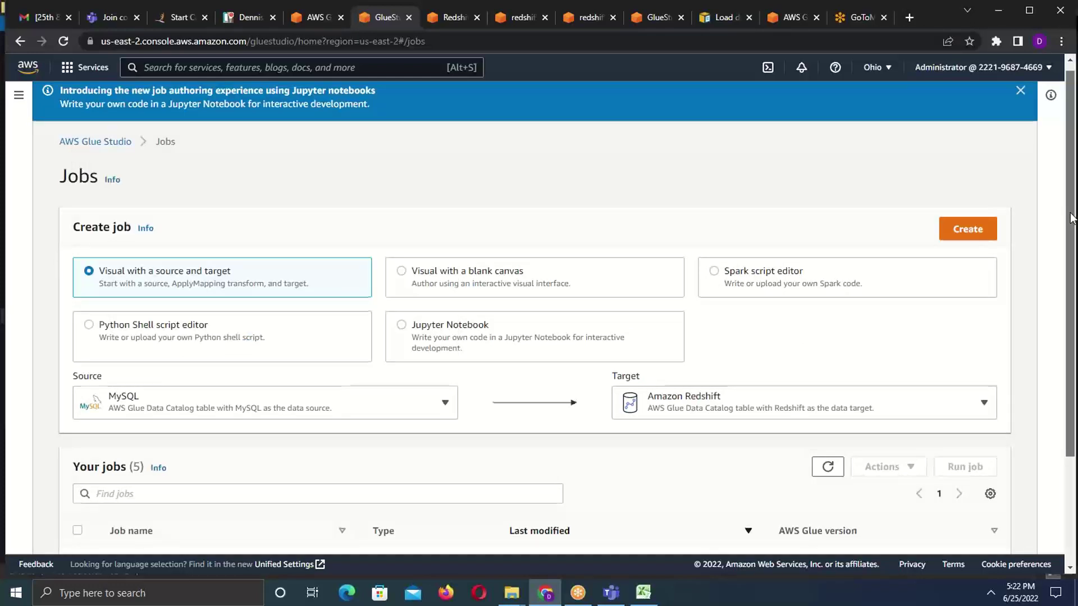
scroll(1073, 247, "down", 1)
scroll(1073, 241, "down", 1)
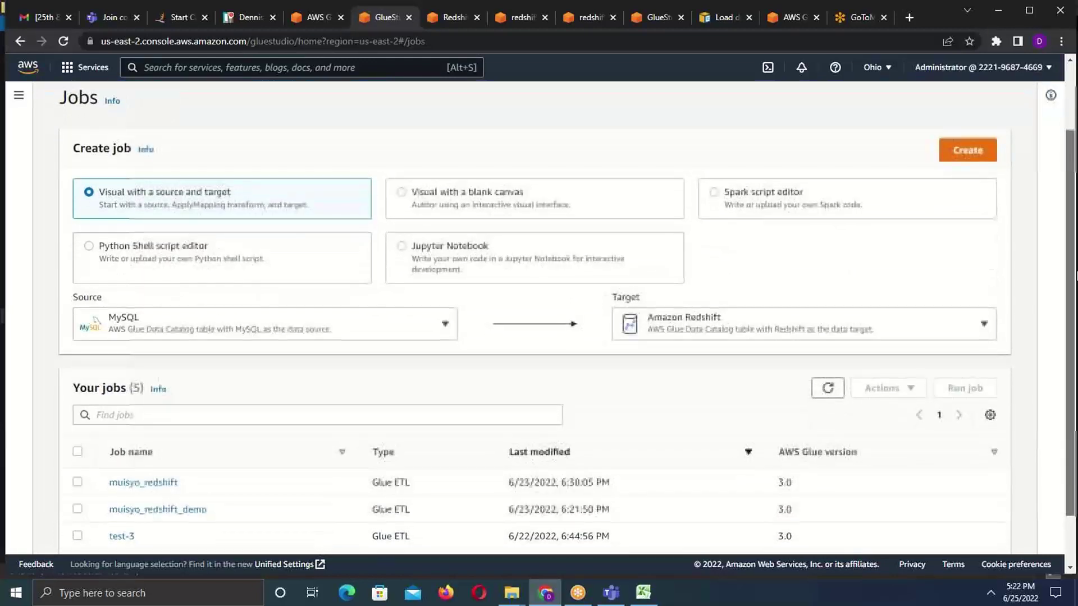
scroll(1072, 238, "up", 1)
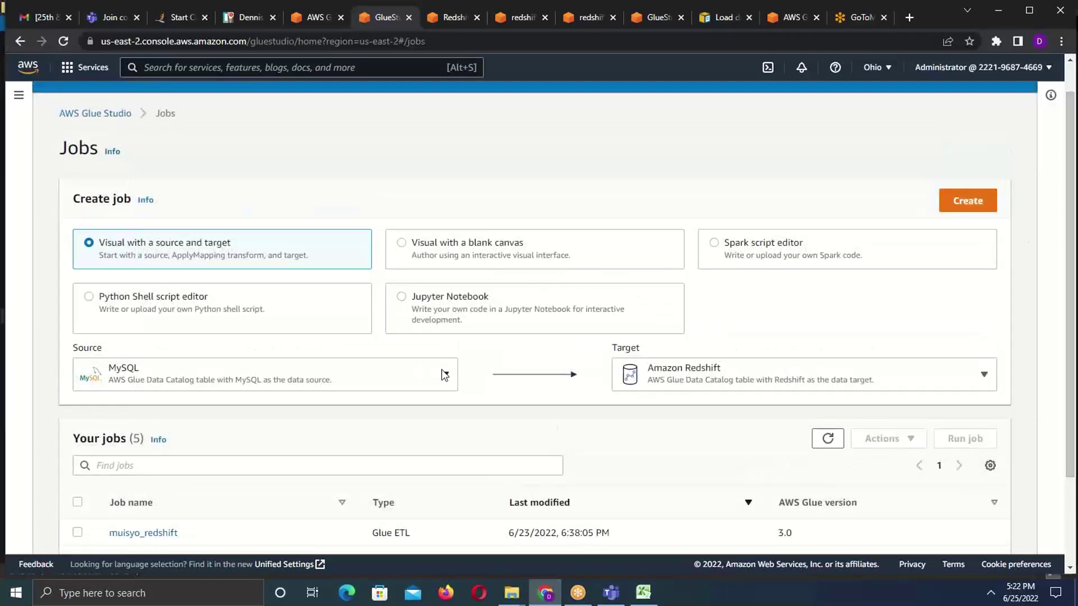
left_click(444, 374)
left_click(444, 374)
left_click(18, 96)
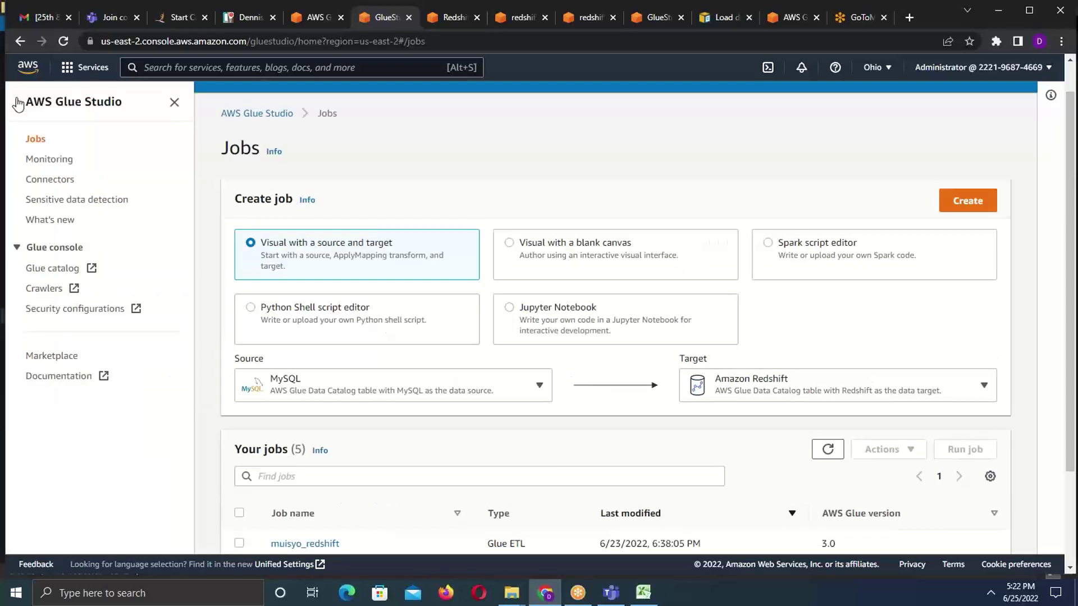
left_click(171, 103)
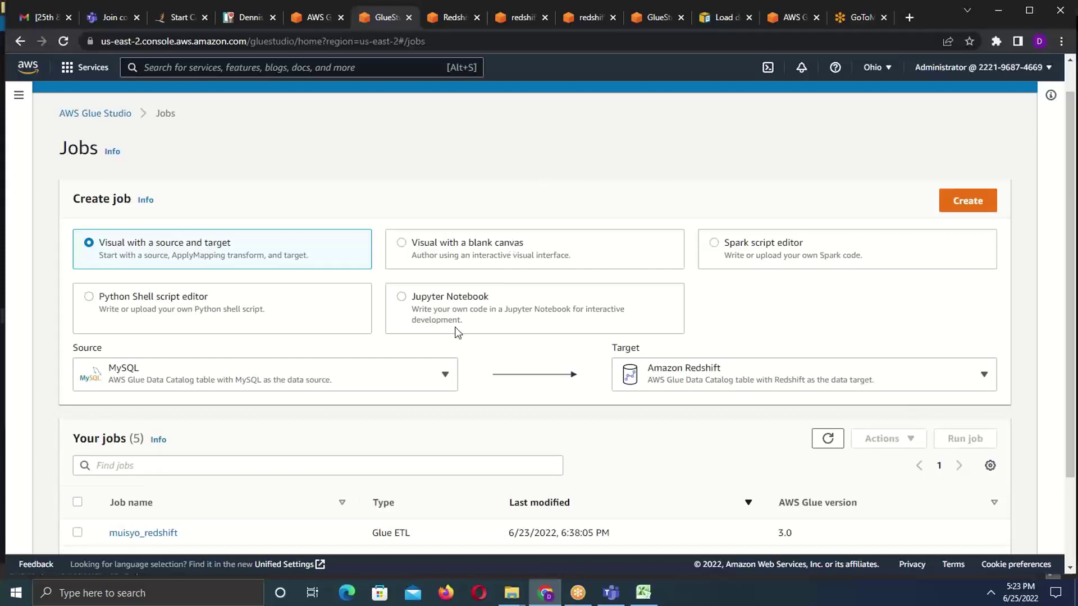
left_click(449, 375)
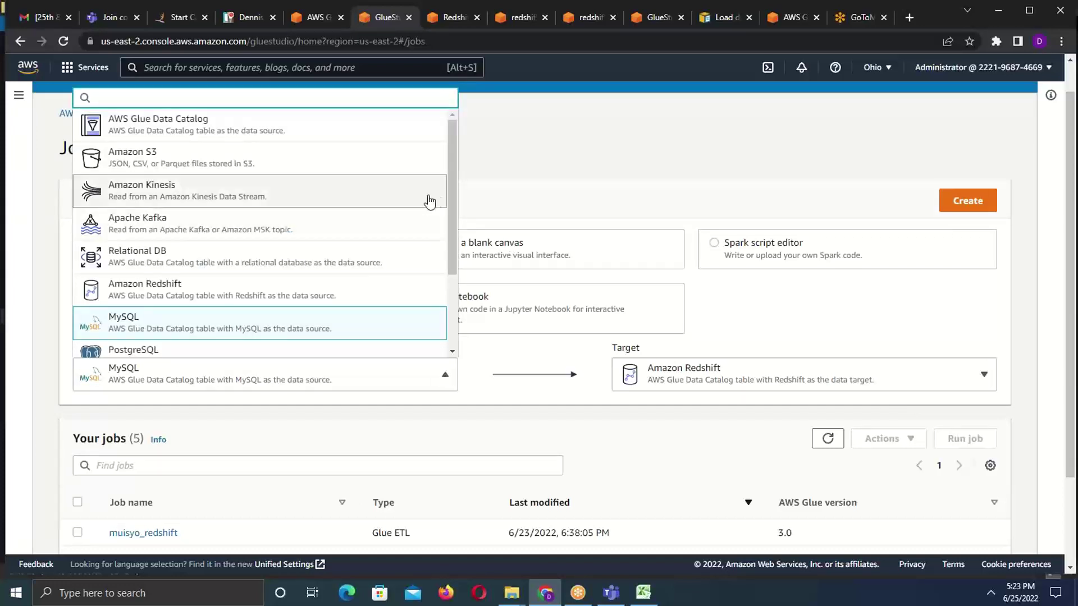
left_click_drag(454, 201, 450, 261)
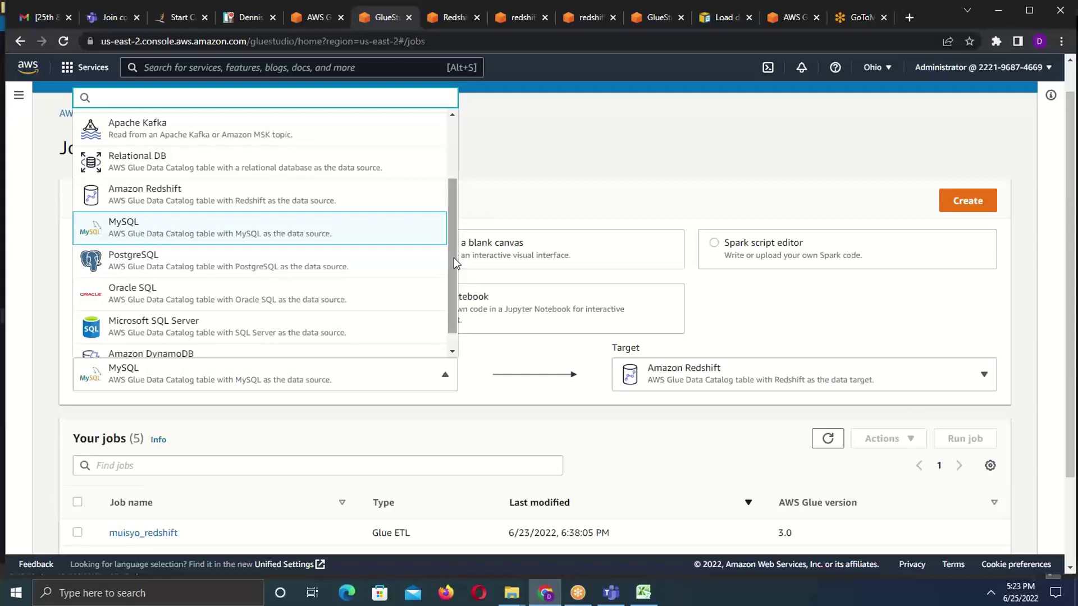
left_click(550, 152)
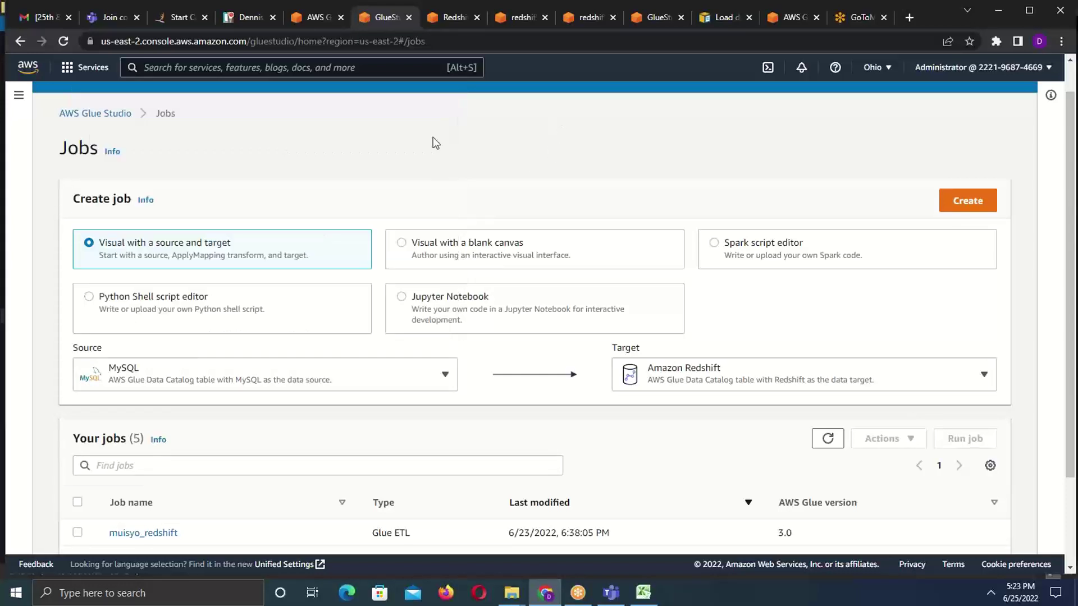
- Show the Glue Studio navigation pane, return to the GlueStudio jobs tab, and dismiss the security warning
left_click(19, 95)
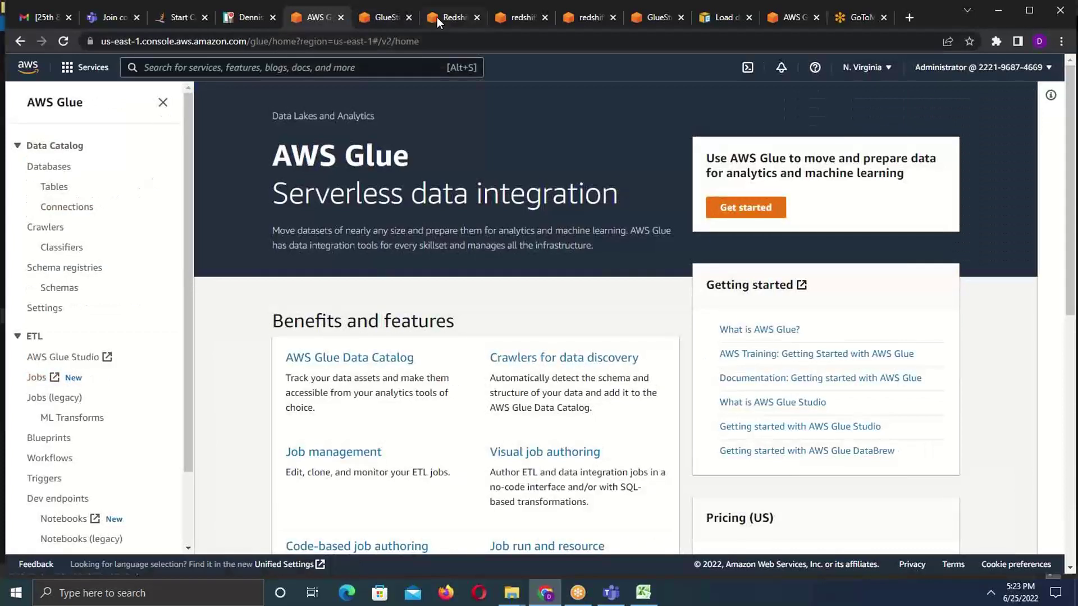
left_click(384, 19)
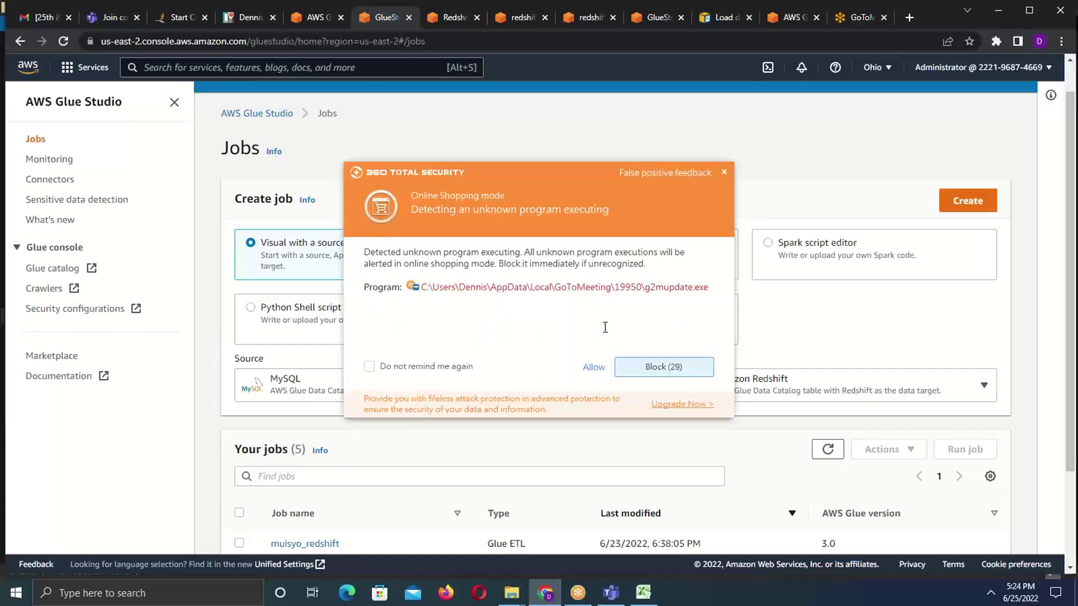
left_click(595, 366)
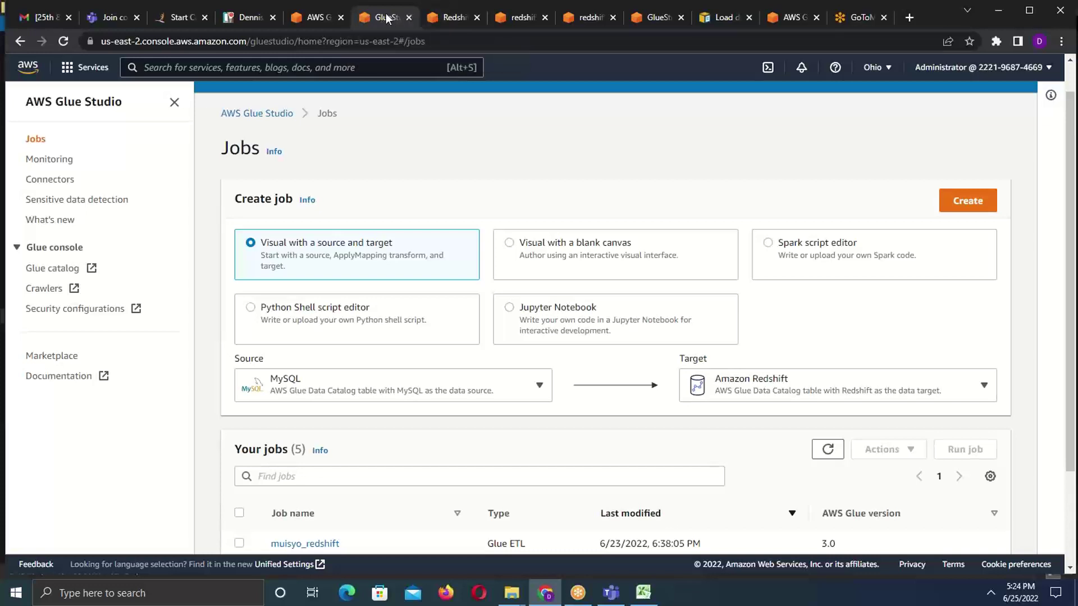
left_click(450, 18)
left_click(359, 40)
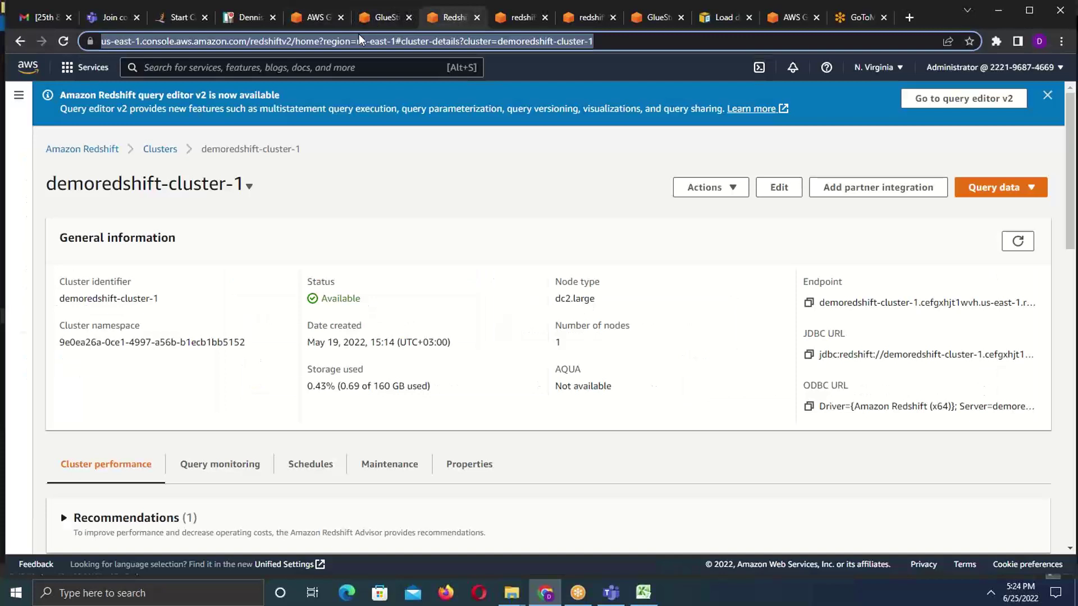
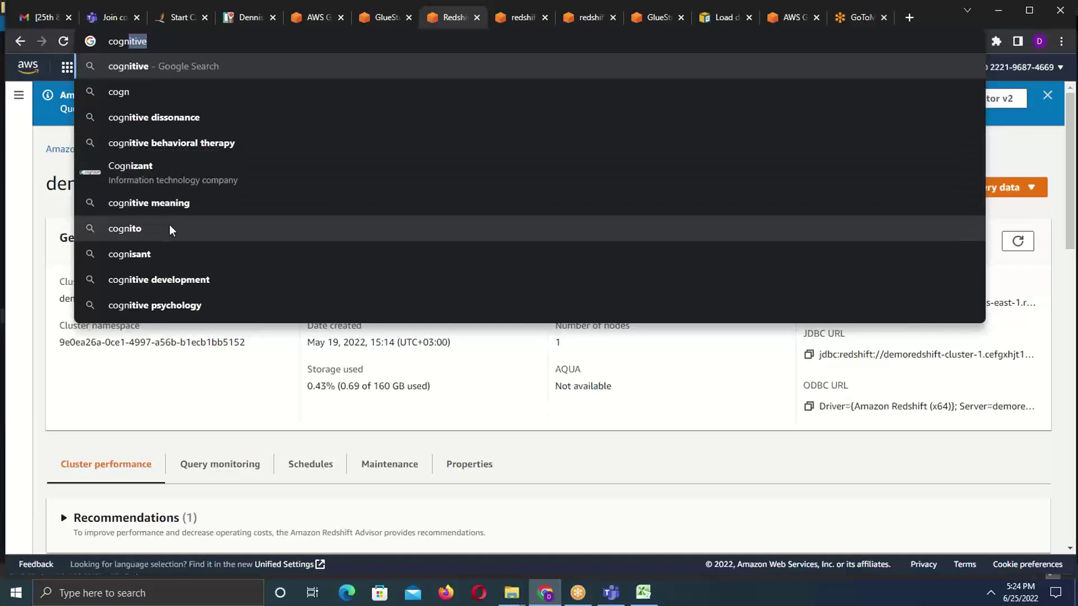
left_click(325, 17)
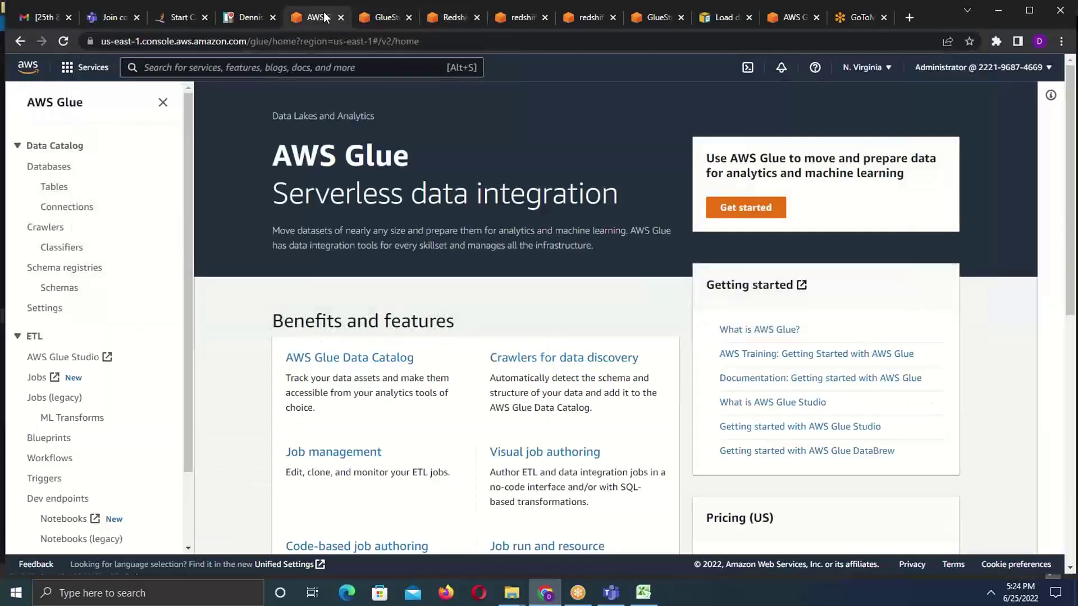
left_click(383, 18)
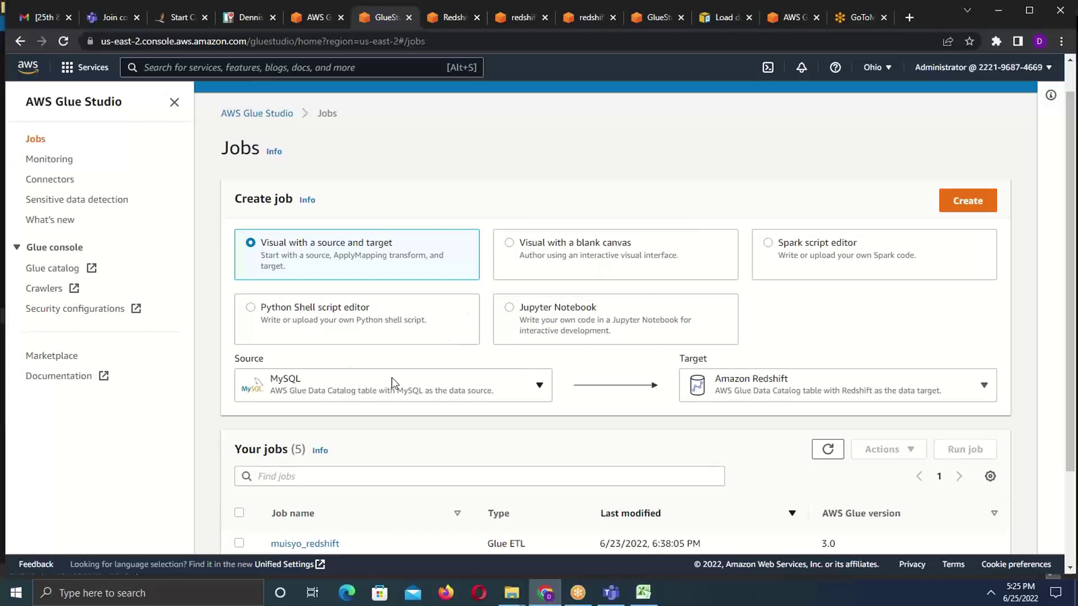
left_click(324, 19)
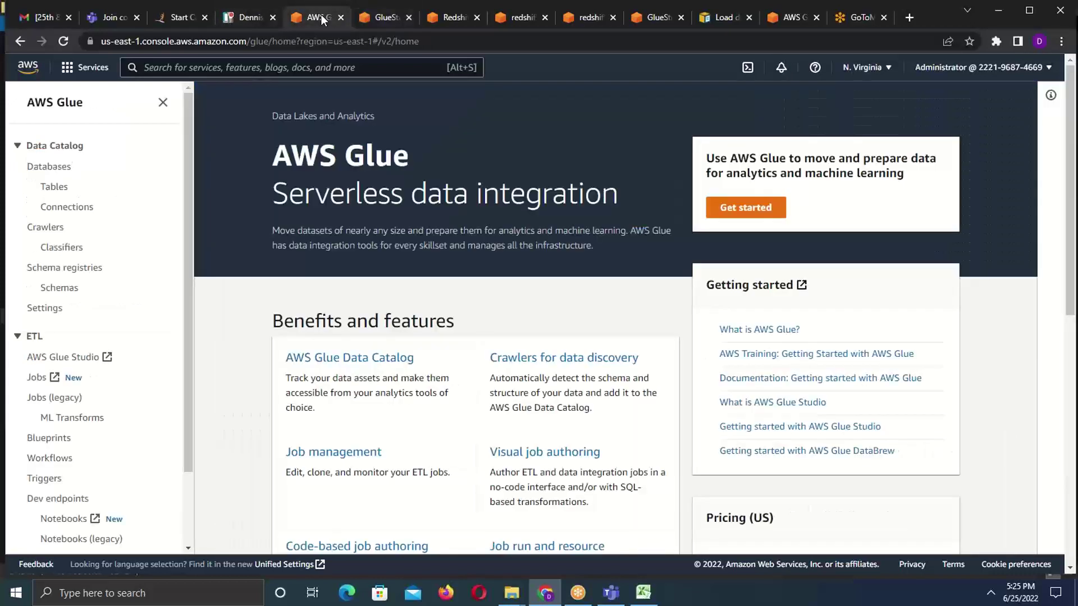
left_click(70, 208)
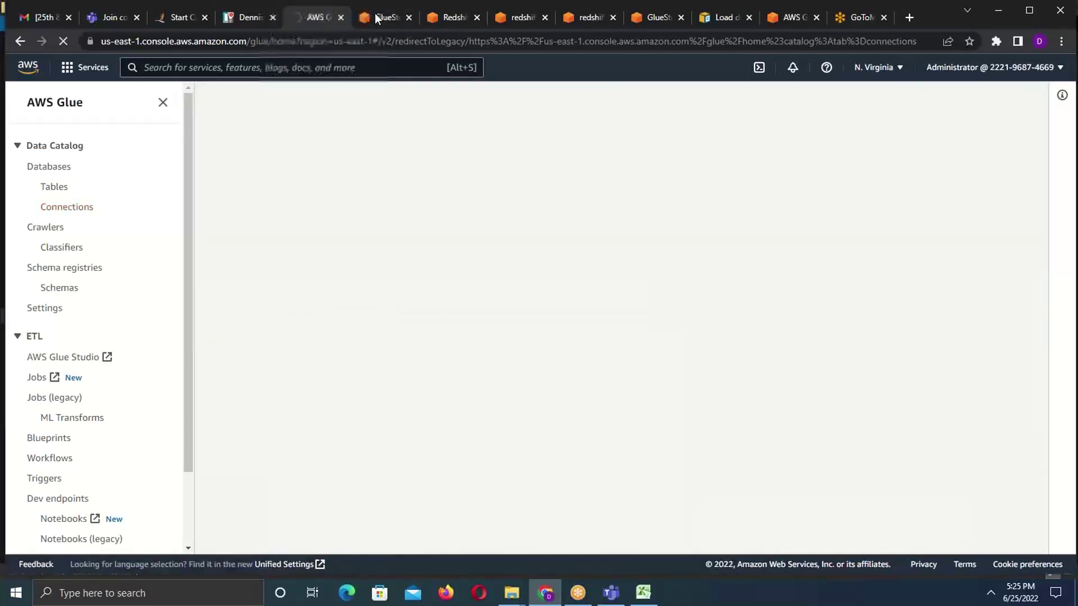
left_click(376, 16)
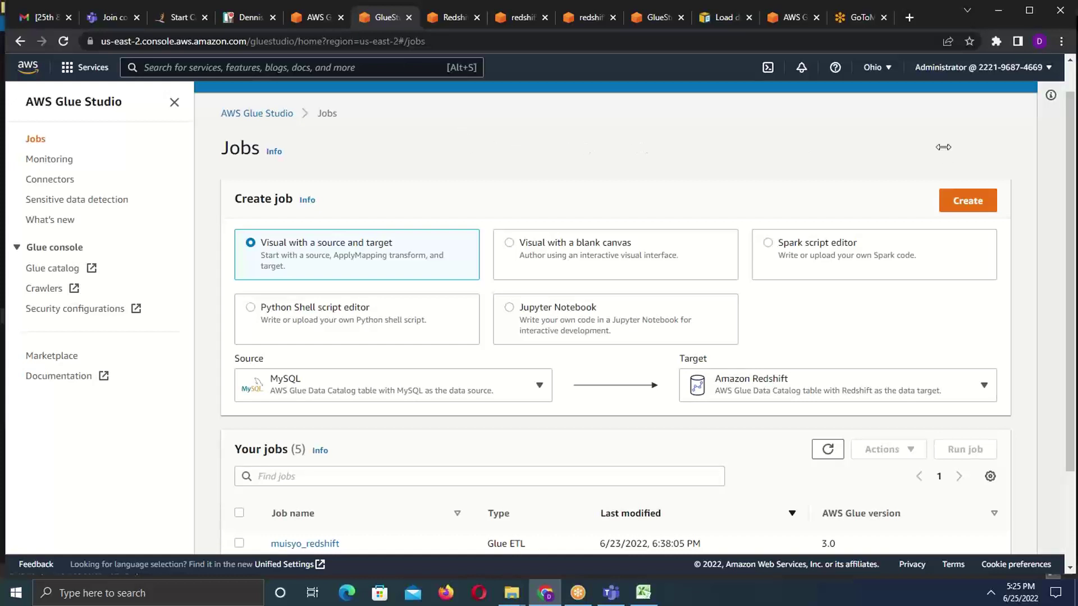
left_click_drag(1073, 179, 1062, 113)
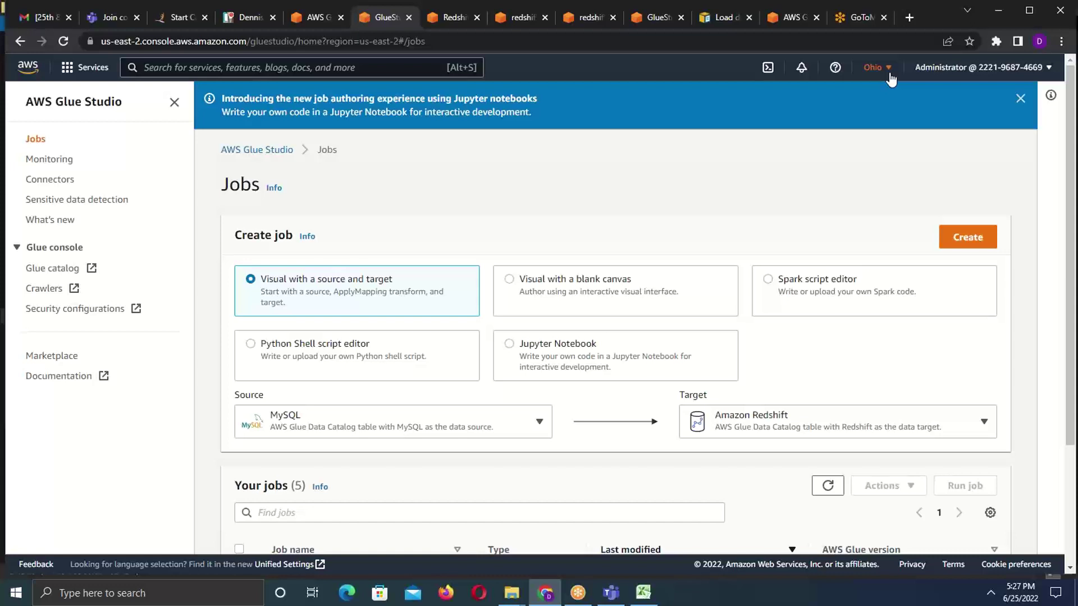
- Follow the teams.microsoft.com link in the Informatica training invitation, then return to the Redshift cluster tab
left_click(46, 18)
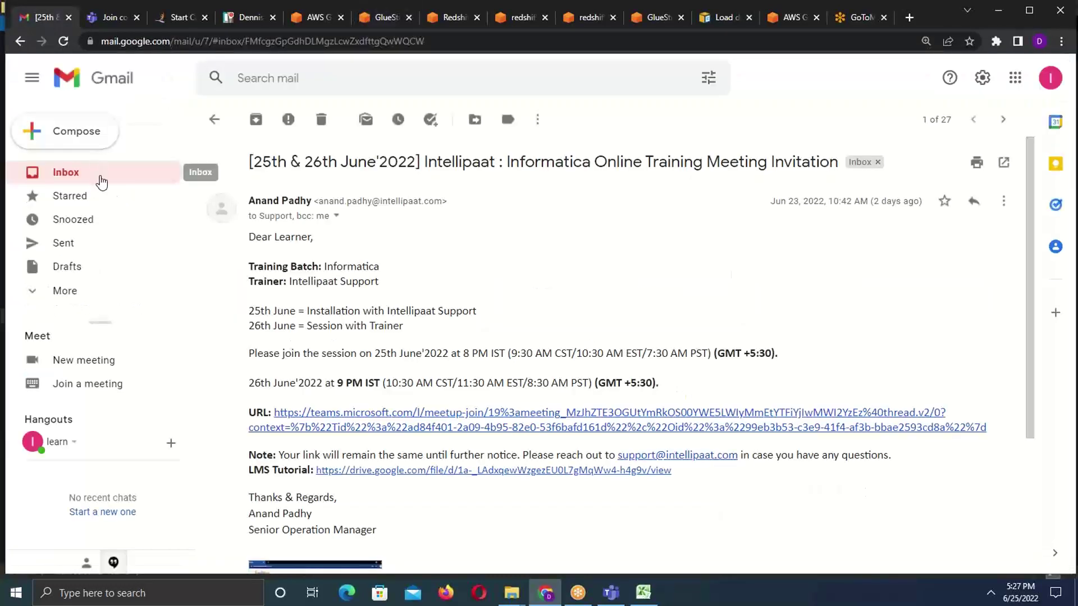
left_click(101, 180)
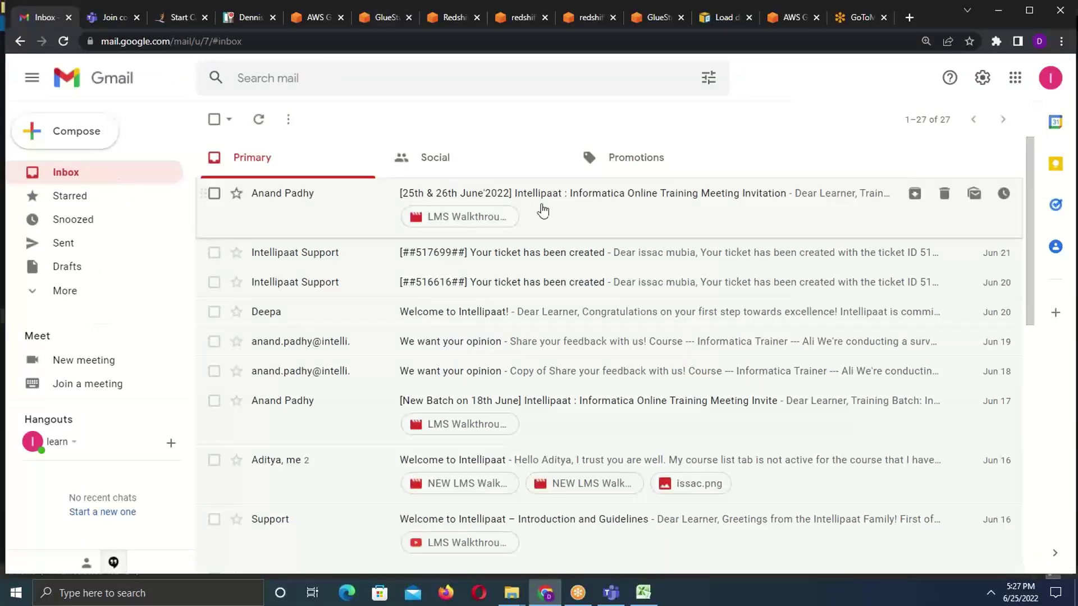
left_click(542, 211)
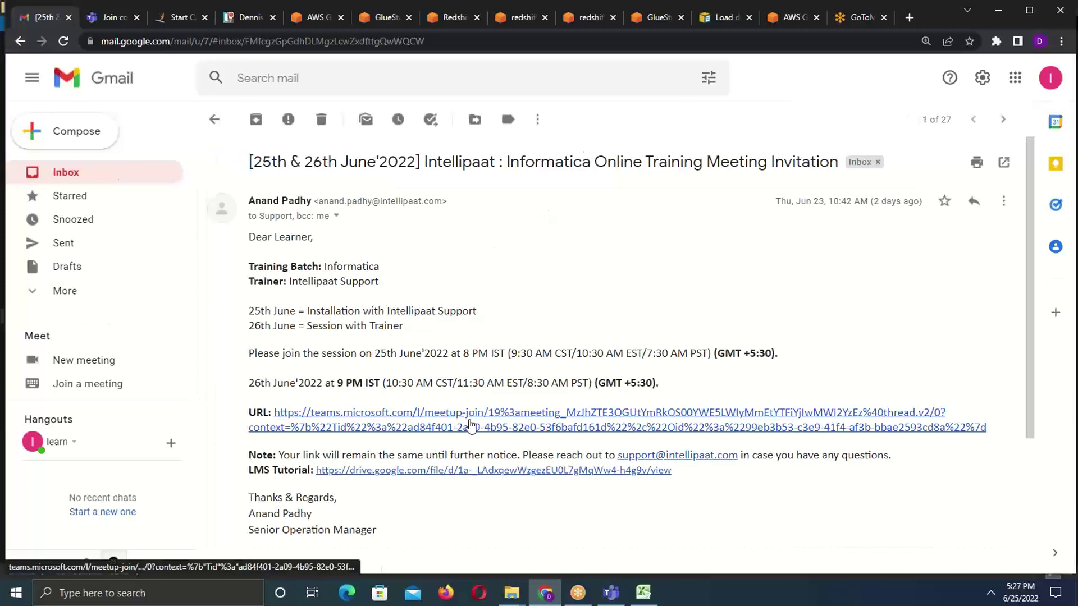
left_click(472, 424)
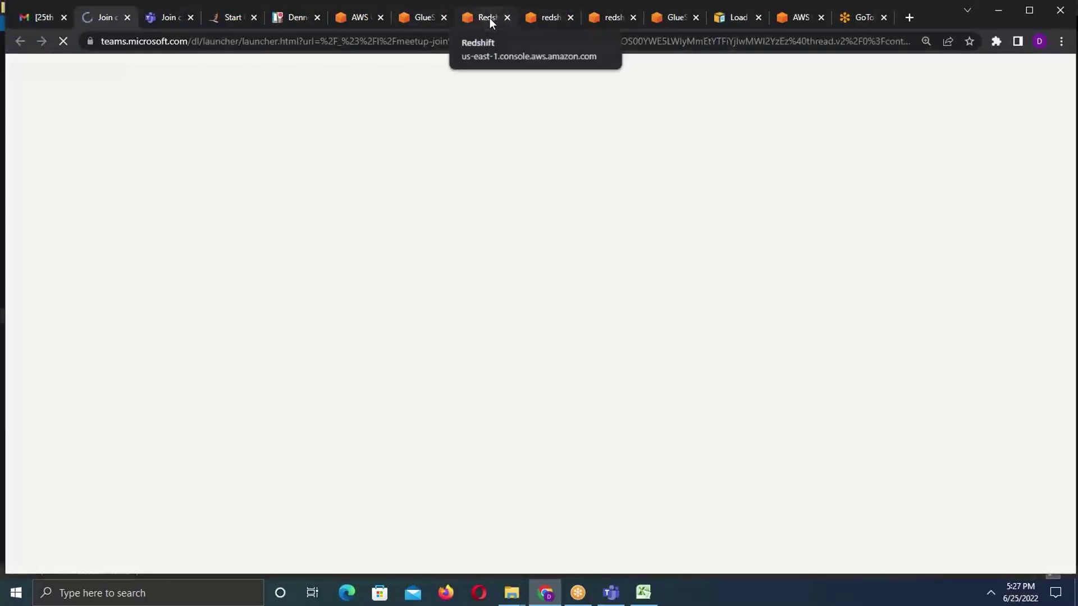
left_click(490, 18)
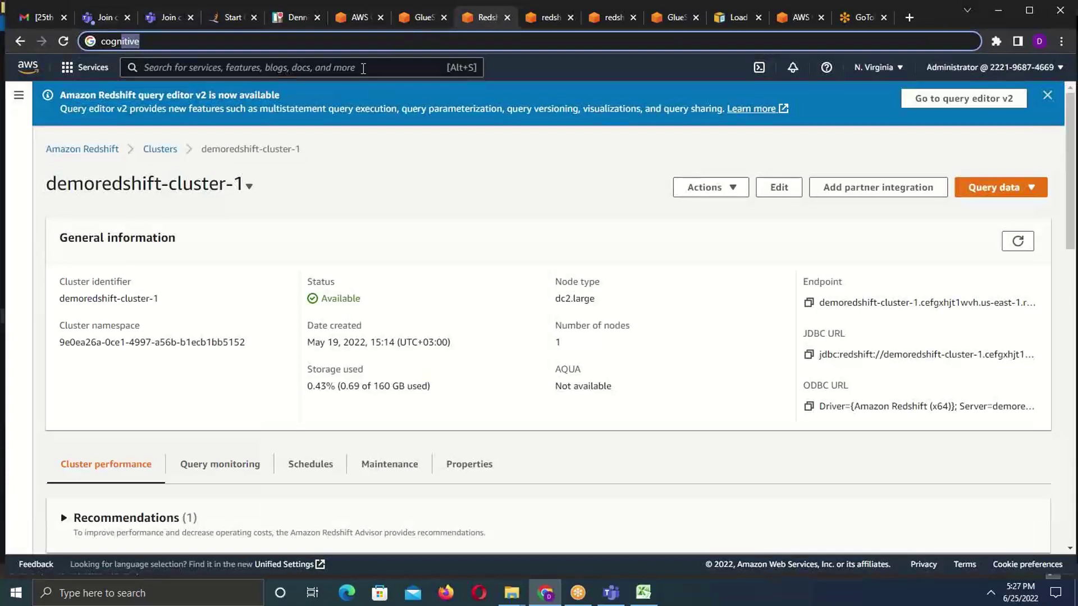
- Let the Teams join page open the meeting in the desktop app, then return to the Redshift query editor
left_click(108, 16)
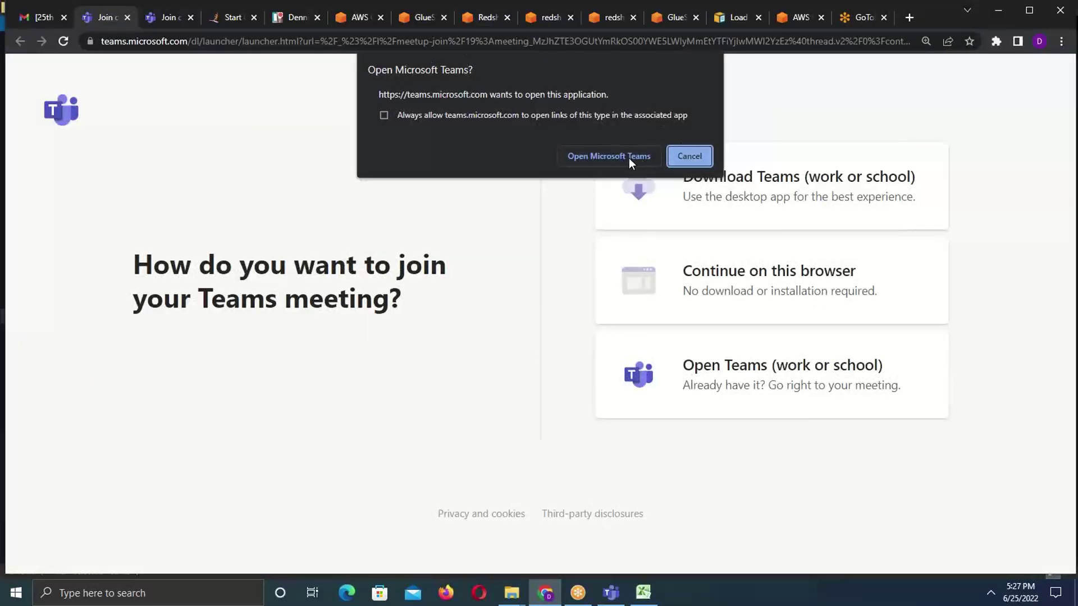
left_click(592, 156)
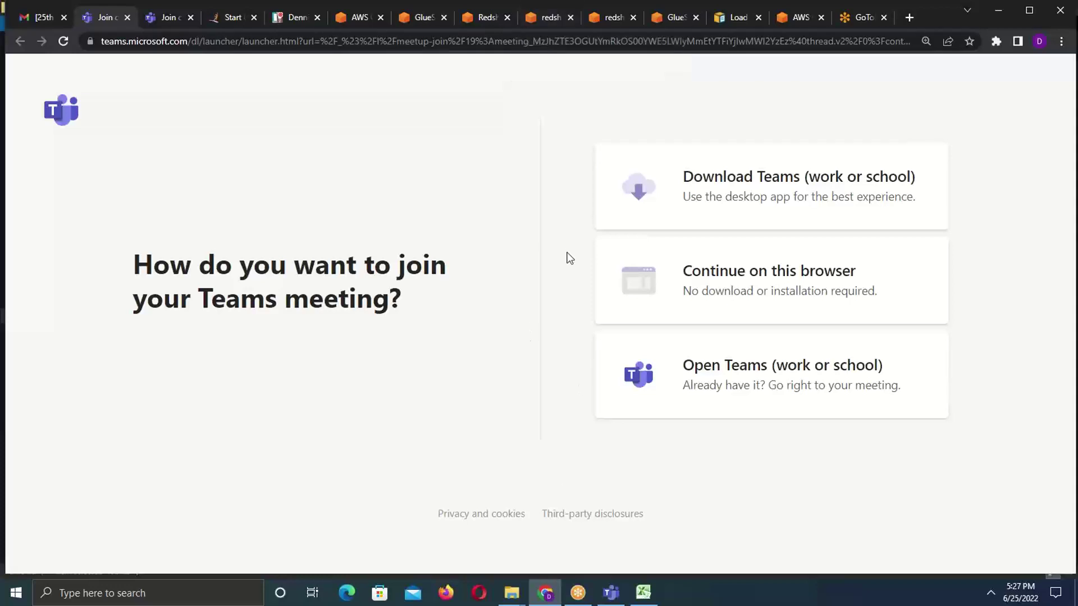
left_click(548, 19)
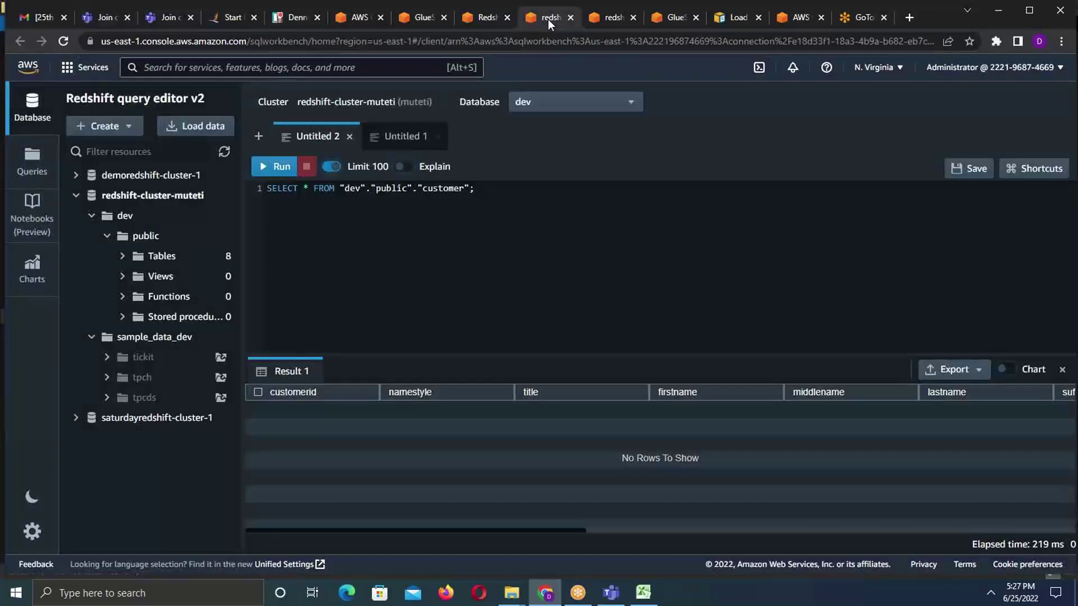
- Return to the demoredshift-cluster-1 details page after checking the loading Teams desktop window
left_click(476, 16)
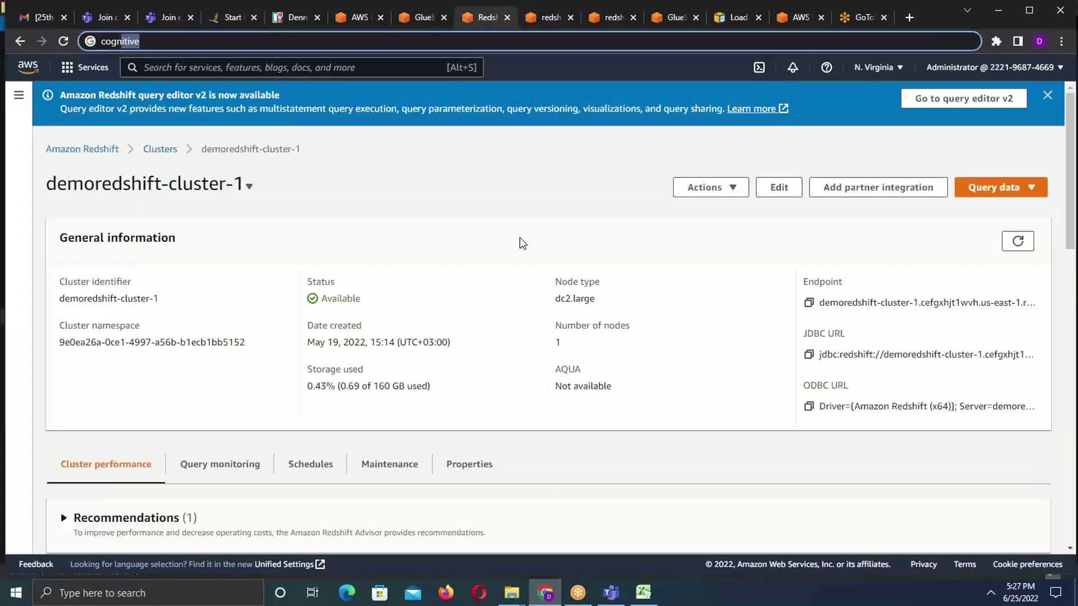
mouse_move(610, 603)
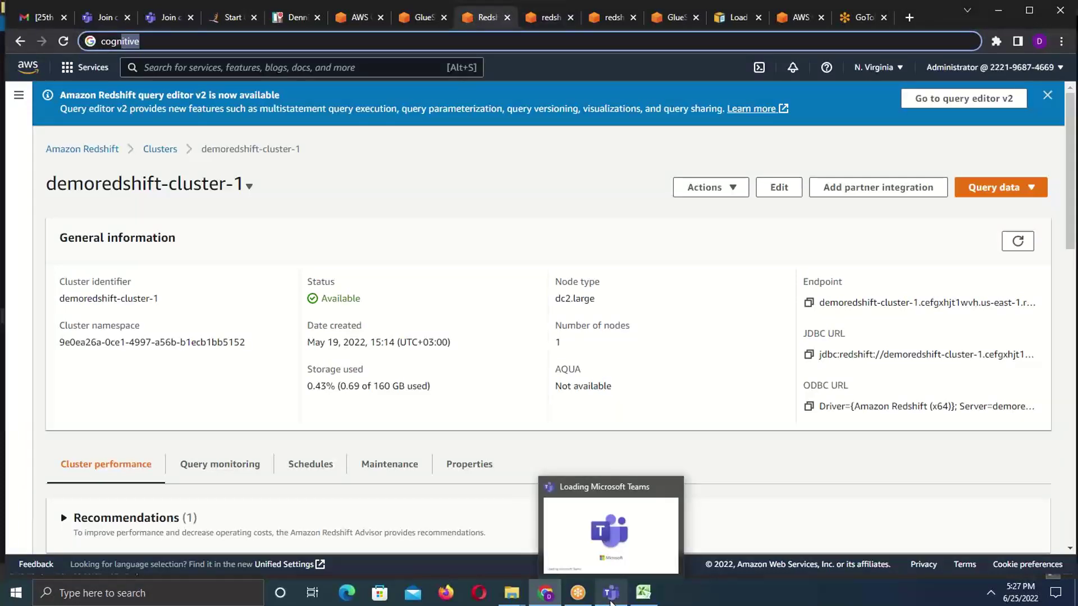
left_click(599, 532)
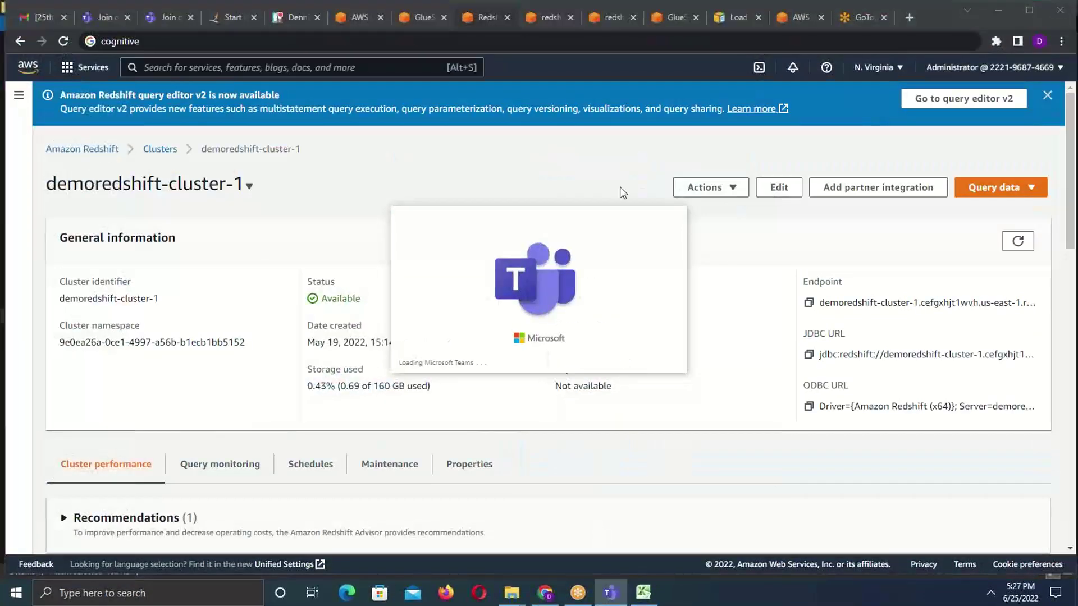
left_click(487, 22)
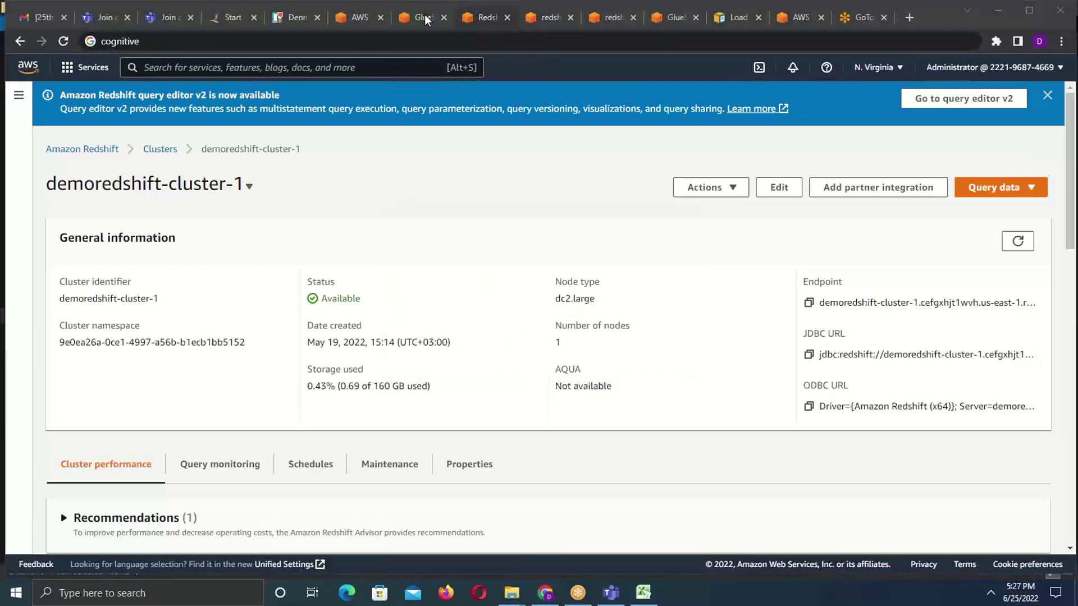